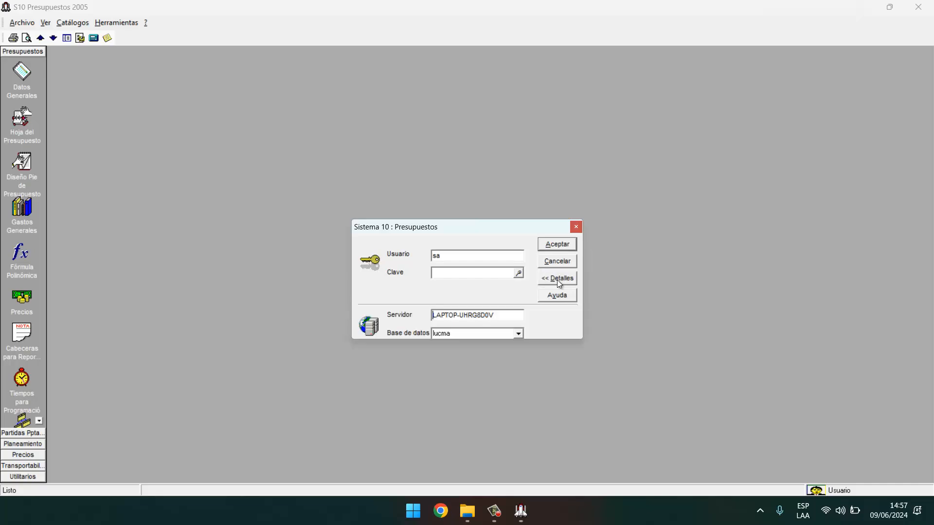
Log in to S10 Presupuestos and view item 01.01's resource breakdown in the REPARACIÓN budget.
{"action": "left_click", "coordinate": [556, 244]}
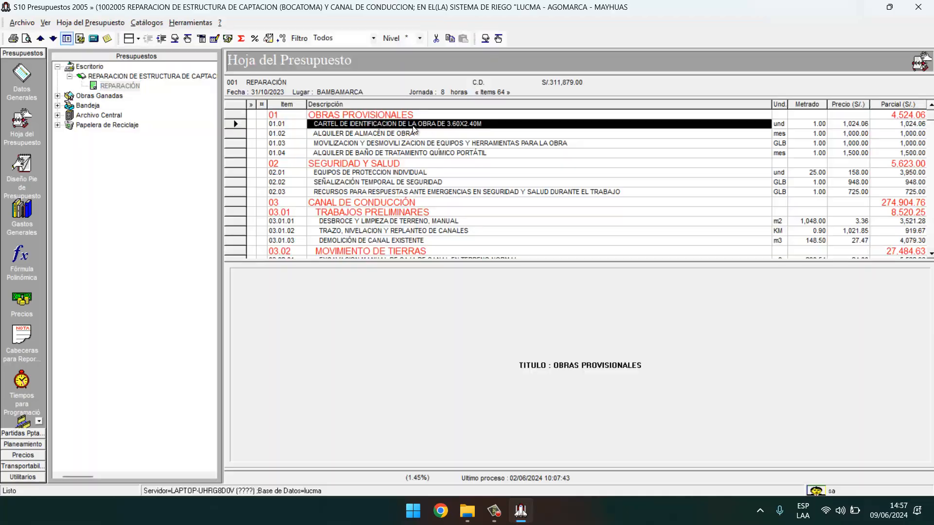
{"action": "left_click", "coordinate": [404, 131]}
{"action": "key", "text": "Up"}
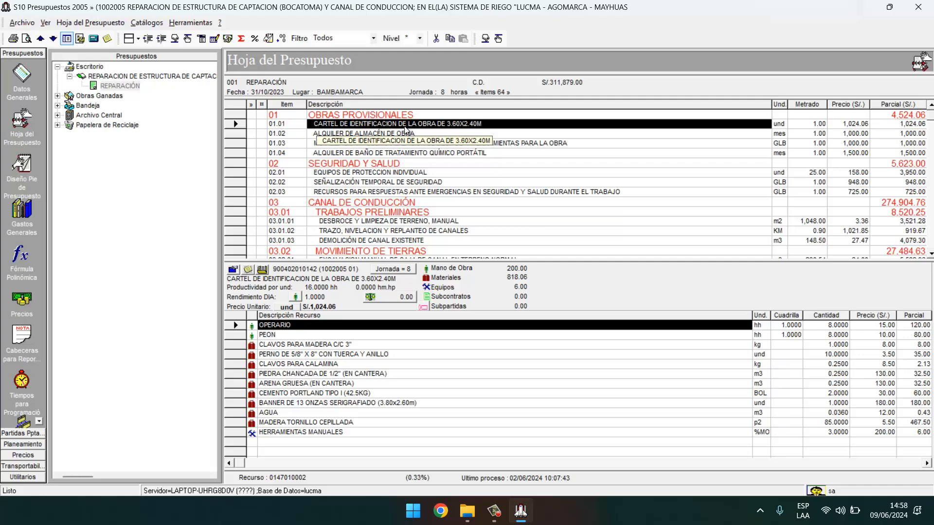
Launch Microsoft Project from Windows search.
{"action": "key", "text": "super"}
{"action": "type", "text": "project"}
{"action": "key", "text": "Return"}
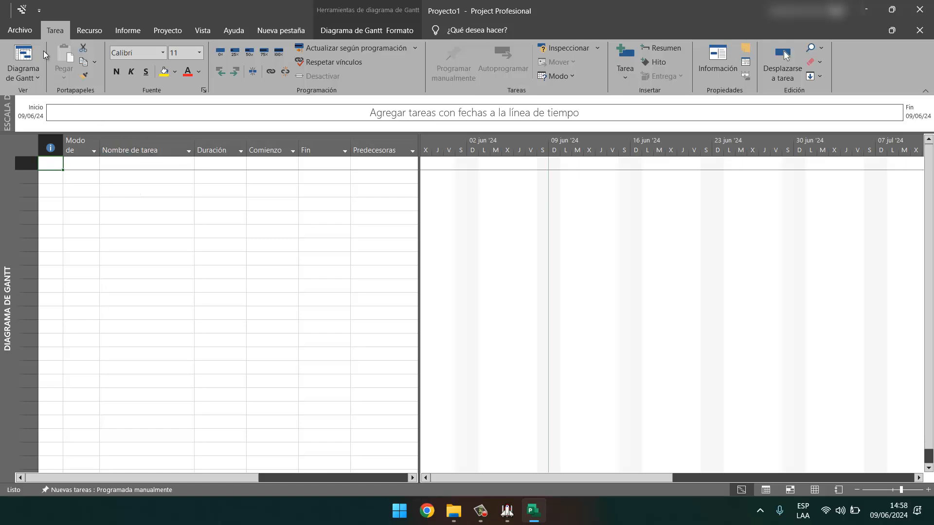
In the Trust Center's Formato heredado settings, allow loading non-default and legacy file formats.
{"action": "left_click", "coordinate": [20, 30]}
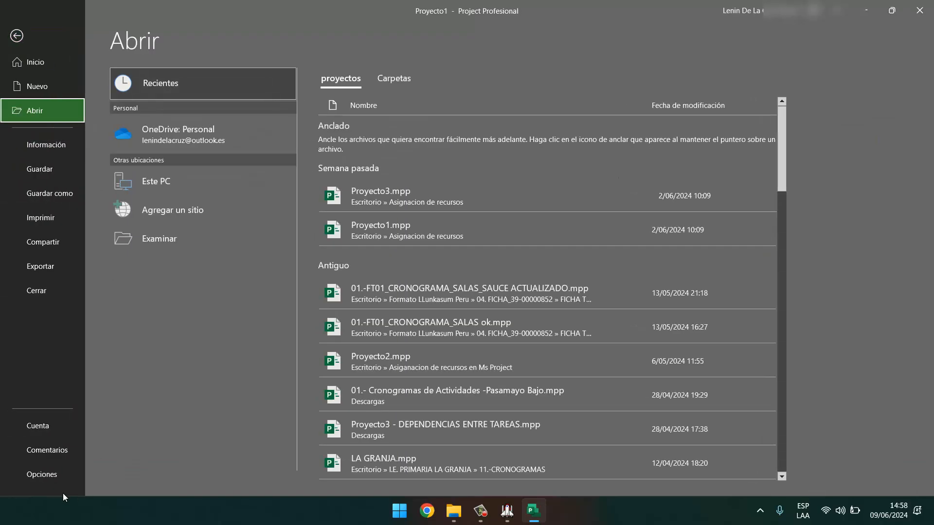
{"action": "left_click", "coordinate": [46, 474]}
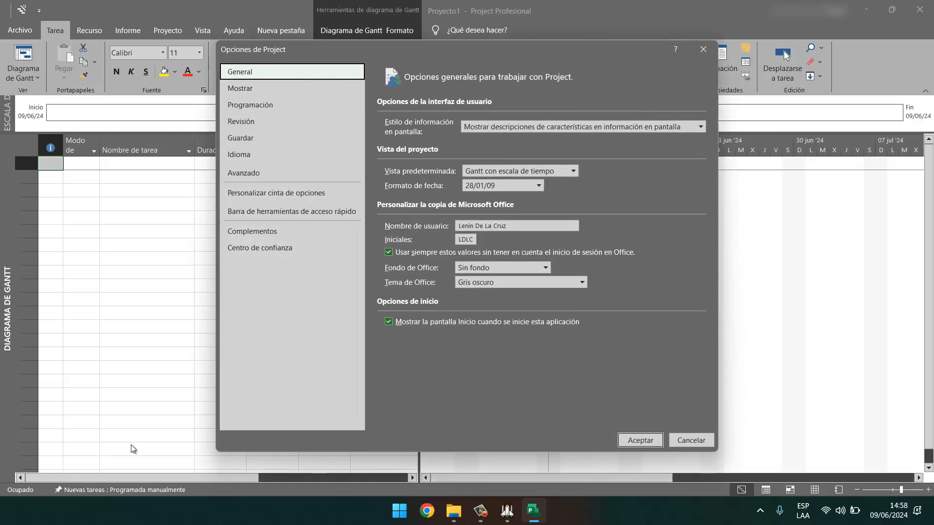
{"action": "left_click", "coordinate": [265, 248]}
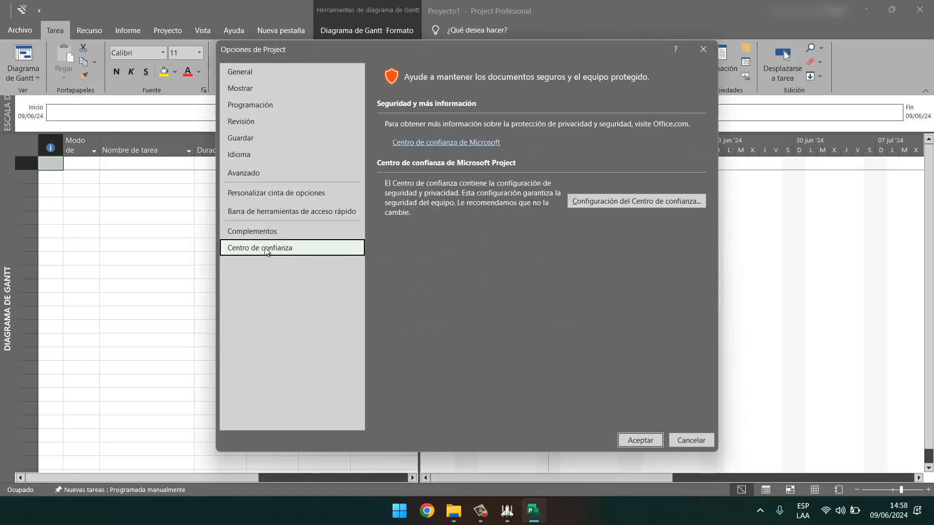
{"action": "left_click", "coordinate": [629, 201]}
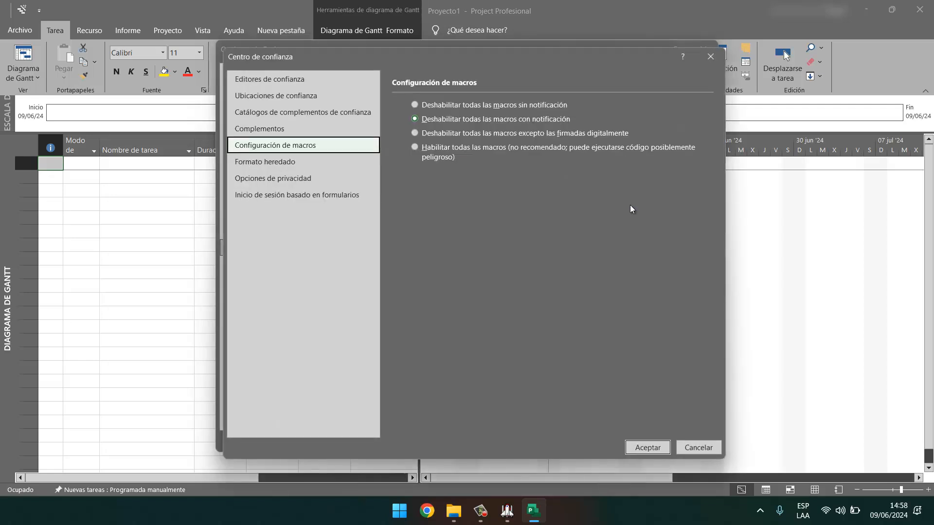
{"action": "left_click", "coordinate": [293, 163]}
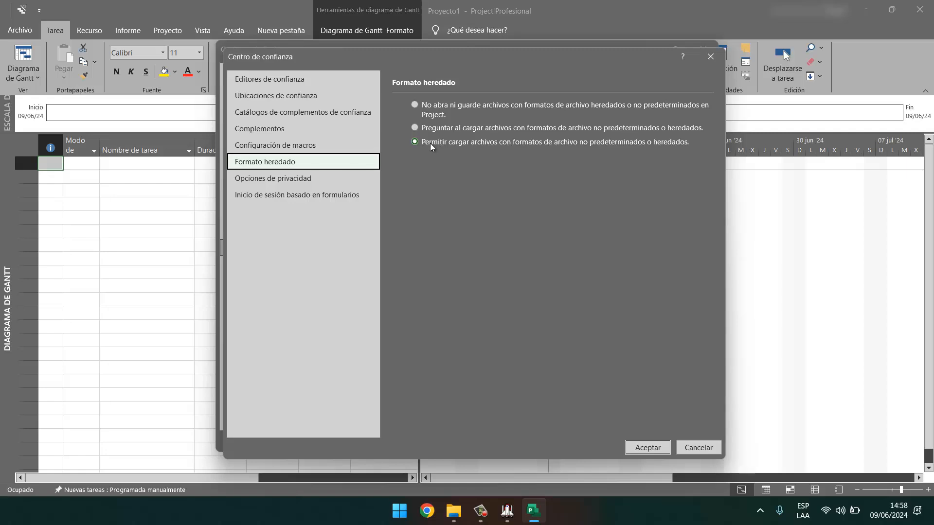
{"action": "left_click", "coordinate": [660, 449]}
{"action": "left_click", "coordinate": [640, 442]}
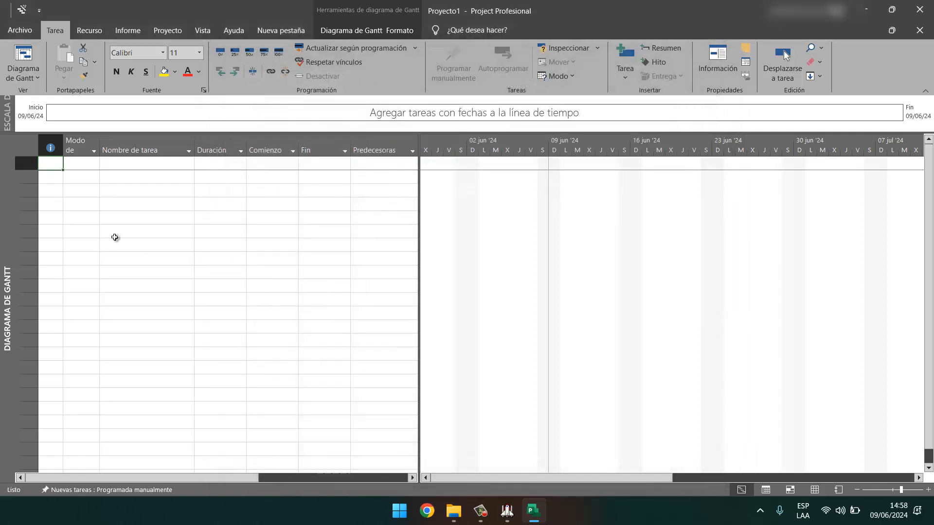
Save the blank project as Proyecto1.mpp in Escritorio\Recursos en Project, then return to S10.
{"action": "left_click", "coordinate": [20, 31]}
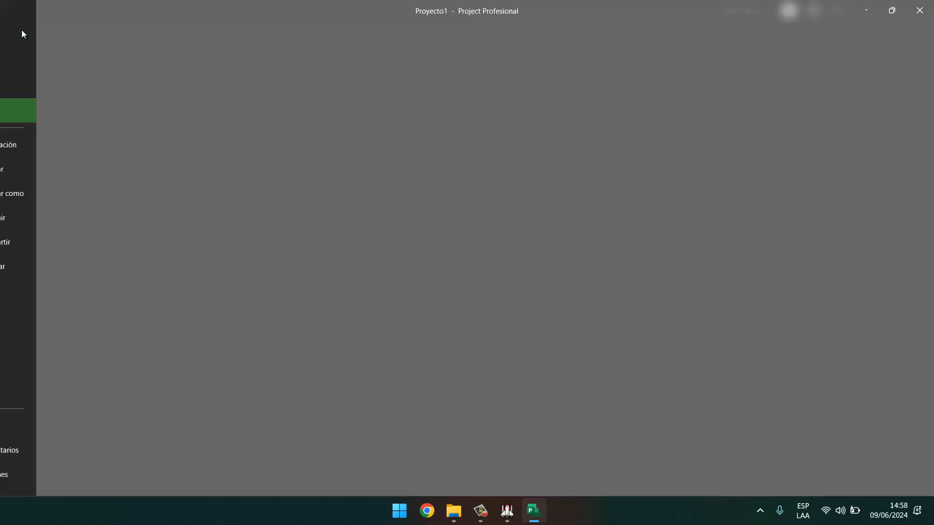
{"action": "left_click", "coordinate": [48, 170]}
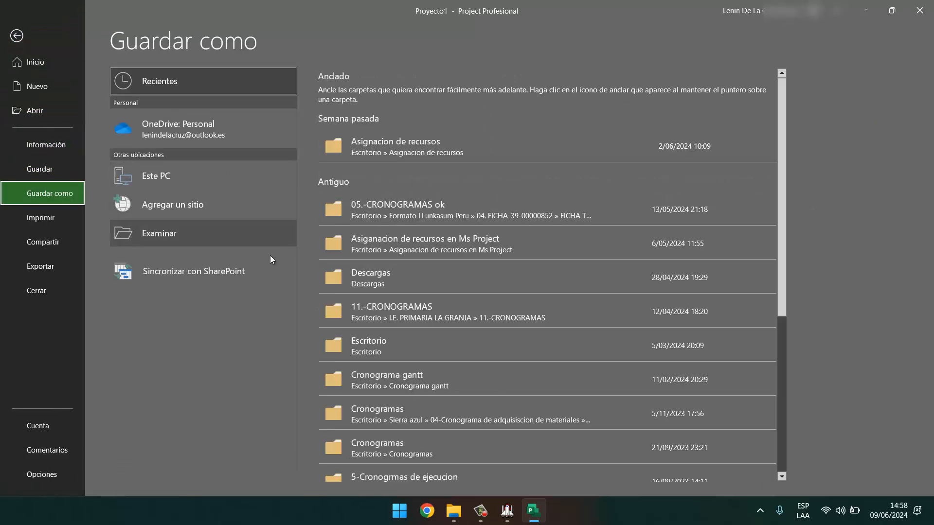
{"action": "left_click", "coordinate": [181, 236]}
{"action": "left_click", "coordinate": [68, 106]}
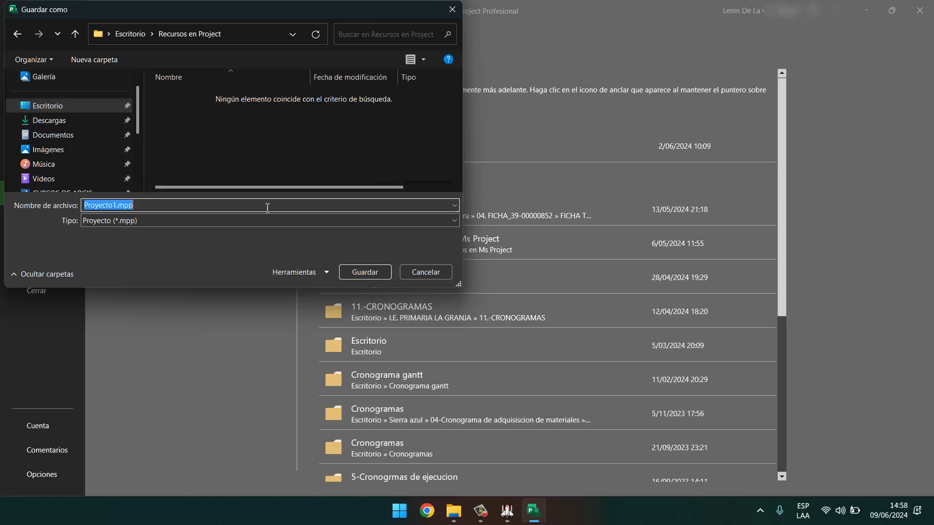
{"action": "left_click", "coordinate": [365, 272]}
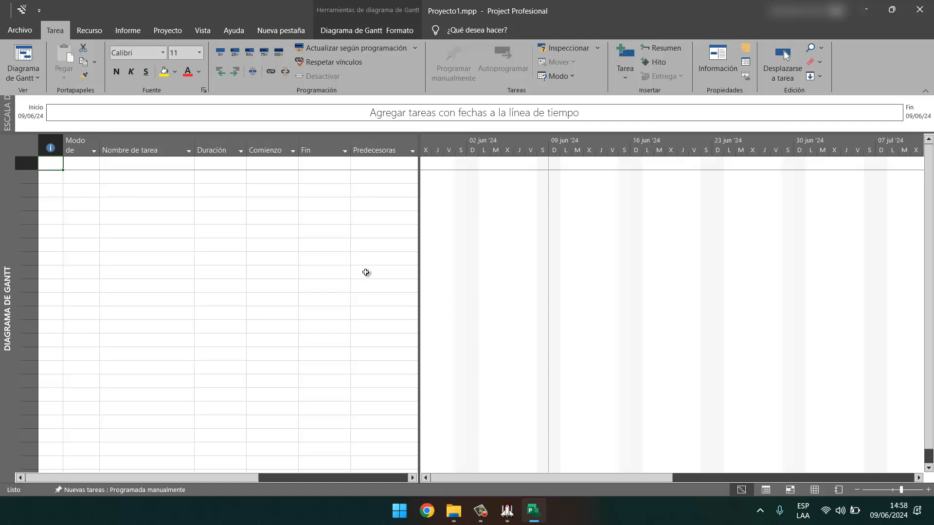
{"action": "left_click", "coordinate": [507, 511]}
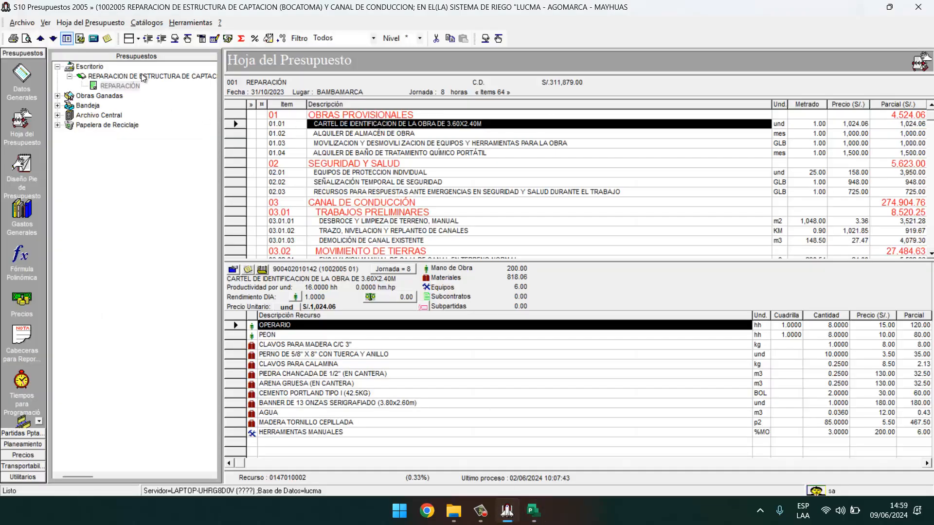
Reprocess the budget and export it to Microsoft Project under the name archivox.
{"action": "left_click", "coordinate": [214, 39]}
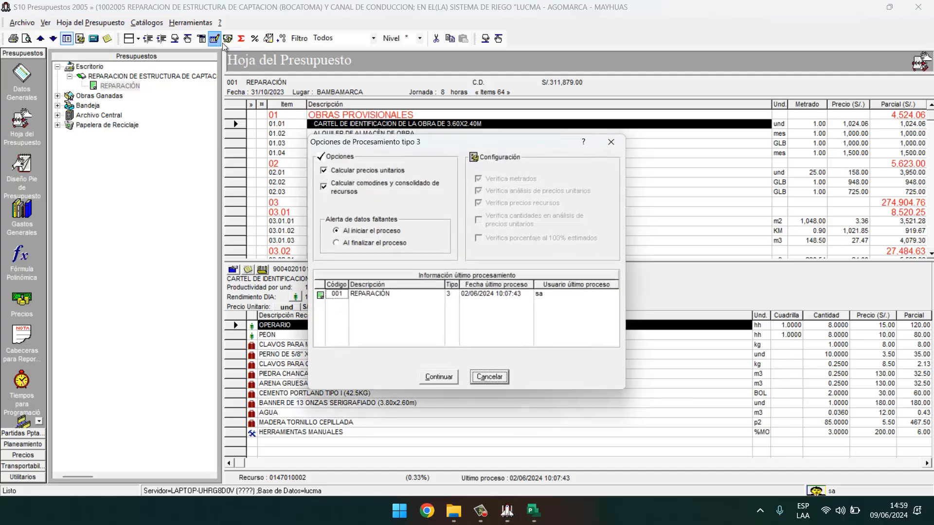
{"action": "left_click", "coordinate": [445, 381]}
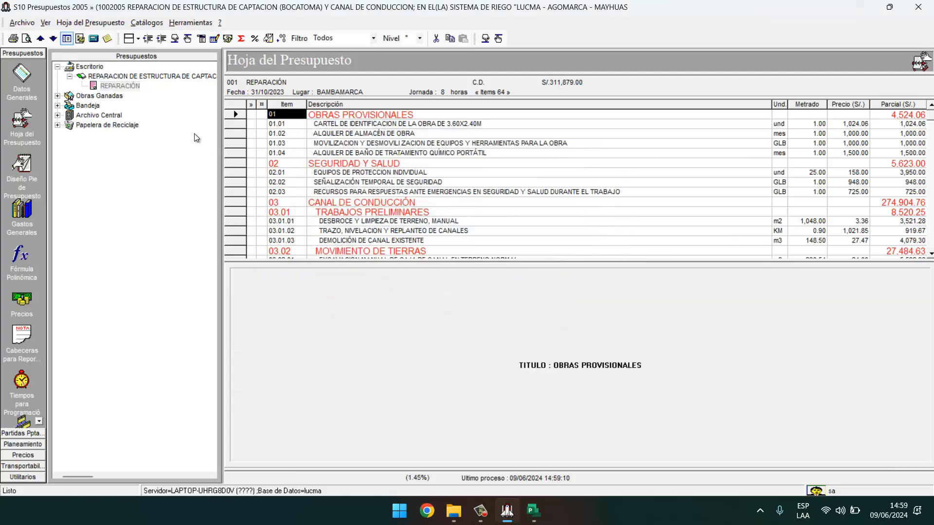
{"action": "left_click", "coordinate": [123, 77]}
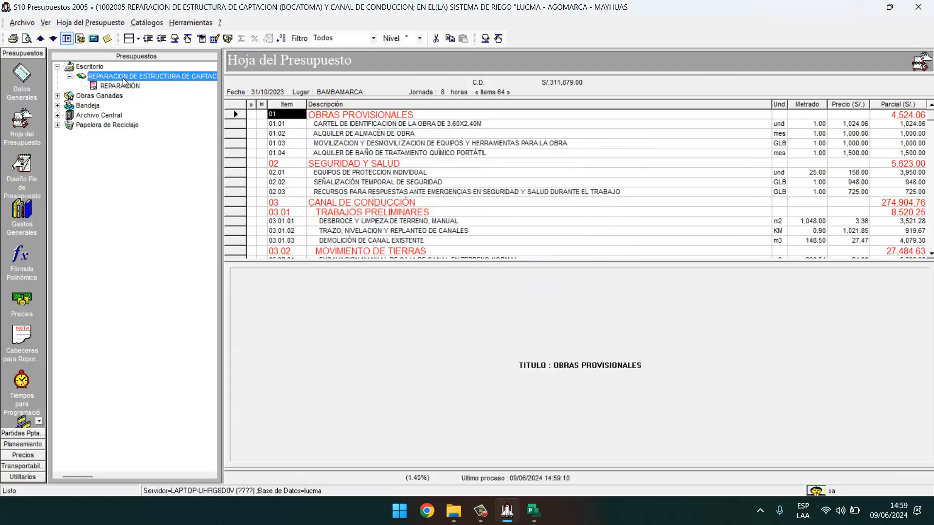
{"action": "right_click", "coordinate": [124, 77]}
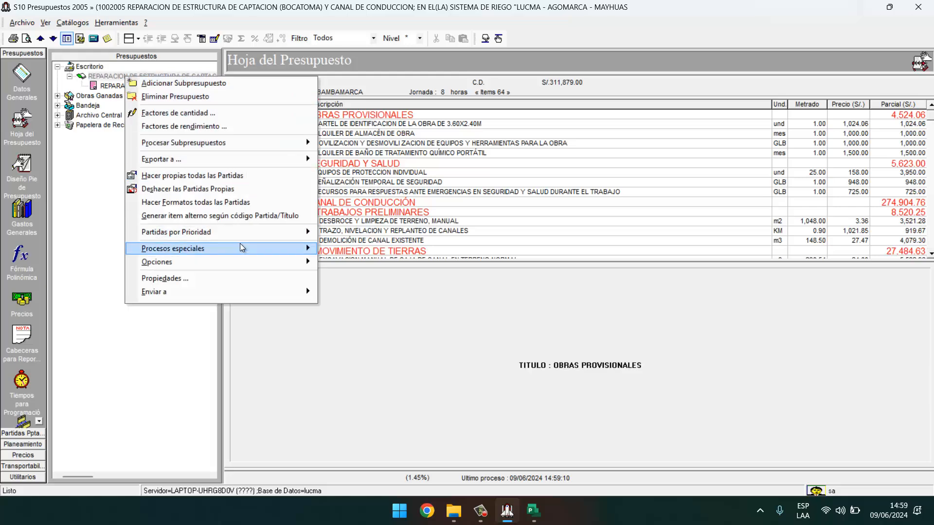
{"action": "mouse_move", "coordinate": [269, 160]}
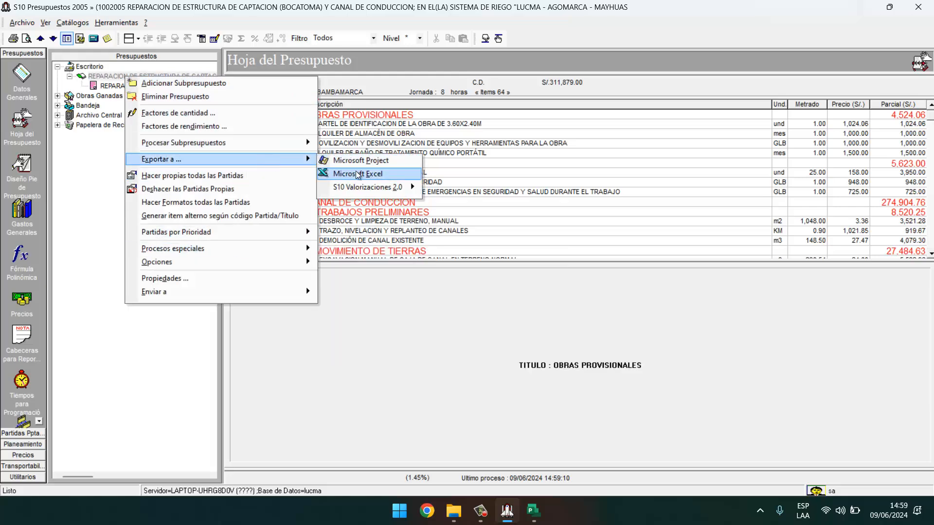
{"action": "left_click", "coordinate": [345, 161]}
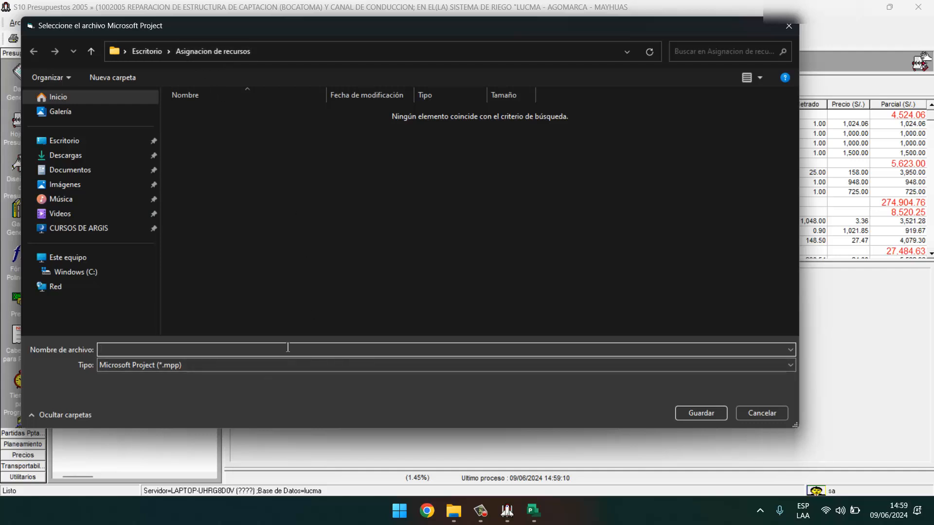
{"action": "type", "text": "archivox"}
{"action": "key", "text": "Return"}
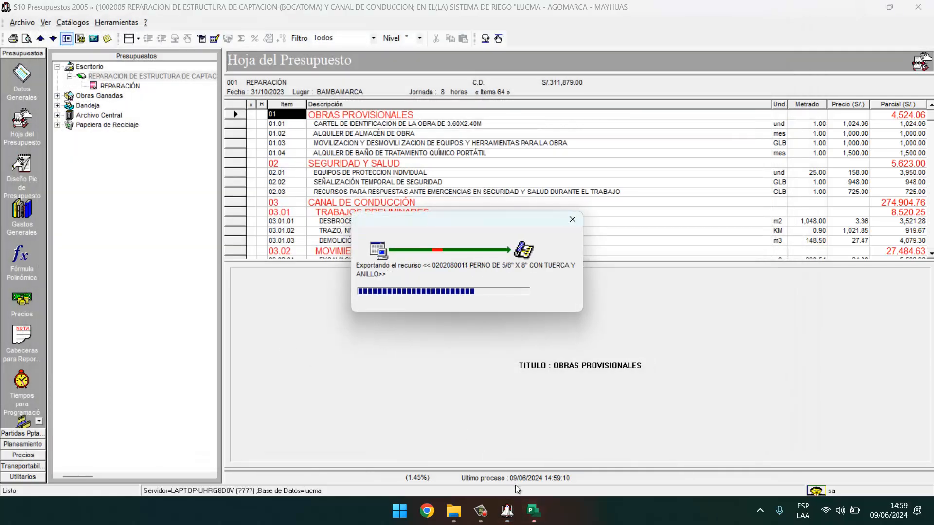
{"action": "left_click", "coordinate": [533, 510]}
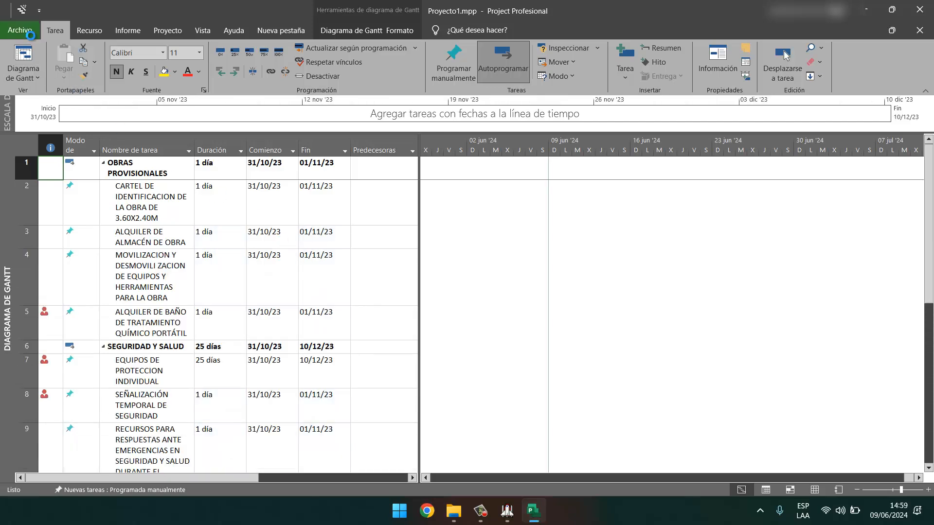
Save the imported schedule, save a copy named Proyecto2.mpp, and close Project with Alt+F4.
{"action": "left_click", "coordinate": [27, 32]}
{"action": "left_click", "coordinate": [54, 176]}
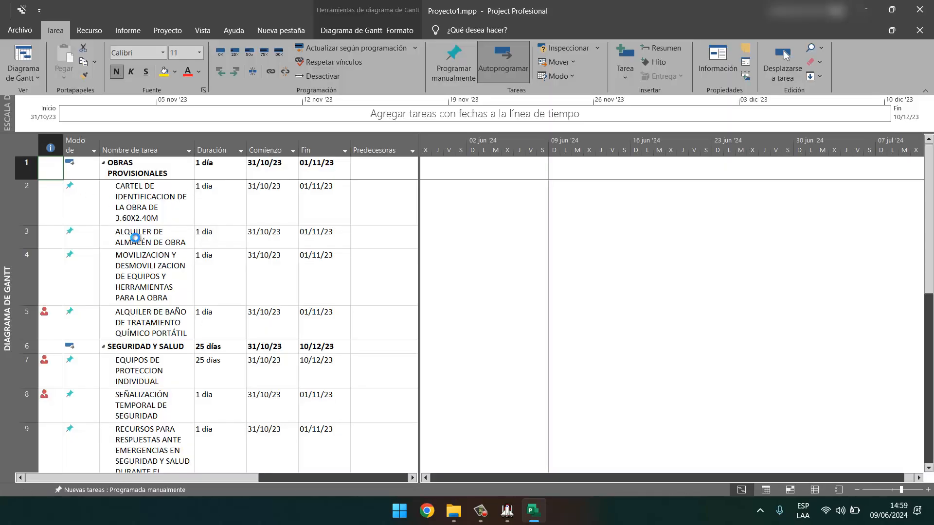
{"action": "left_click", "coordinate": [17, 33]}
{"action": "left_click", "coordinate": [52, 194]}
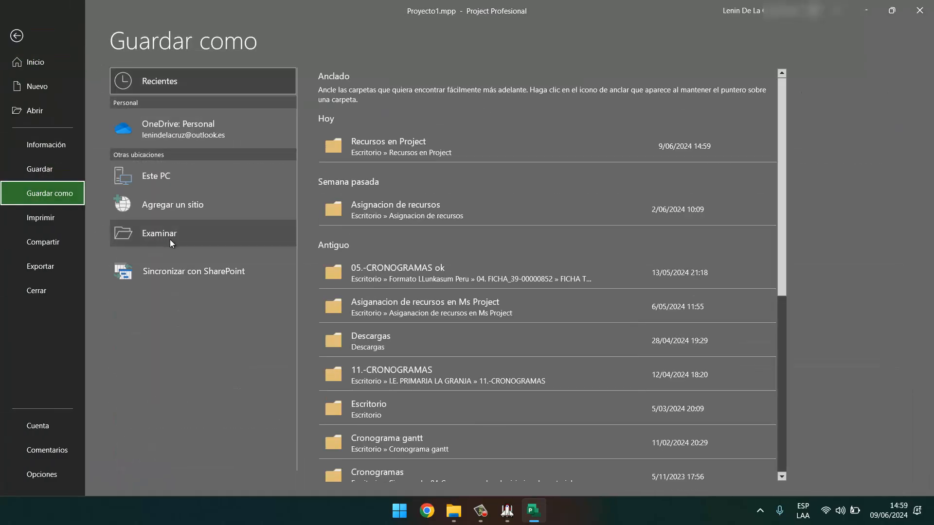
{"action": "left_click", "coordinate": [171, 239]}
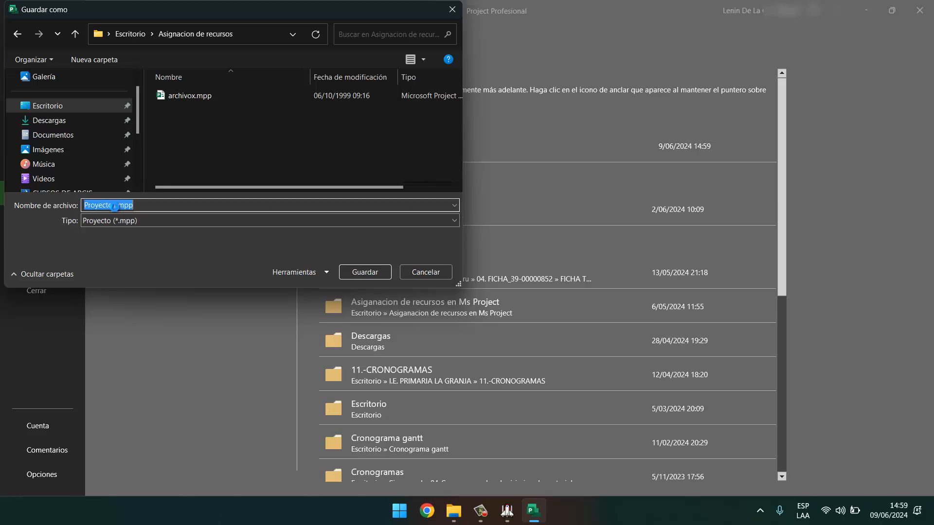
{"action": "left_click", "coordinate": [119, 206]}
{"action": "key", "text": "BackSpace"}
{"action": "type", "text": "2"}
{"action": "key", "text": "Return"}
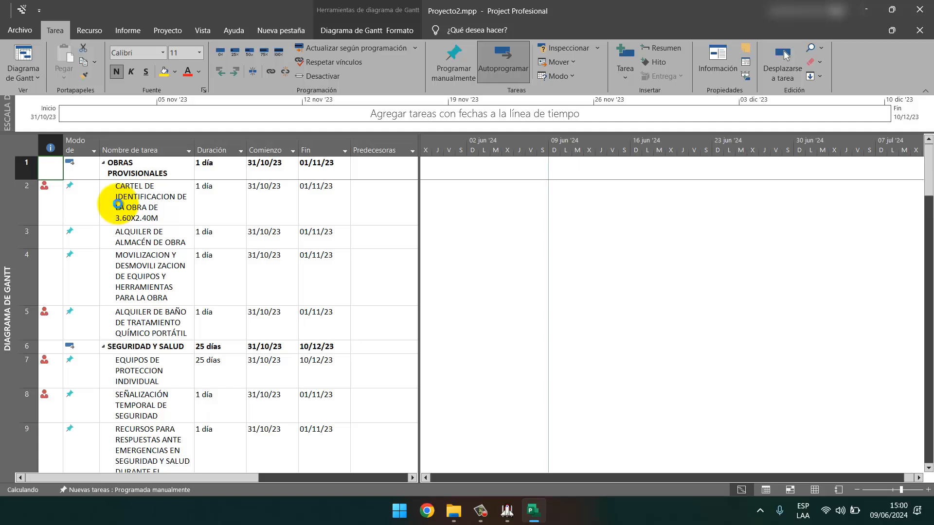
{"action": "key", "text": "alt+F4"}
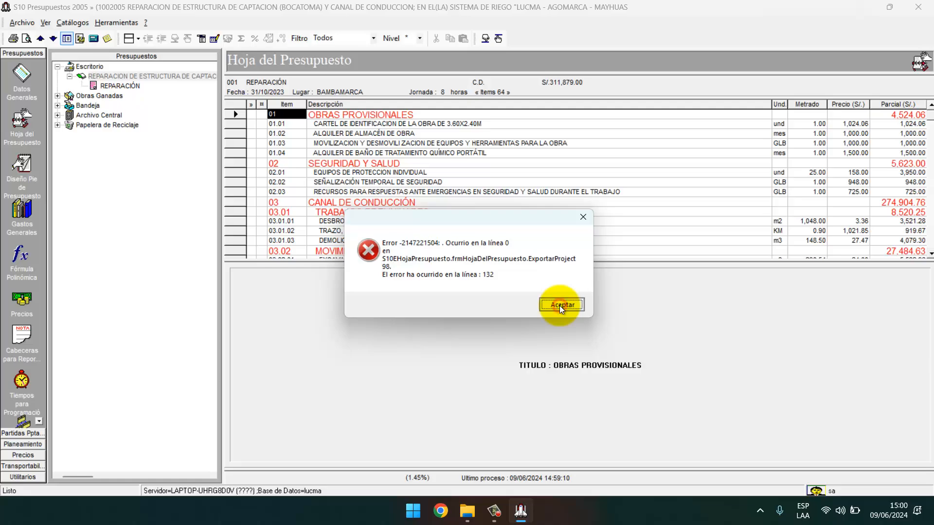
Dismiss the S10 export error and open the project file from the maximized Recursos en Project folder.
{"action": "left_click", "coordinate": [559, 306]}
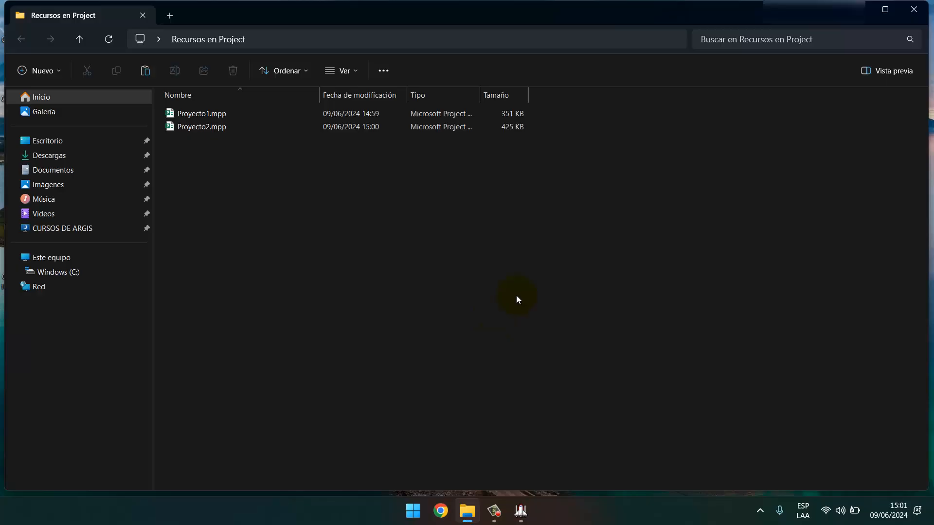
{"action": "left_click", "coordinate": [885, 9]}
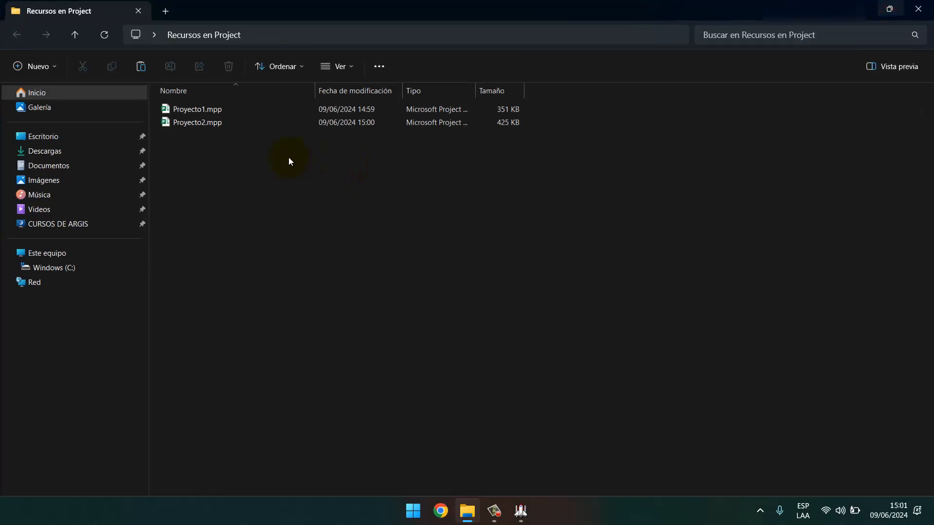
{"action": "left_click", "coordinate": [208, 122]}
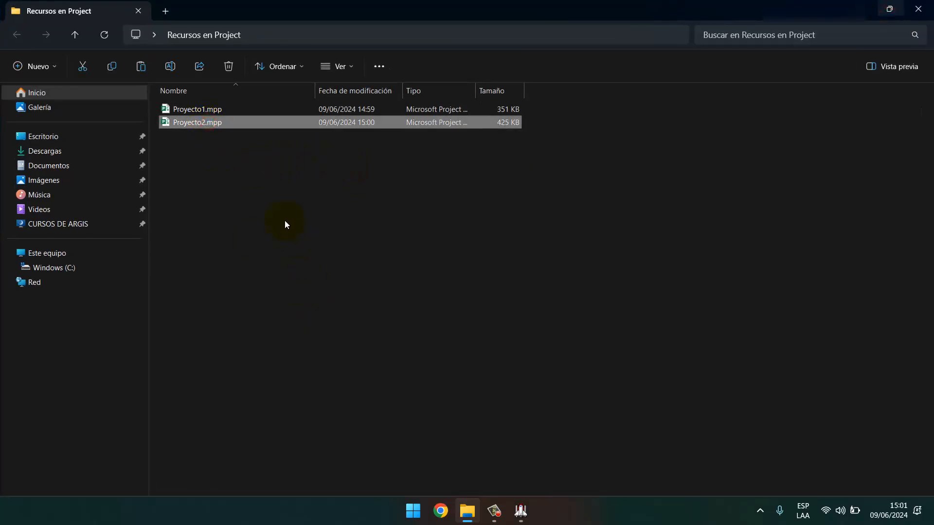
{"action": "double_click", "coordinate": [224, 122]}
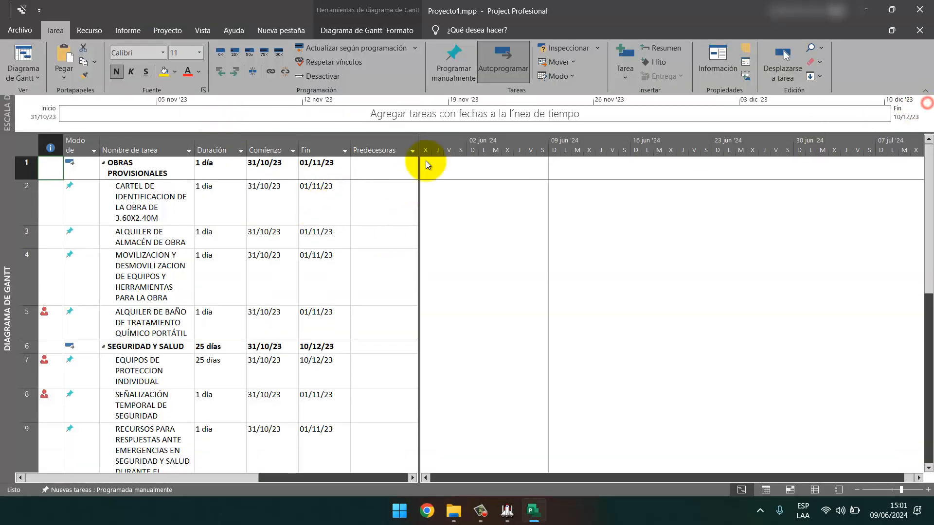
Close Proyecto1, delete Proyecto1.mpp from the folder, and open Proyecto2.mpp instead.
{"action": "scroll", "coordinate": [144, 310], "scroll_direction": "down", "scroll_amount": 3}
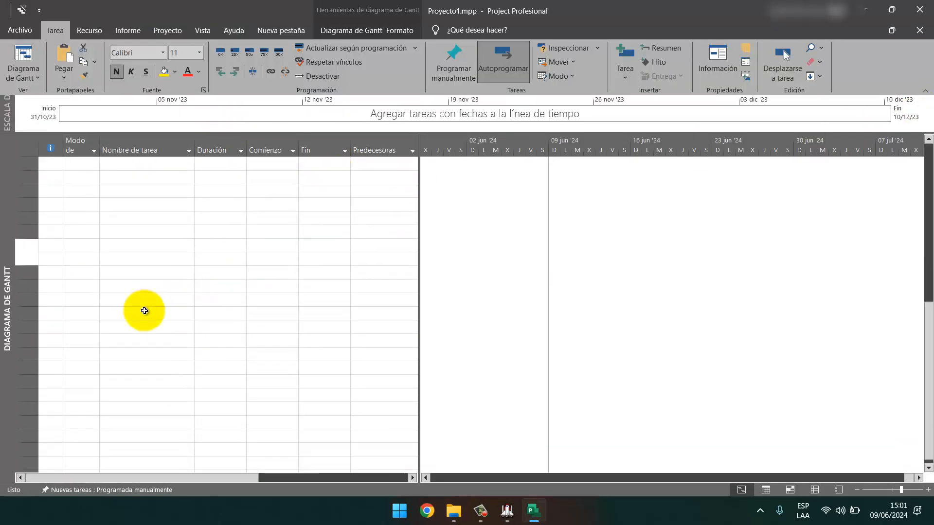
{"action": "scroll", "coordinate": [145, 310], "scroll_direction": "down", "scroll_amount": 3}
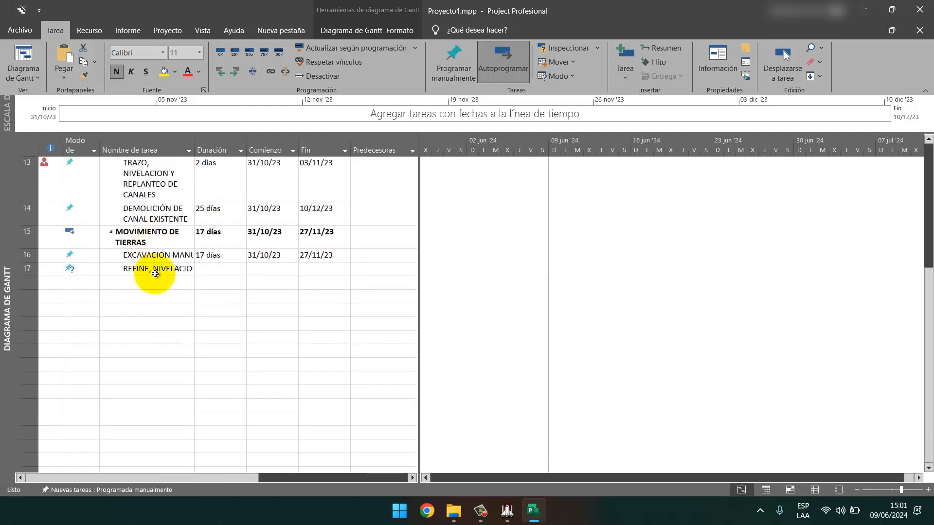
{"action": "left_click", "coordinate": [146, 309]}
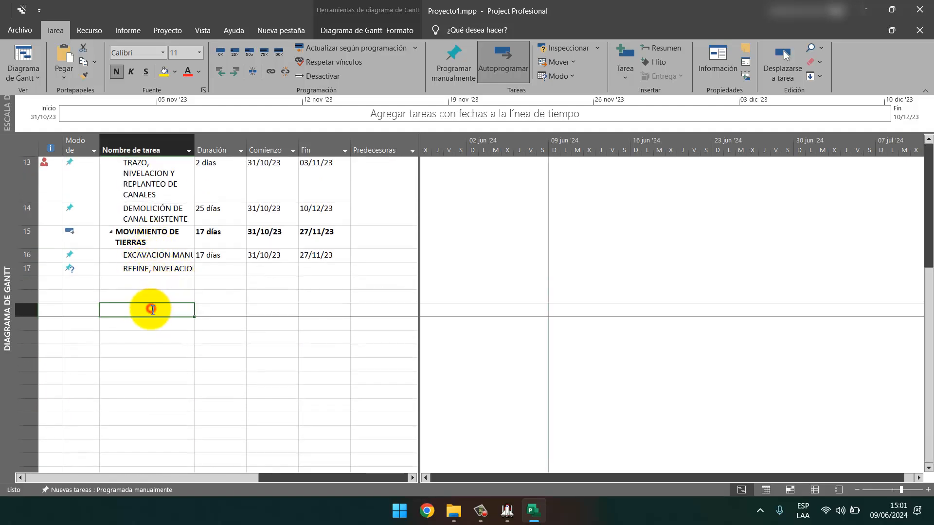
{"action": "left_click", "coordinate": [923, 11]}
{"action": "key", "text": "Delete"}
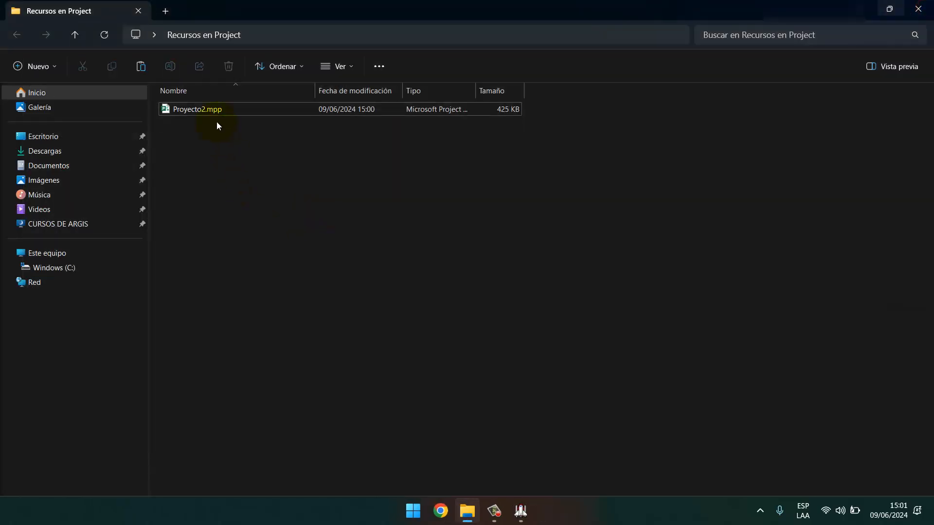
{"action": "double_click", "coordinate": [213, 110]}
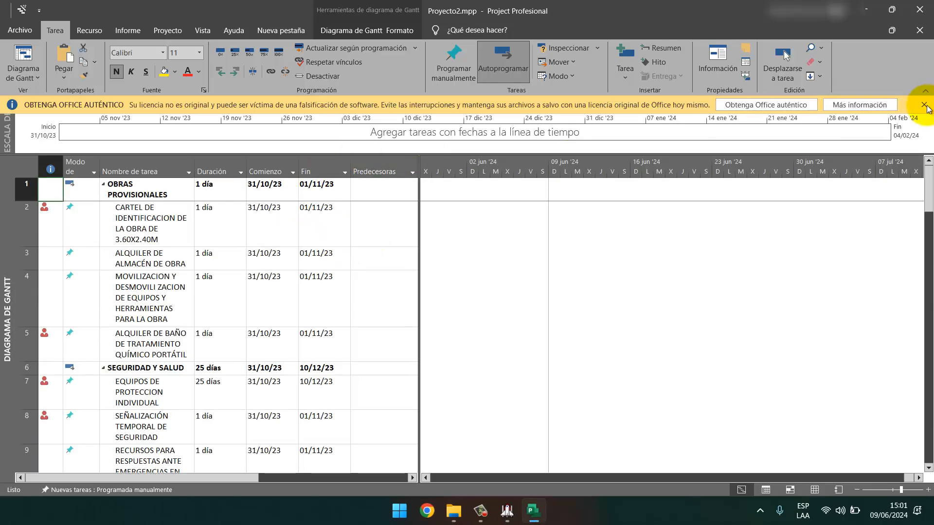
Dismiss the yellow licence banner and scroll through Proyecto2's task list back to OBRAS PROVISIONALES.
{"action": "left_click", "coordinate": [926, 107]}
{"action": "scroll", "coordinate": [184, 194], "scroll_direction": "down", "scroll_amount": 11}
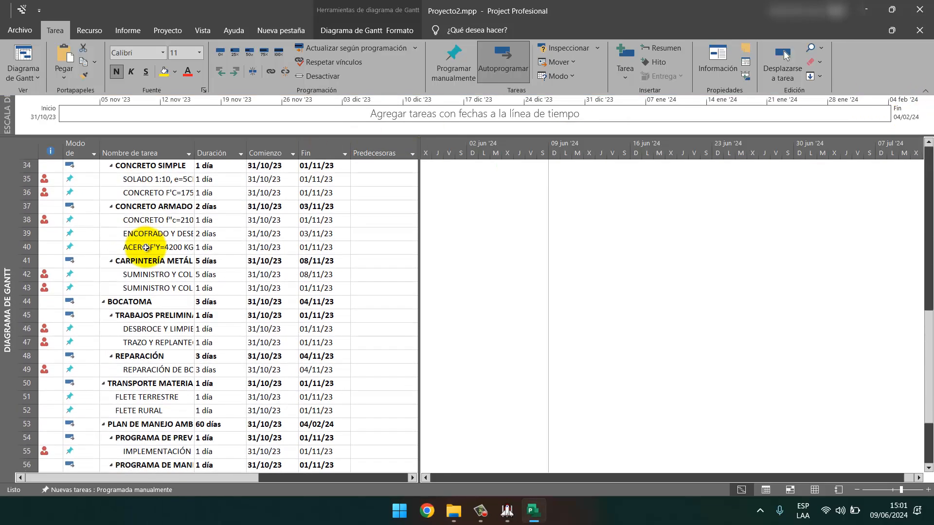
{"action": "scroll", "coordinate": [146, 247], "scroll_direction": "down", "scroll_amount": 5}
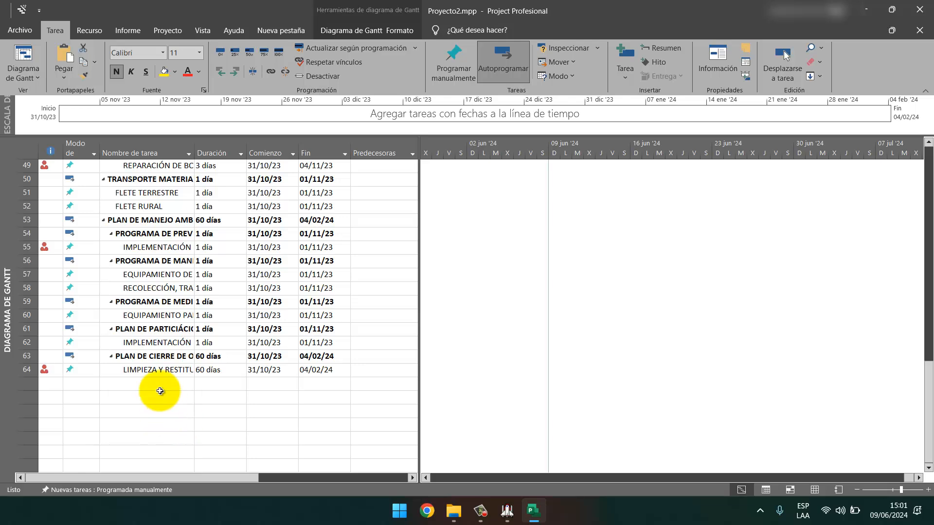
{"action": "scroll", "coordinate": [127, 335], "scroll_direction": "up", "scroll_amount": 16}
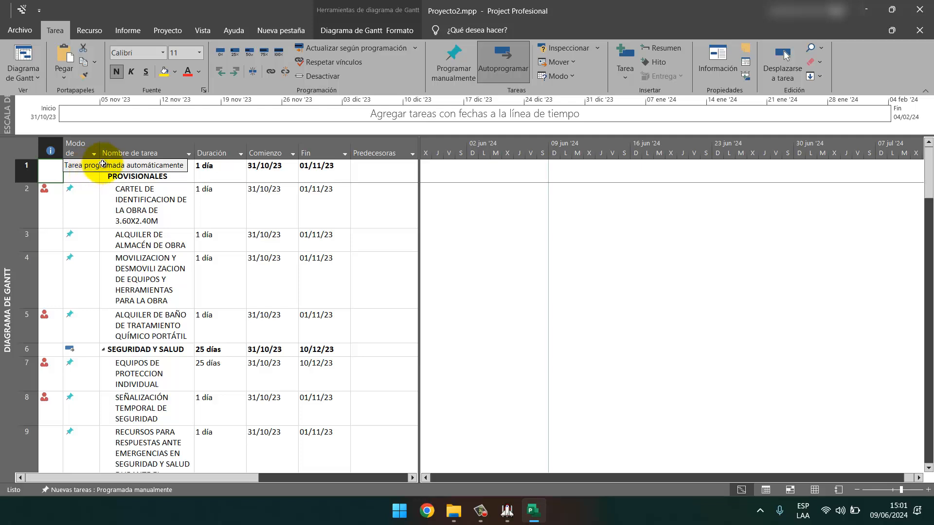
Switch every task's mode to Autoprogramar so all tasks are automatically scheduled.
{"action": "left_click", "coordinate": [82, 137]}
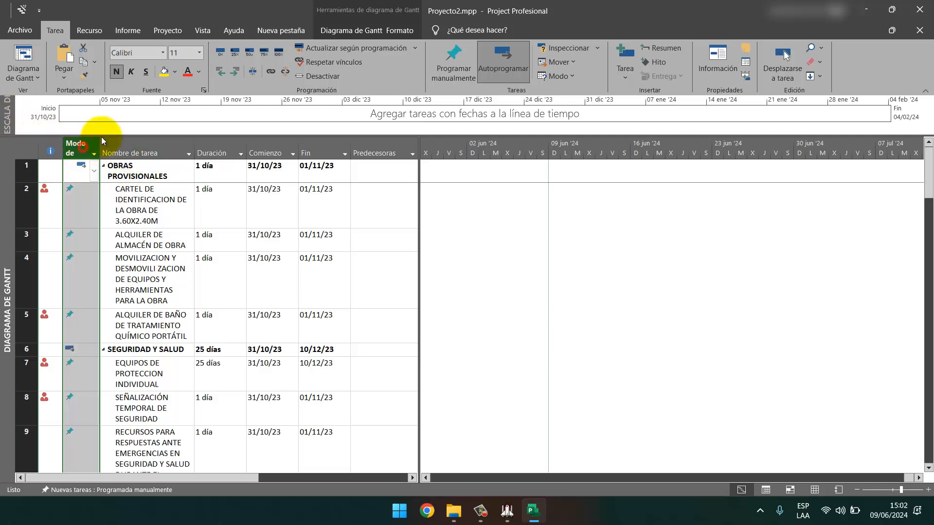
{"action": "left_click", "coordinate": [499, 67]}
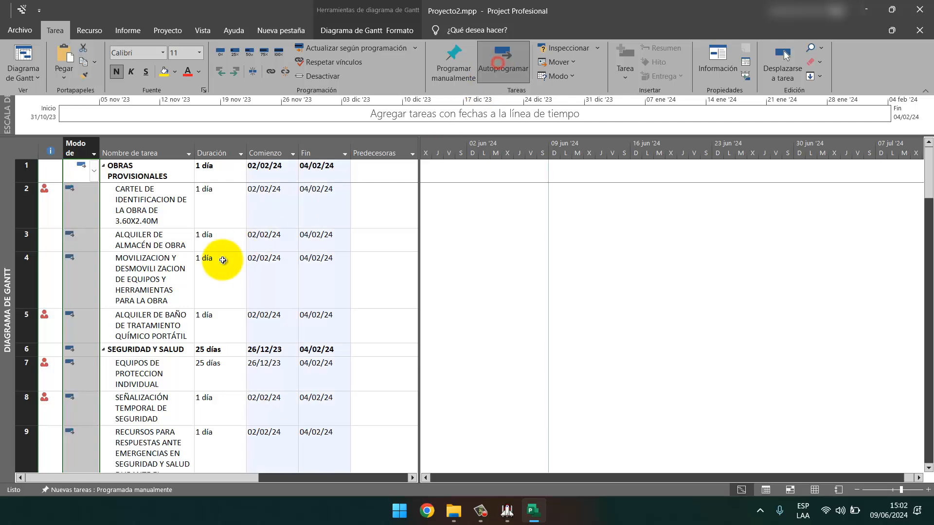
{"action": "left_click", "coordinate": [145, 291]}
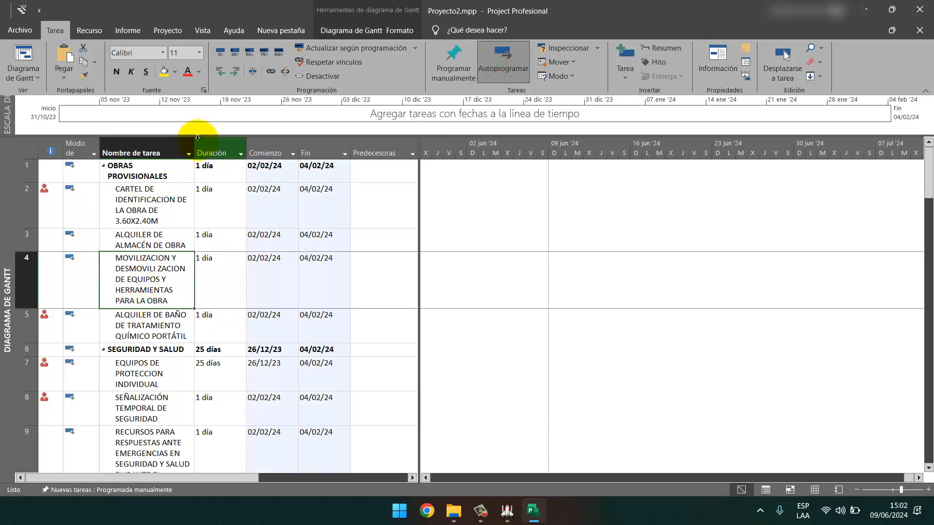
Widen the Nombre de tarea column and move the splitter so the Fin column shows.
{"action": "left_click_drag", "start_coordinate": [194, 151], "coordinate": [334, 152]}
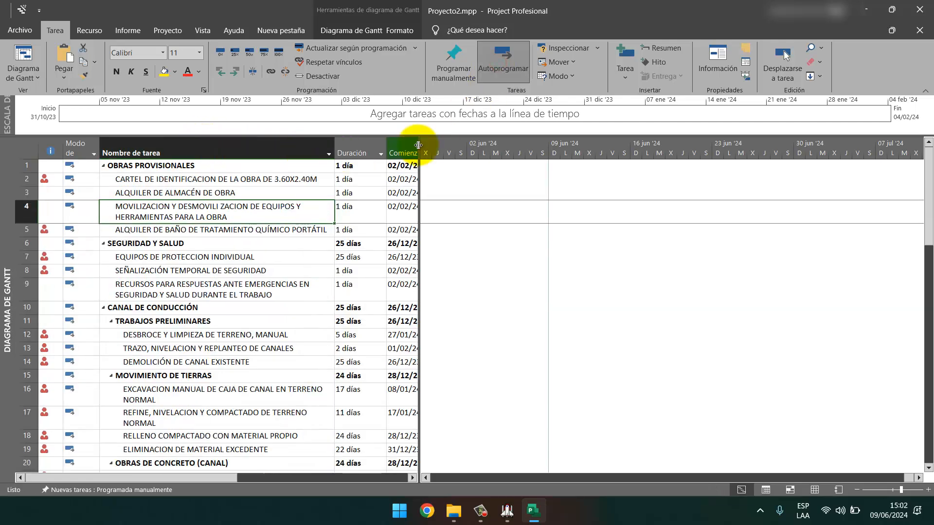
{"action": "left_click_drag", "start_coordinate": [417, 146], "coordinate": [507, 147]}
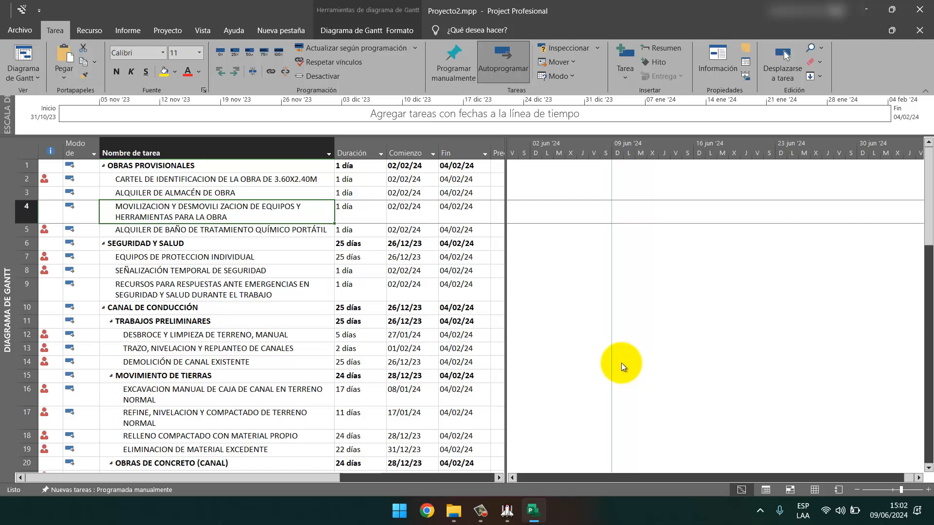
{"action": "scroll", "coordinate": [197, 330], "scroll_direction": "down", "scroll_amount": 9}
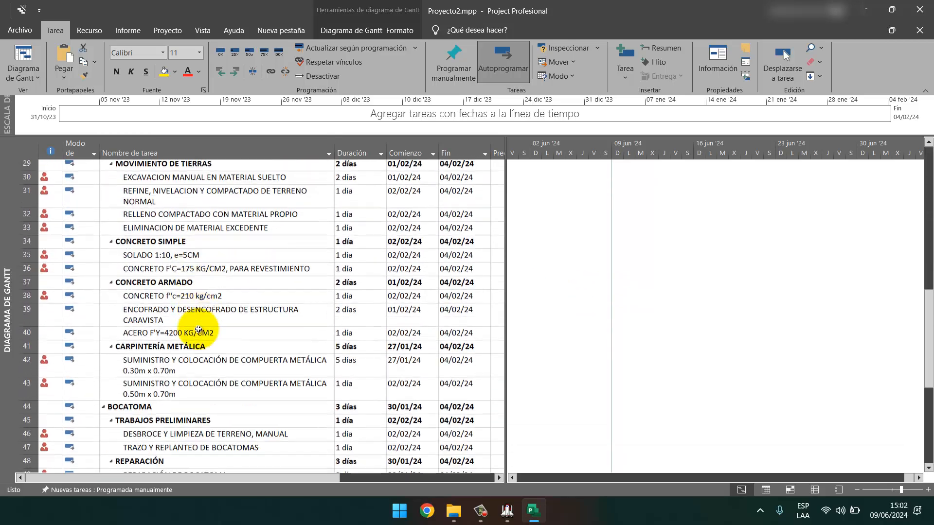
{"action": "scroll", "coordinate": [198, 330], "scroll_direction": "down", "scroll_amount": 5}
{"action": "scroll", "coordinate": [198, 330], "scroll_direction": "up", "scroll_amount": 15}
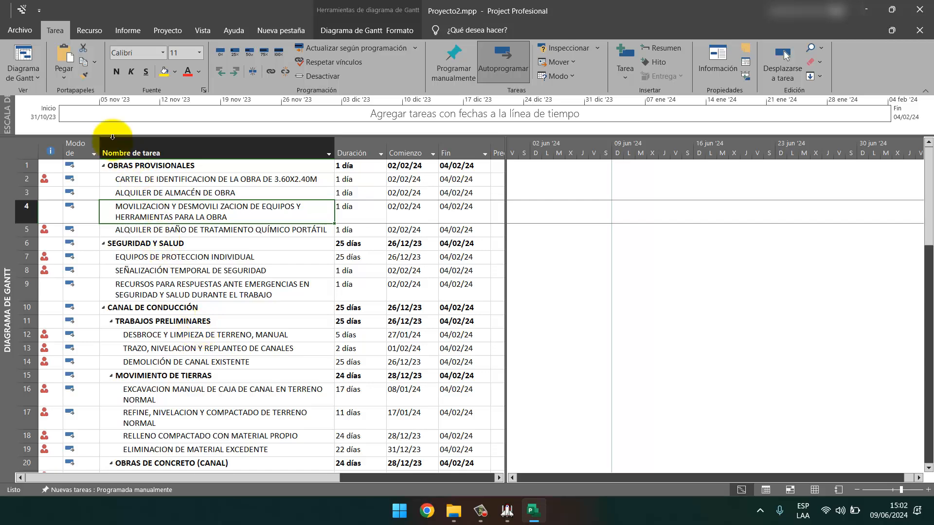
Switch to the Hoja de recursos view and widen Nombre del recurso to show full names.
{"action": "left_click", "coordinate": [38, 78]}
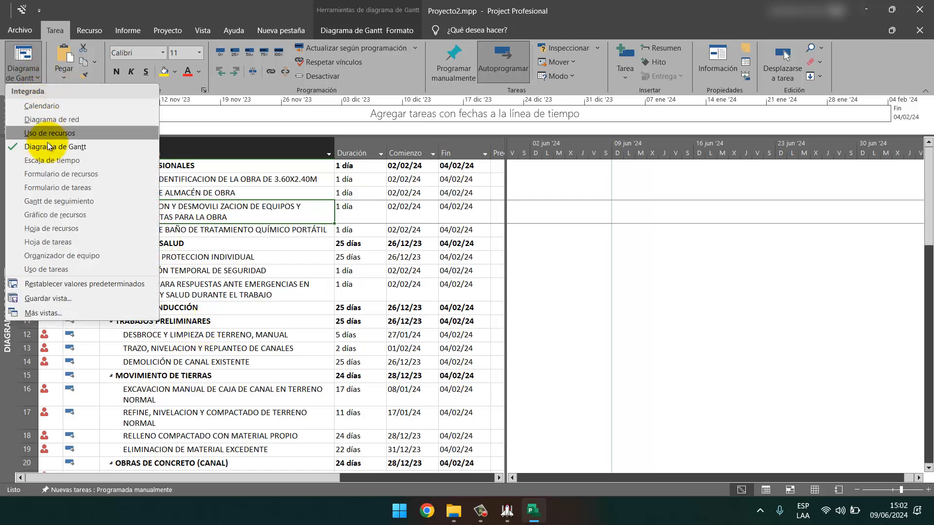
{"action": "left_click", "coordinate": [75, 231]}
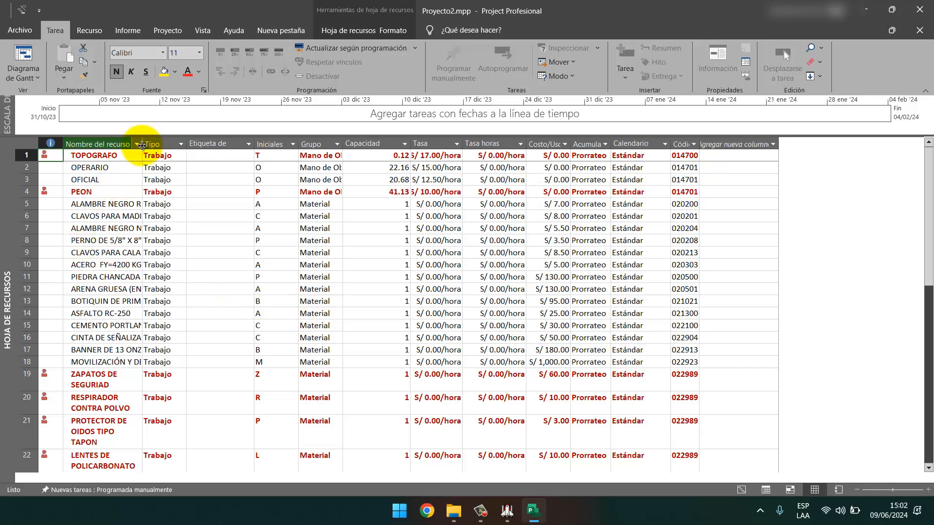
{"action": "left_click_drag", "start_coordinate": [142, 145], "coordinate": [215, 152]}
{"action": "left_click_drag", "start_coordinate": [225, 152], "coordinate": [284, 150]}
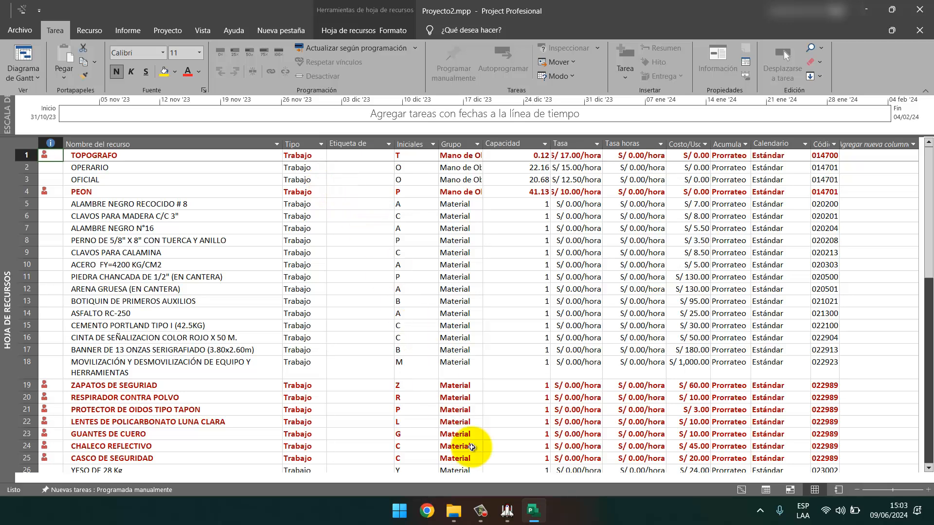
In S10, select the REPARACIÓN sub-budget and open its resource report grouped by type, starting at page 1.
{"action": "left_click", "coordinate": [507, 511]}
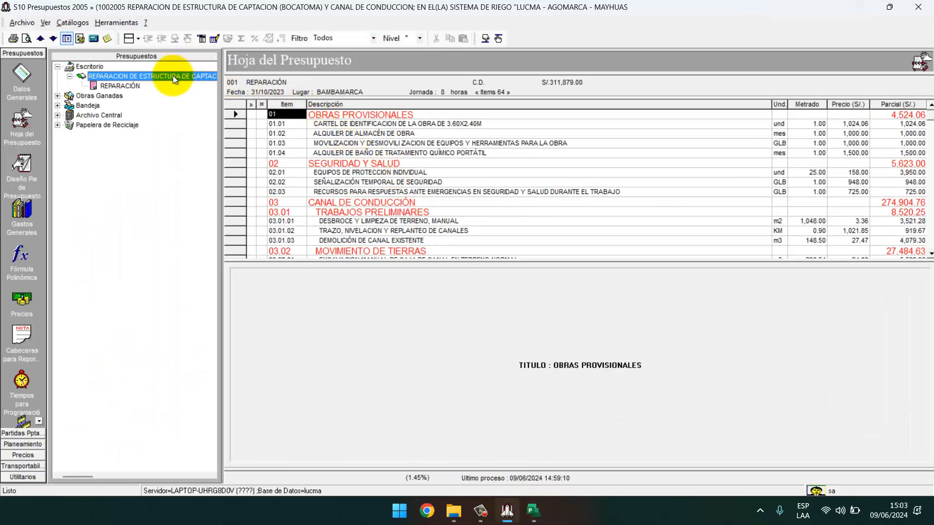
{"action": "key", "text": "Down"}
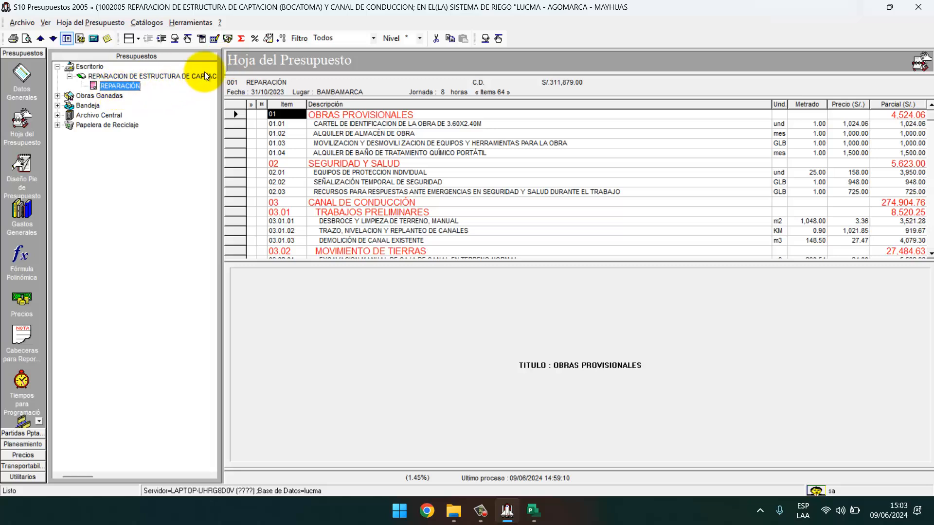
{"action": "left_click", "coordinate": [226, 40]}
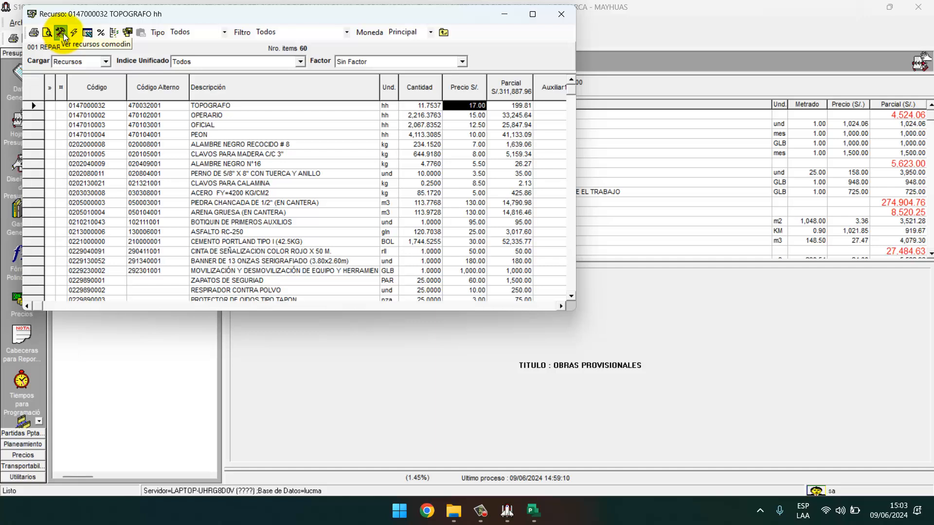
{"action": "left_click", "coordinate": [47, 33]}
{"action": "left_click", "coordinate": [78, 55]}
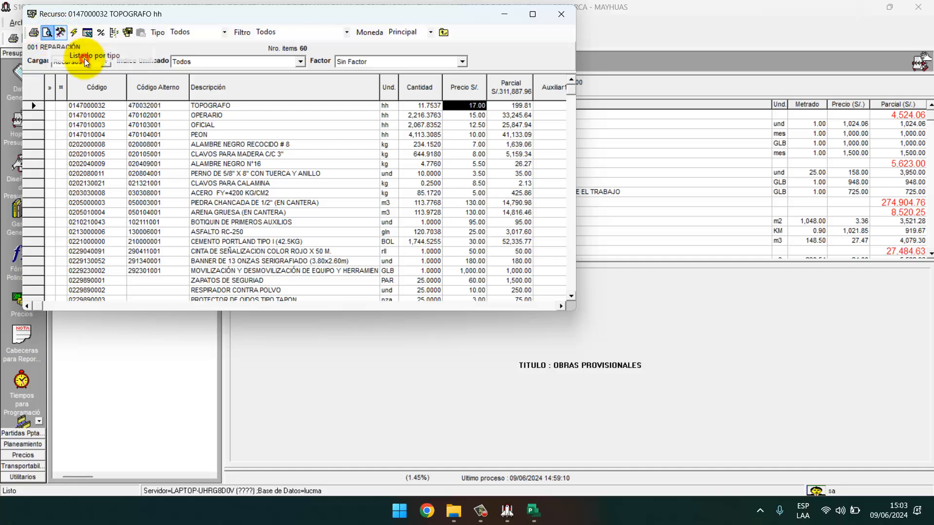
{"action": "left_click", "coordinate": [550, 164]}
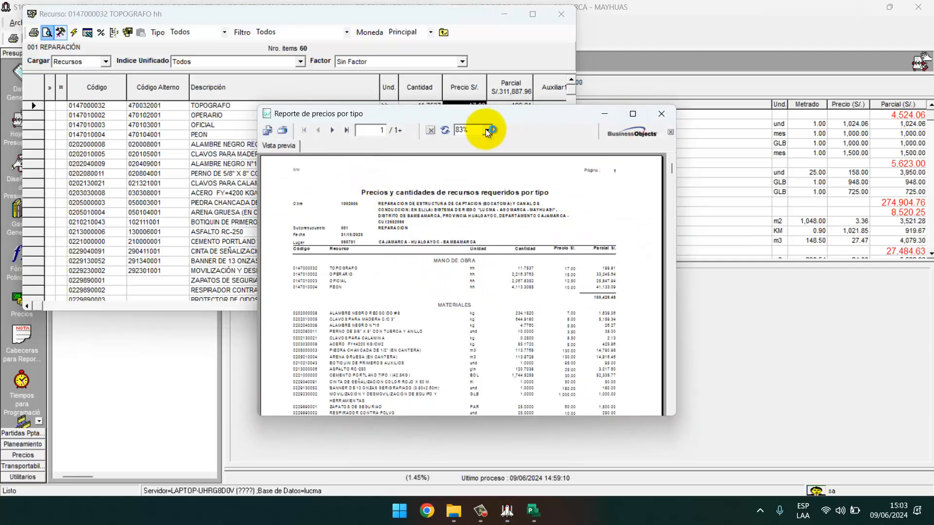
Review the 'Precios y cantidades de recursos requeridos por tipo' preview at 150% zoom, full screen.
{"action": "double_click", "coordinate": [461, 132]}
{"action": "type", "text": "150"}
{"action": "key", "text": "Return"}
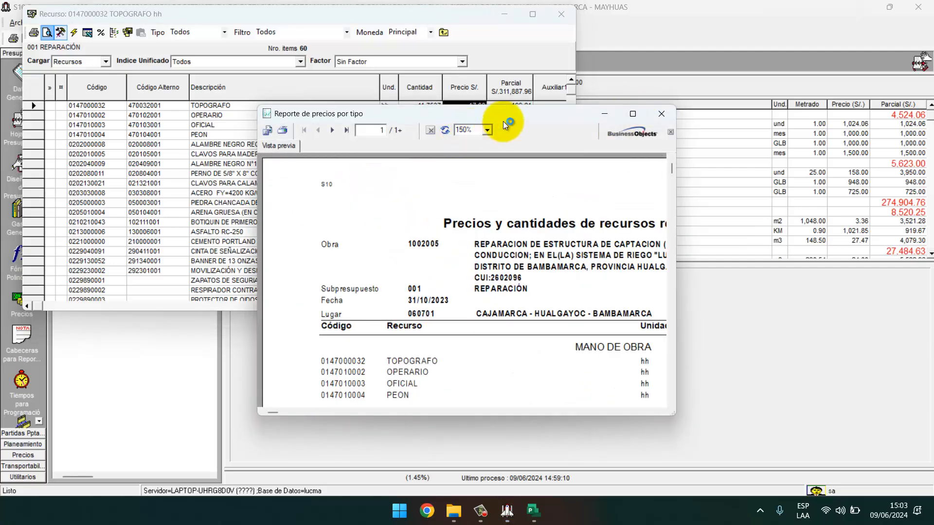
{"action": "left_click", "coordinate": [629, 113]}
{"action": "scroll", "coordinate": [502, 230], "scroll_direction": "down", "scroll_amount": 10}
{"action": "scroll", "coordinate": [502, 231], "scroll_direction": "down", "scroll_amount": 5}
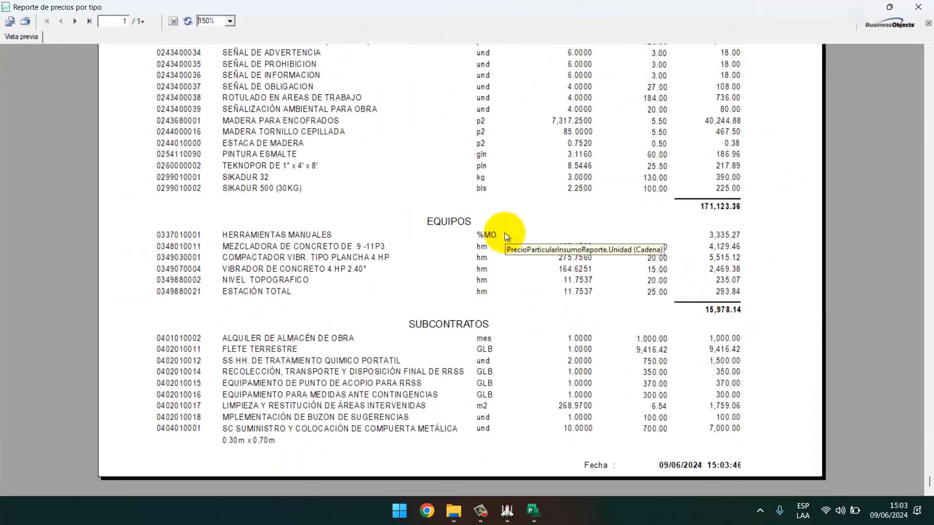
{"action": "scroll", "coordinate": [503, 232], "scroll_direction": "up", "scroll_amount": 15}
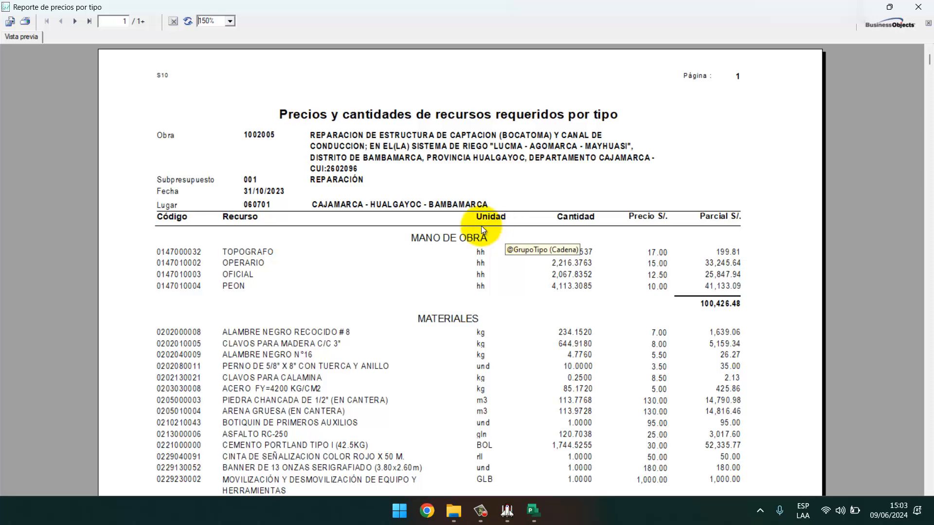
{"action": "scroll", "coordinate": [406, 270], "scroll_direction": "down", "scroll_amount": 5}
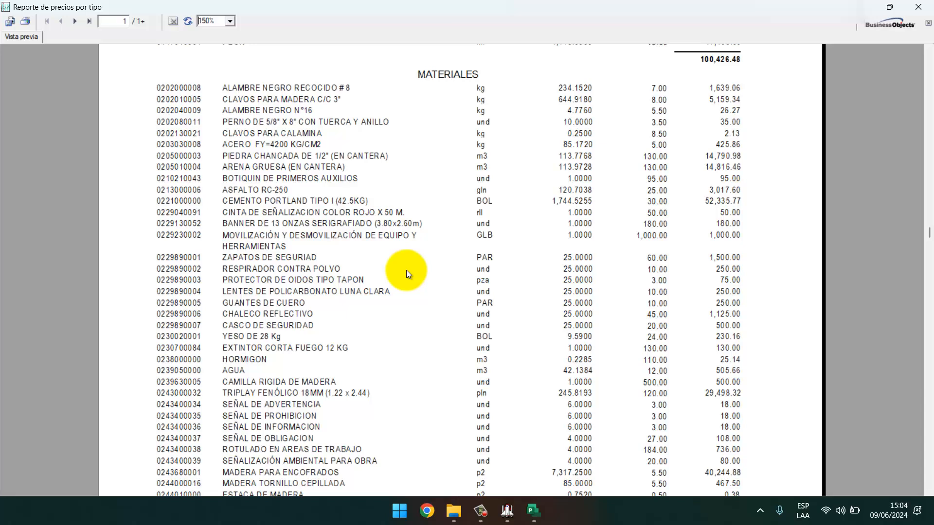
{"action": "left_click", "coordinate": [917, 7]}
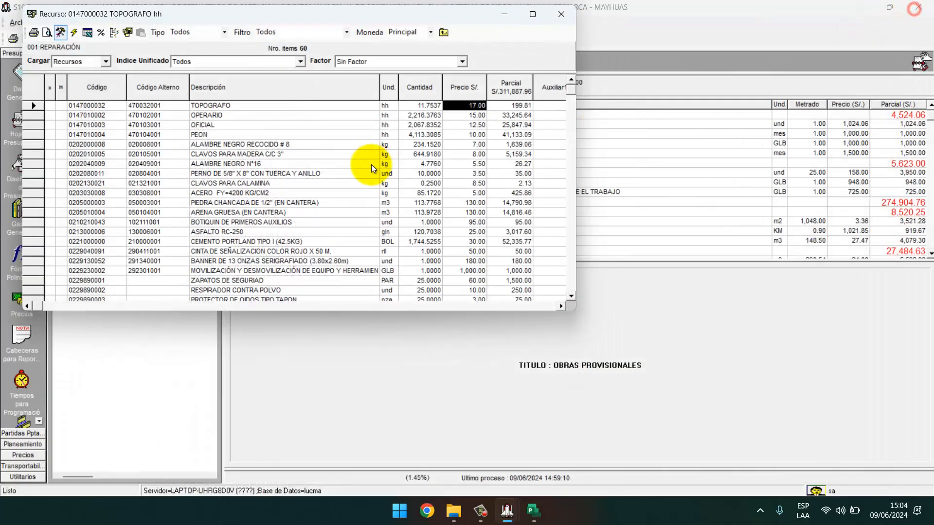
{"action": "left_click", "coordinate": [47, 32]}
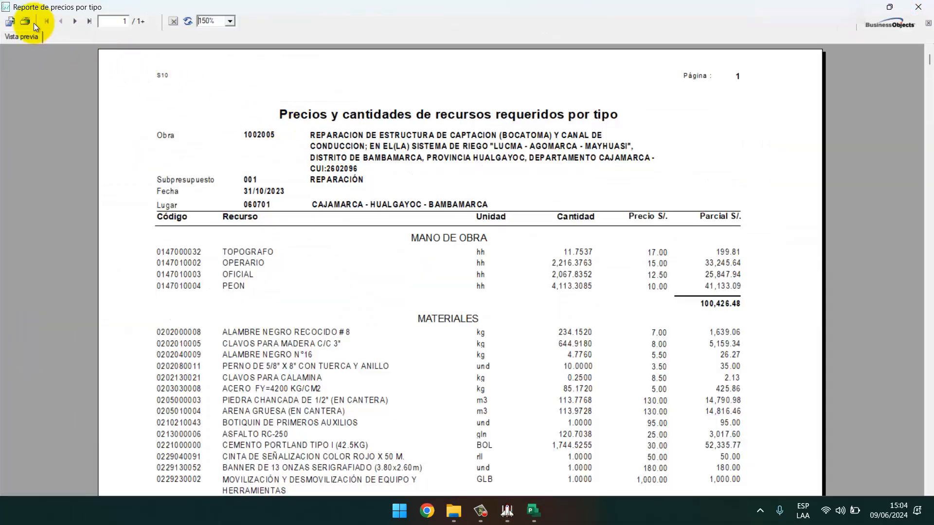
Export the report as Microsoft Excel 97-2000 (XLS) to disk with the default layout options.
{"action": "left_click", "coordinate": [9, 21]}
{"action": "left_click", "coordinate": [521, 229]}
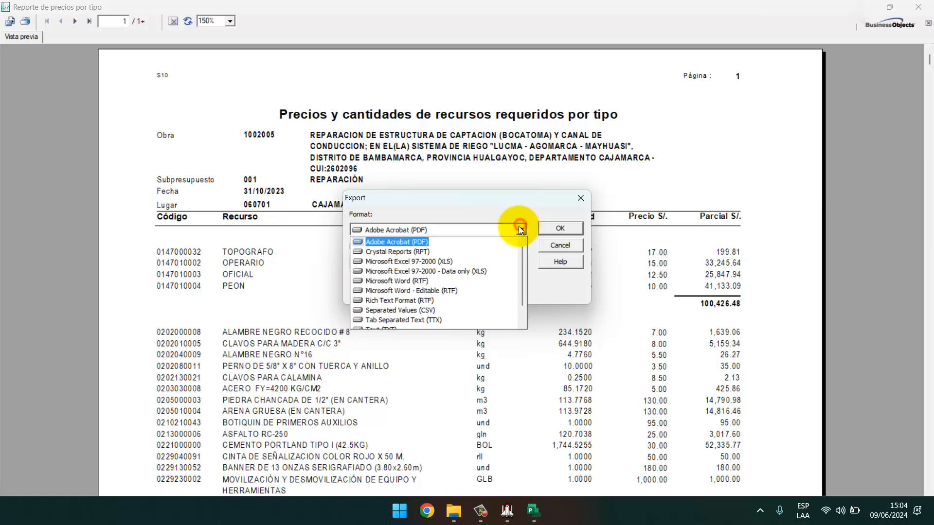
{"action": "left_click", "coordinate": [442, 257]}
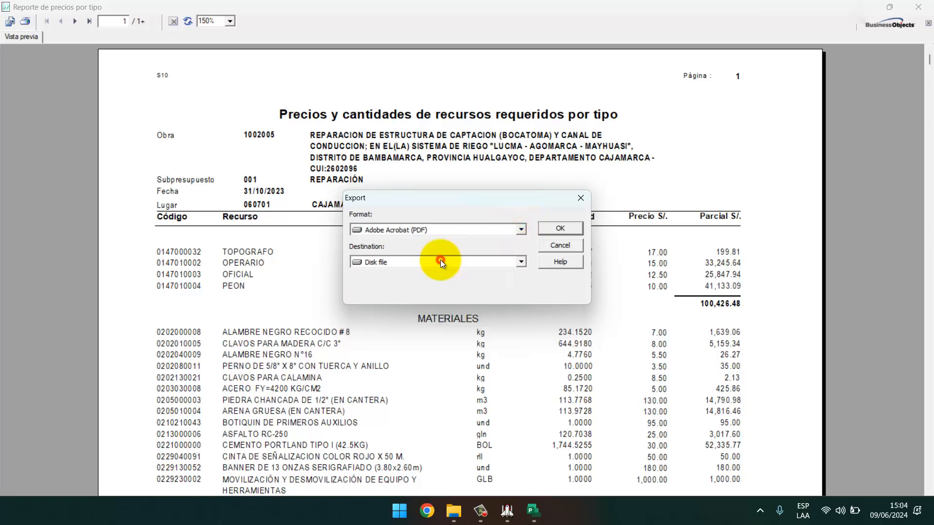
{"action": "left_click", "coordinate": [559, 228]}
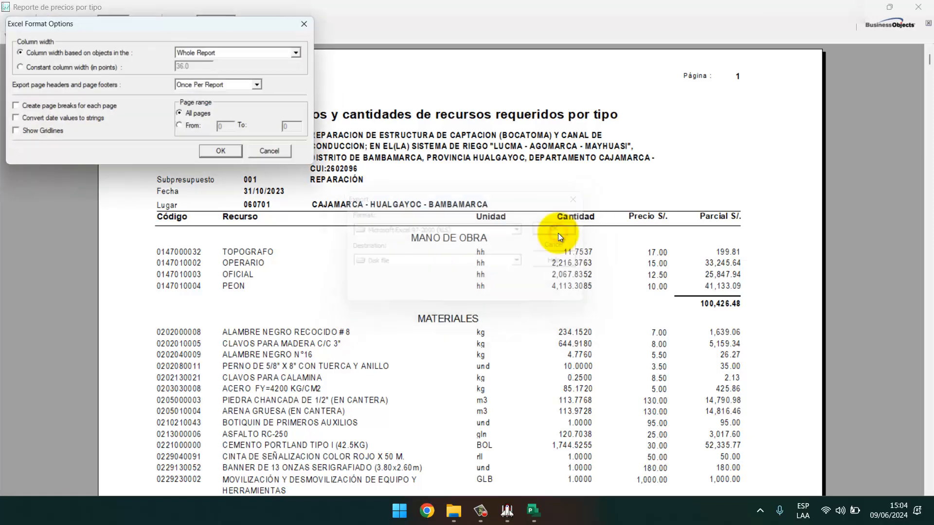
{"action": "left_click", "coordinate": [226, 155]}
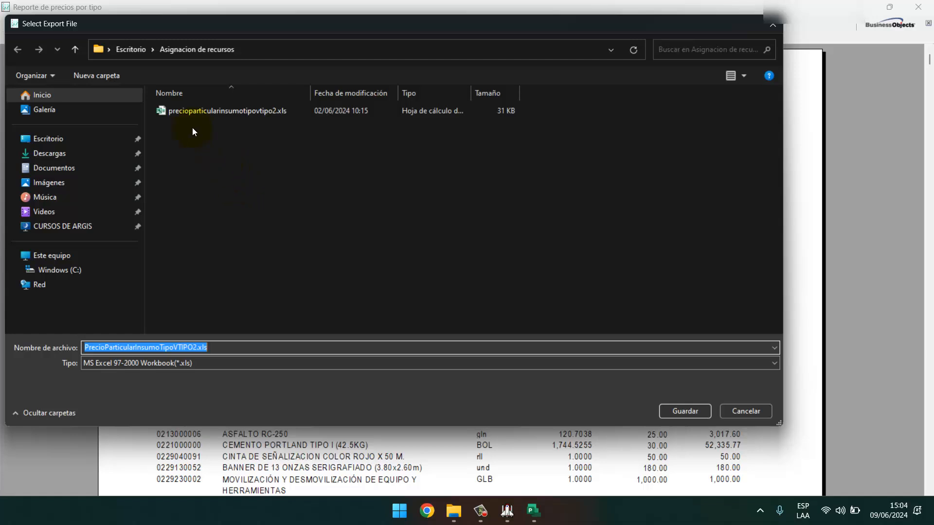
Save the XLS file in Desktop > Recursos en Project and close the report and resources windows.
{"action": "left_click", "coordinate": [128, 51]}
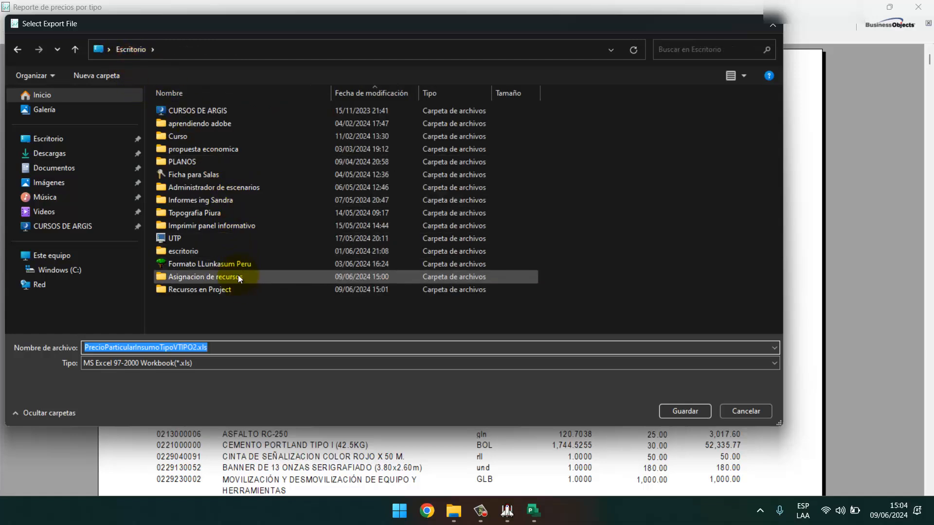
{"action": "double_click", "coordinate": [214, 289]}
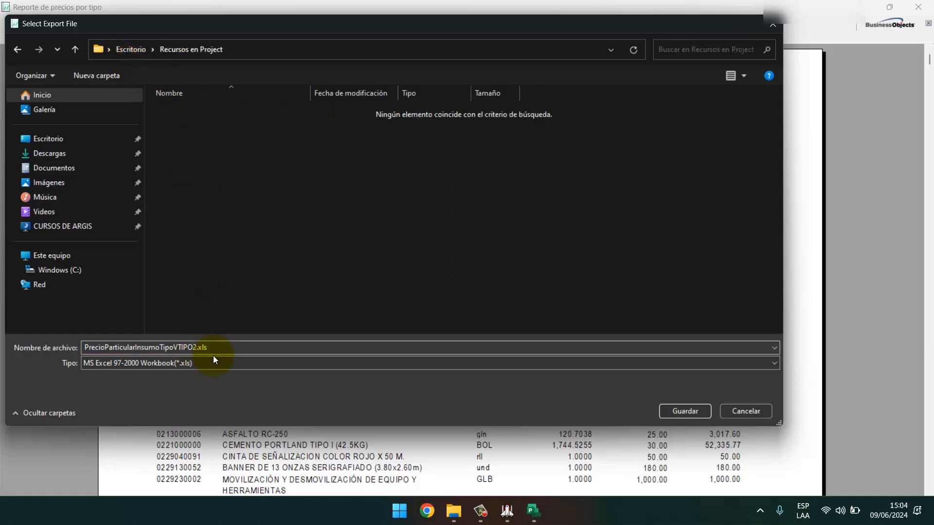
{"action": "left_click", "coordinate": [689, 417]}
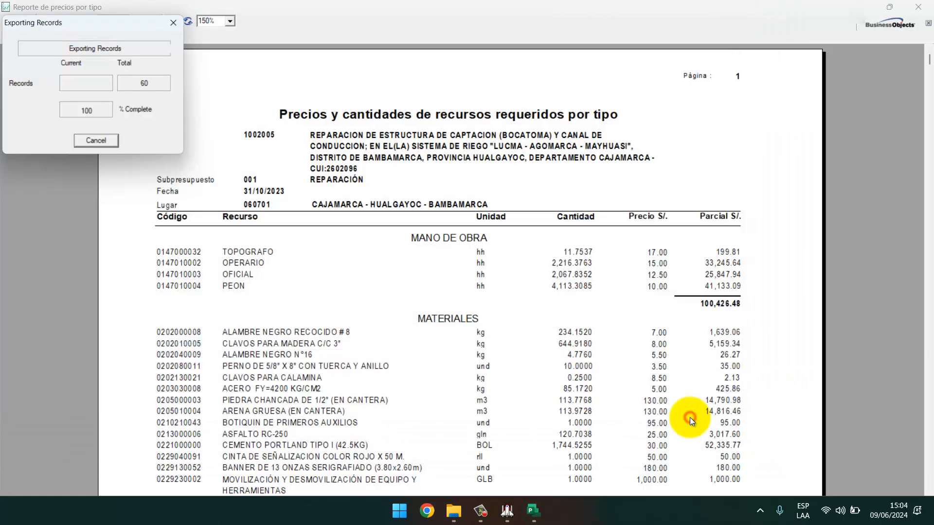
{"action": "left_click", "coordinate": [917, 7]}
{"action": "left_click", "coordinate": [563, 18]}
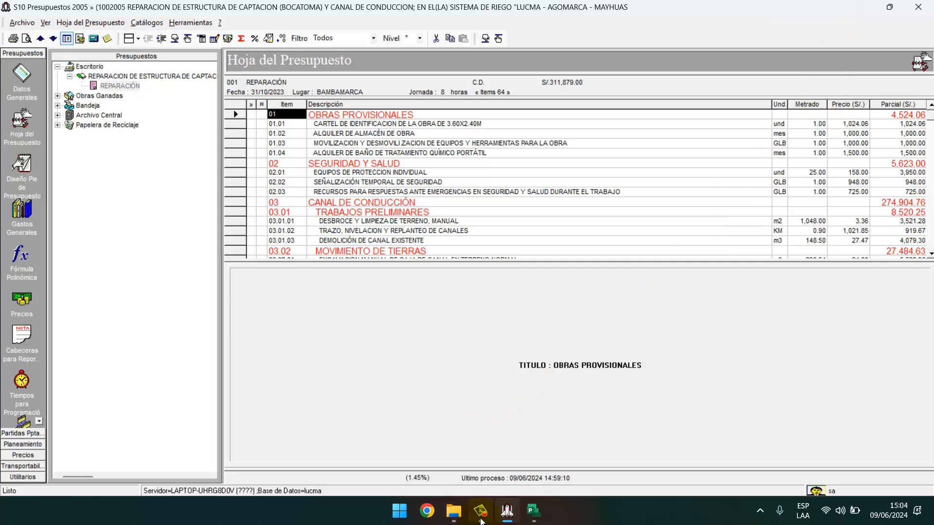
In the exported Excel sheet, delete row 40 with the leftover HERRAMIENTAS text.
{"action": "mouse_move", "coordinate": [475, 520]}
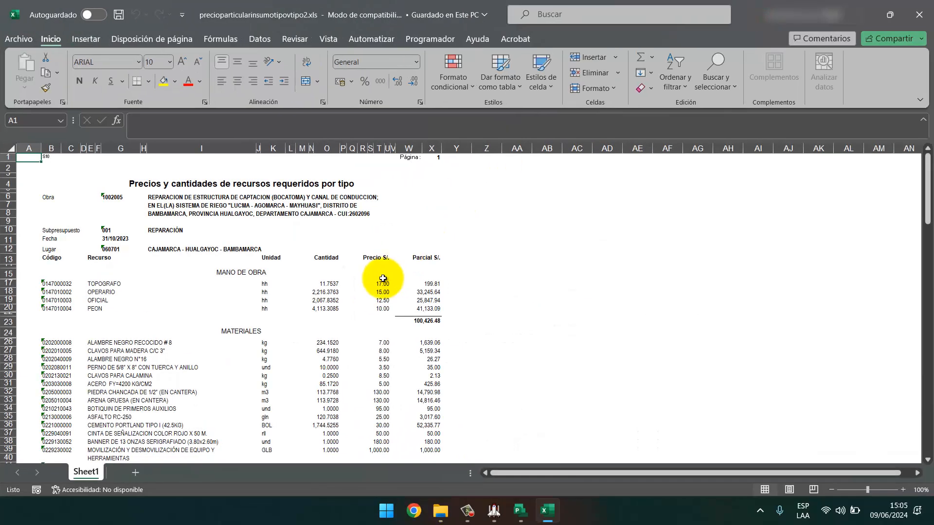
{"action": "scroll", "coordinate": [292, 291], "scroll_direction": "down", "scroll_amount": 10}
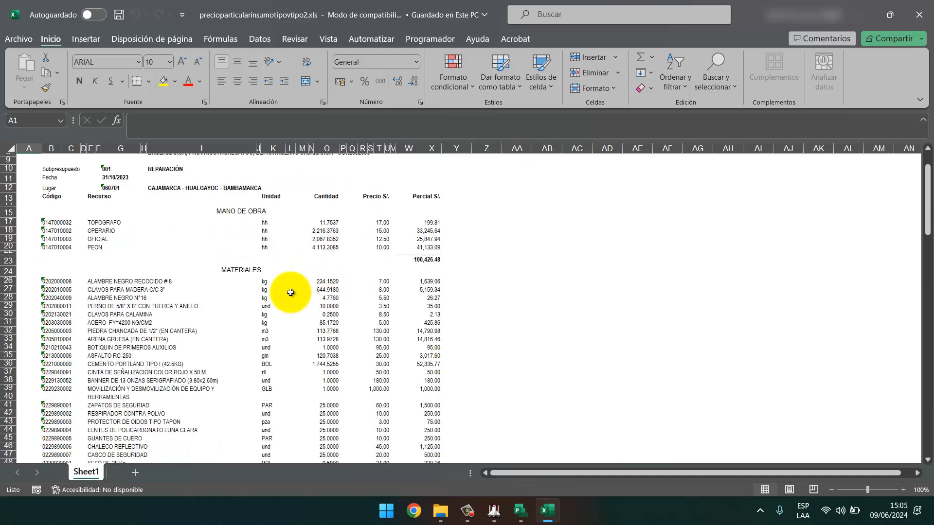
{"action": "scroll", "coordinate": [290, 292], "scroll_direction": "down", "scroll_amount": 7}
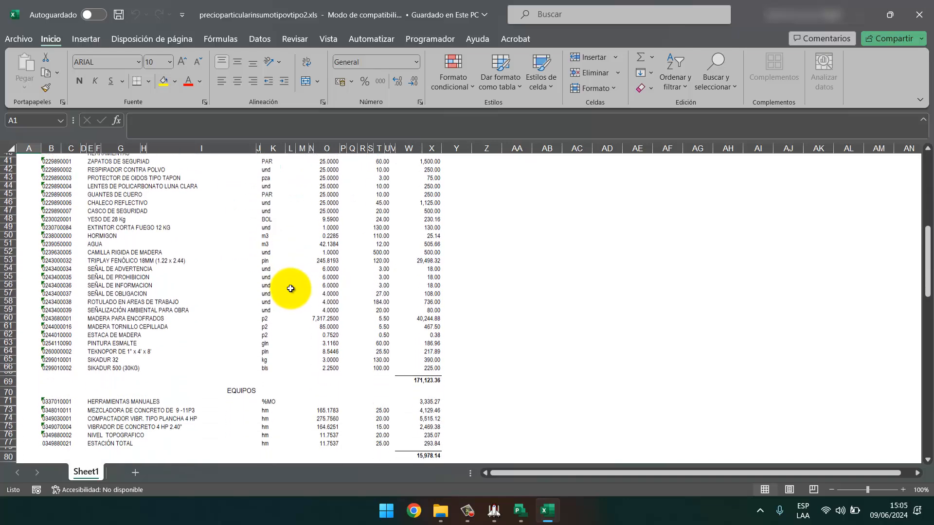
{"action": "scroll", "coordinate": [268, 302], "scroll_direction": "up", "scroll_amount": 11}
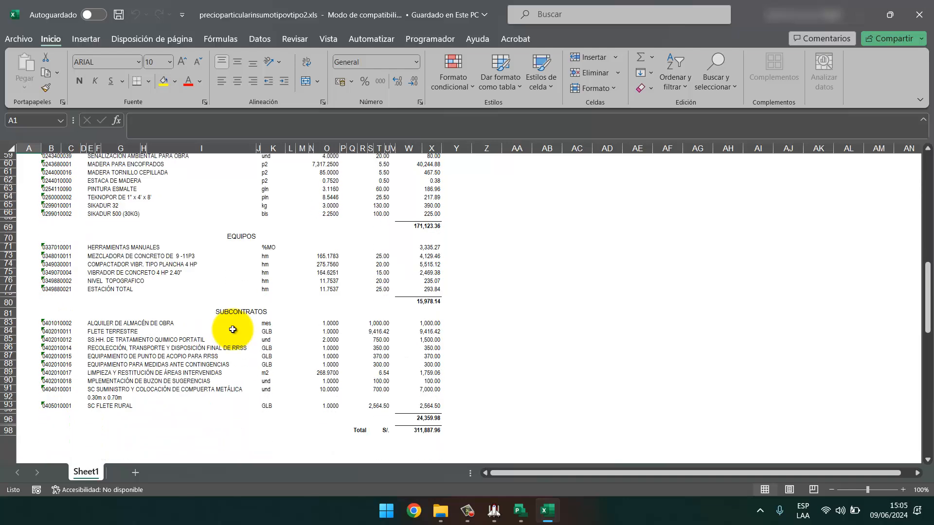
{"action": "scroll", "coordinate": [233, 328], "scroll_direction": "up", "scroll_amount": 3}
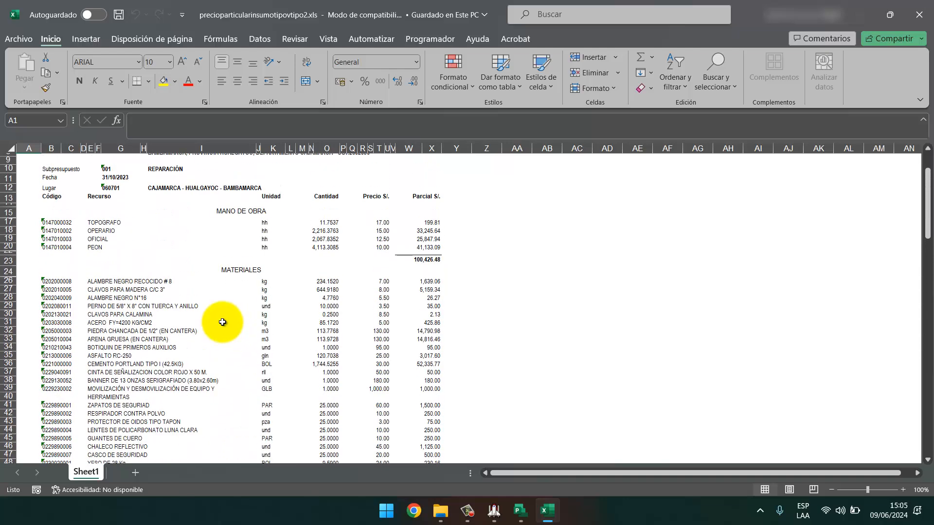
{"action": "scroll", "coordinate": [217, 322], "scroll_direction": "down", "scroll_amount": 1}
{"action": "scroll", "coordinate": [217, 321], "scroll_direction": "down", "scroll_amount": 1}
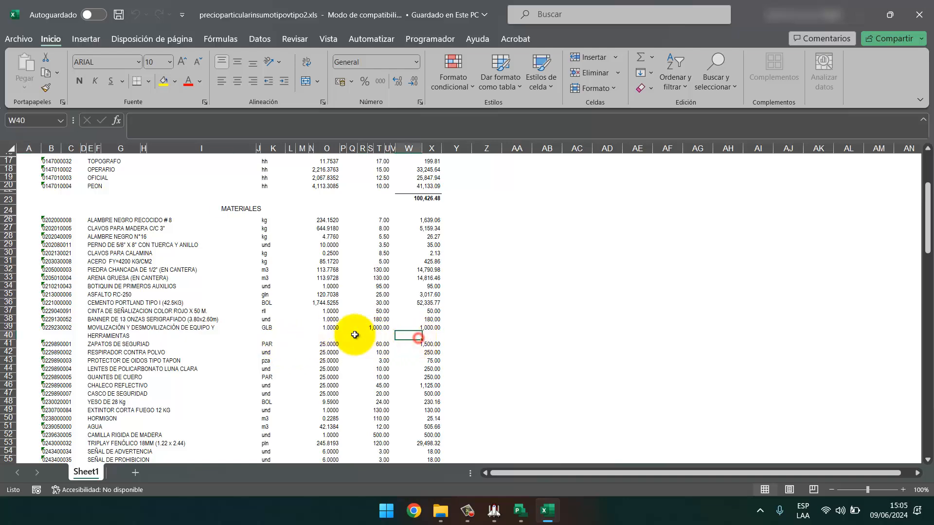
{"action": "left_click", "coordinate": [264, 335]}
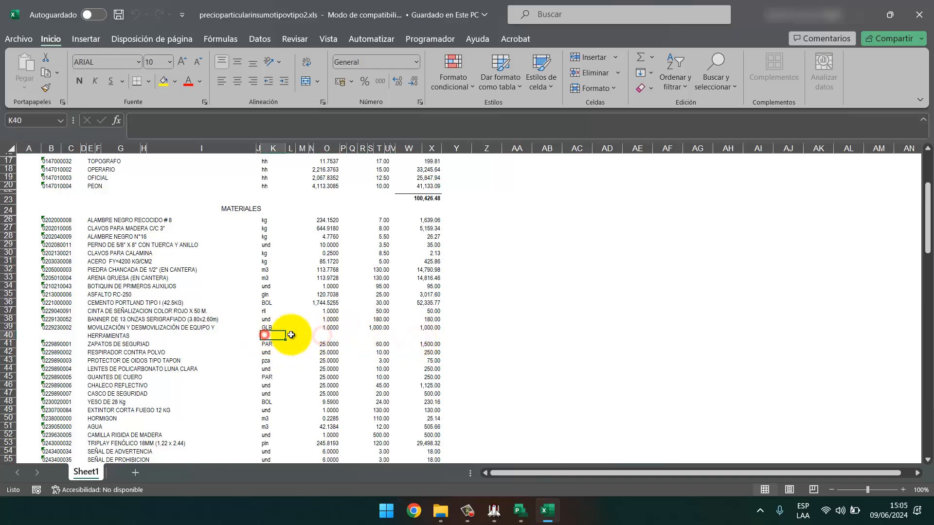
{"action": "left_click", "coordinate": [8, 335]}
{"action": "right_click", "coordinate": [9, 335]}
{"action": "left_click", "coordinate": [46, 236]}
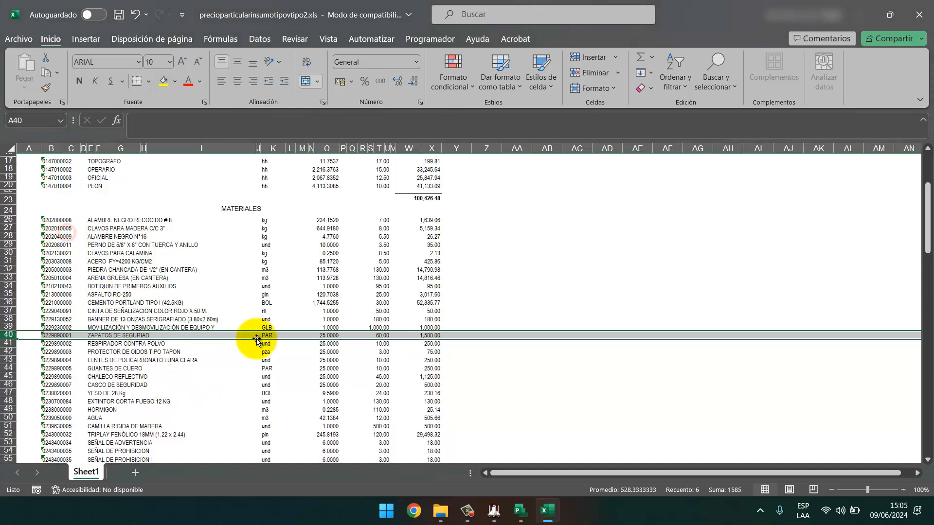
Check material quantities such as CAMILLA RIGIDA DE MADERA and TEKNOPOR (8.5446), then return to Project.
{"action": "scroll", "coordinate": [326, 218], "scroll_direction": "down", "scroll_amount": 3}
{"action": "scroll", "coordinate": [329, 219], "scroll_direction": "down", "scroll_amount": 4}
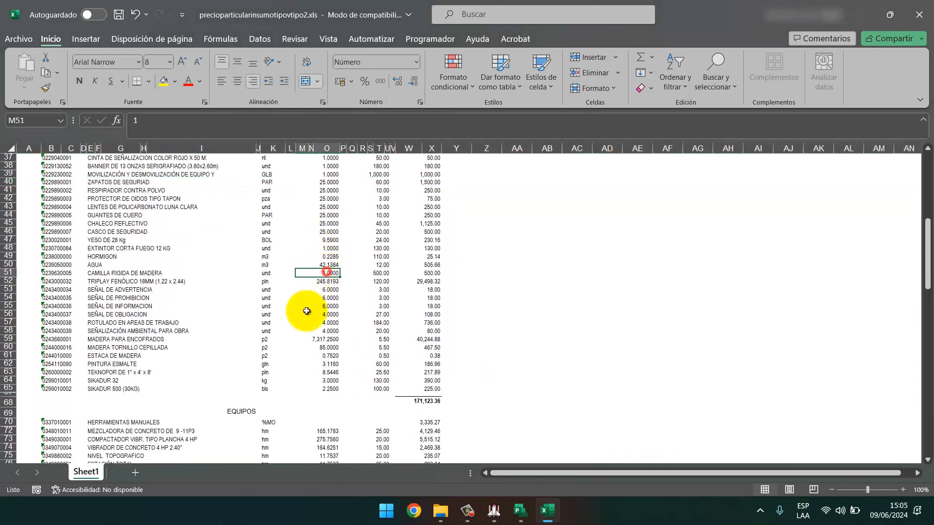
{"action": "left_click", "coordinate": [131, 322]}
{"action": "left_click", "coordinate": [112, 356]}
{"action": "left_click", "coordinate": [111, 373]}
{"action": "left_click", "coordinate": [315, 372]}
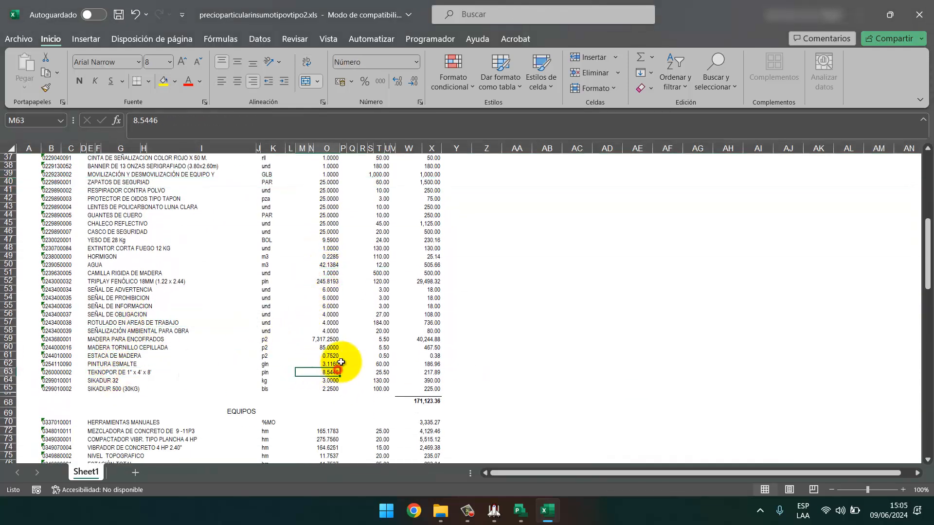
{"action": "scroll", "coordinate": [323, 247], "scroll_direction": "up", "scroll_amount": 8}
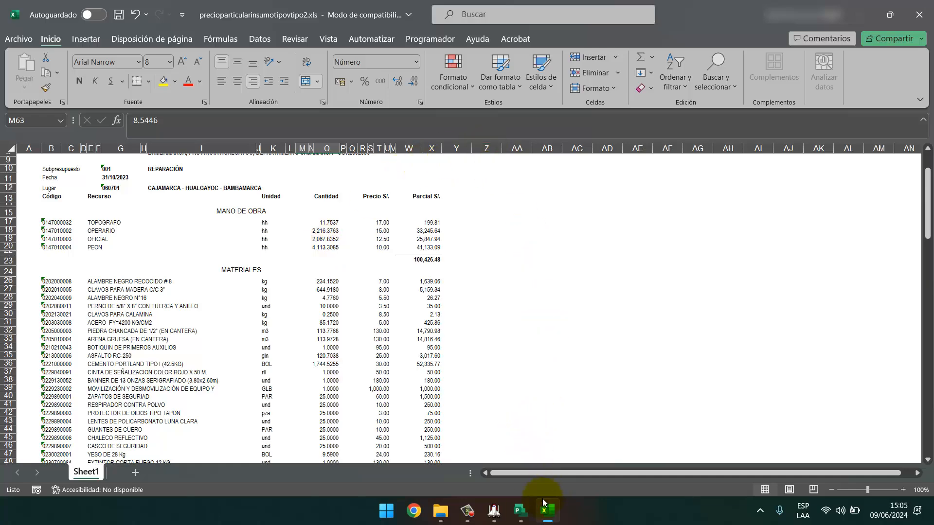
{"action": "left_click", "coordinate": [520, 511]}
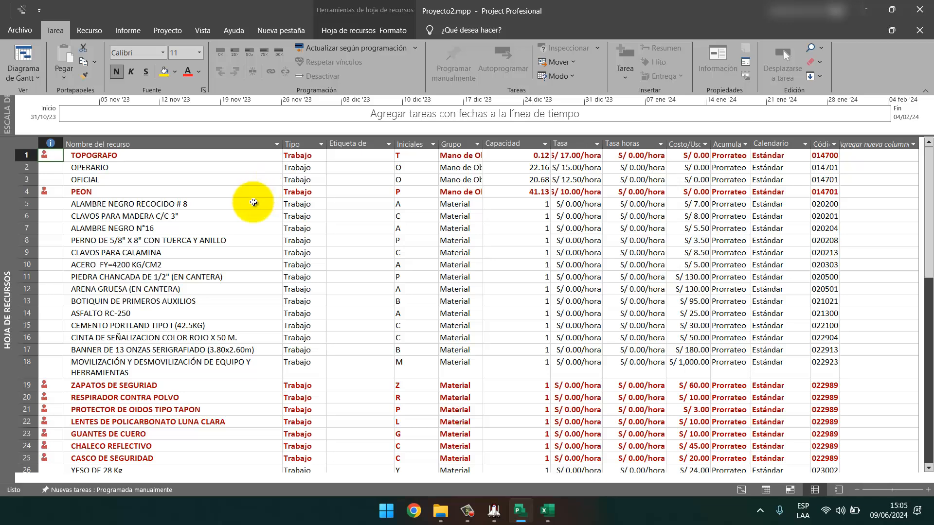
Compare Project's ALAMBRE NEGRO RECOCIDO # 8 type with the Excel materials through SIKADUR 500 (30KG).
{"action": "left_click", "coordinate": [113, 204]}
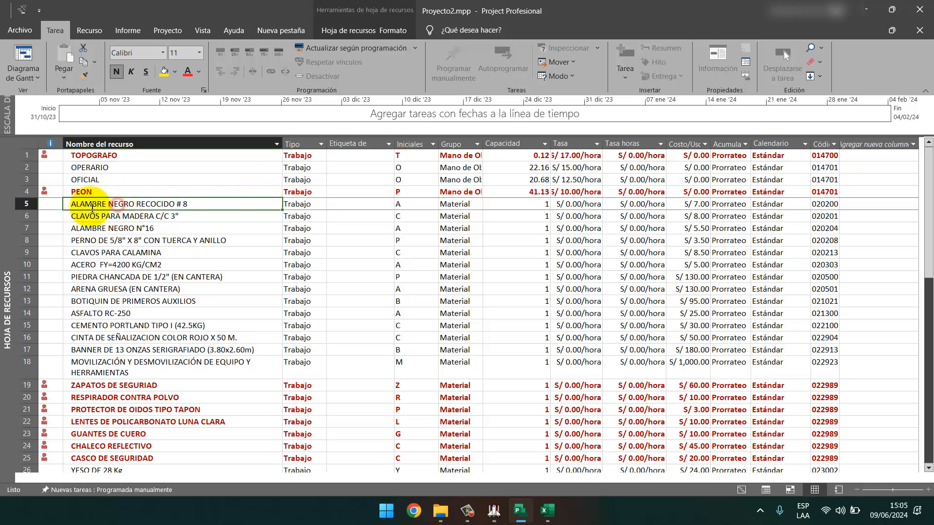
{"action": "left_click", "coordinate": [299, 204]}
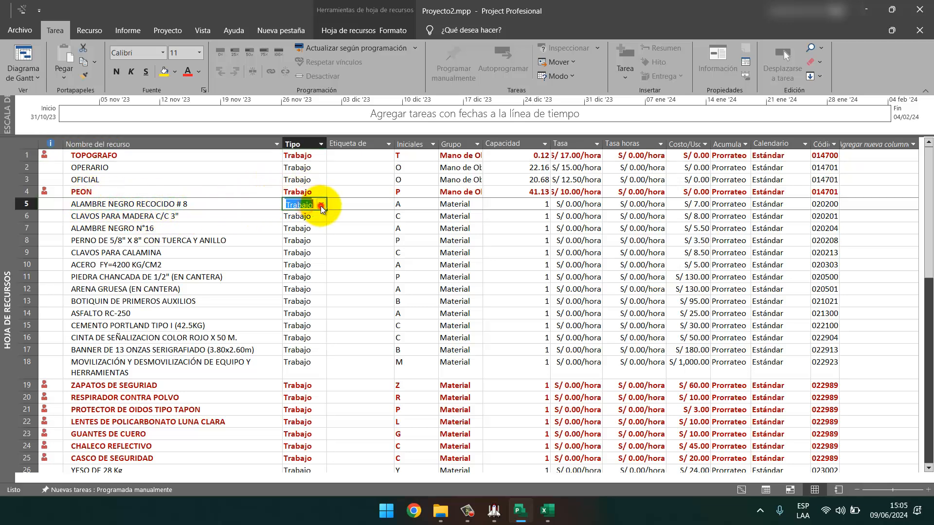
{"action": "left_click", "coordinate": [320, 205]}
{"action": "left_click", "coordinate": [223, 204]}
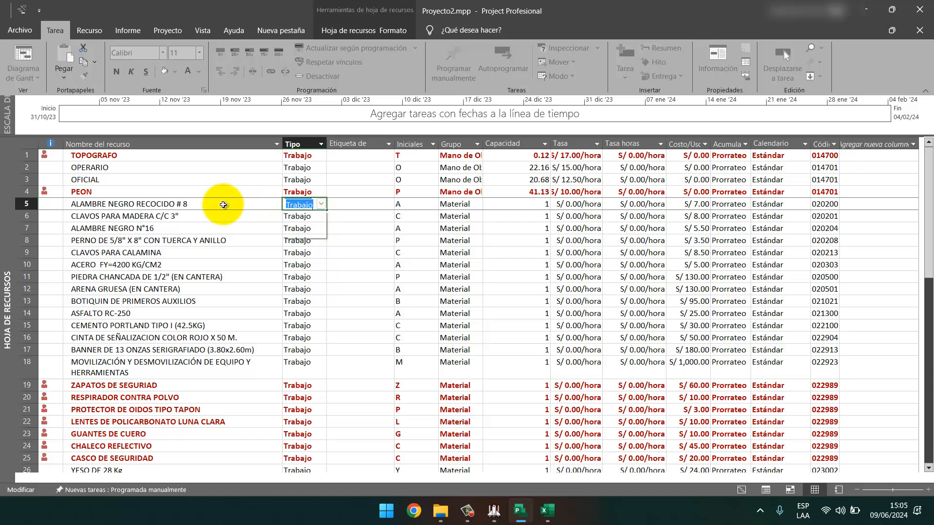
{"action": "left_click", "coordinate": [547, 511]}
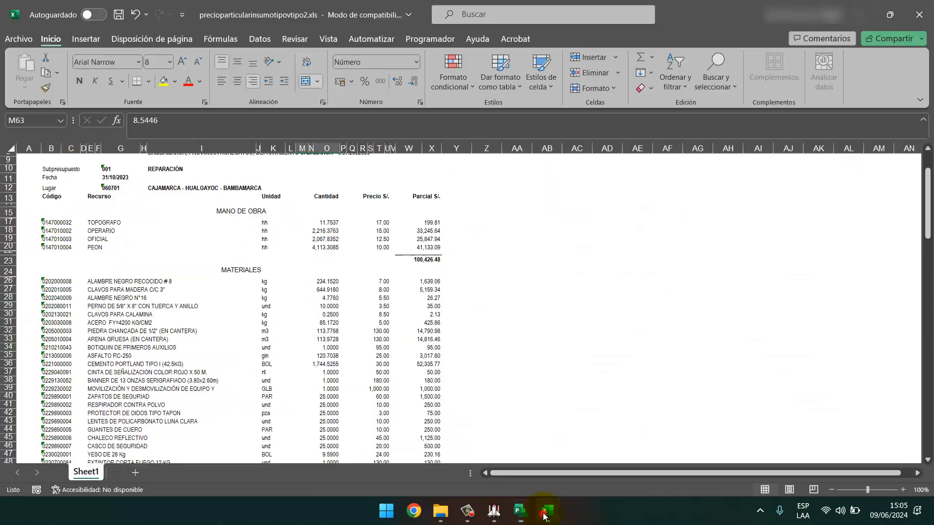
{"action": "left_click", "coordinate": [108, 281]}
{"action": "scroll", "coordinate": [187, 284], "scroll_direction": "down", "scroll_amount": 10}
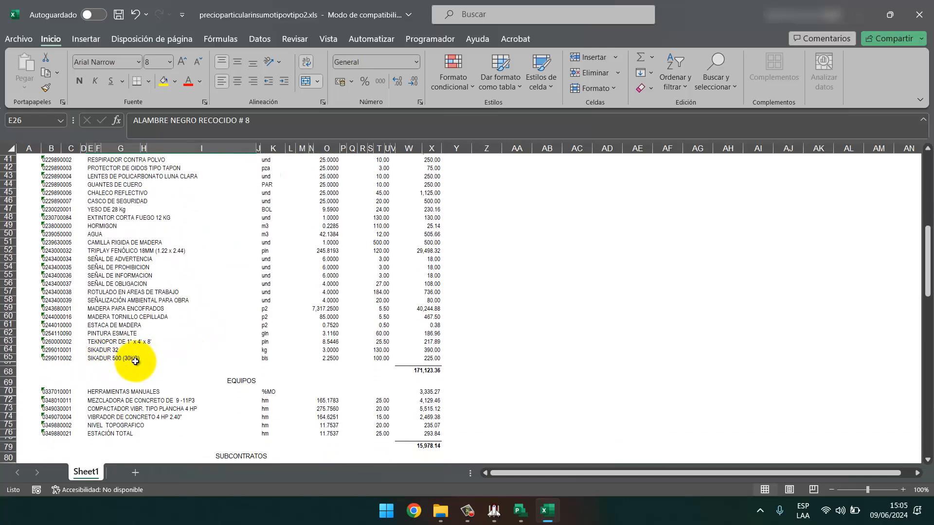
{"action": "left_click", "coordinate": [134, 359]}
{"action": "left_click", "coordinate": [519, 512]}
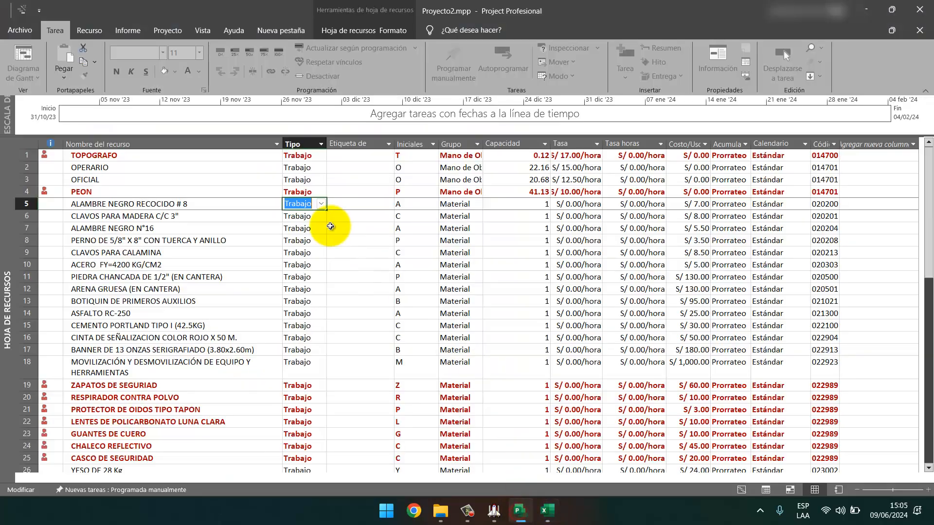
Set the type of resources ALAMBRE NEGRO RECOCIDO # 8 through SIKADUR 500 to Material.
{"action": "left_click", "coordinate": [296, 204]}
{"action": "scroll", "coordinate": [302, 208], "scroll_direction": "down", "scroll_amount": 5}
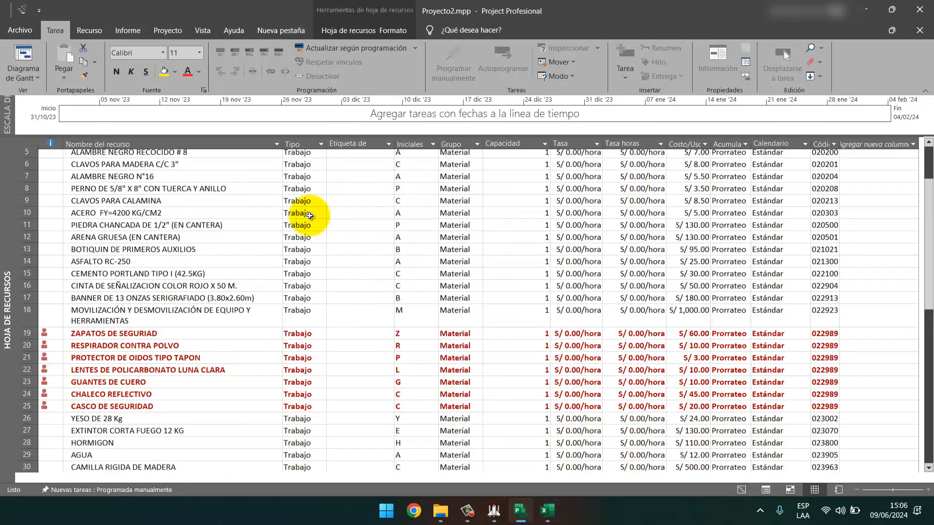
{"action": "scroll", "coordinate": [304, 214], "scroll_direction": "down", "scroll_amount": 5}
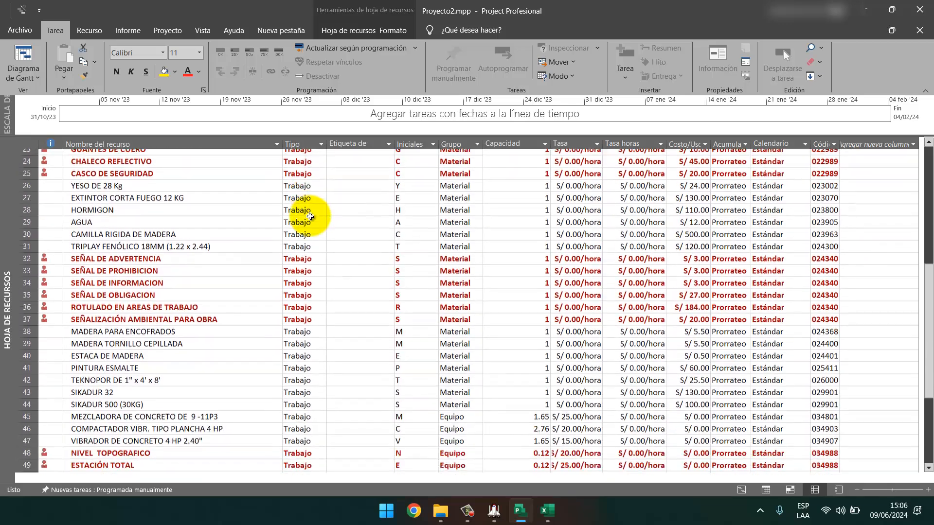
{"action": "left_click", "coordinate": [296, 314], "text": "shift"}
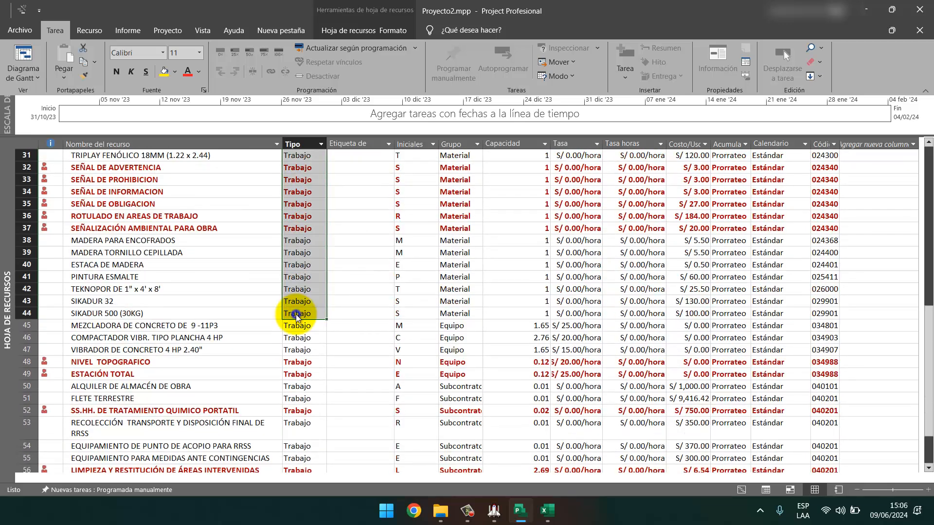
{"action": "right_click", "coordinate": [295, 314]}
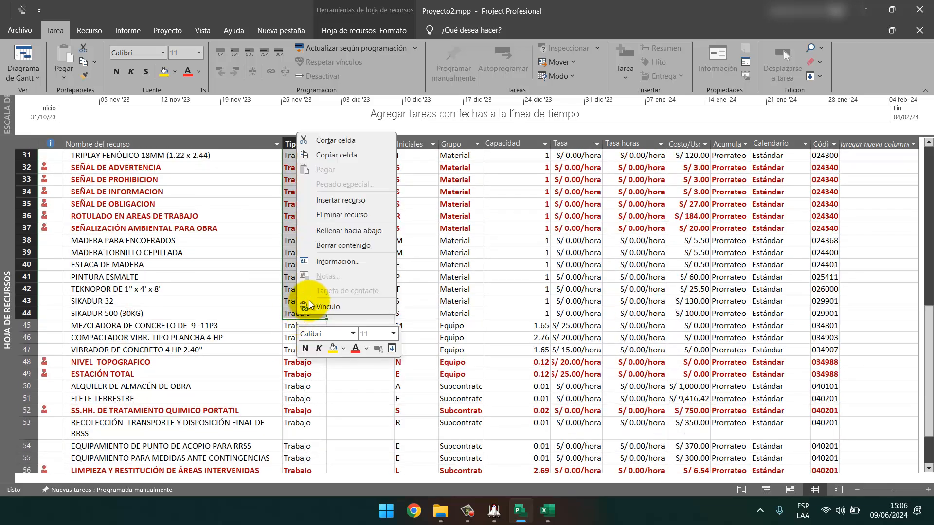
{"action": "left_click", "coordinate": [337, 261]}
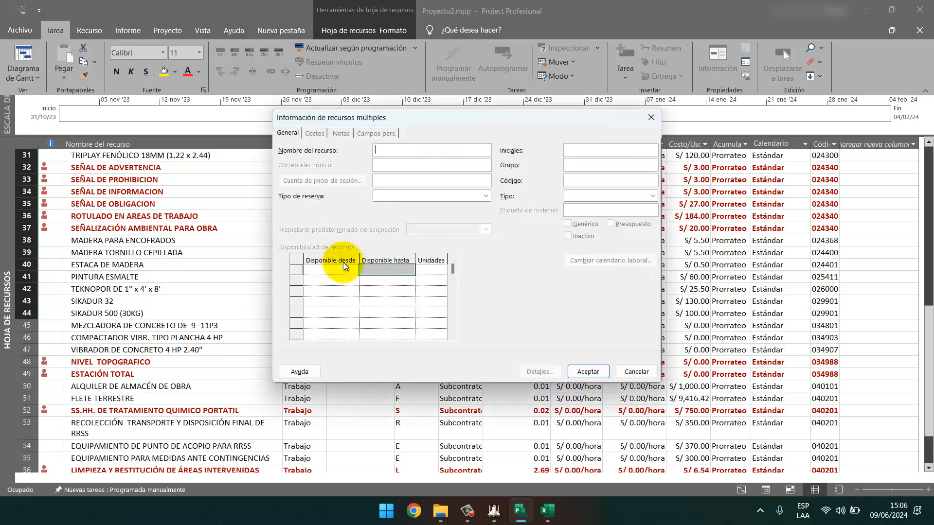
{"action": "left_click", "coordinate": [653, 196]}
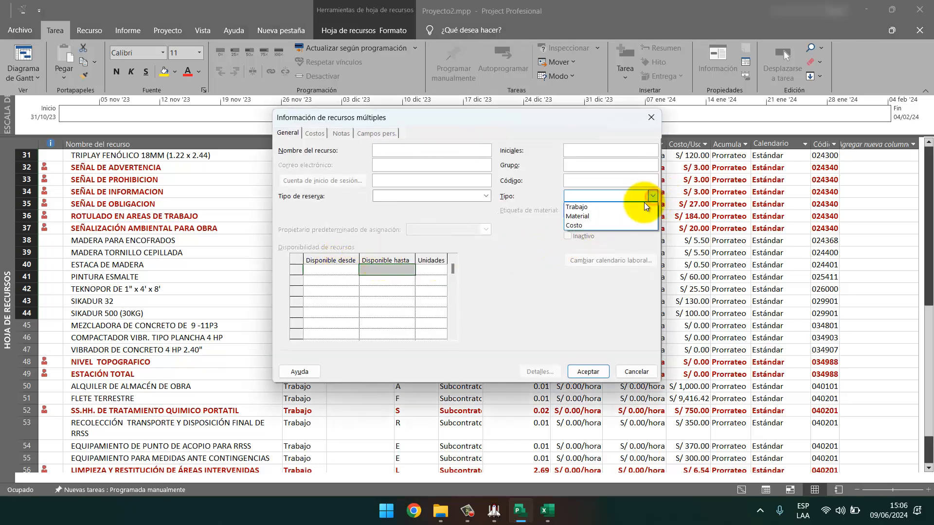
{"action": "left_click", "coordinate": [586, 216]}
{"action": "left_click", "coordinate": [586, 372]}
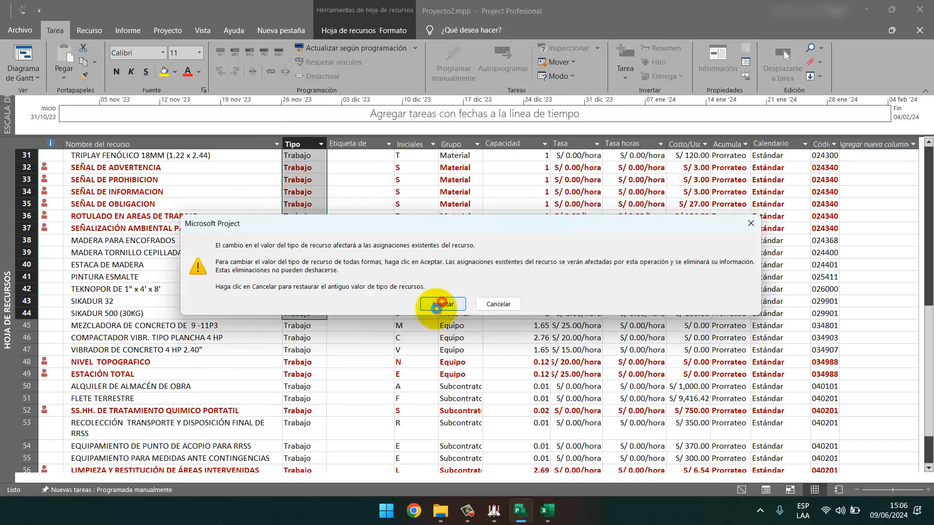
{"action": "left_click", "coordinate": [429, 307]}
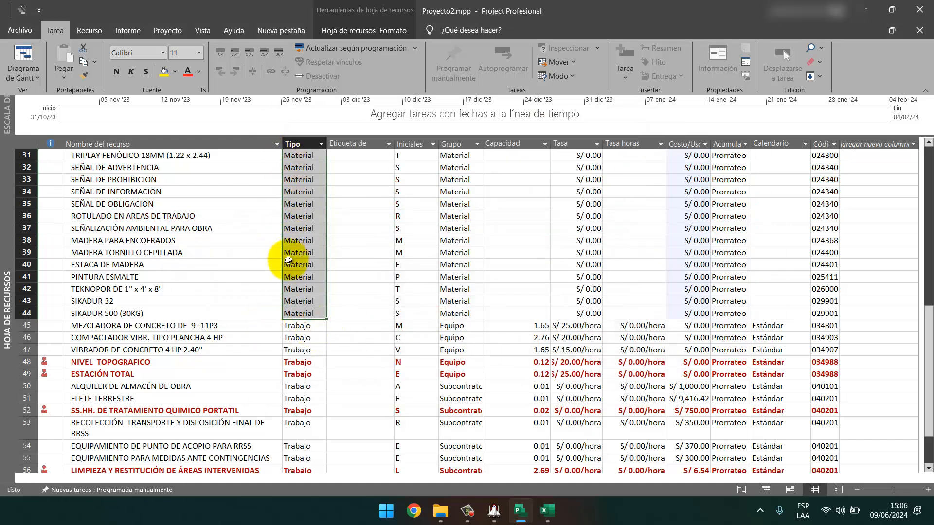
Confirm MEZCLADORA DE CONCRETO keeps the Trabajo type.
{"action": "scroll", "coordinate": [291, 274], "scroll_direction": "up", "scroll_amount": 10}
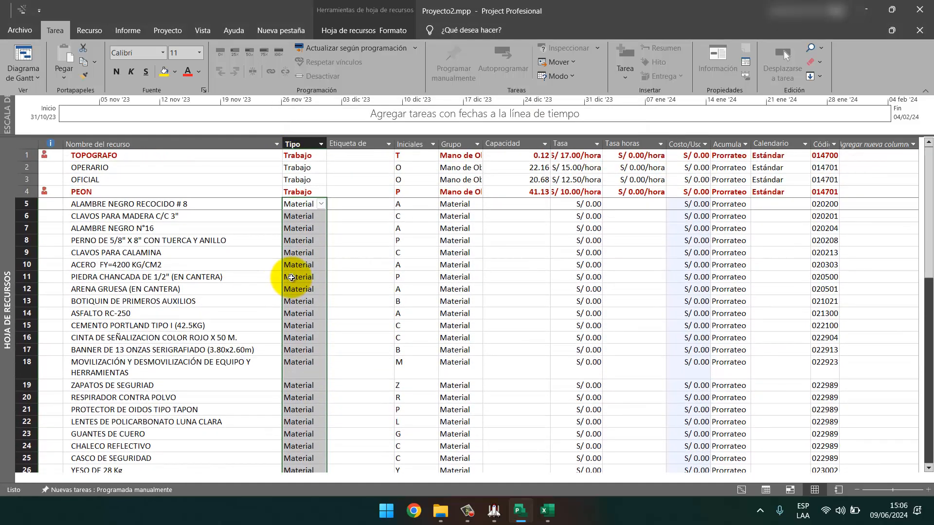
{"action": "scroll", "coordinate": [291, 277], "scroll_direction": "down", "scroll_amount": 10}
{"action": "left_click", "coordinate": [312, 326]}
{"action": "left_click", "coordinate": [320, 326]}
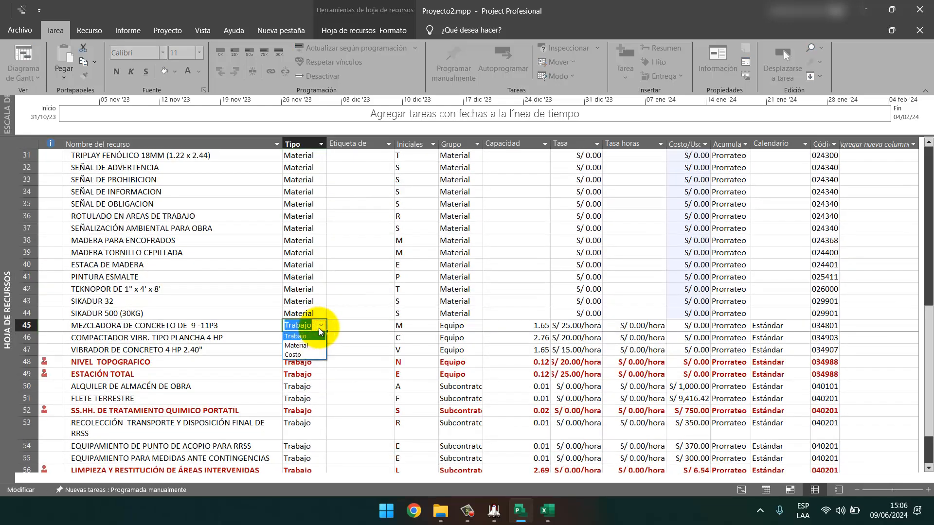
{"action": "left_click", "coordinate": [319, 328]}
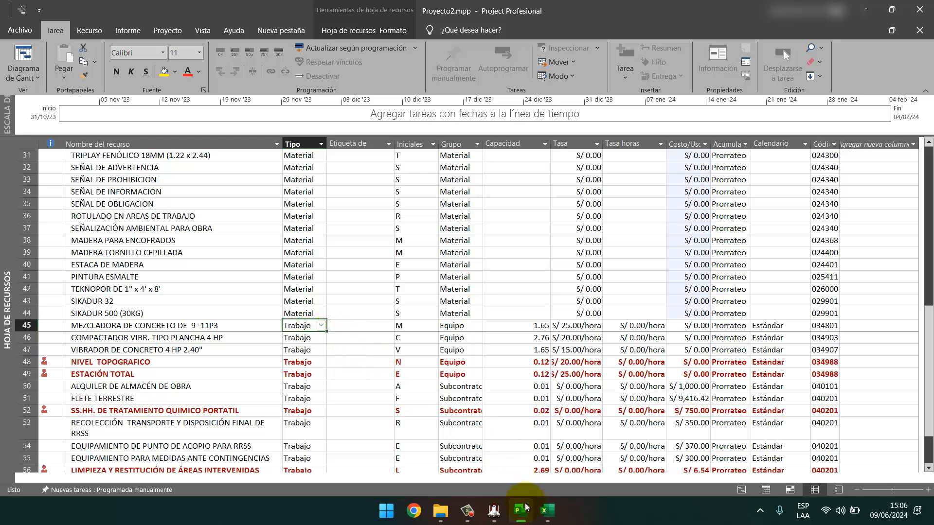
Change subcontract resources in rows 50–59 to type Costo, accepting the assignments warning.
{"action": "left_click", "coordinate": [547, 511]}
{"action": "scroll", "coordinate": [285, 344], "scroll_direction": "up", "scroll_amount": 2}
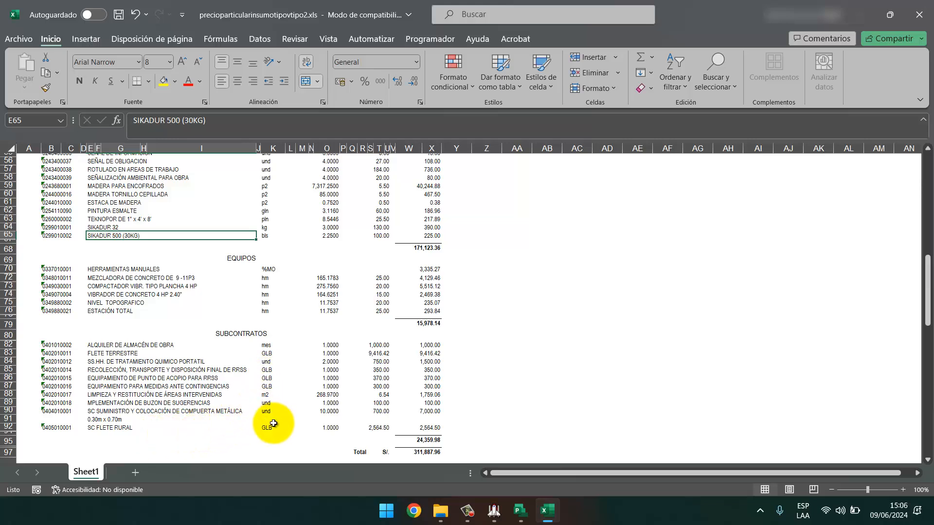
{"action": "key", "text": "alt+Tab"}
{"action": "left_click_drag", "start_coordinate": [308, 317], "coordinate": [306, 446]}
{"action": "right_click", "coordinate": [316, 322]}
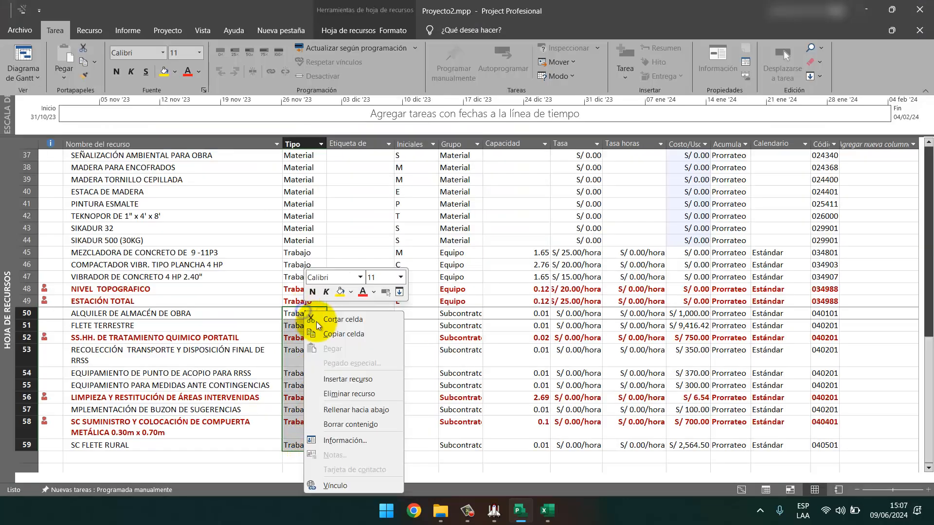
{"action": "left_click", "coordinate": [340, 437]}
{"action": "left_click", "coordinate": [652, 196]}
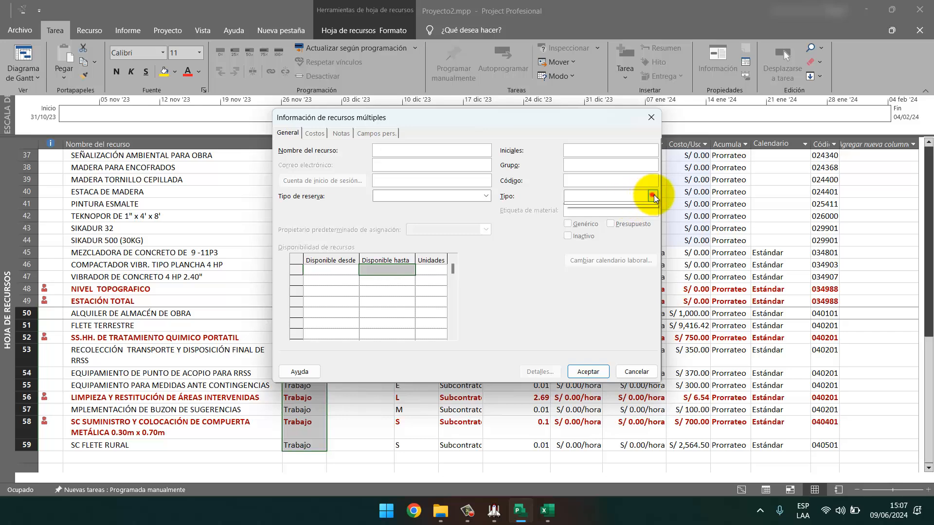
{"action": "left_click", "coordinate": [582, 224]}
{"action": "left_click", "coordinate": [585, 373]}
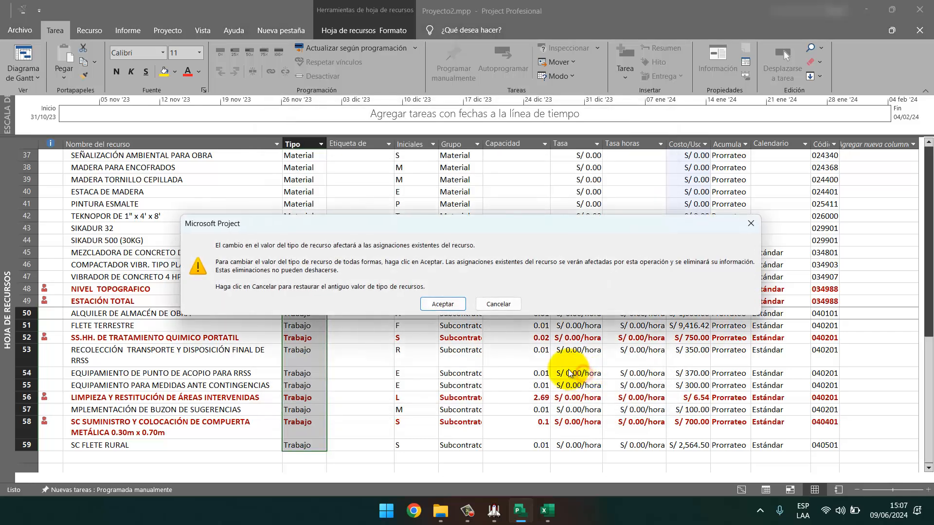
{"action": "left_click", "coordinate": [441, 306]}
{"action": "left_click", "coordinate": [331, 377]}
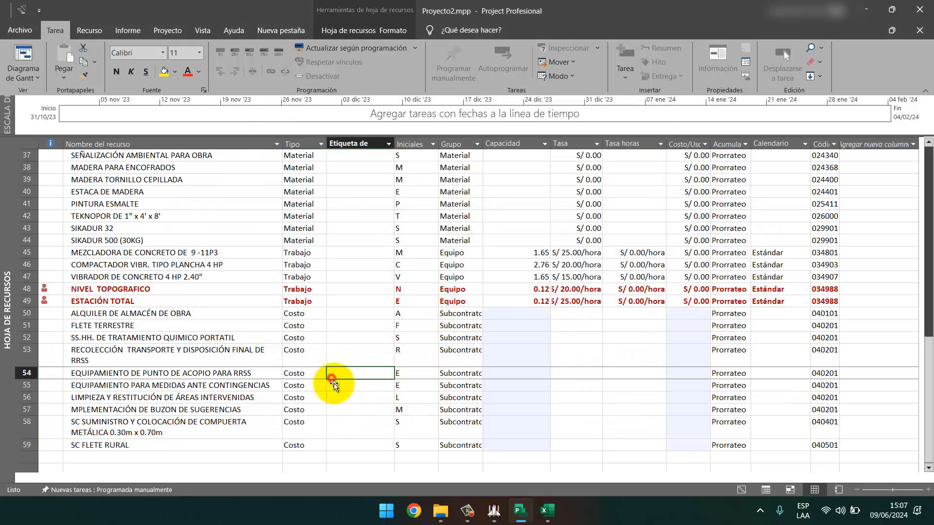
{"action": "key", "text": "alt+Tab"}
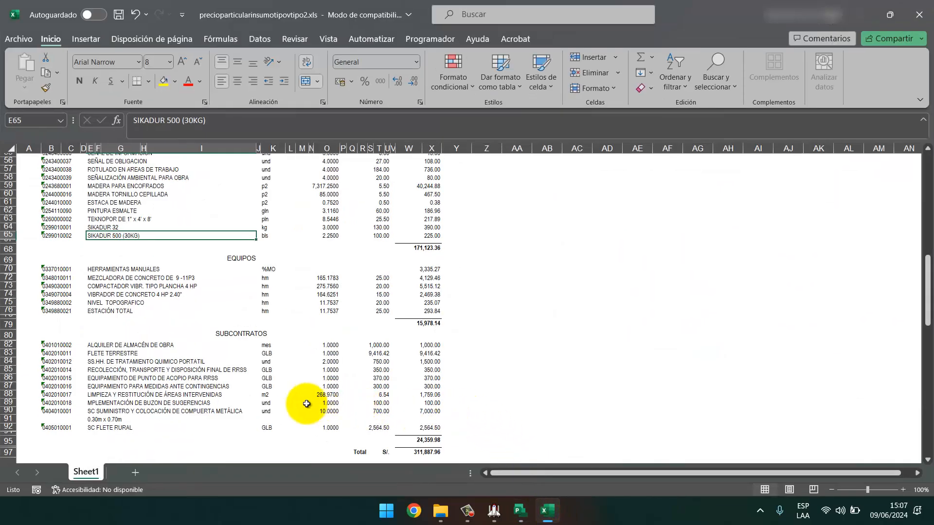
Compare Excel's LIMPIEZA Y RESTITUCIÓN DE ÁREAS INTERVENIDAS entry with S10 item 07.05.01, then return to Project.
{"action": "left_click", "coordinate": [111, 393]}
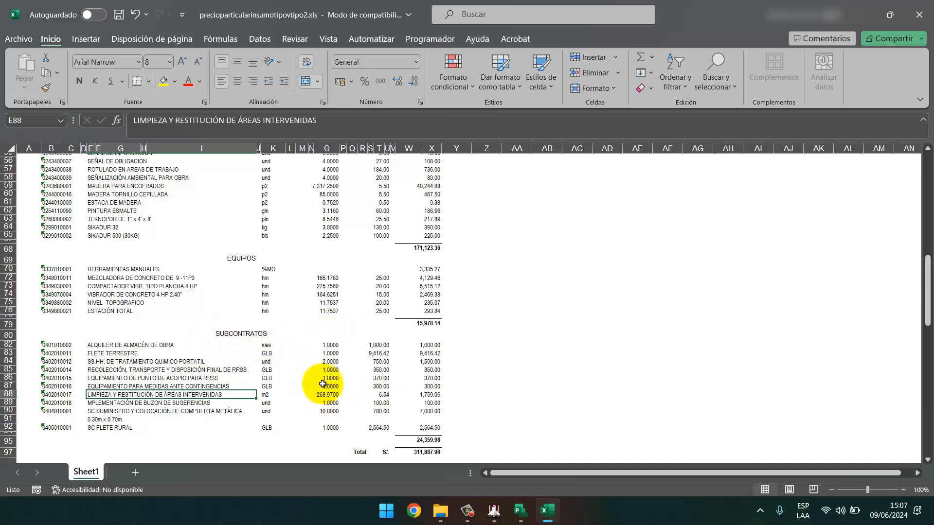
{"action": "left_click", "coordinate": [493, 515]}
{"action": "left_click", "coordinate": [493, 519]}
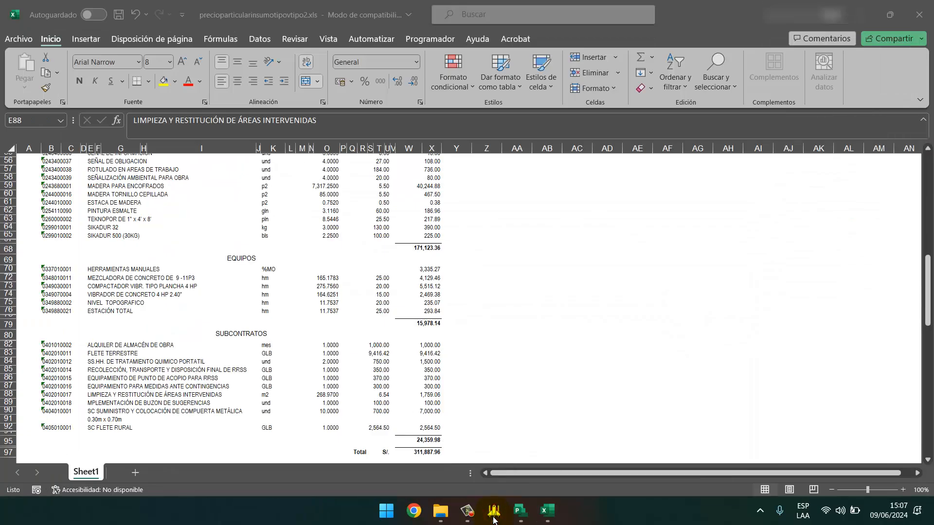
{"action": "left_click", "coordinate": [493, 519]}
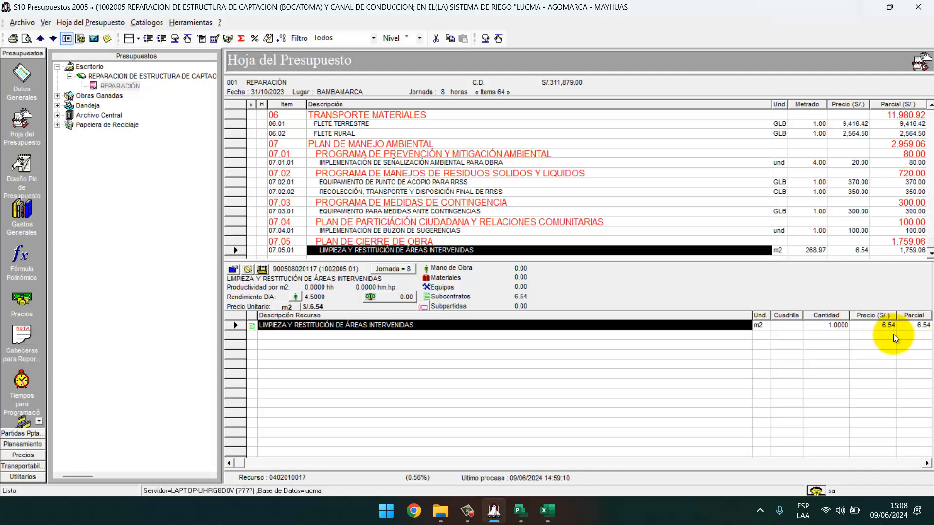
{"action": "left_click", "coordinate": [866, 12]}
{"action": "left_click", "coordinate": [521, 510]}
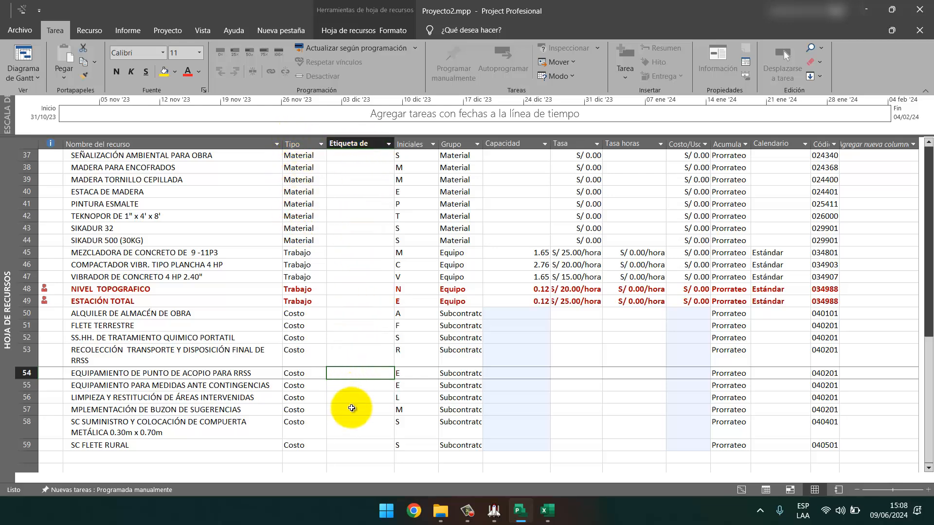
{"action": "scroll", "coordinate": [353, 321], "scroll_direction": "up", "scroll_amount": 12}
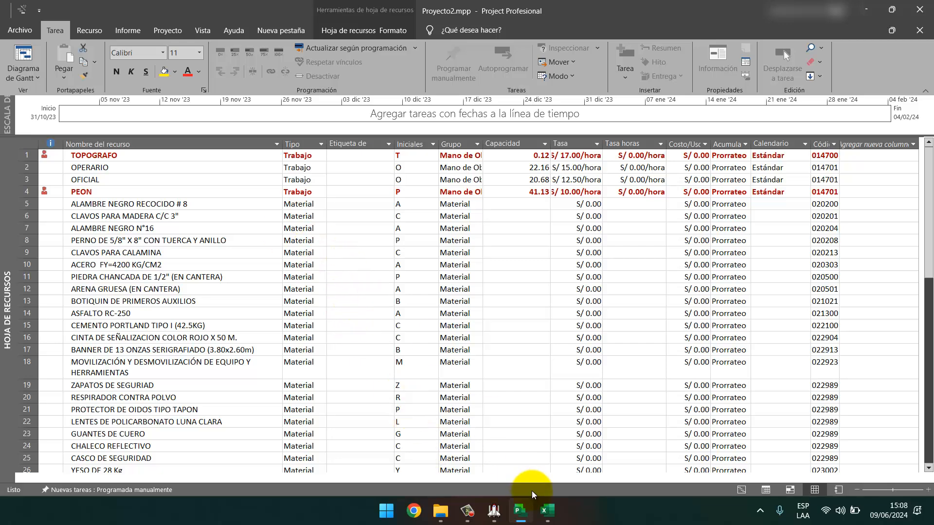
Copy the material units from Excel column K into Project's material label column starting at row 5.
{"action": "left_click", "coordinate": [545, 510]}
{"action": "scroll", "coordinate": [303, 282], "scroll_direction": "up", "scroll_amount": 15}
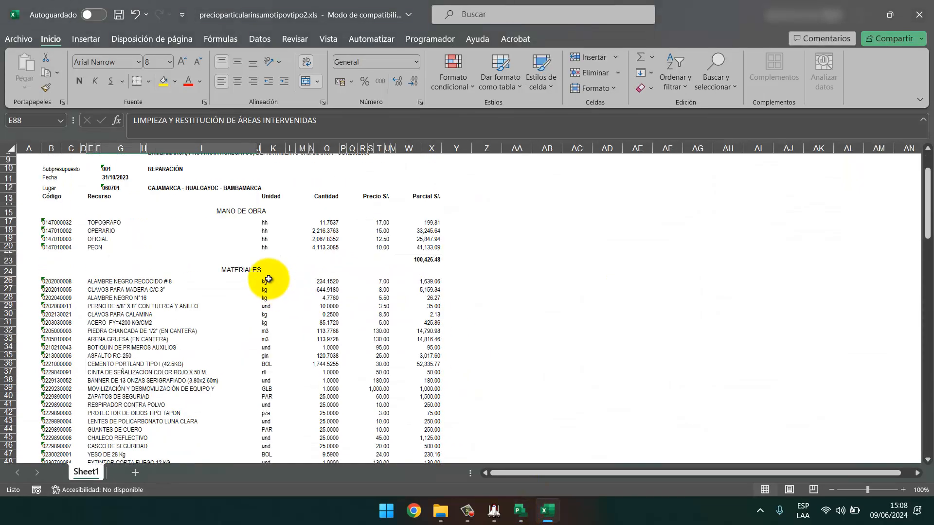
{"action": "left_click", "coordinate": [267, 280]}
{"action": "left_click_drag", "start_coordinate": [267, 279], "coordinate": [268, 422]}
{"action": "key", "text": "ctrl+c"}
{"action": "key", "text": "alt+Tab"}
{"action": "left_click", "coordinate": [340, 204]}
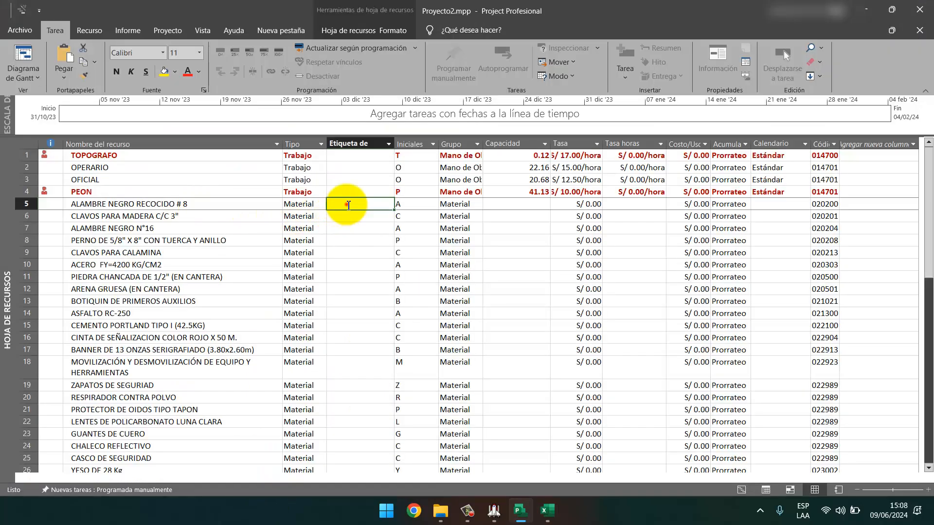
{"action": "right_click", "coordinate": [353, 208]}
{"action": "left_click", "coordinate": [376, 242]}
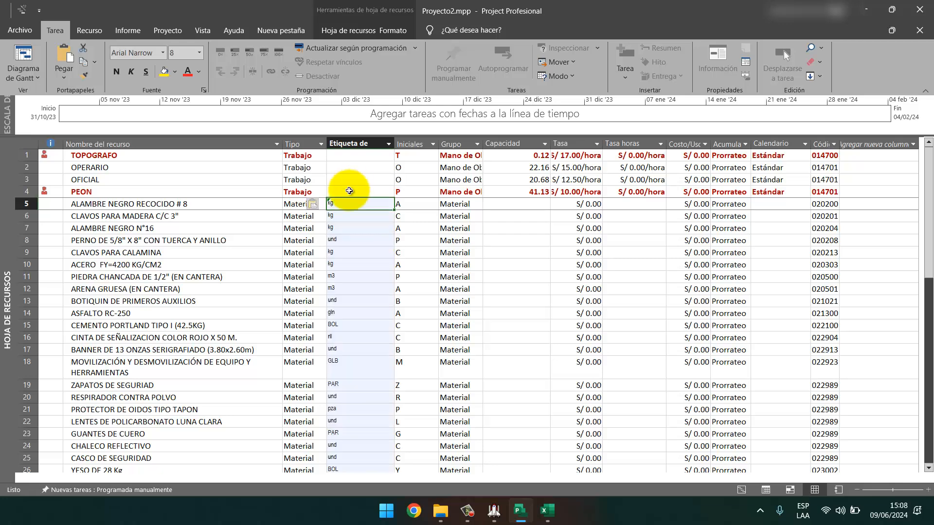
Verify the pasted labels: MEZCLADORA DE CONCRETO and ALQUILER DE ALMACÉN DE OBRA stay empty, row 8 keeps und.
{"action": "scroll", "coordinate": [330, 294], "scroll_direction": "down", "scroll_amount": 13}
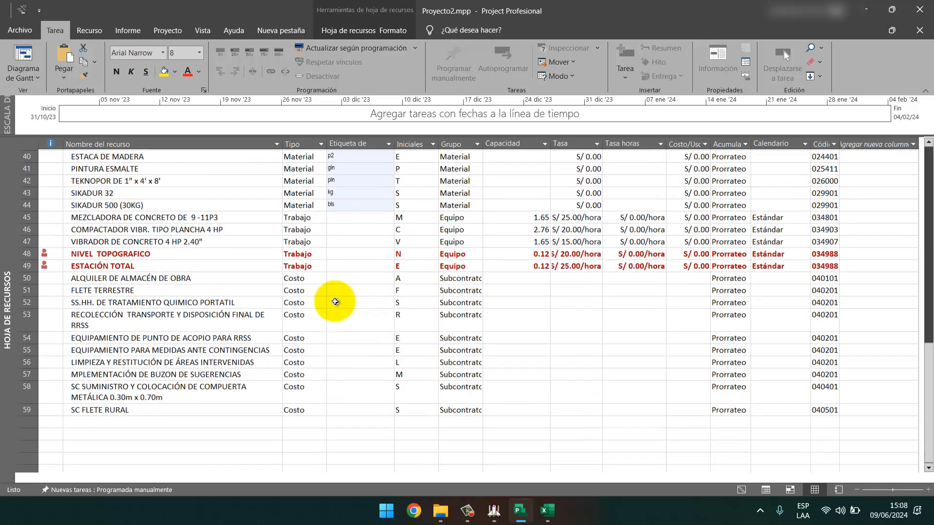
{"action": "scroll", "coordinate": [323, 298], "scroll_direction": "up", "scroll_amount": 13}
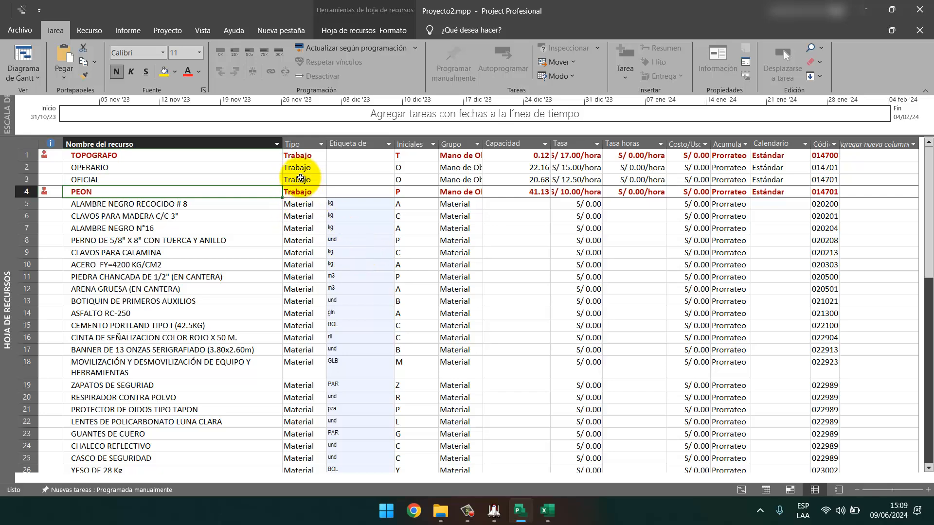
{"action": "scroll", "coordinate": [327, 246], "scroll_direction": "down", "scroll_amount": 12}
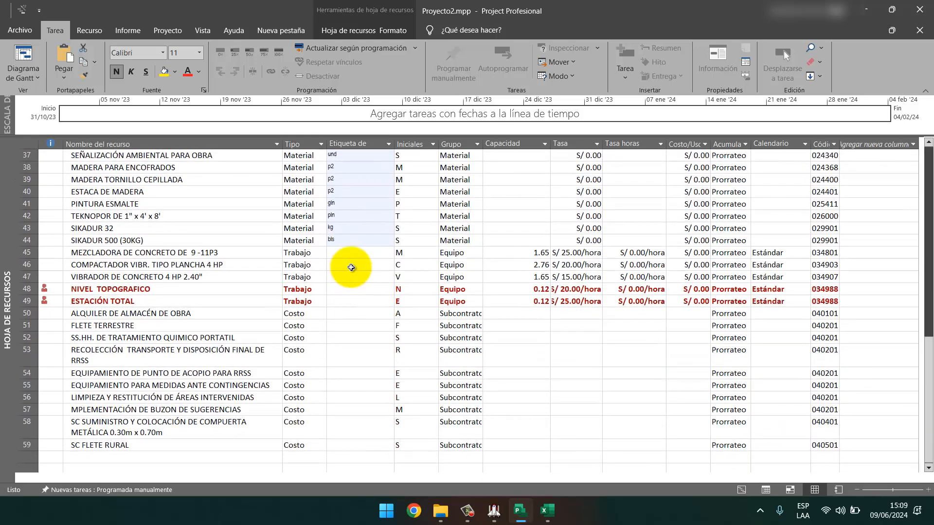
{"action": "left_click", "coordinate": [354, 254]}
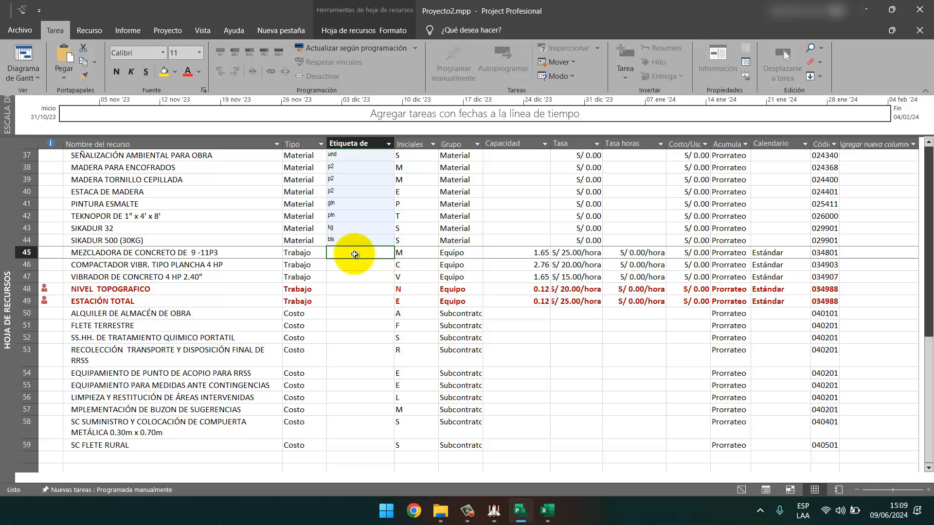
{"action": "scroll", "coordinate": [343, 272], "scroll_direction": "down", "scroll_amount": 1}
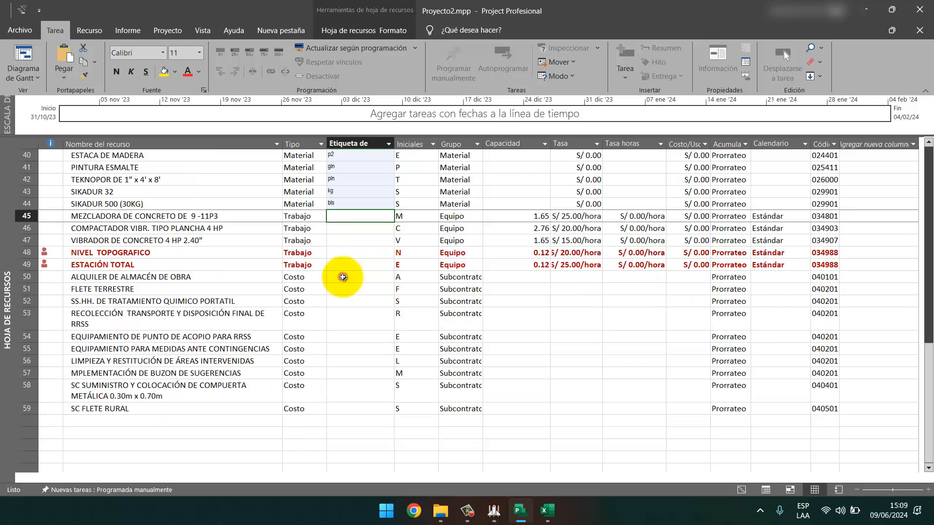
{"action": "left_click", "coordinate": [343, 277]}
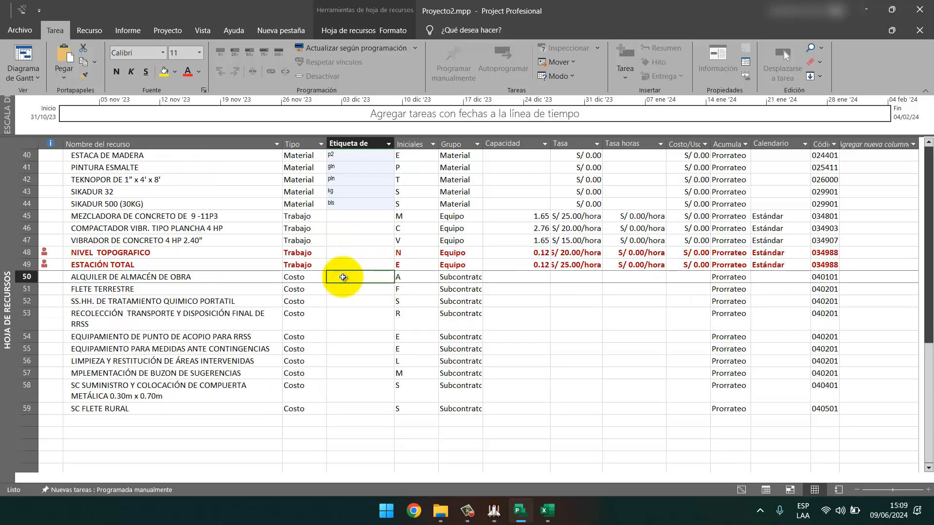
{"action": "scroll", "coordinate": [344, 272], "scroll_direction": "up", "scroll_amount": 13}
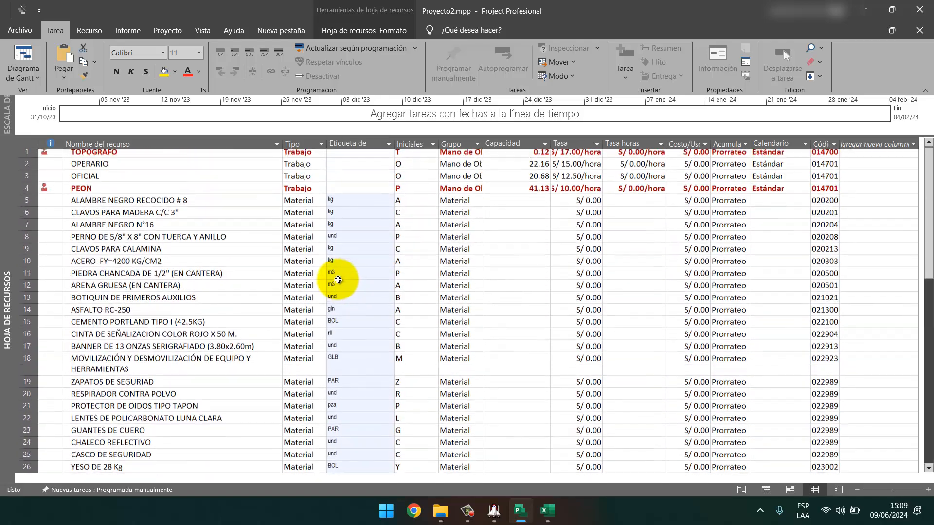
{"action": "left_click", "coordinate": [354, 239]}
{"action": "type", "text": "u"}
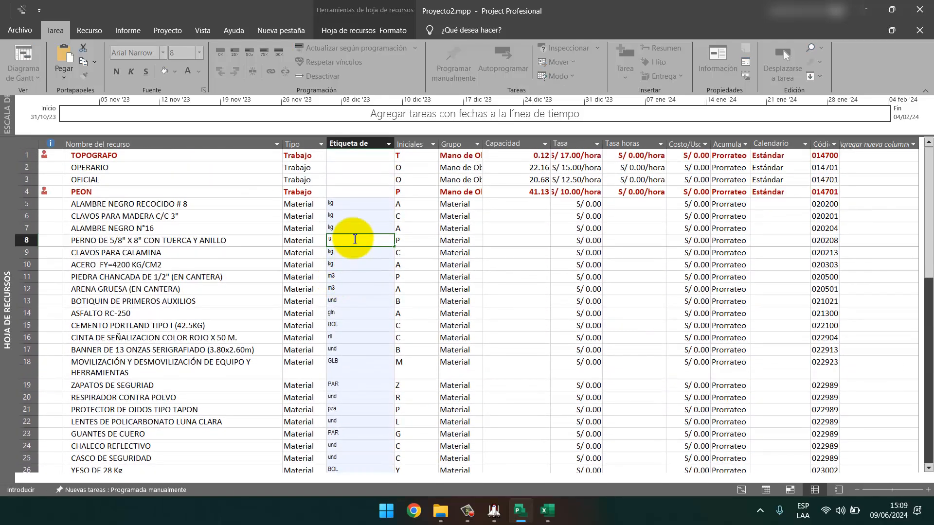
{"action": "key", "text": "Escape"}
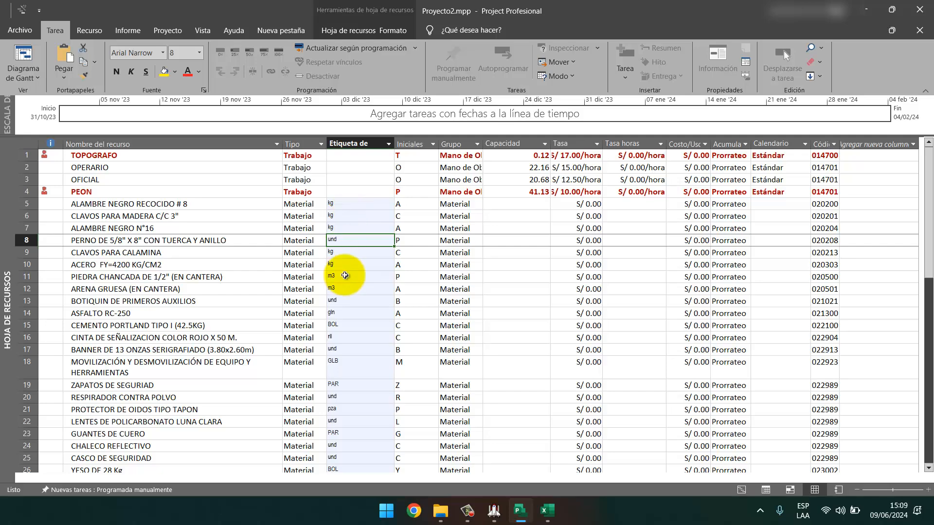
Scroll through the resource sheet and compare the unit labels against the Excel budget.
{"action": "scroll", "coordinate": [345, 276], "scroll_direction": "down", "scroll_amount": 9}
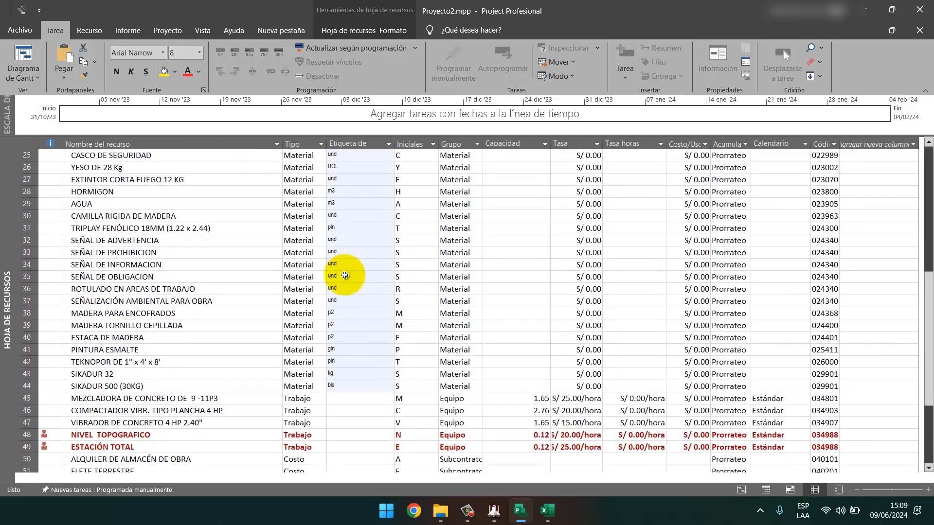
{"action": "scroll", "coordinate": [345, 276], "scroll_direction": "down", "scroll_amount": 2}
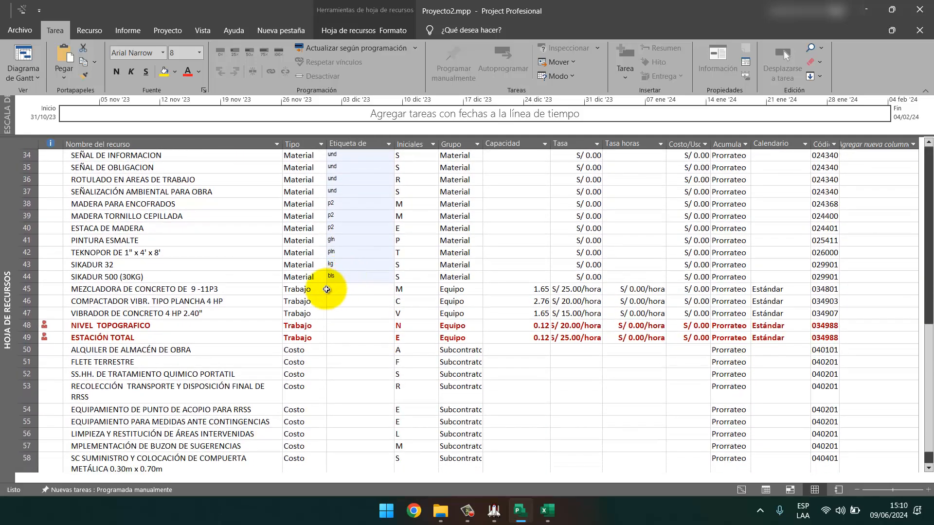
{"action": "scroll", "coordinate": [216, 345], "scroll_direction": "down", "scroll_amount": 2}
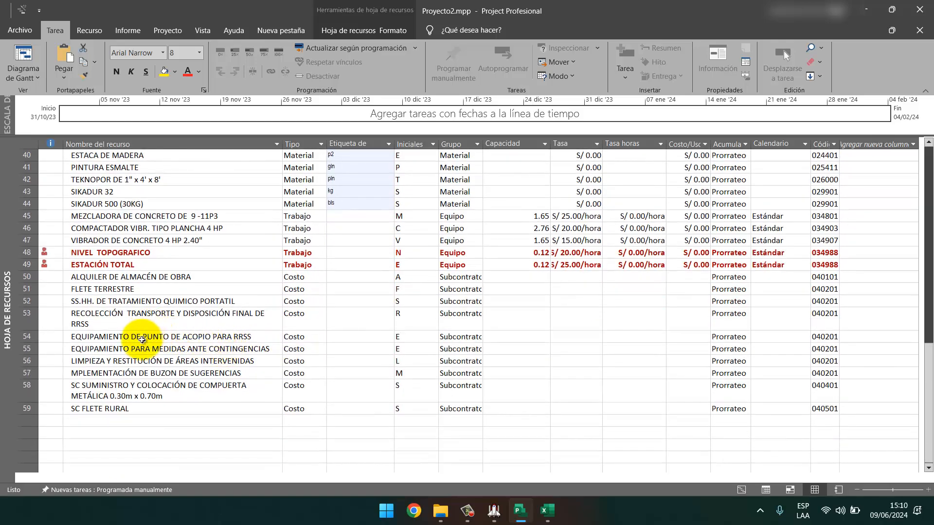
{"action": "scroll", "coordinate": [139, 351], "scroll_direction": "up", "scroll_amount": 7}
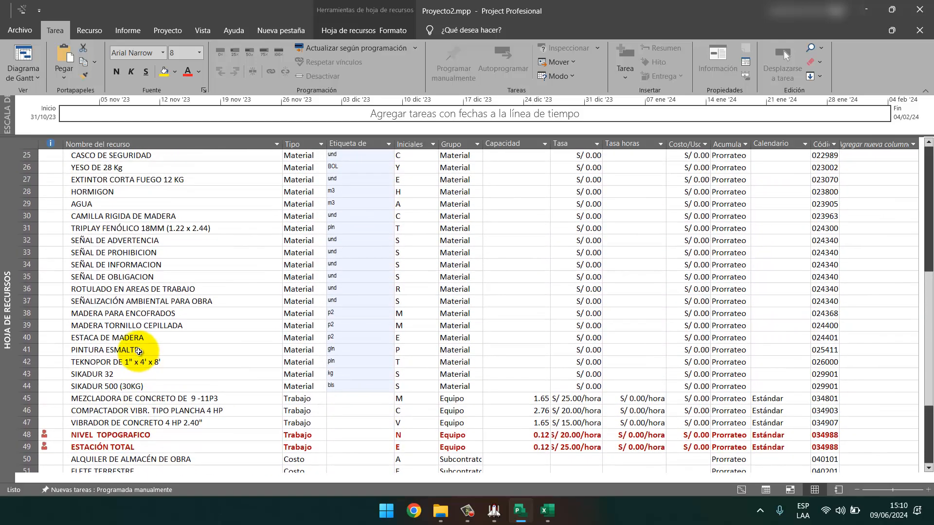
{"action": "key", "text": "alt+Tab"}
{"action": "scroll", "coordinate": [197, 328], "scroll_direction": "down", "scroll_amount": 12}
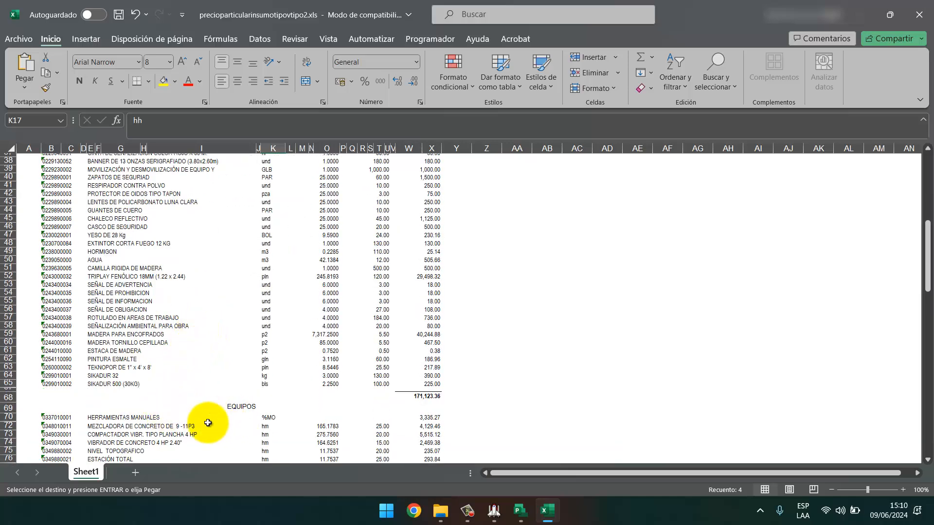
{"action": "key", "text": "alt+Tab"}
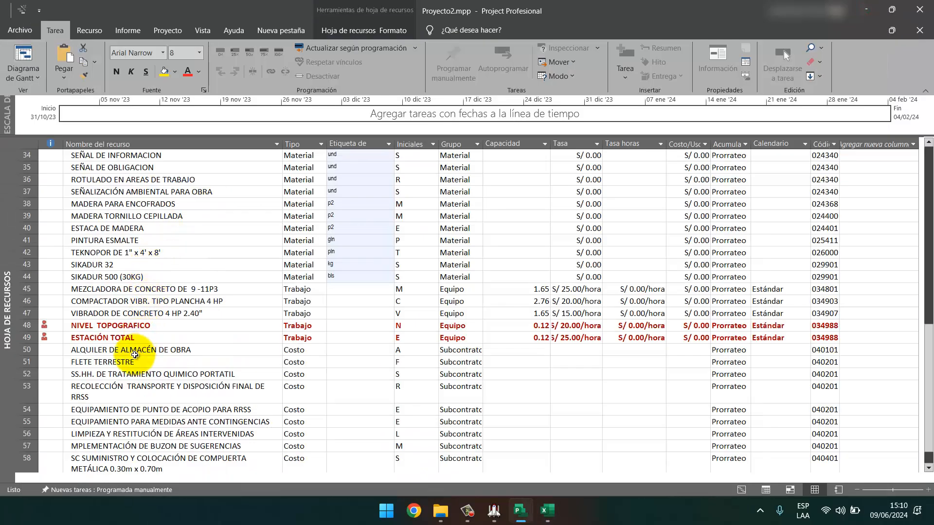
{"action": "scroll", "coordinate": [124, 235], "scroll_direction": "up", "scroll_amount": 12}
{"action": "scroll", "coordinate": [124, 234], "scroll_direction": "down", "scroll_amount": 13}
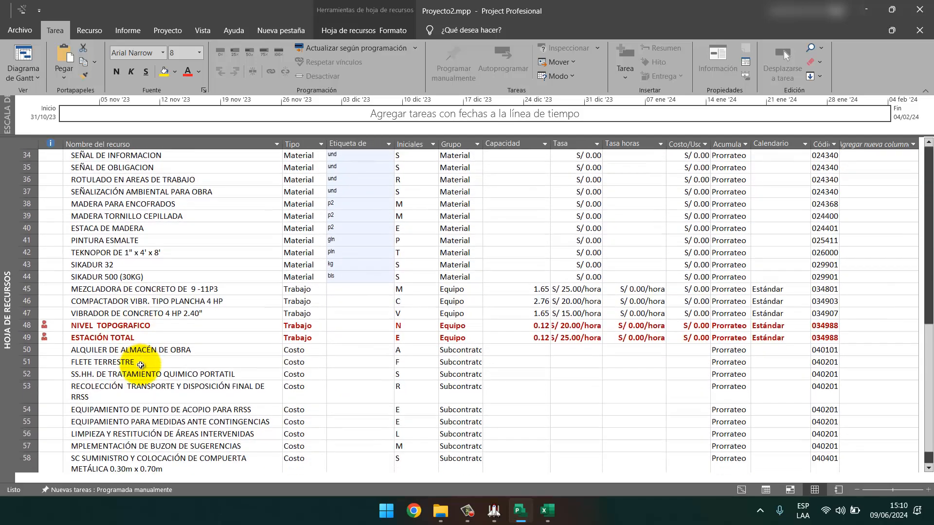
{"action": "scroll", "coordinate": [119, 413], "scroll_direction": "up", "scroll_amount": 4}
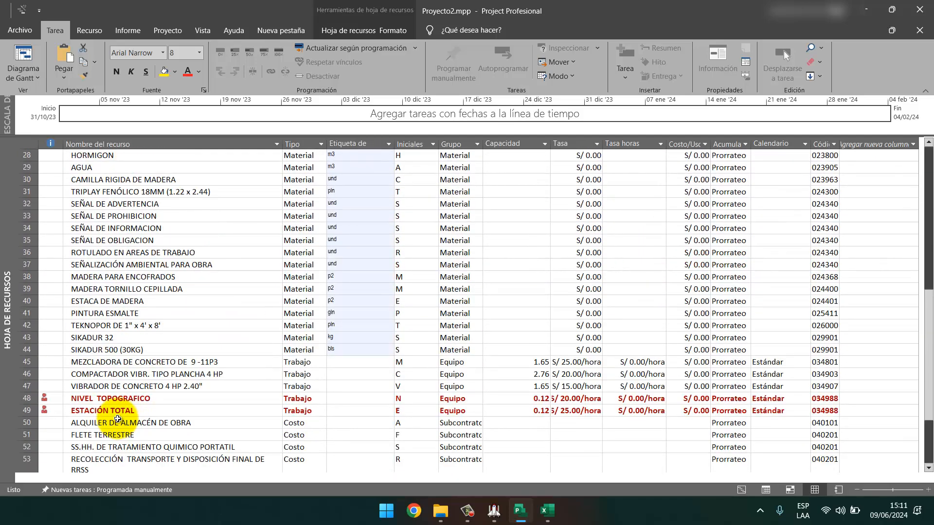
Add a new resource HERRAMIENTAS MANUALES of type Costo after row 59.
{"action": "scroll", "coordinate": [117, 419], "scroll_direction": "down", "scroll_amount": 3}
{"action": "left_click", "coordinate": [122, 460]}
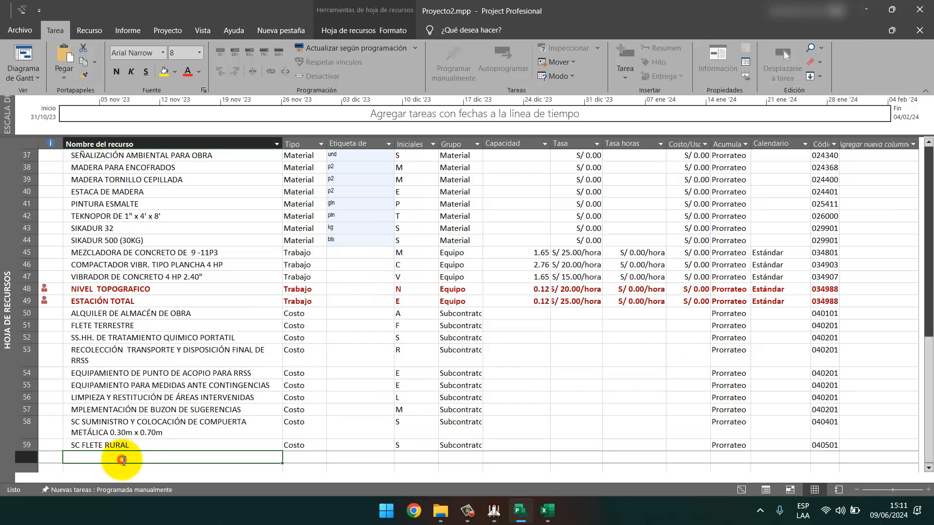
{"action": "key", "text": "Caps_Lock"}
{"action": "type", "text": "HER"}
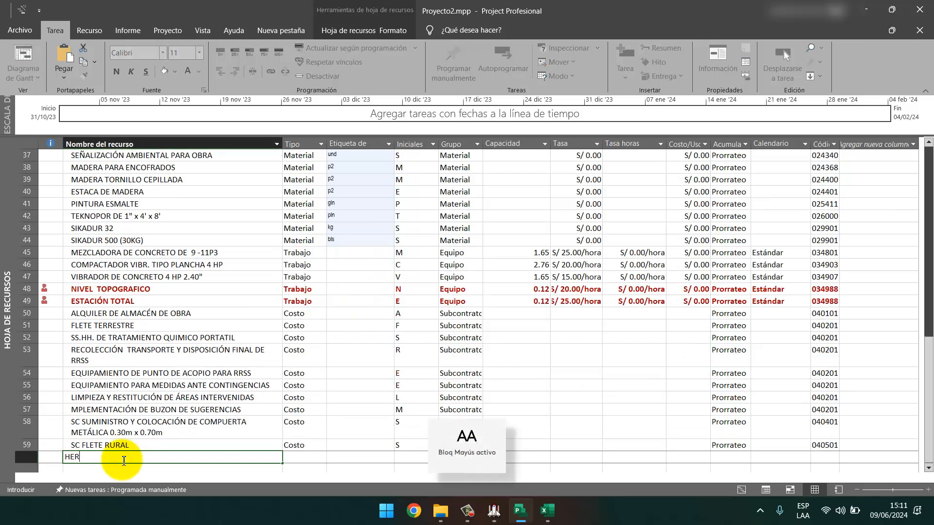
{"action": "type", "text": "RAM"}
{"action": "key", "text": "BackSpace"}
{"action": "type", "text": "AMIENTAS MANU"}
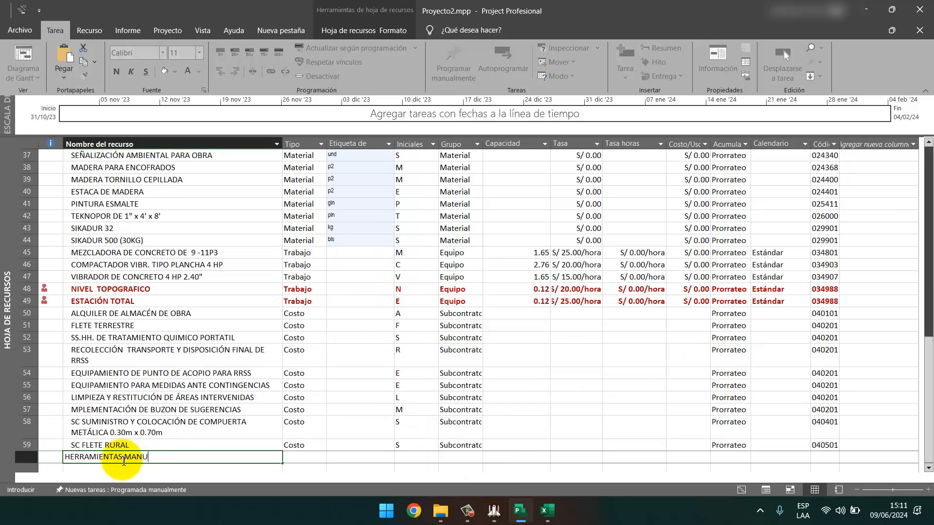
{"action": "type", "text": "ALES"}
{"action": "key", "text": "Tab"}
{"action": "left_click", "coordinate": [322, 459]}
{"action": "left_click", "coordinate": [304, 483]}
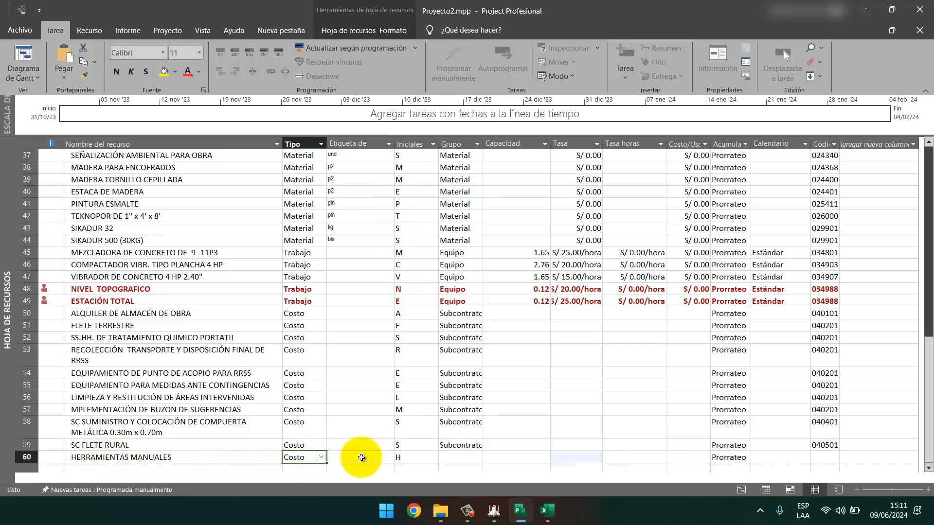
{"action": "left_click", "coordinate": [358, 452]}
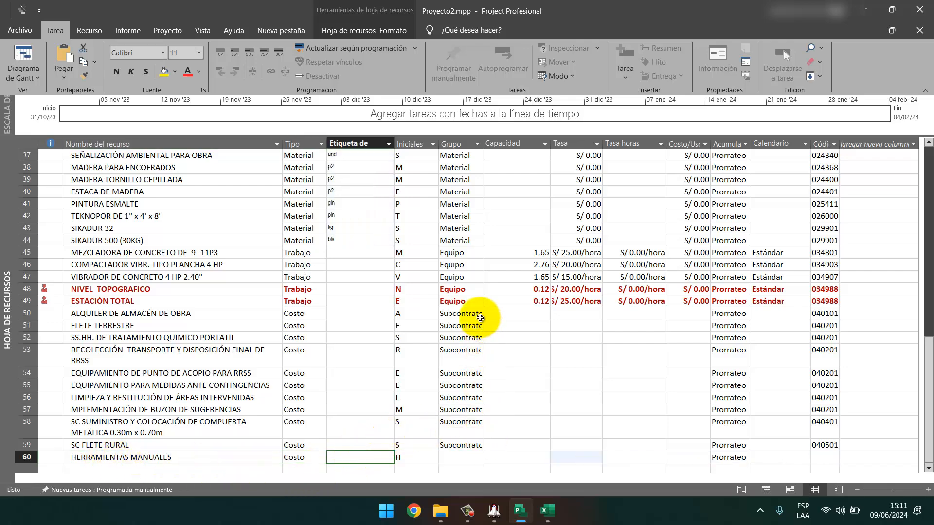
Select the Tasa cells for resource rows 5 to 22.
{"action": "scroll", "coordinate": [475, 316], "scroll_direction": "up", "scroll_amount": 6}
{"action": "scroll", "coordinate": [480, 318], "scroll_direction": "up", "scroll_amount": 5}
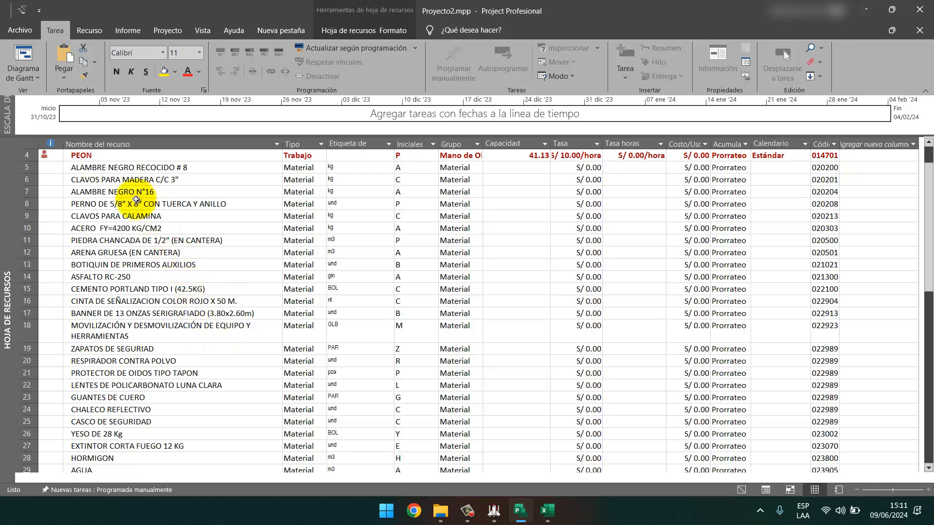
{"action": "scroll", "coordinate": [208, 358], "scroll_direction": "down", "scroll_amount": 1}
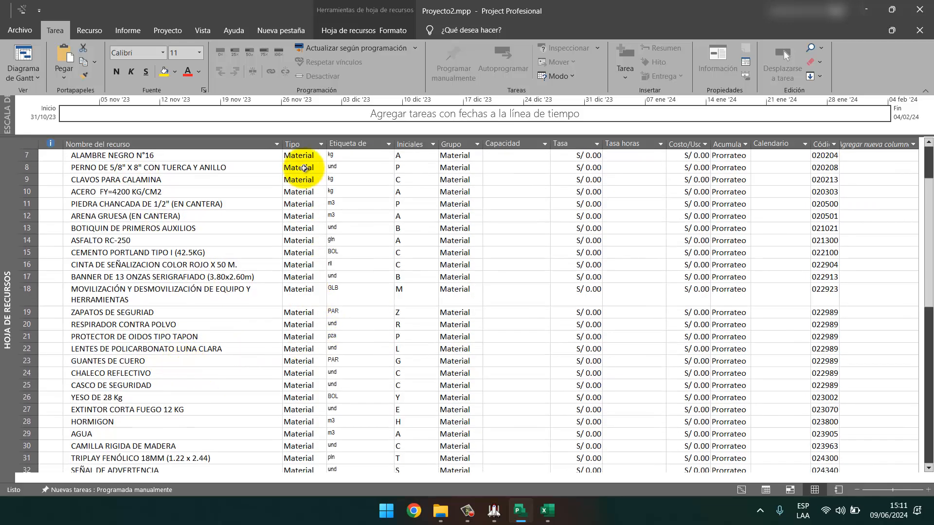
{"action": "scroll", "coordinate": [428, 291], "scroll_direction": "up", "scroll_amount": 2}
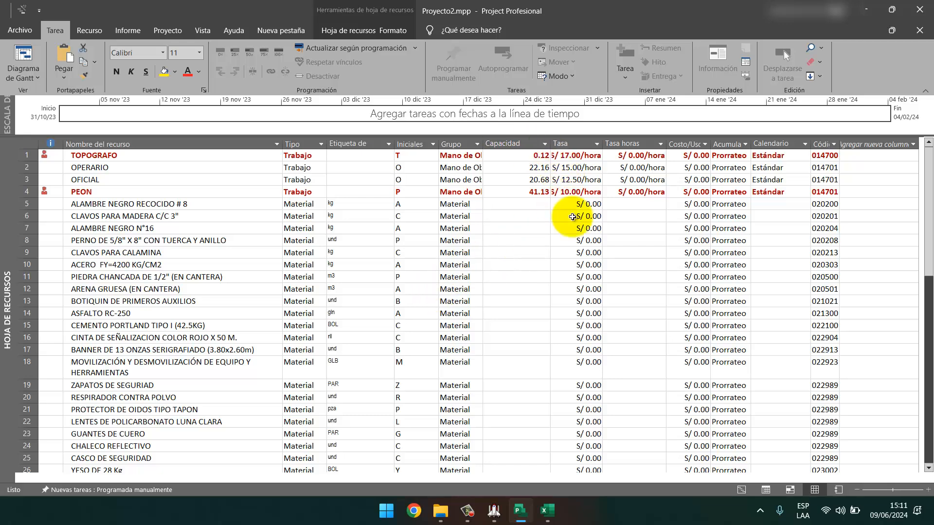
{"action": "left_click_drag", "start_coordinate": [576, 204], "coordinate": [587, 420]}
{"action": "scroll", "coordinate": [584, 413], "scroll_direction": "down", "scroll_amount": 11}
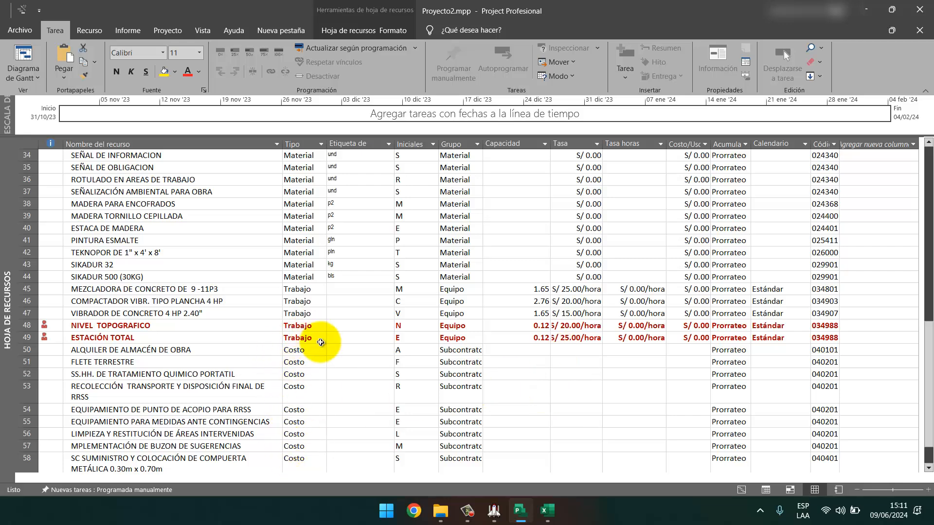
Paste the budget prices into the Tasa column from row 5, e.g. HORMIGON S/ 110.00, AGUA S/ 12.00.
{"action": "scroll", "coordinate": [536, 277], "scroll_direction": "up", "scroll_amount": 11}
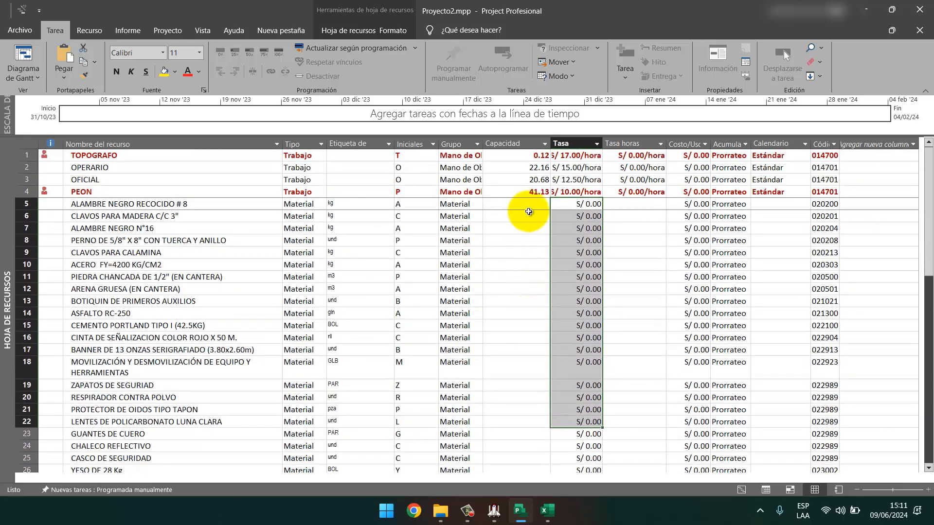
{"action": "left_click", "coordinate": [578, 204]}
{"action": "right_click", "coordinate": [577, 204]}
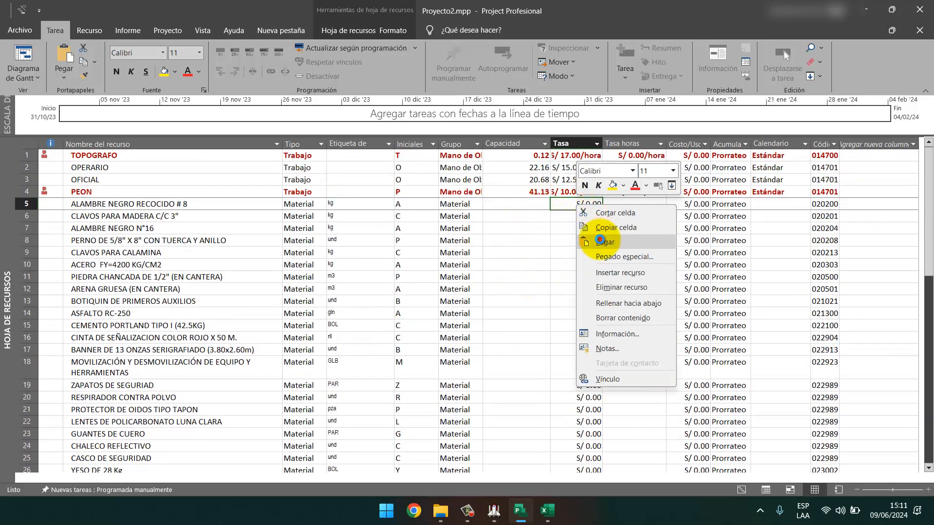
{"action": "left_click", "coordinate": [604, 241]}
{"action": "scroll", "coordinate": [604, 385], "scroll_direction": "down", "scroll_amount": 9}
{"action": "left_click", "coordinate": [614, 326]}
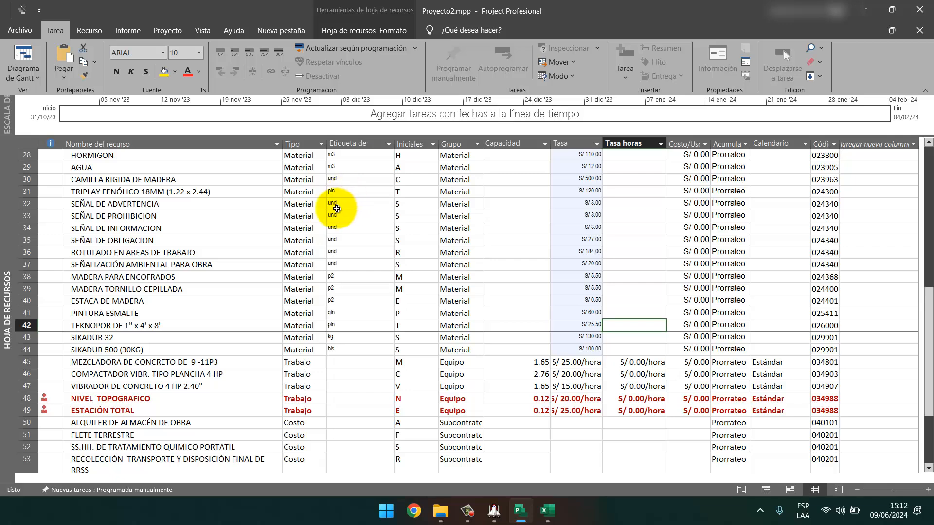
Switch from the resource sheet to the Diagrama de Gantt view.
{"action": "left_click", "coordinate": [30, 86]}
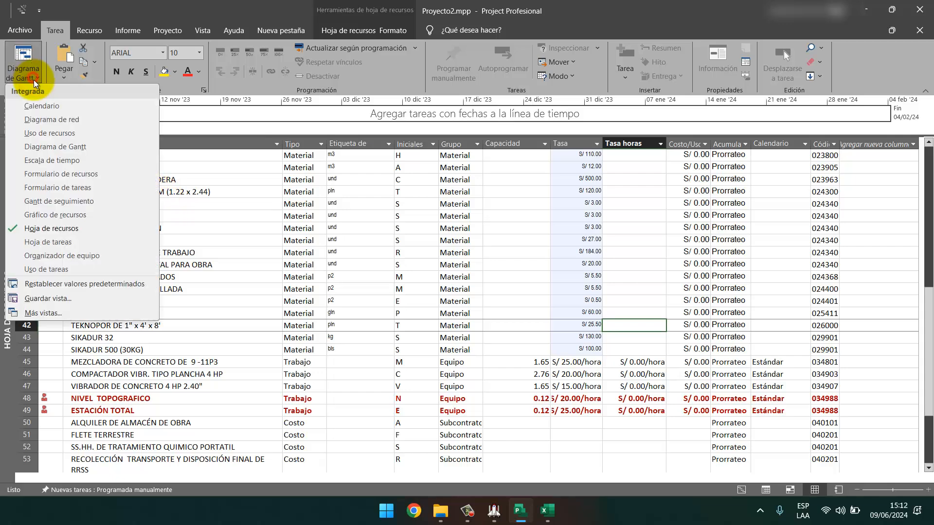
{"action": "left_click", "coordinate": [46, 152]}
{"action": "left_click", "coordinate": [38, 80]}
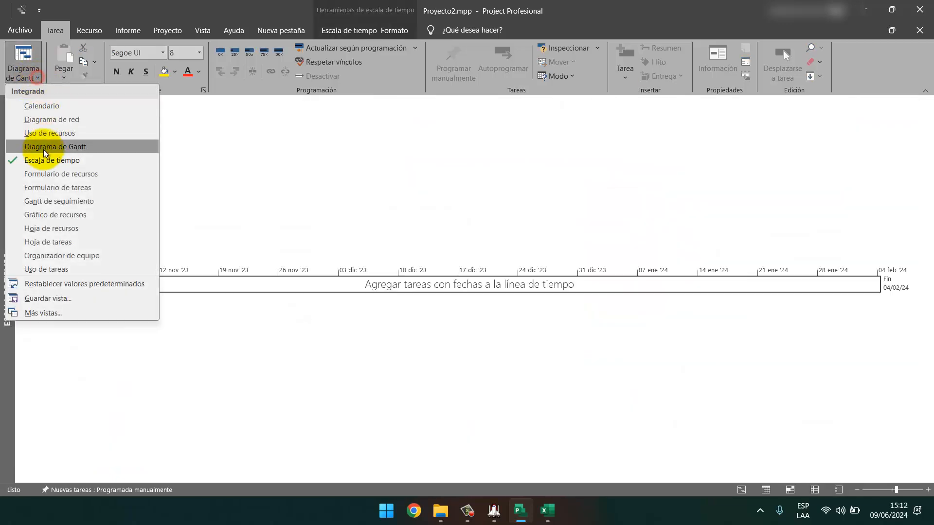
{"action": "left_click", "coordinate": [73, 119]}
Review the resources assigned to task 2, CARTEL DE IDENTIFICACION DE LA OBRA, without changing anything.
{"action": "left_click", "coordinate": [172, 140]}
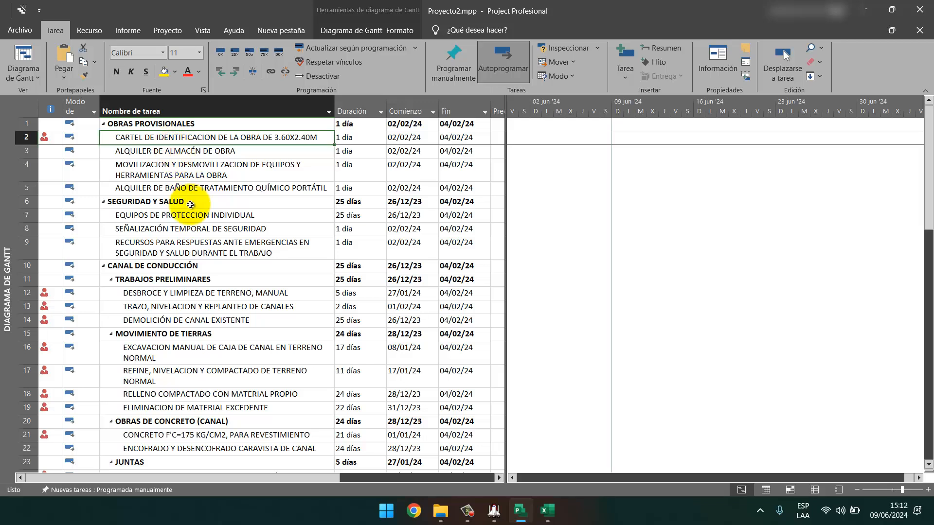
{"action": "right_click", "coordinate": [223, 137]}
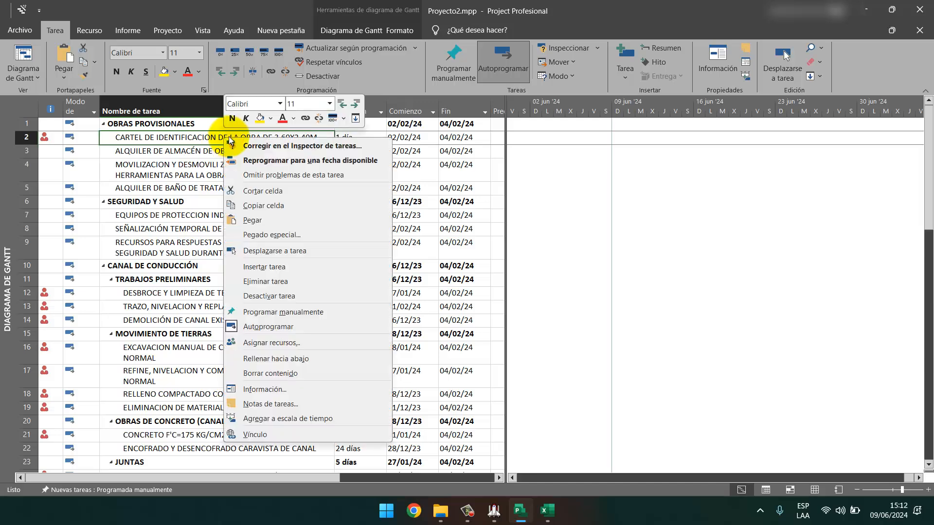
{"action": "left_click", "coordinate": [263, 389]}
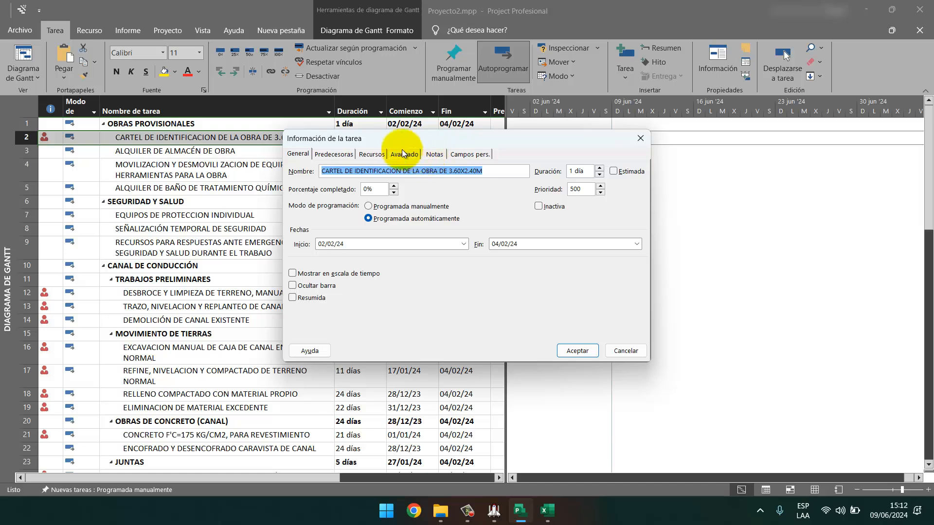
{"action": "left_click", "coordinate": [370, 154]}
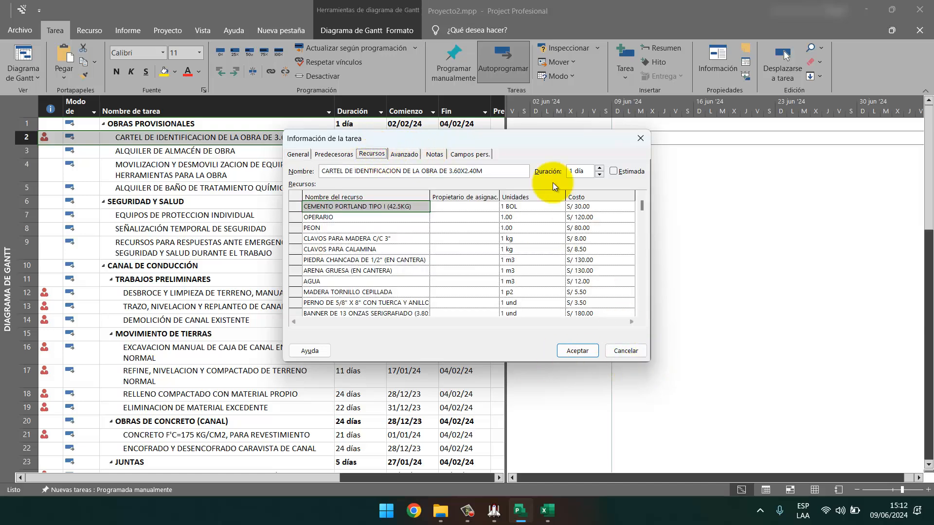
{"action": "left_click_drag", "start_coordinate": [509, 132], "coordinate": [573, 89]}
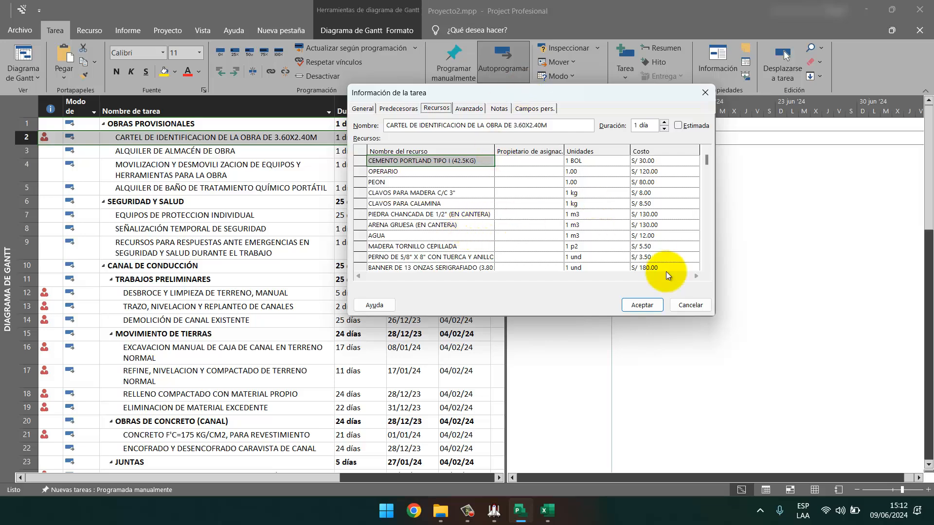
{"action": "left_click", "coordinate": [684, 305]}
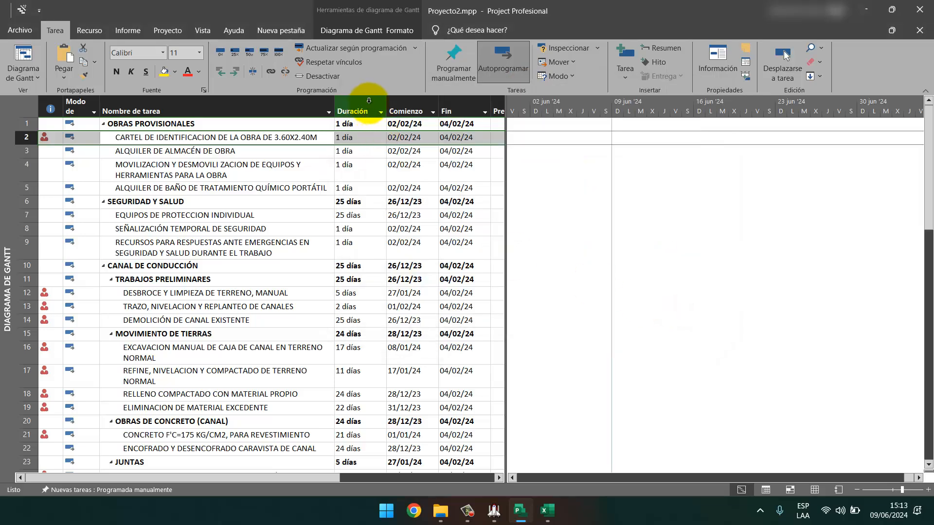
{"action": "left_click", "coordinate": [369, 100]}
{"action": "right_click", "coordinate": [368, 100]}
{"action": "left_click", "coordinate": [417, 139]}
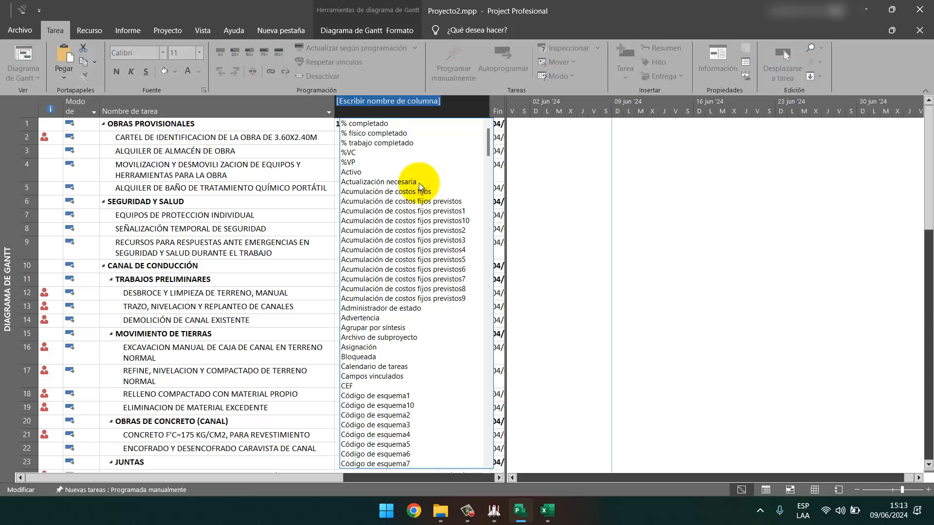
{"action": "type", "text": "Costo"}
{"action": "key", "text": "Return"}
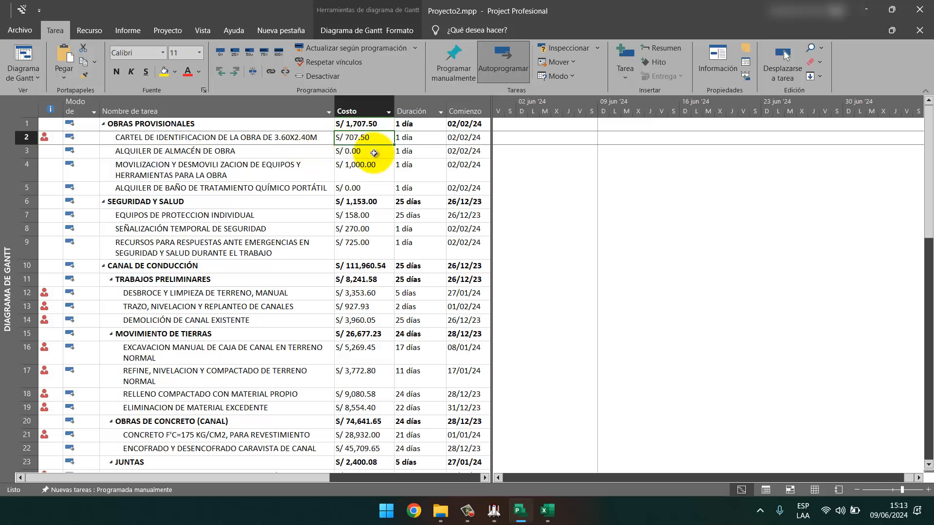
{"action": "left_click", "coordinate": [519, 505]}
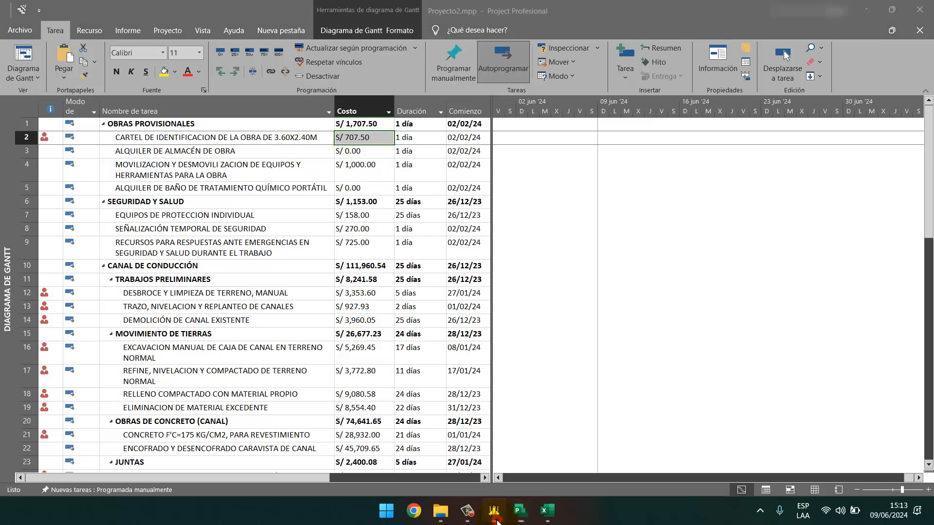
{"action": "scroll", "coordinate": [748, 155], "scroll_direction": "up", "scroll_amount": 10}
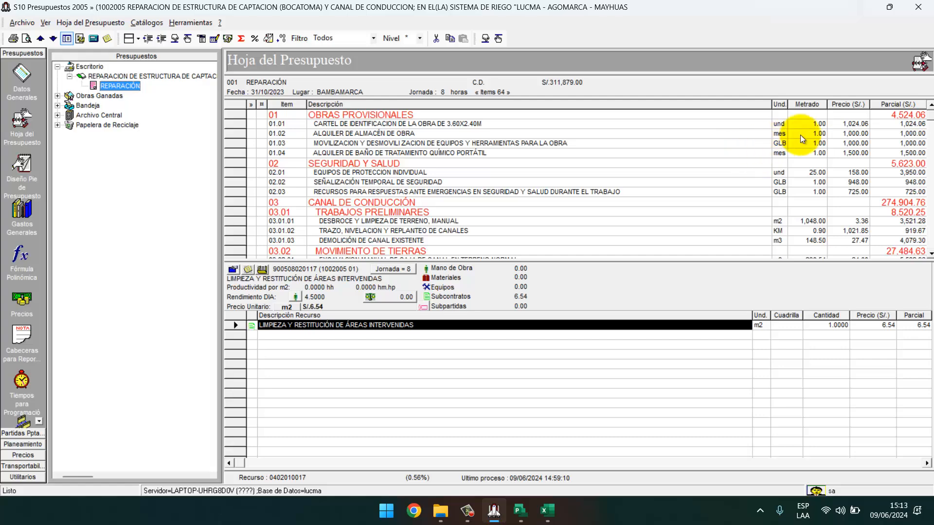
{"action": "left_click", "coordinate": [448, 124]}
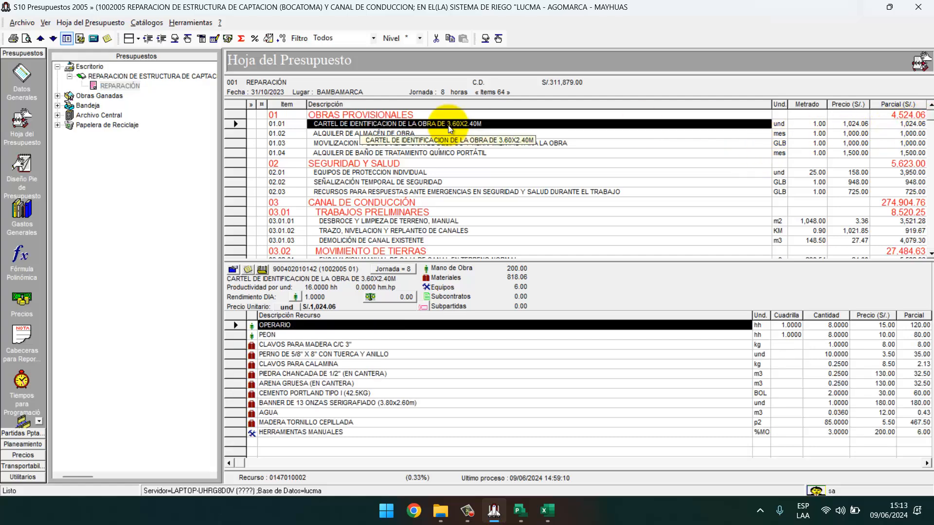
{"action": "left_click", "coordinate": [519, 511]}
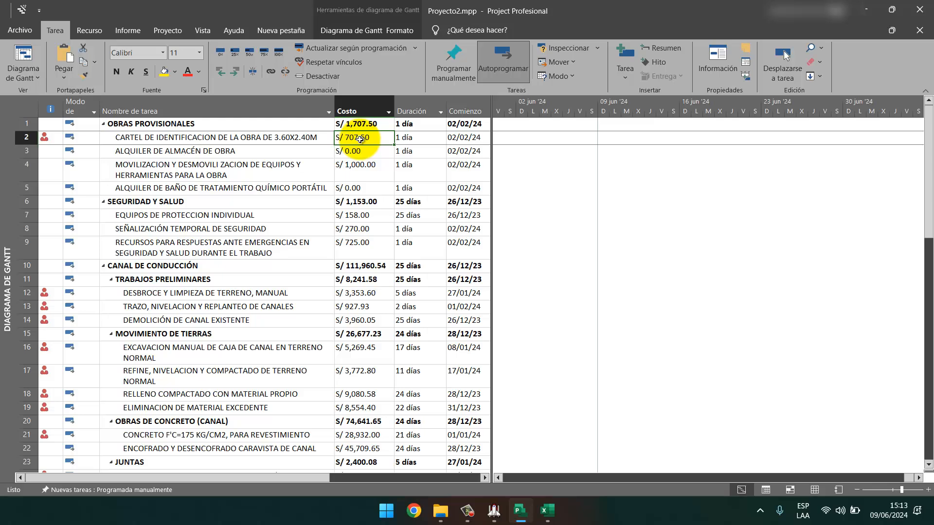
Open the signboard task's resource assignments next to the S10 budget for reference.
{"action": "right_click", "coordinate": [274, 137]}
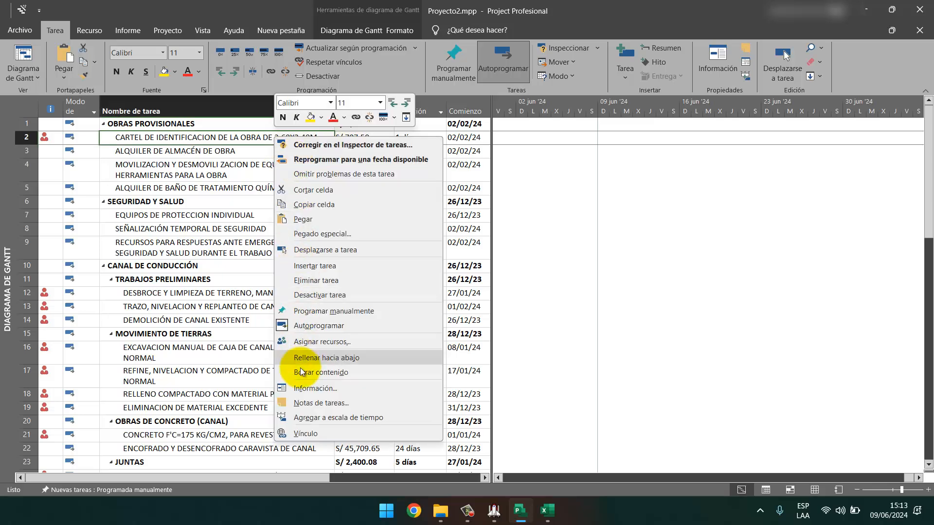
{"action": "left_click", "coordinate": [315, 388]}
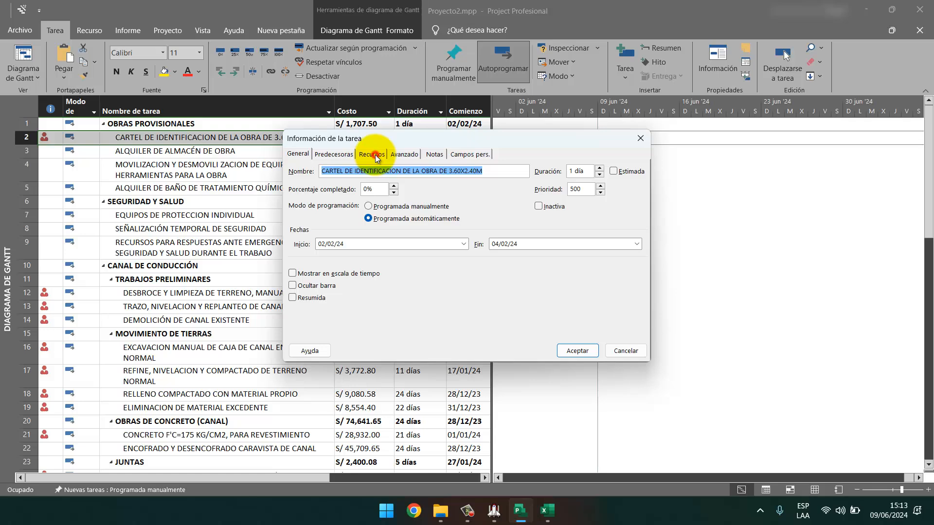
{"action": "left_click", "coordinate": [374, 156]}
{"action": "left_click_drag", "start_coordinate": [514, 138], "coordinate": [354, 83]}
{"action": "left_click", "coordinate": [495, 511]}
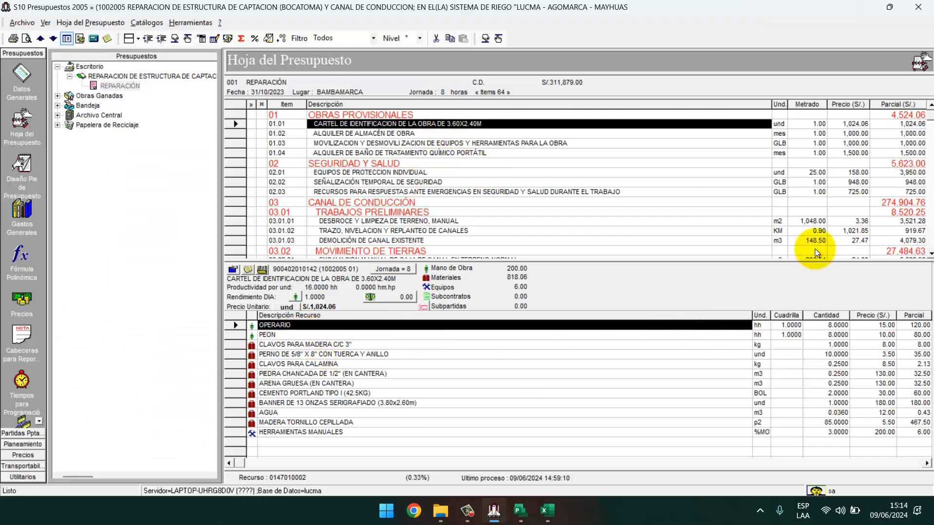
{"action": "key", "text": "alt+Tab"}
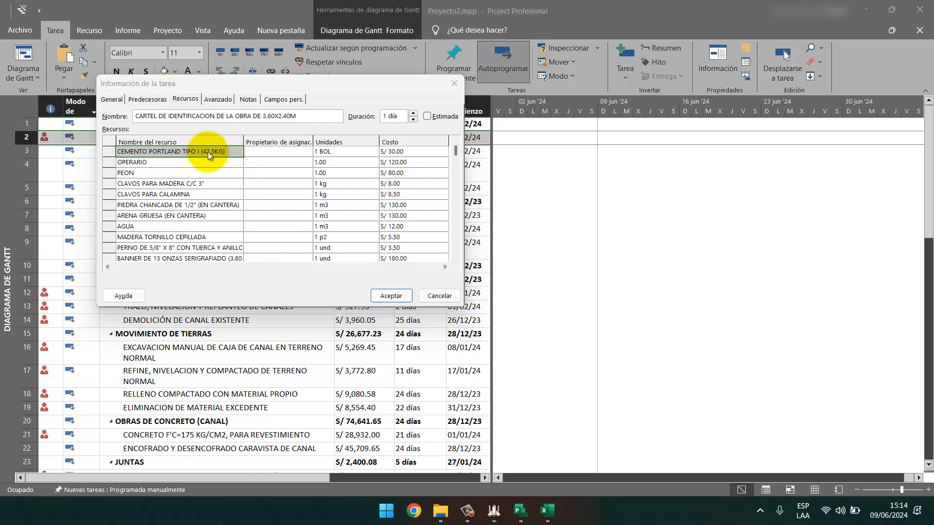
{"action": "left_click", "coordinate": [495, 514]}
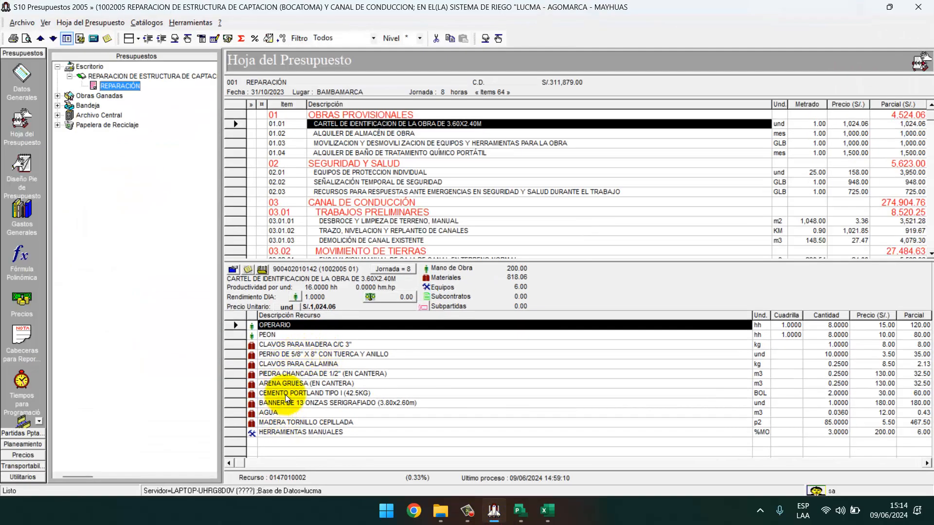
Set CEMENTO PORTLAND TIPO I to 2 BOL and check the 0.25 kg of CLAVOS PARA CALAMINA in S10.
{"action": "left_click", "coordinate": [285, 395]}
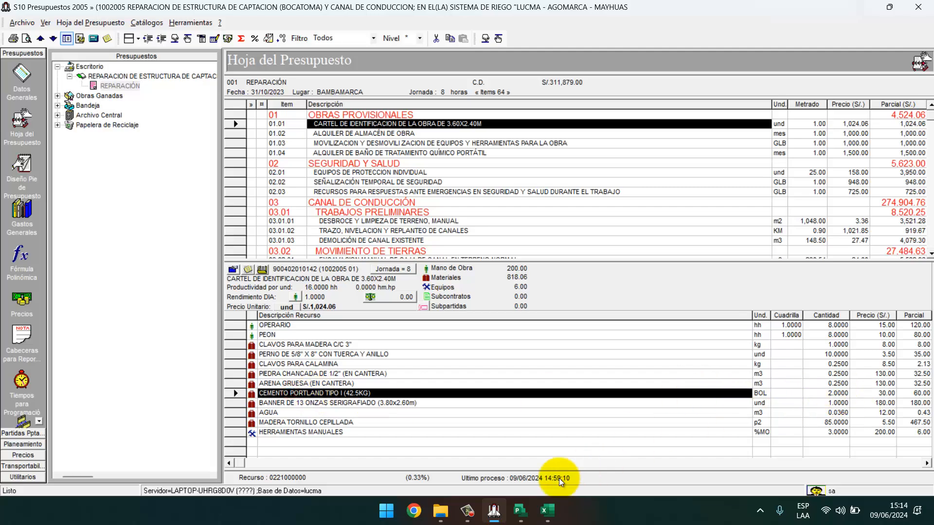
{"action": "left_click", "coordinate": [489, 507]}
{"action": "left_click", "coordinate": [329, 154]}
{"action": "type", "text": "2"}
{"action": "key", "text": "Return"}
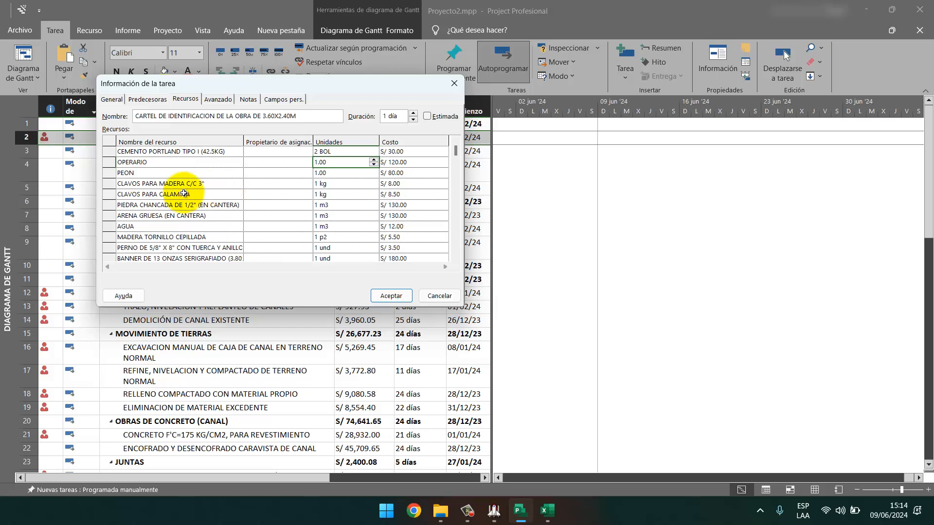
{"action": "key", "text": "alt+Tab"}
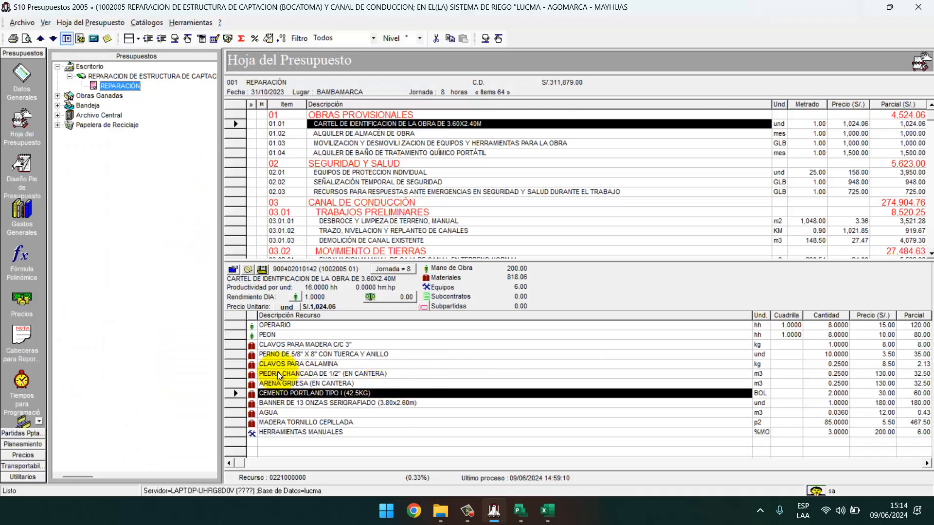
{"action": "left_click", "coordinate": [324, 344]}
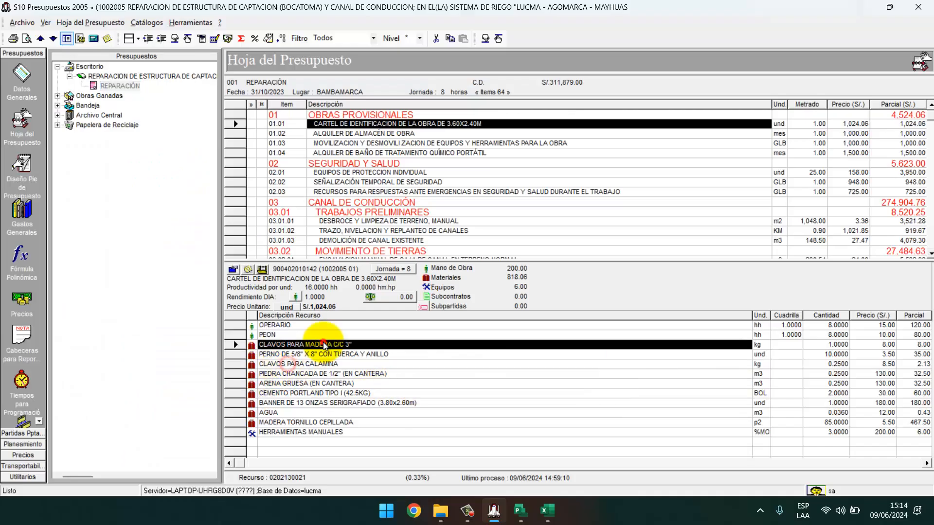
{"action": "left_click", "coordinate": [304, 367]}
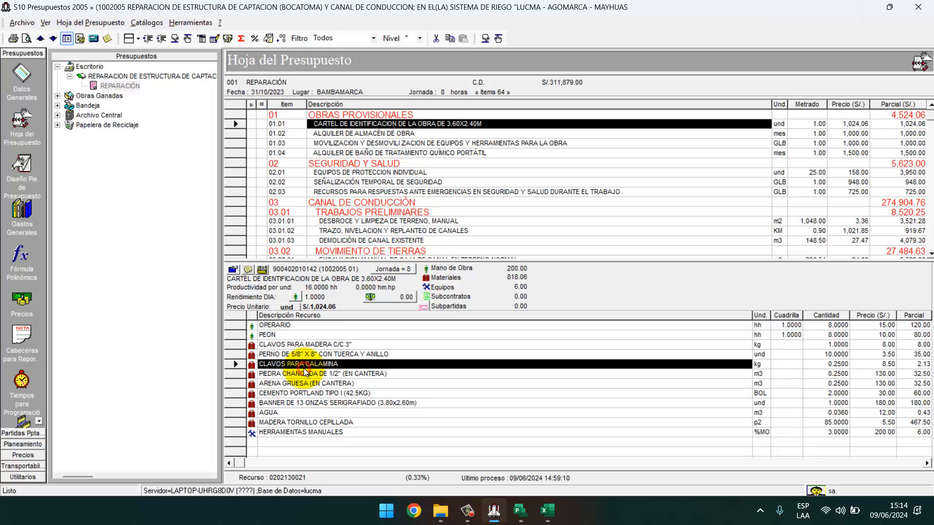
{"action": "left_click", "coordinate": [521, 515]}
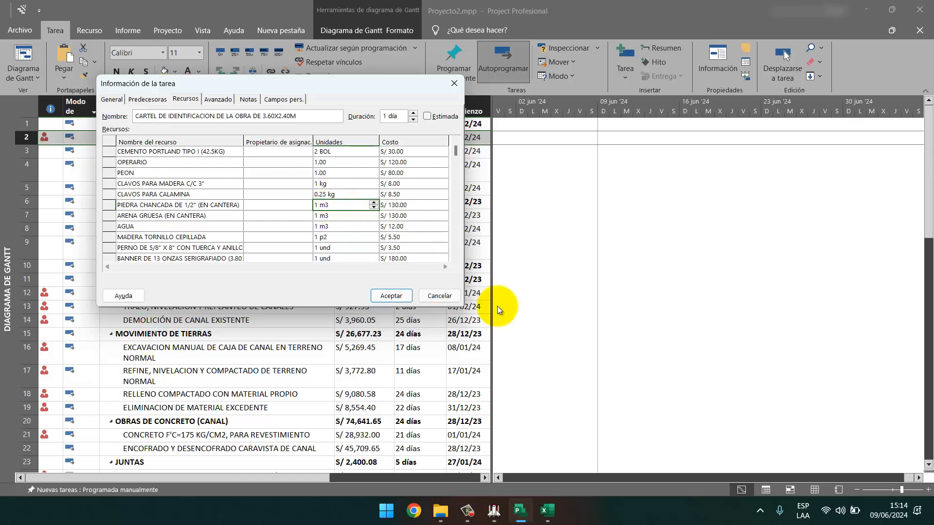
Set PIEDRA CHANCADA and ARENA GRUESA to 0.25 m3 each, matching the S10 budget.
{"action": "left_click", "coordinate": [495, 509]}
{"action": "left_click", "coordinate": [494, 509]}
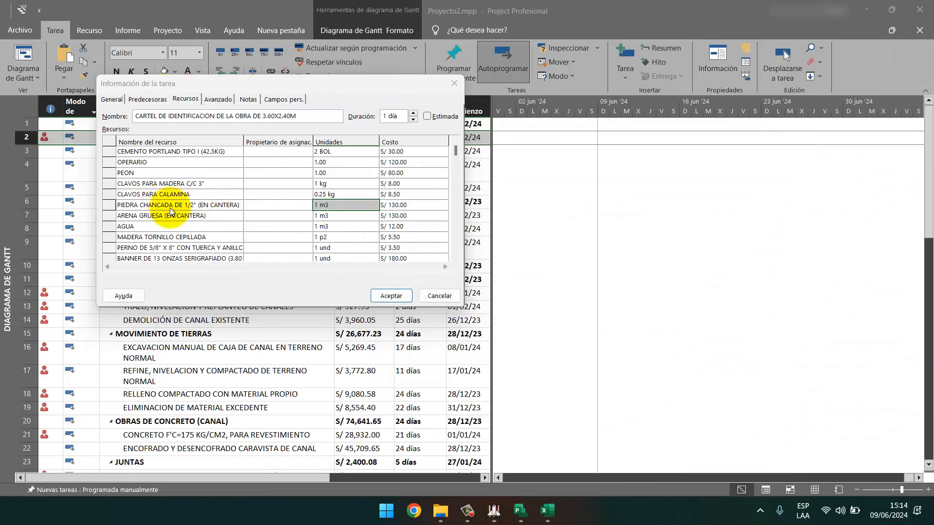
{"action": "left_click", "coordinate": [493, 510]}
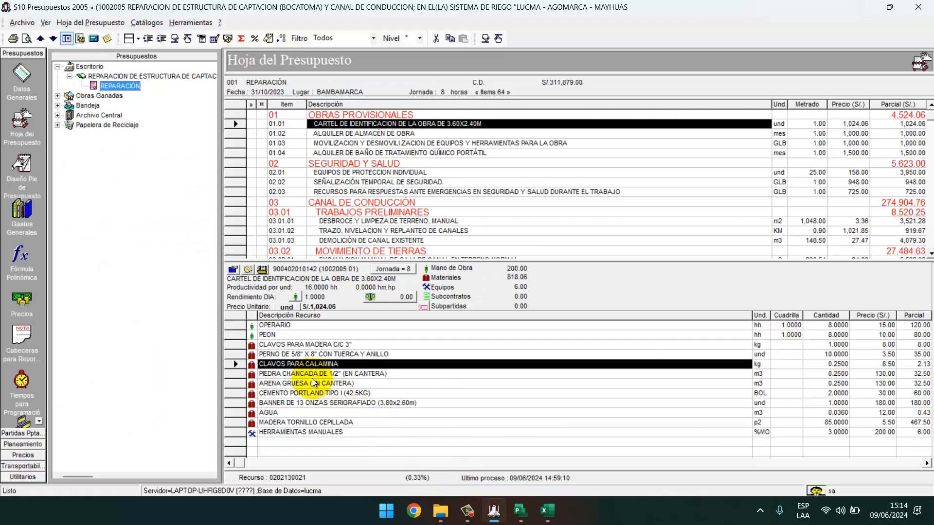
{"action": "left_click", "coordinate": [298, 375]}
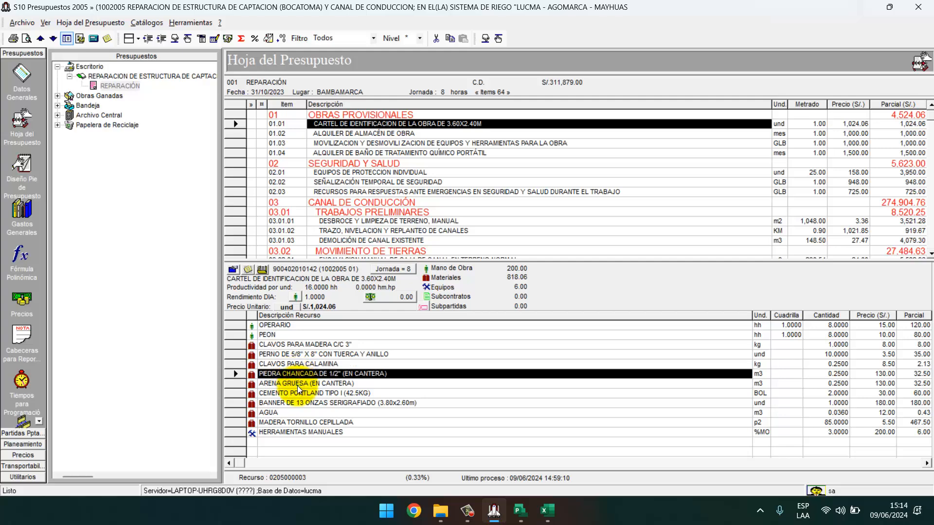
{"action": "left_click", "coordinate": [297, 384]}
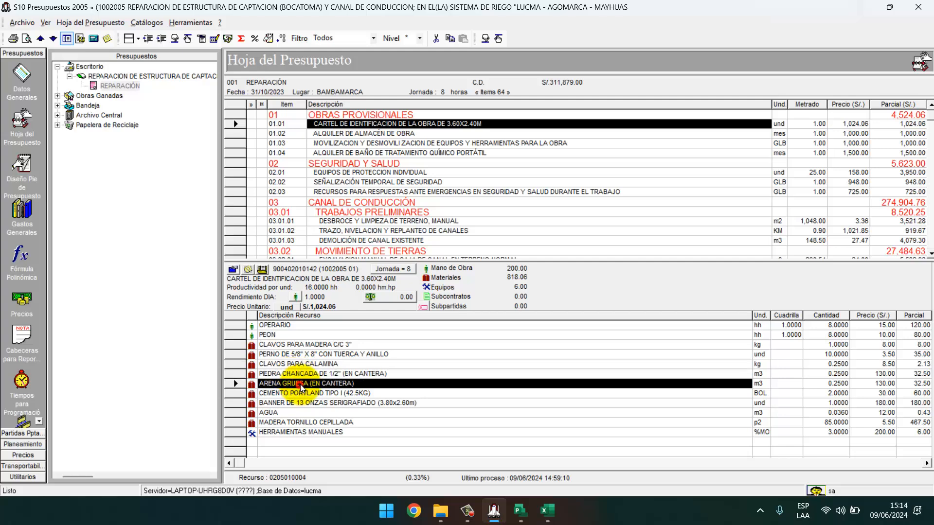
{"action": "left_click", "coordinate": [520, 509]}
{"action": "left_click", "coordinate": [336, 205]}
{"action": "type", "text": "0.20.25"}
{"action": "key", "text": "Return"}
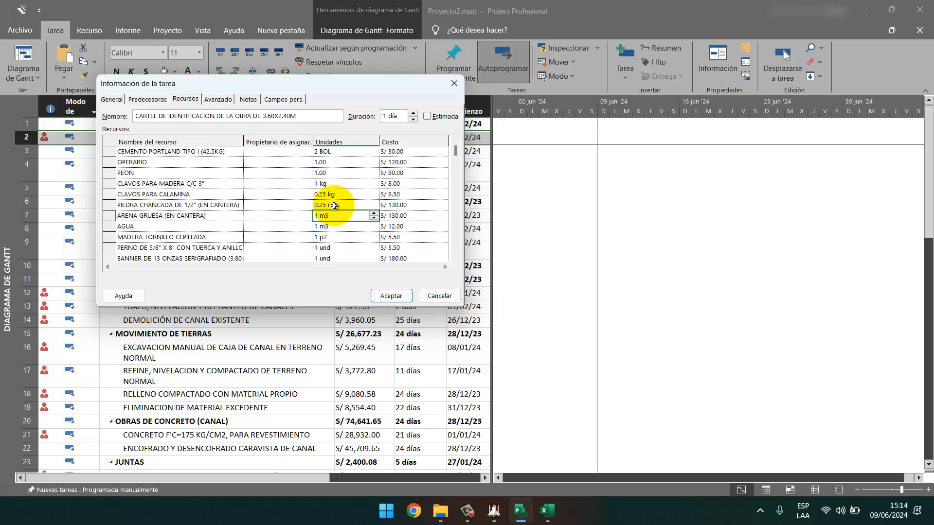
{"action": "key", "text": "Return"}
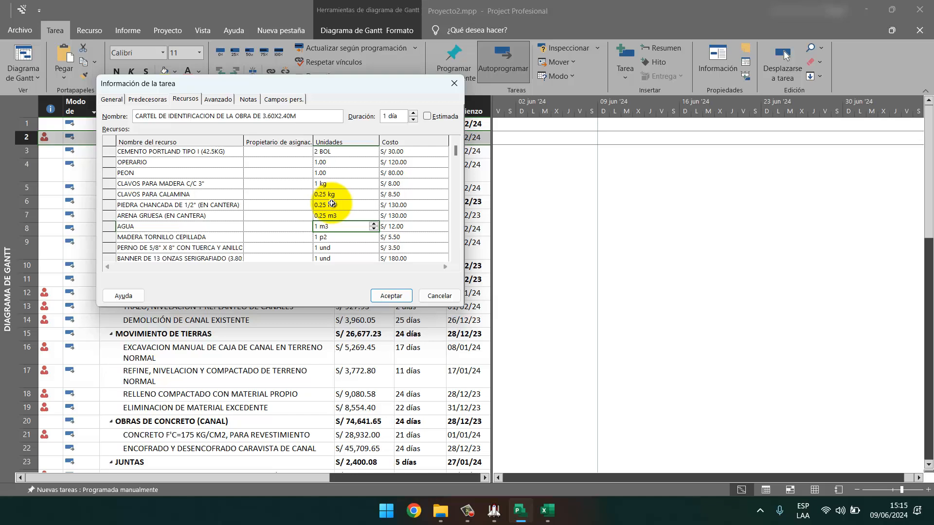
Check the MADERA TORNILLO CEPILLADA quantity in S10 against the task's wood units.
{"action": "left_click", "coordinate": [492, 509]}
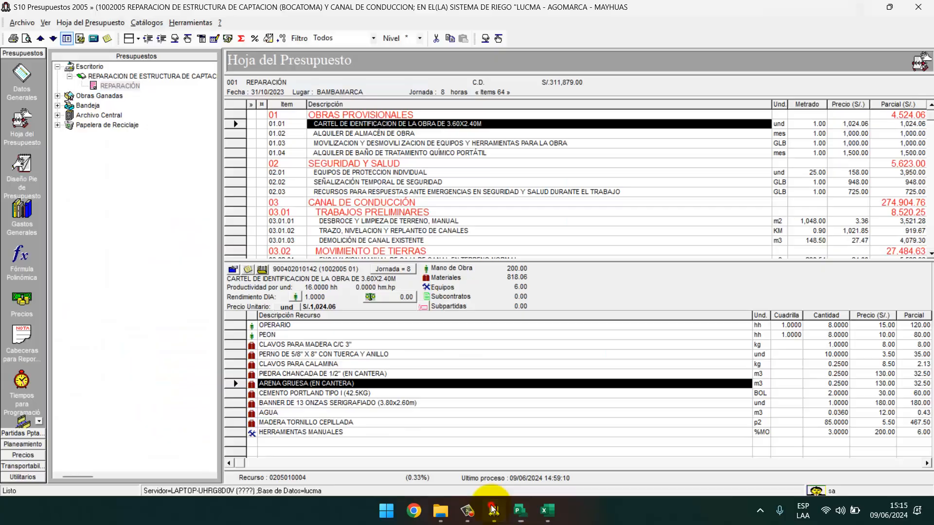
{"action": "left_click", "coordinate": [492, 509]}
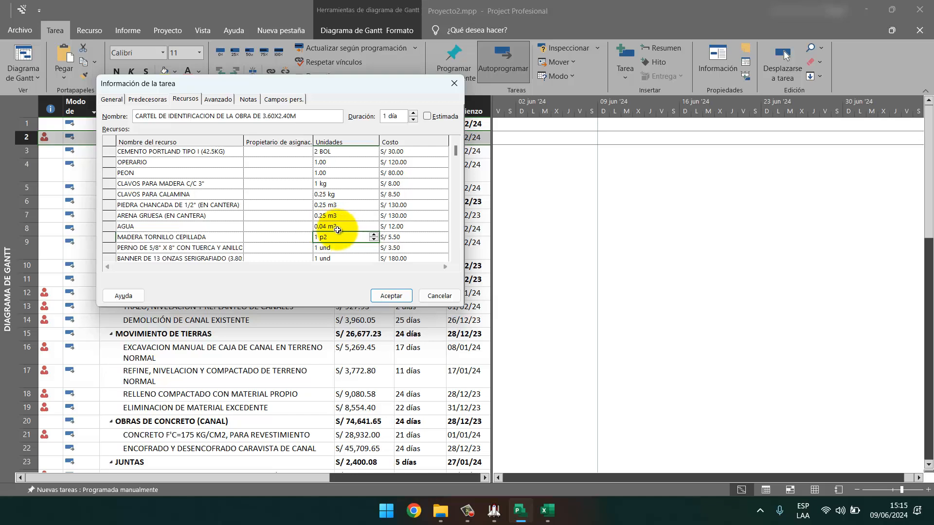
{"action": "left_click", "coordinate": [494, 509]}
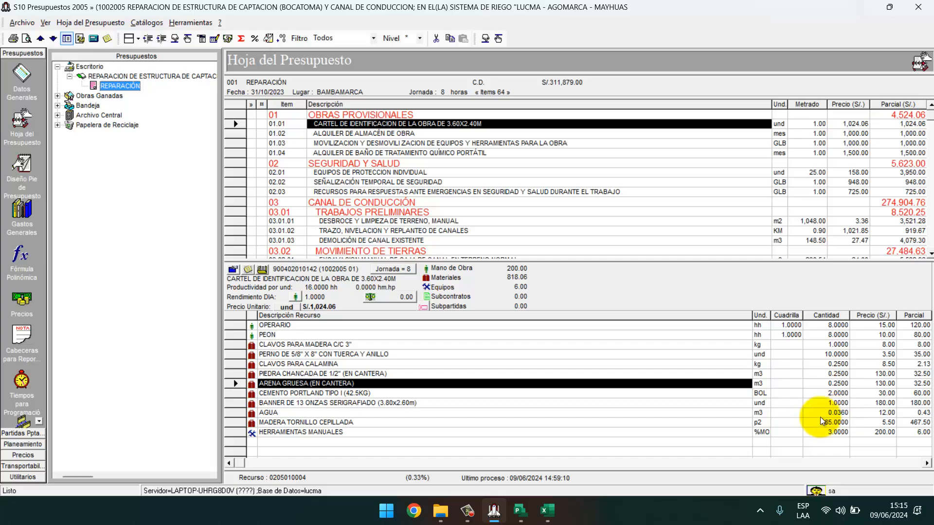
{"action": "key", "text": "alt+Tab"}
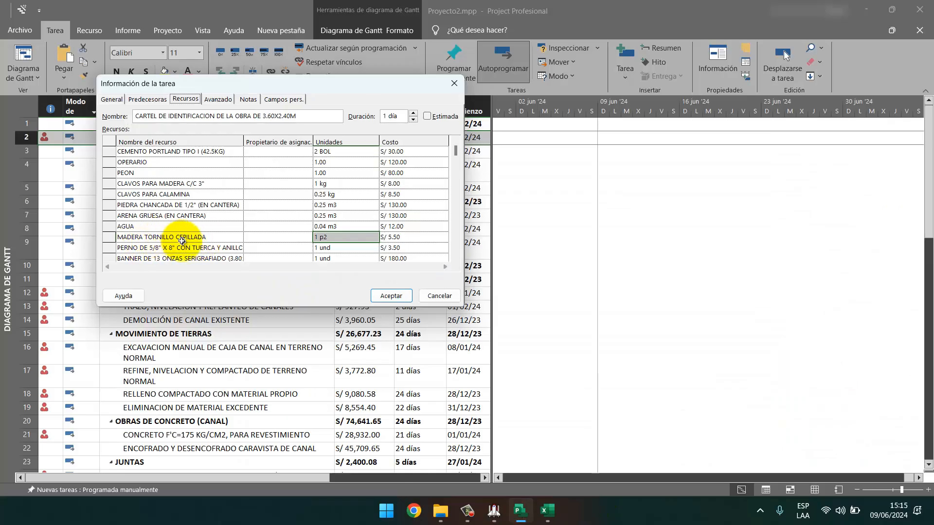
{"action": "key", "text": "alt+Tab"}
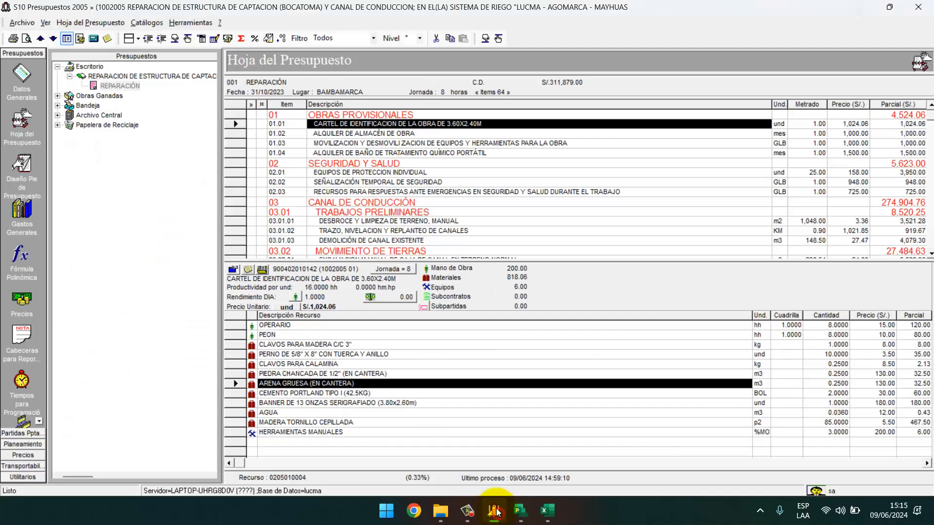
{"action": "left_click", "coordinate": [313, 423]}
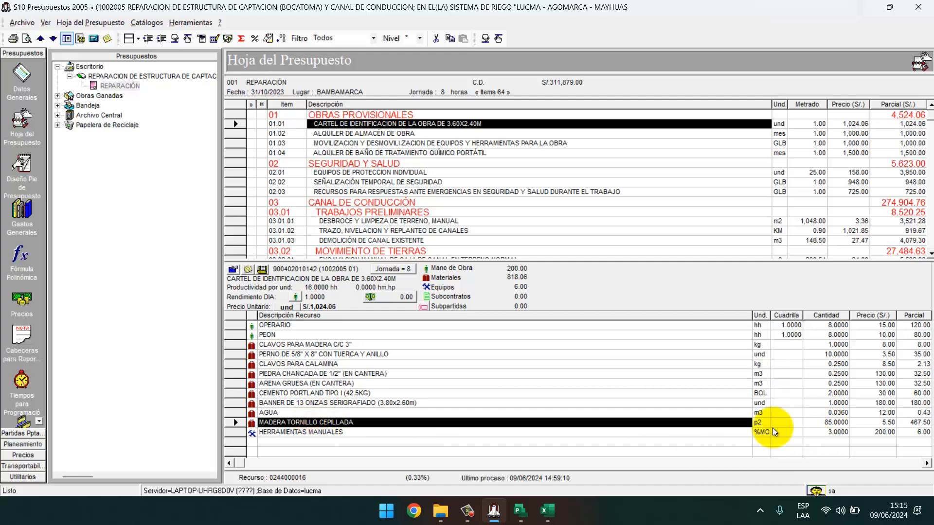
{"action": "left_click", "coordinate": [530, 511]}
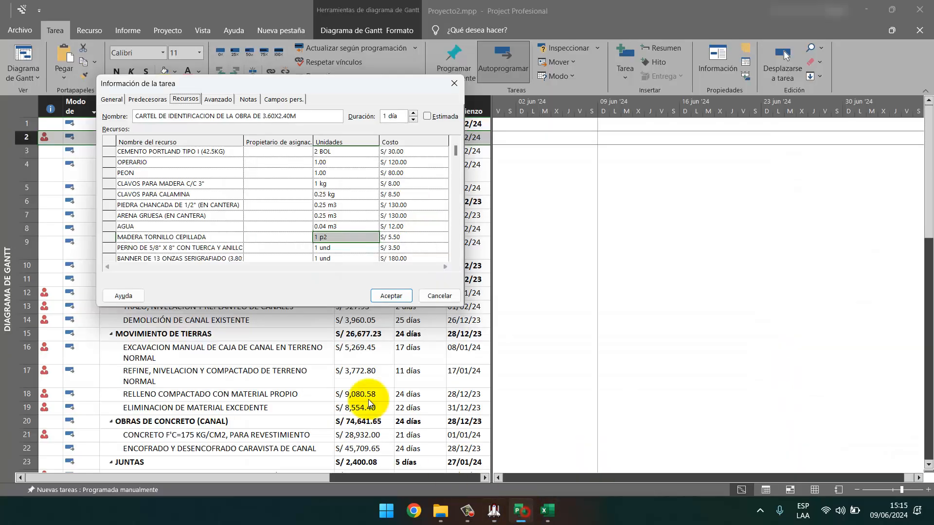
{"action": "left_click", "coordinate": [493, 511]}
{"action": "left_click", "coordinate": [521, 511]}
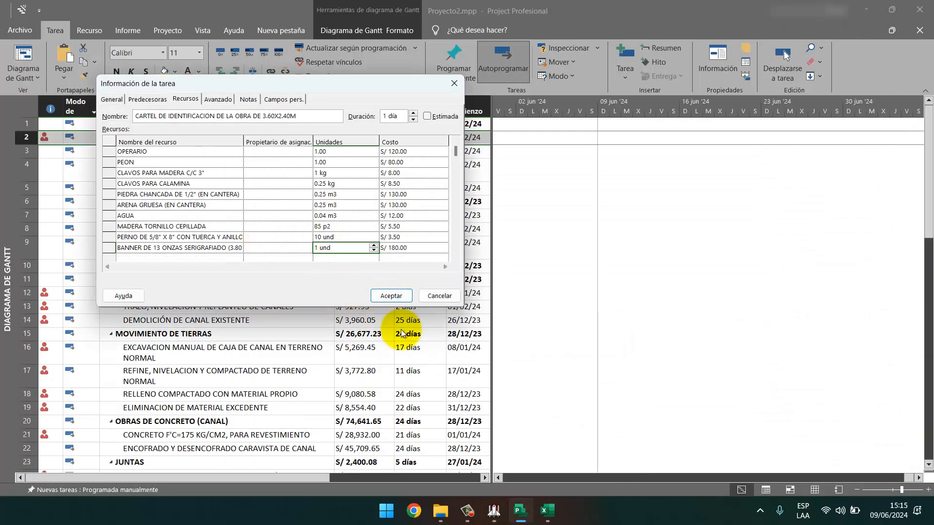
Add the 13-ounce banner at 1 und and accept, bringing the task to S/ 1,018.11.
{"action": "left_click", "coordinate": [494, 511]}
{"action": "left_click", "coordinate": [373, 403]}
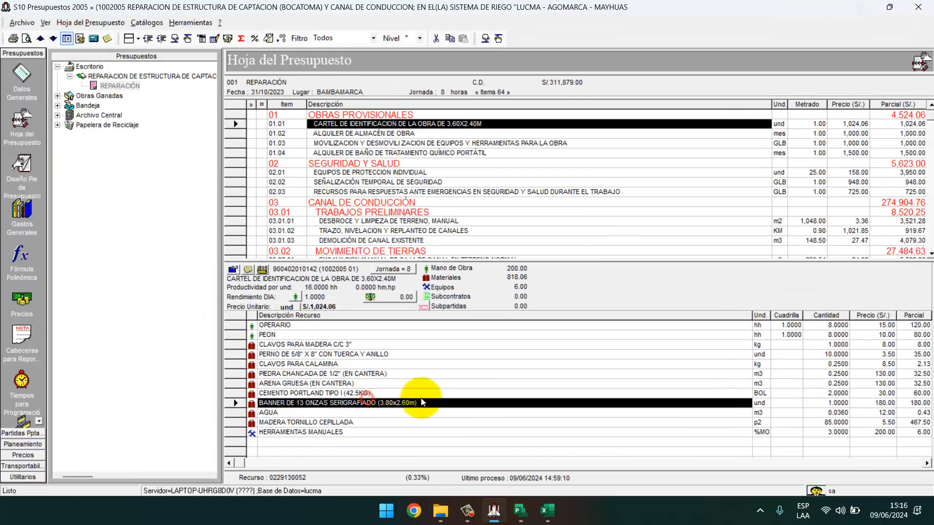
{"action": "left_click", "coordinate": [493, 516]}
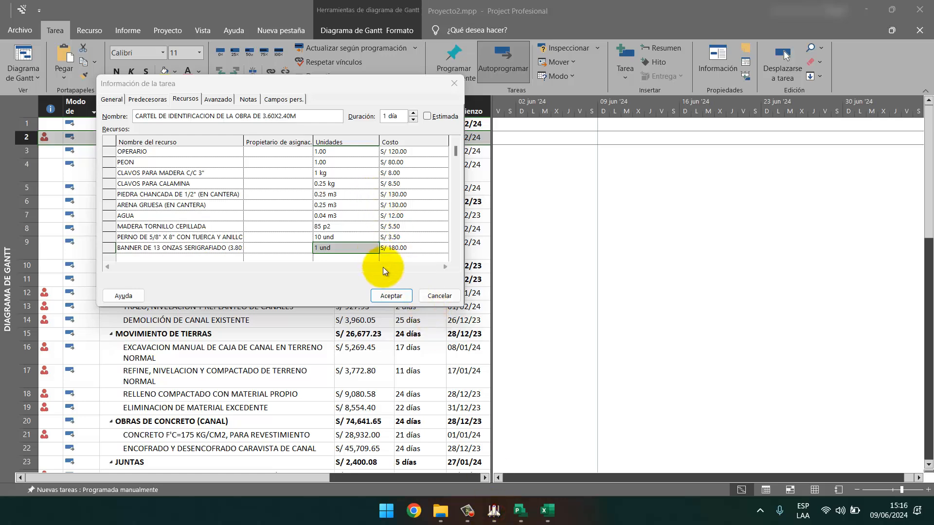
{"action": "left_click", "coordinate": [391, 295]}
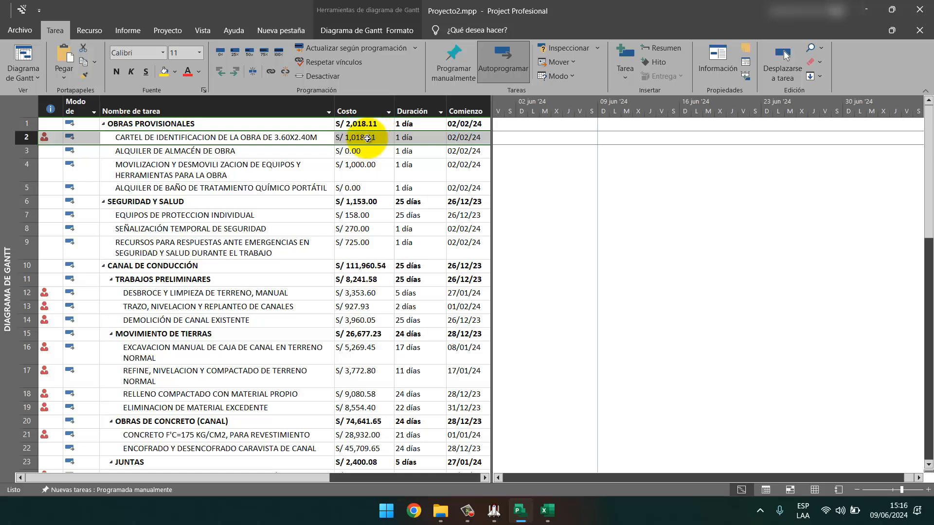
{"action": "left_click", "coordinate": [495, 519]}
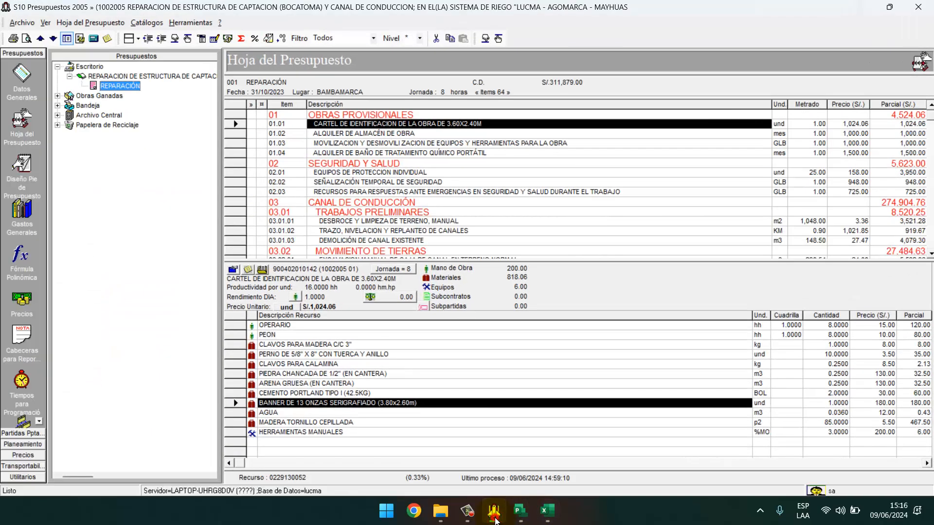
{"action": "left_click", "coordinate": [495, 519]}
Add HERRAMIENTAS MANUALES as a new resource row on the CARTEL task.
{"action": "right_click", "coordinate": [270, 138]}
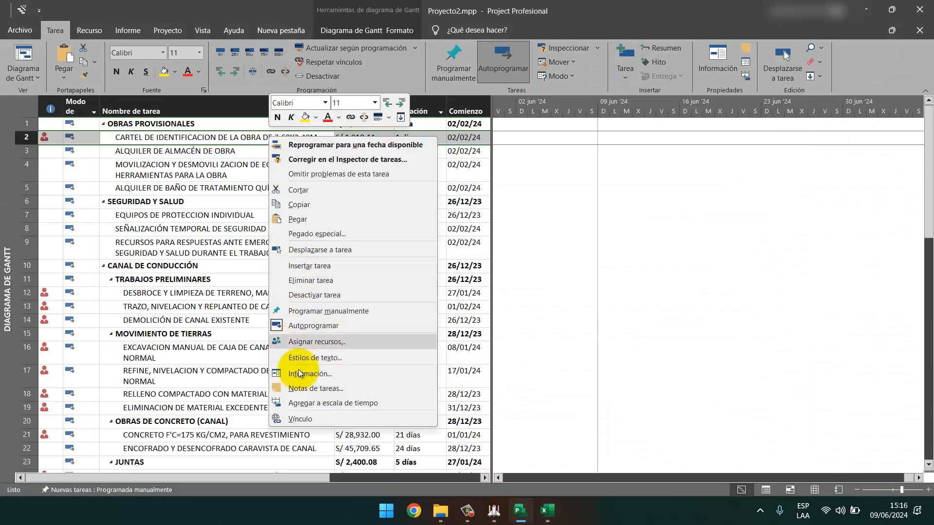
{"action": "left_click", "coordinate": [299, 374]}
{"action": "left_click", "coordinate": [387, 153]}
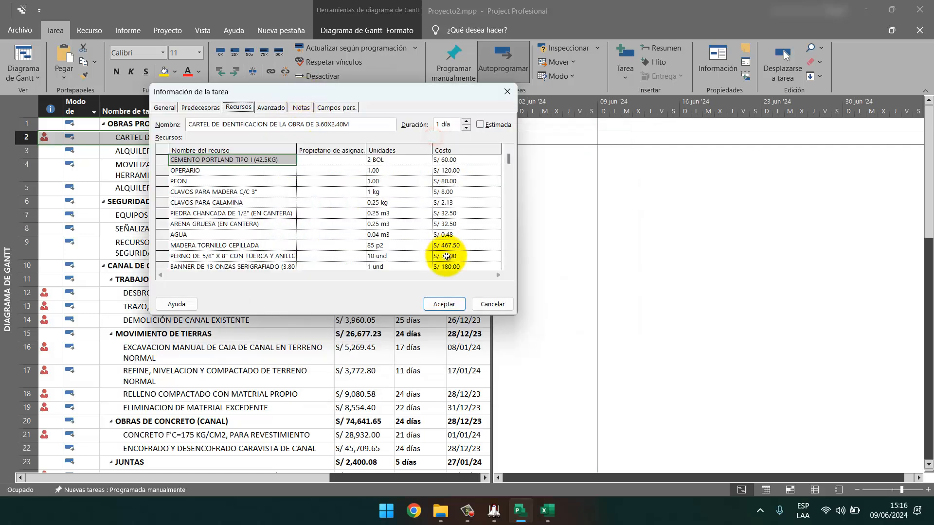
{"action": "left_click", "coordinate": [233, 266]}
{"action": "left_click", "coordinate": [509, 266]}
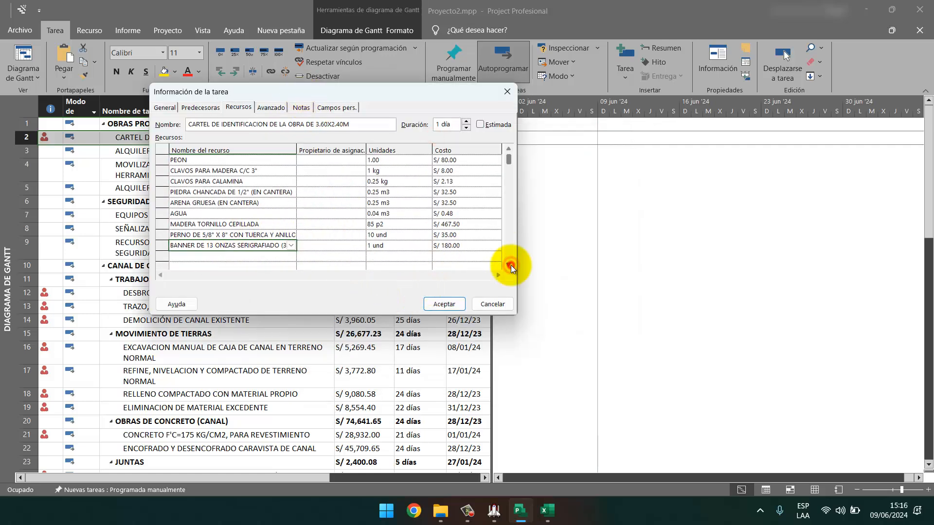
{"action": "left_click", "coordinate": [511, 264]}
{"action": "left_click", "coordinate": [278, 234]}
{"action": "type", "text": "HERRAMIENTAS MANUALES"}
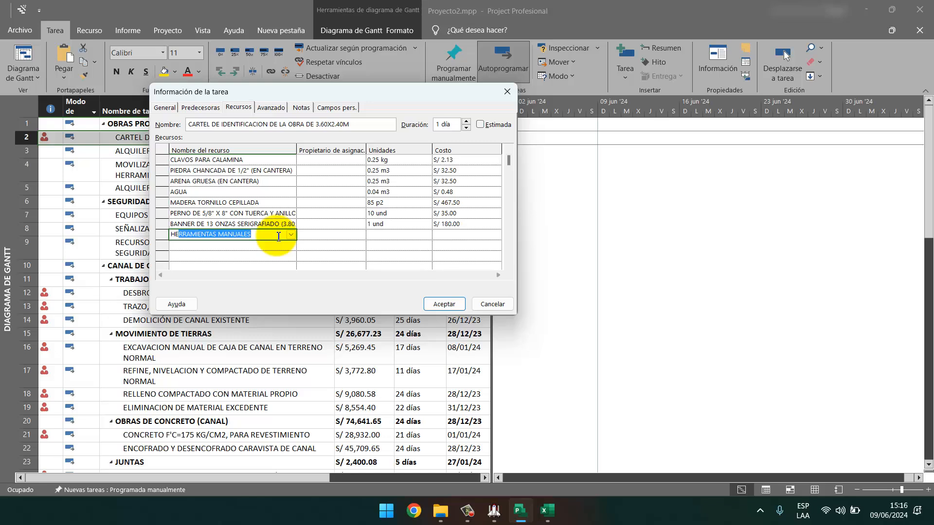
{"action": "key", "text": "Return"}
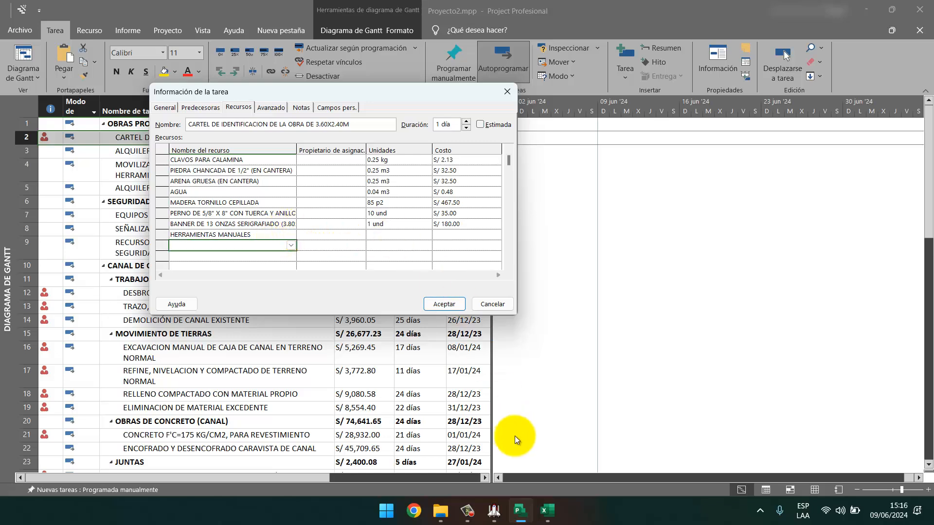
Give the hand tools a S/ 6.00 cost and accept, raising the task to S/ 1,024.11.
{"action": "left_click", "coordinate": [493, 510]}
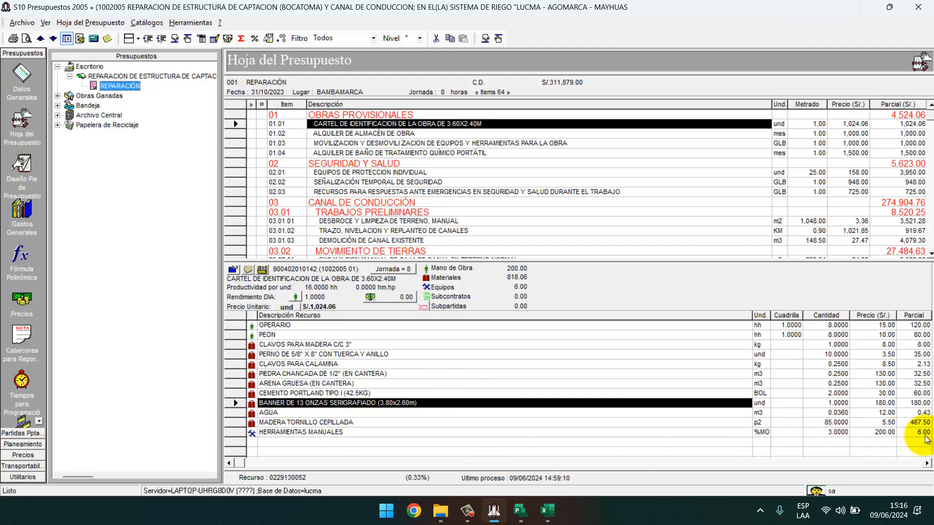
{"action": "left_click", "coordinate": [494, 511]}
{"action": "left_click", "coordinate": [454, 228]}
{"action": "left_click", "coordinate": [450, 235]}
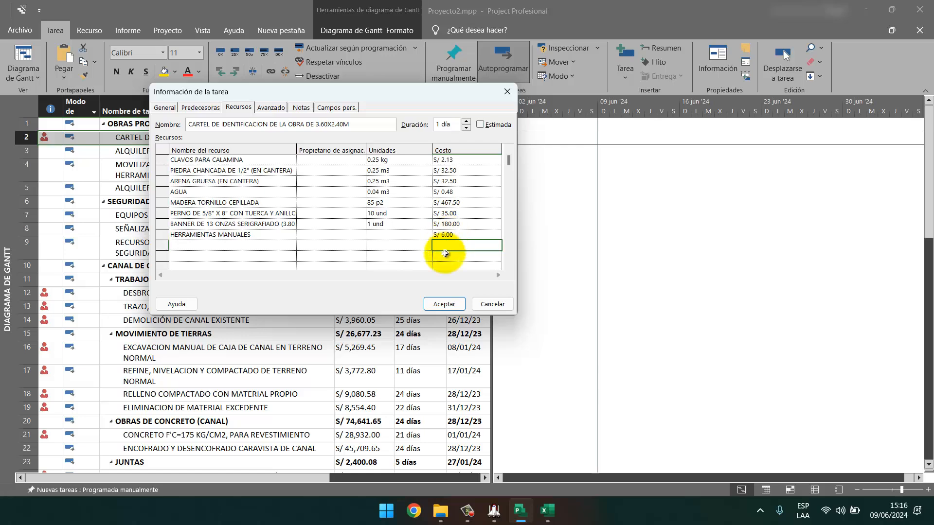
{"action": "left_click", "coordinate": [444, 304]}
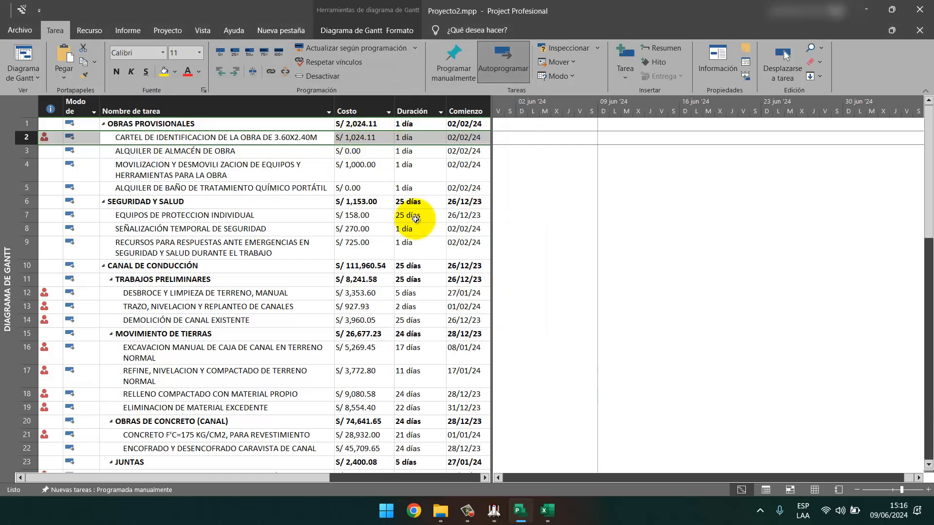
{"action": "left_click", "coordinate": [494, 512]}
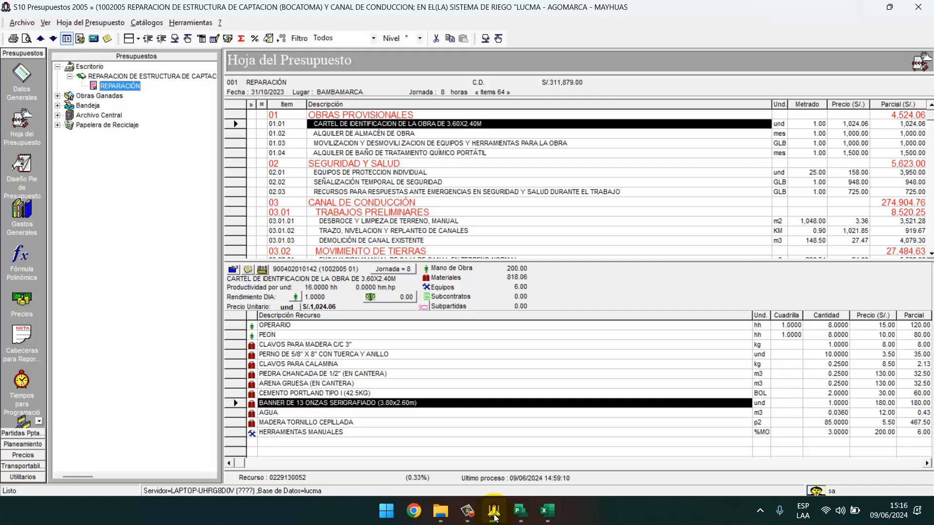
{"action": "left_click", "coordinate": [494, 514]}
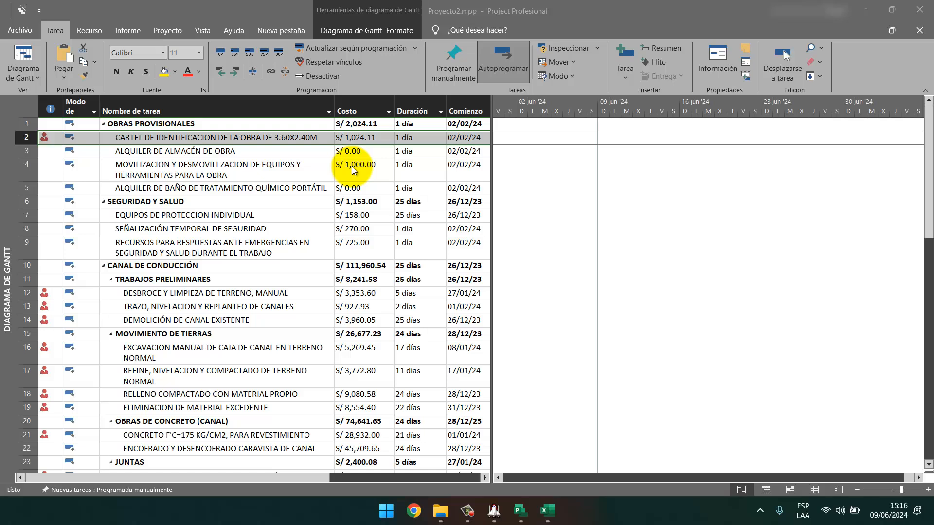
Bring up the CARTEL task's resource assignments and move the window to the right.
{"action": "right_click", "coordinate": [310, 144]}
{"action": "left_click", "coordinate": [350, 380]}
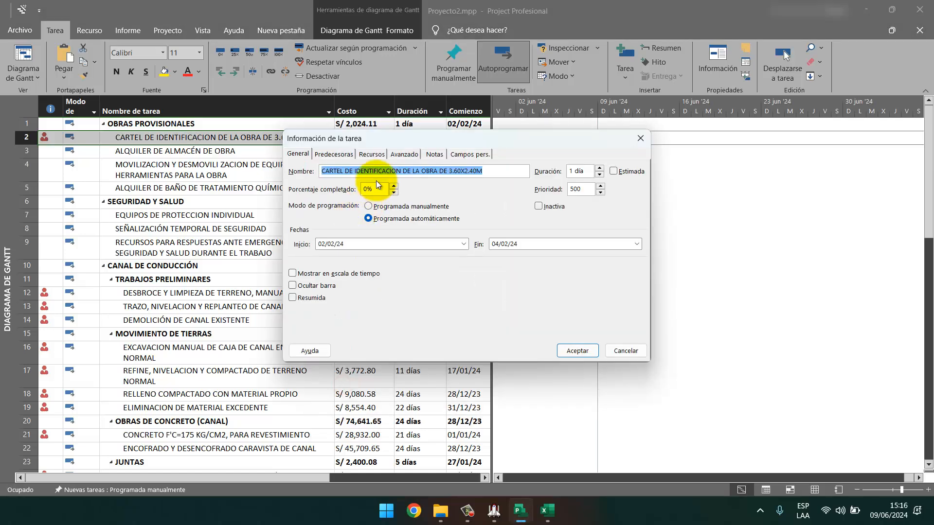
{"action": "left_click", "coordinate": [371, 153]}
{"action": "left_click", "coordinate": [347, 281]}
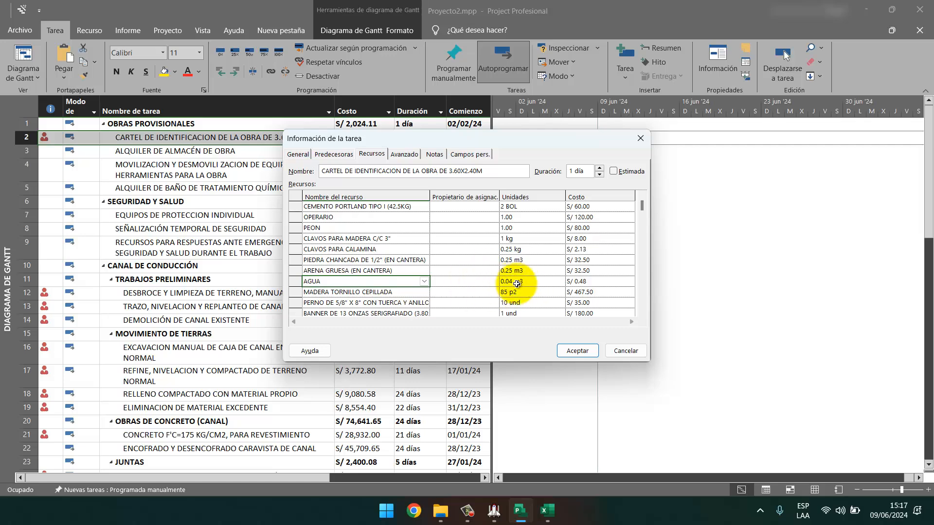
{"action": "left_click_drag", "start_coordinate": [485, 137], "coordinate": [699, 108]}
{"action": "left_click_drag", "start_coordinate": [639, 116], "coordinate": [650, 106]}
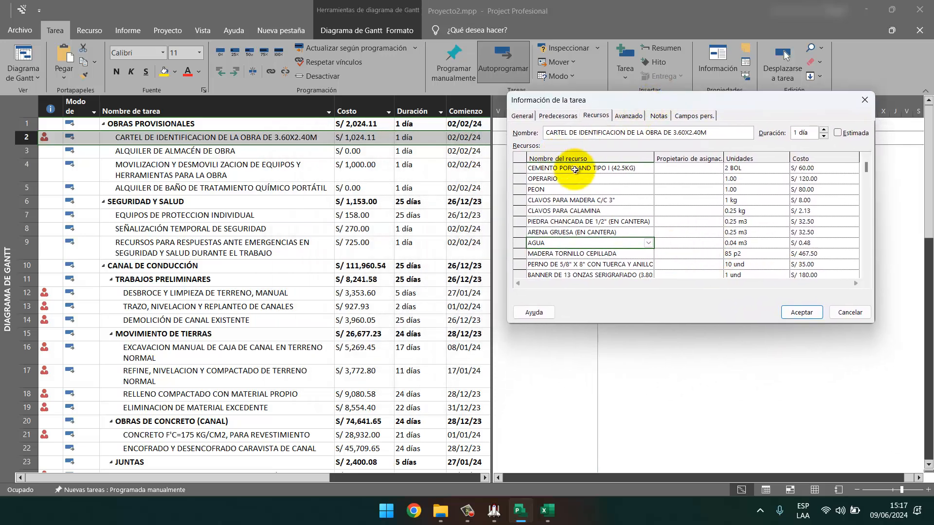
Change the HERRAMIENTAS MANUALES cost to 5.95 and accept, giving S/ 1,024.06.
{"action": "left_click", "coordinate": [864, 274]}
{"action": "left_click", "coordinate": [865, 274]}
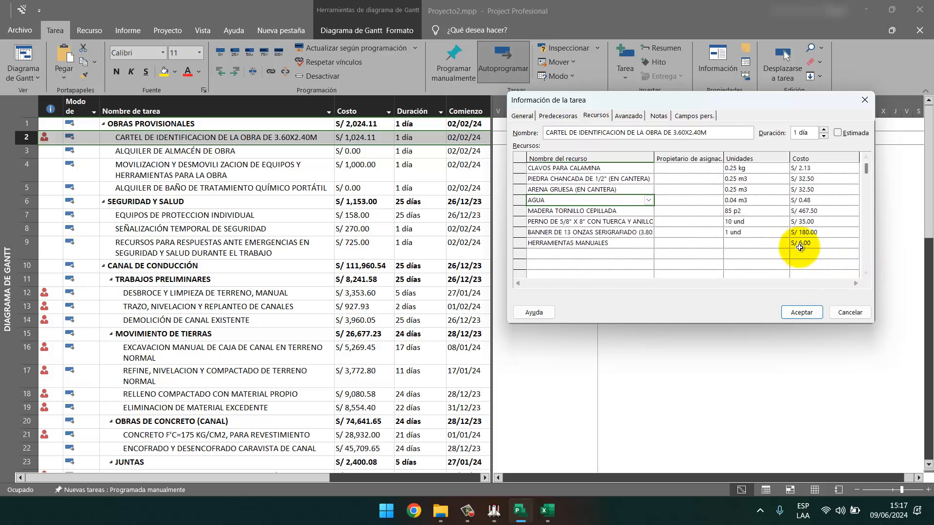
{"action": "left_click", "coordinate": [805, 242]}
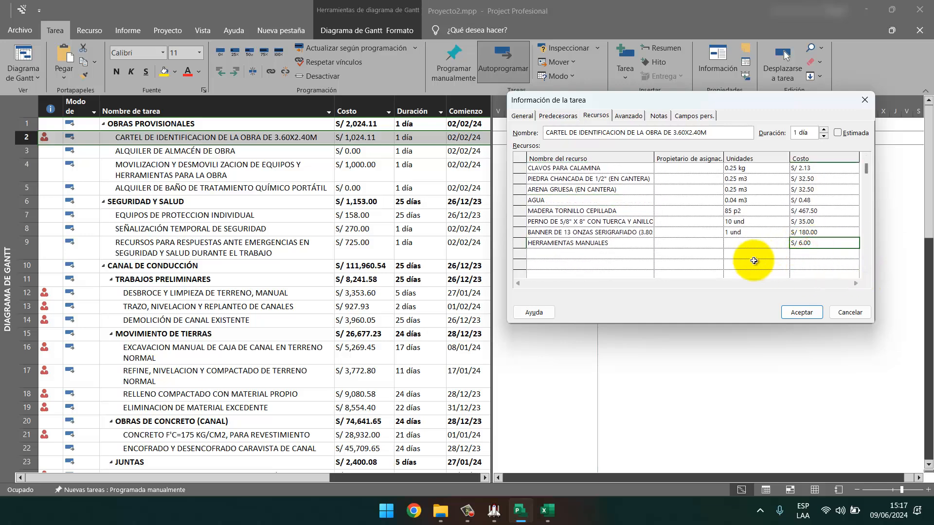
{"action": "type", "text": "5.95"}
{"action": "key", "text": "Return"}
{"action": "left_click", "coordinate": [801, 312]}
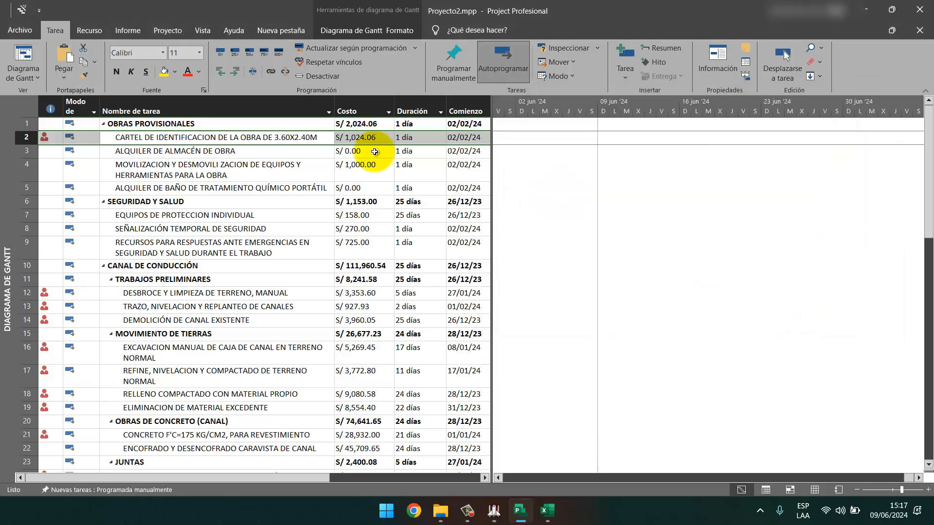
{"action": "left_click", "coordinate": [499, 522]}
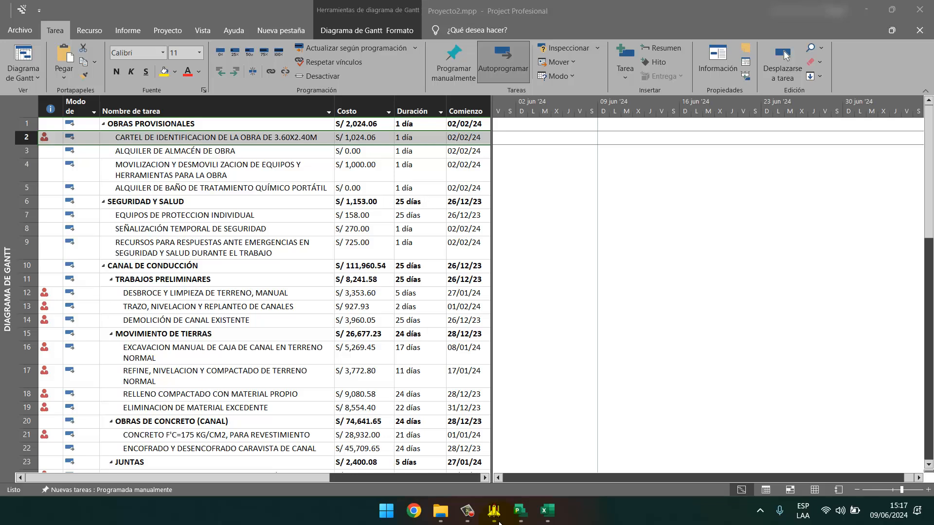
Set the ALQUILER DE ALMACÉN DE OBRA resource cost to 1000, matching the S10 budget item.
{"action": "left_click", "coordinate": [229, 151]}
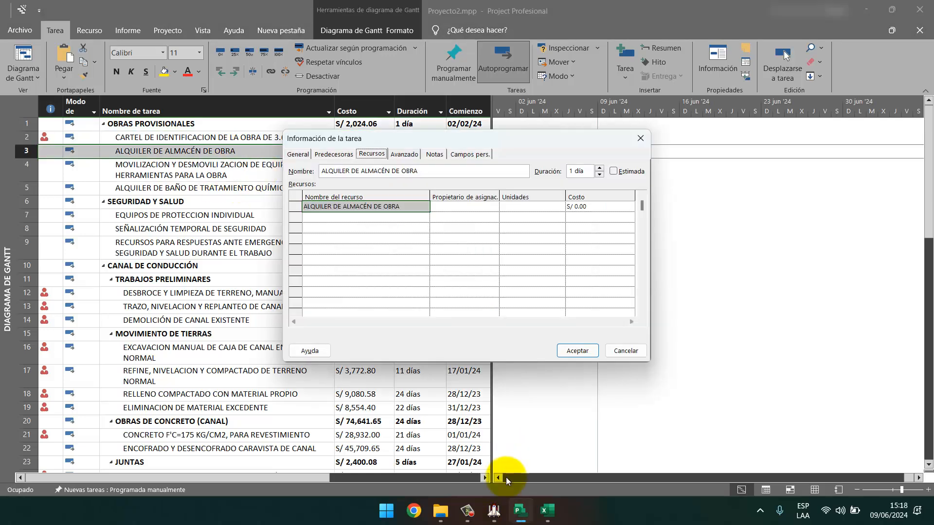
{"action": "left_click", "coordinate": [494, 511]}
{"action": "key", "text": "Down"}
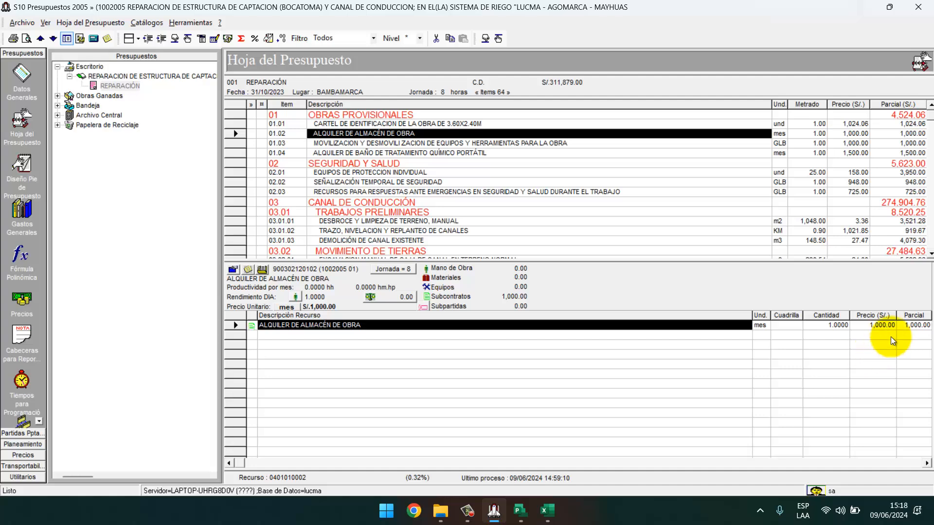
{"action": "left_click", "coordinate": [864, 7]}
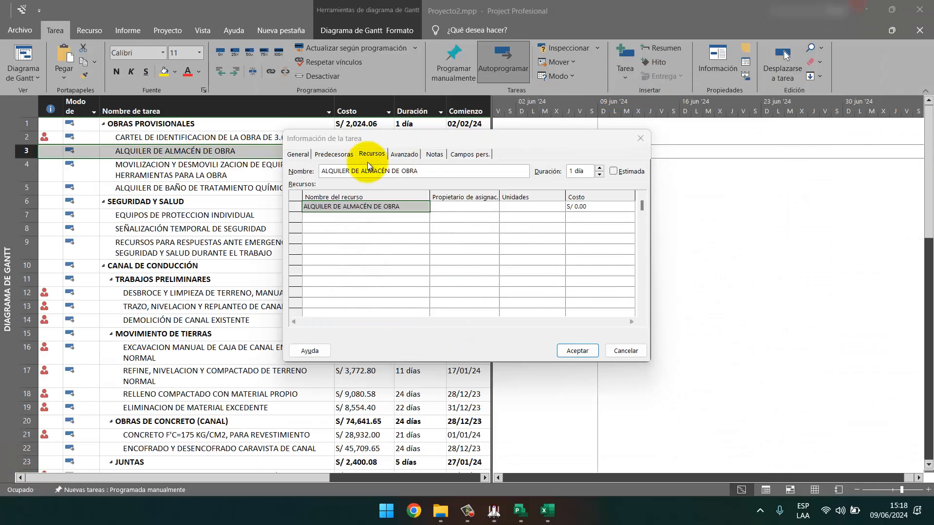
{"action": "left_click", "coordinate": [592, 207]}
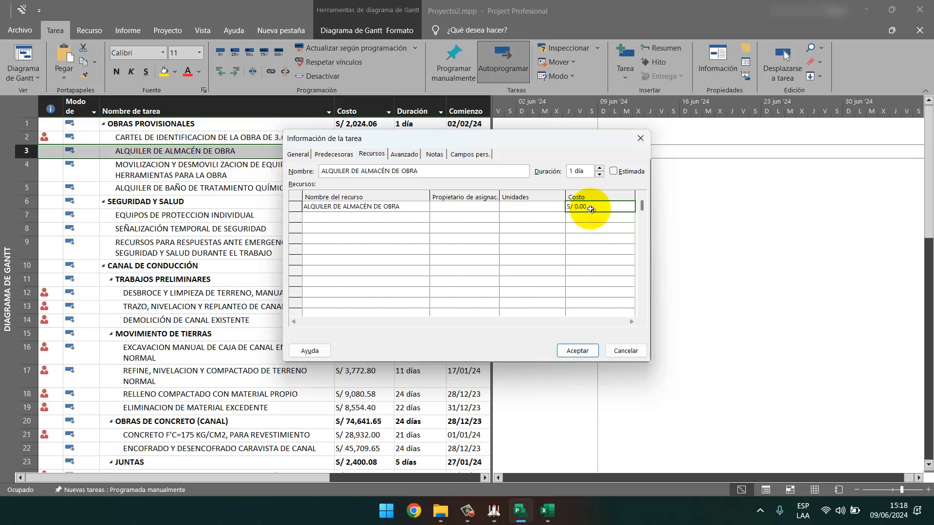
{"action": "type", "text": "1000"}
{"action": "key", "text": "Return"}
{"action": "left_click", "coordinate": [577, 351]}
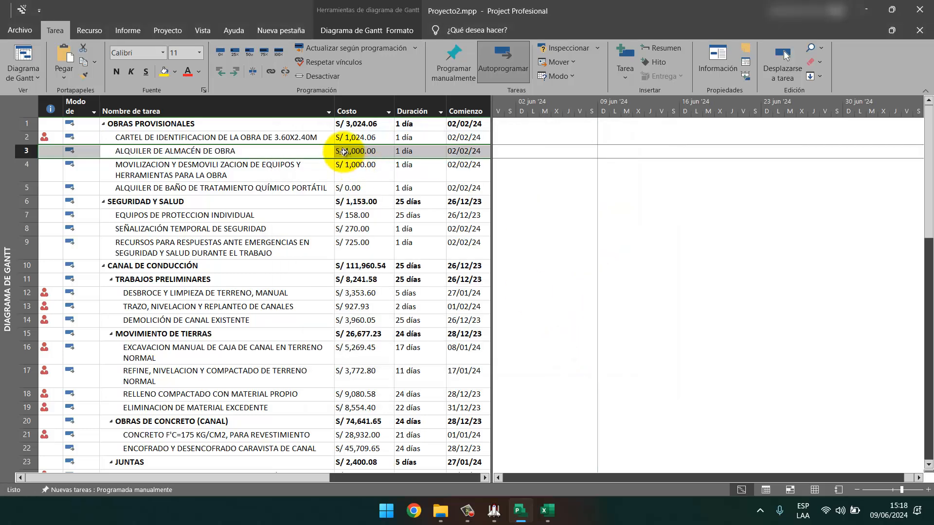
{"action": "left_click", "coordinate": [233, 168]}
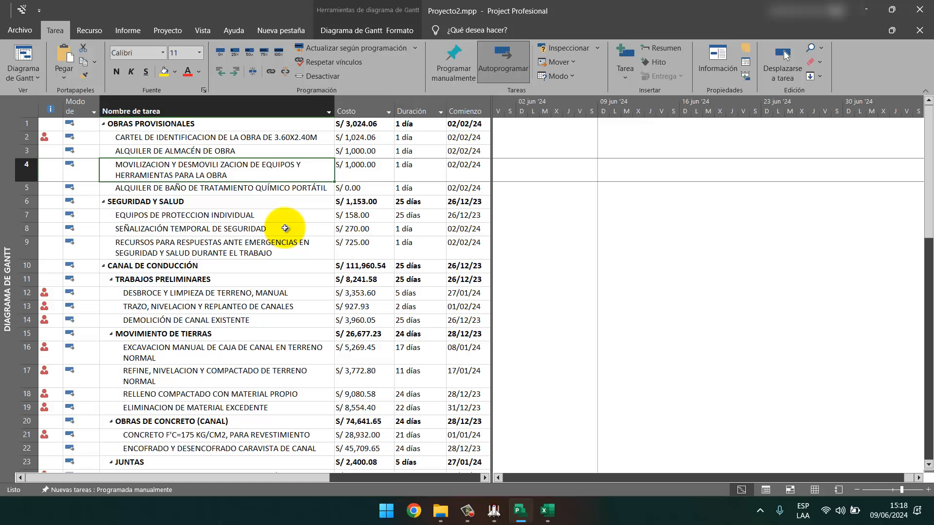
Confirm MOVILIZACION Y DESMOVILIZACION DE EQUIPOS keeps its 1 GLB resource at S/ 1,000.00, per S10.
{"action": "right_click", "coordinate": [284, 171]}
{"action": "left_click", "coordinate": [340, 374]}
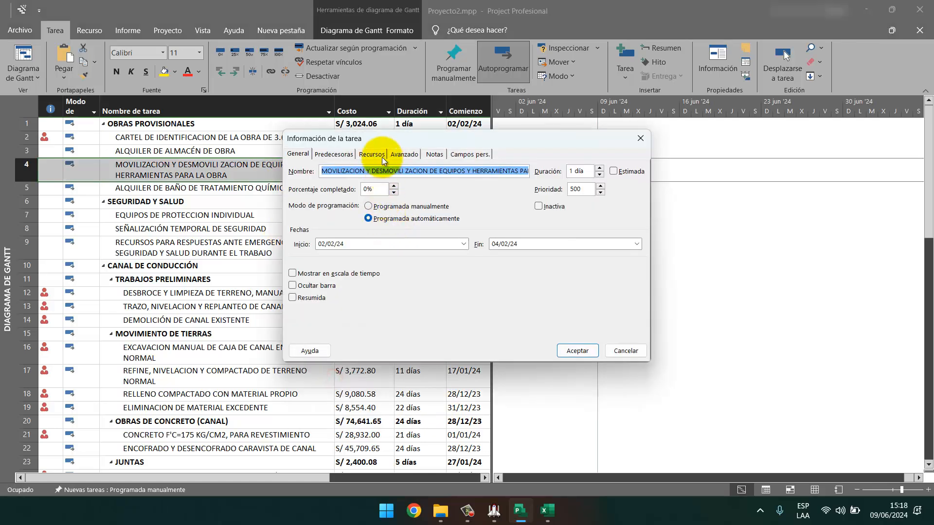
{"action": "left_click", "coordinate": [381, 156]}
{"action": "left_click", "coordinate": [494, 516]}
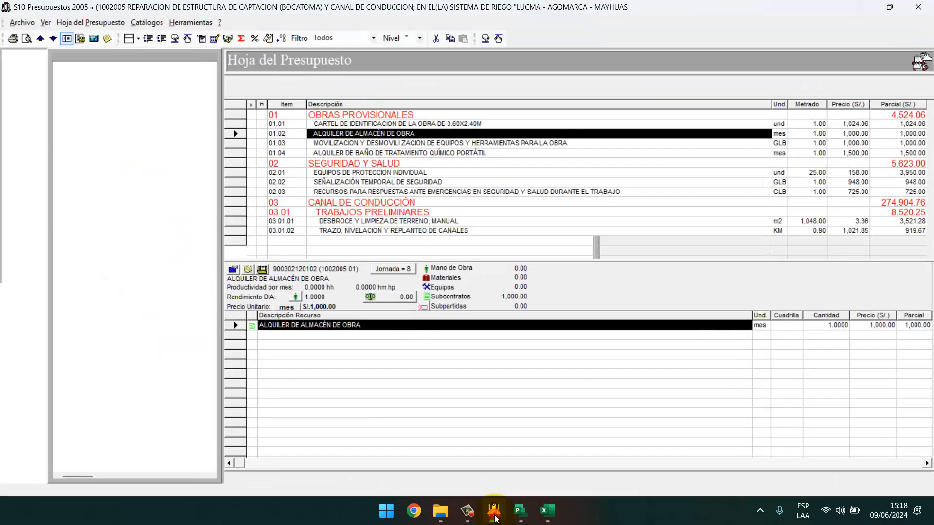
{"action": "left_click", "coordinate": [495, 517]}
{"action": "left_click", "coordinate": [494, 517]}
{"action": "left_click", "coordinate": [452, 142]}
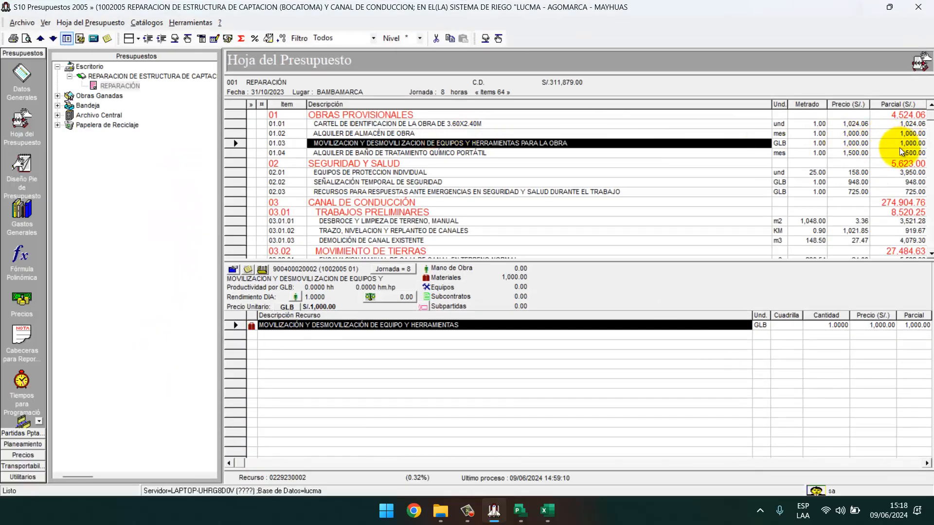
{"action": "left_click", "coordinate": [860, 7]}
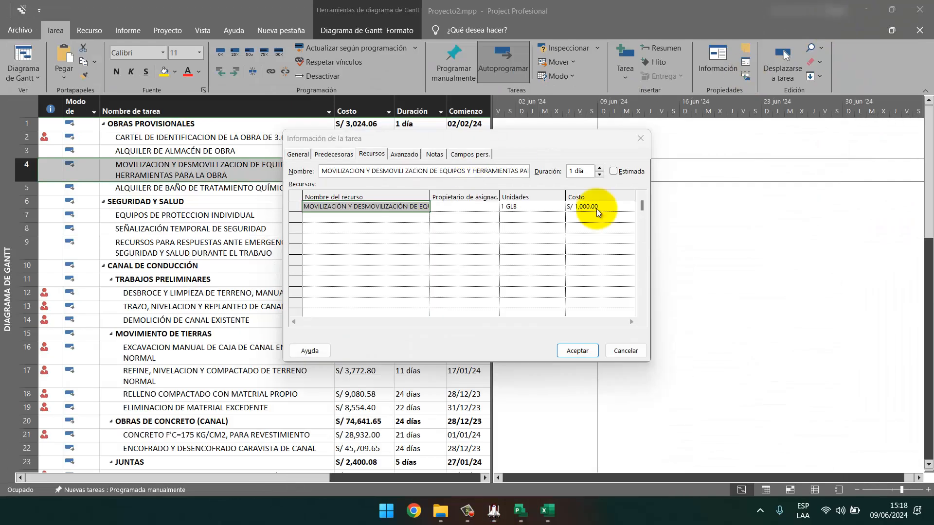
{"action": "left_click", "coordinate": [586, 351]}
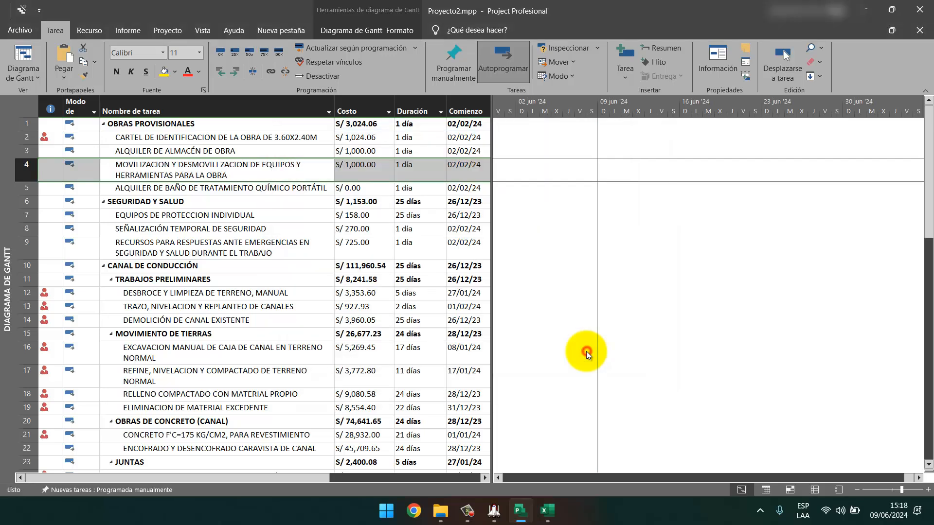
{"action": "left_click", "coordinate": [309, 170]}
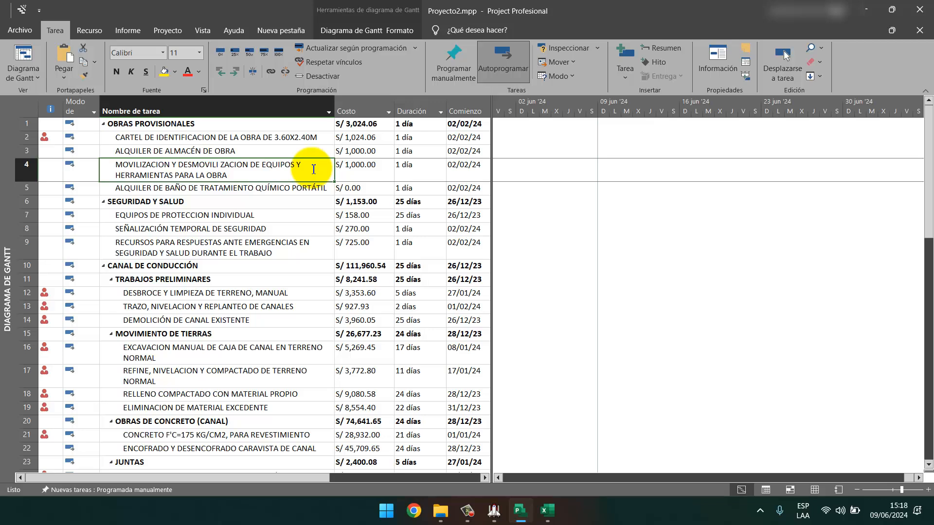
{"action": "left_click", "coordinate": [308, 189]}
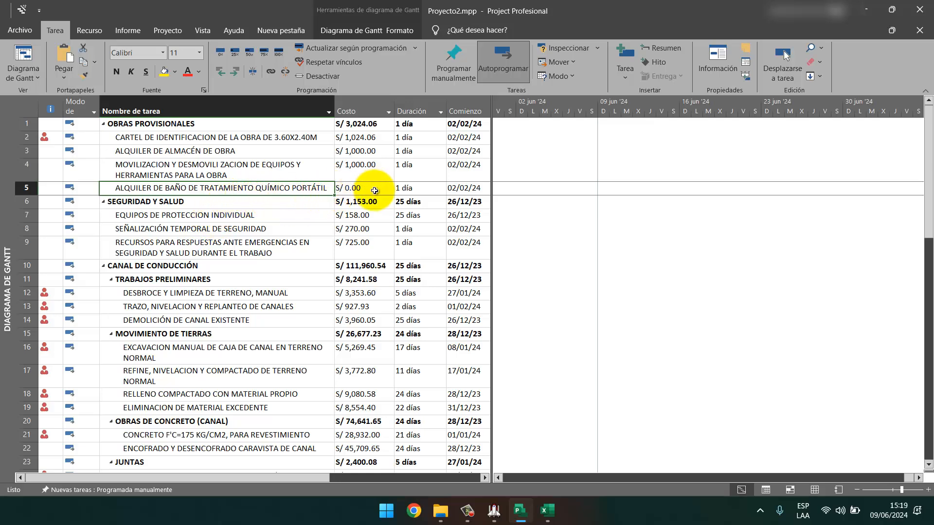
Give the portable chemical toilet rental task a 1,500 cost, checked against S10 item 01.04.
{"action": "key", "text": "alt+Tab"}
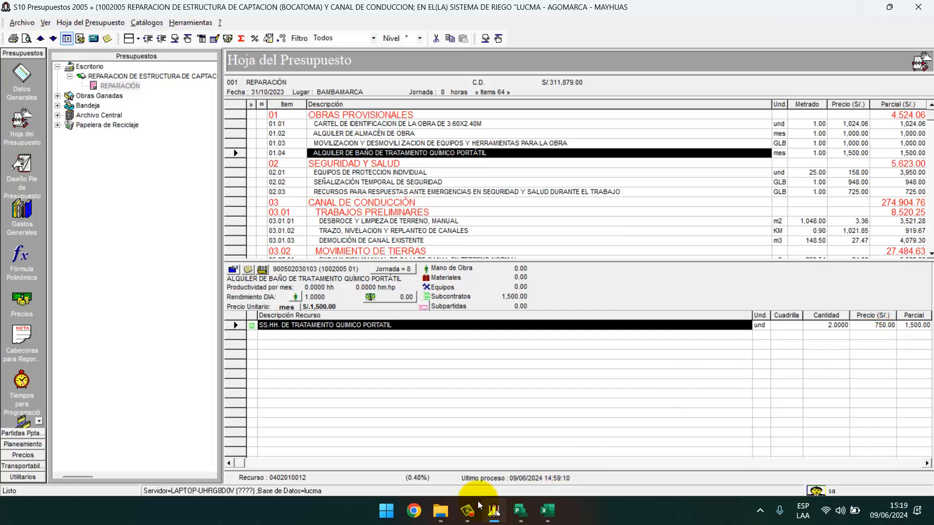
{"action": "left_click", "coordinate": [520, 511]}
{"action": "right_click", "coordinate": [292, 188]}
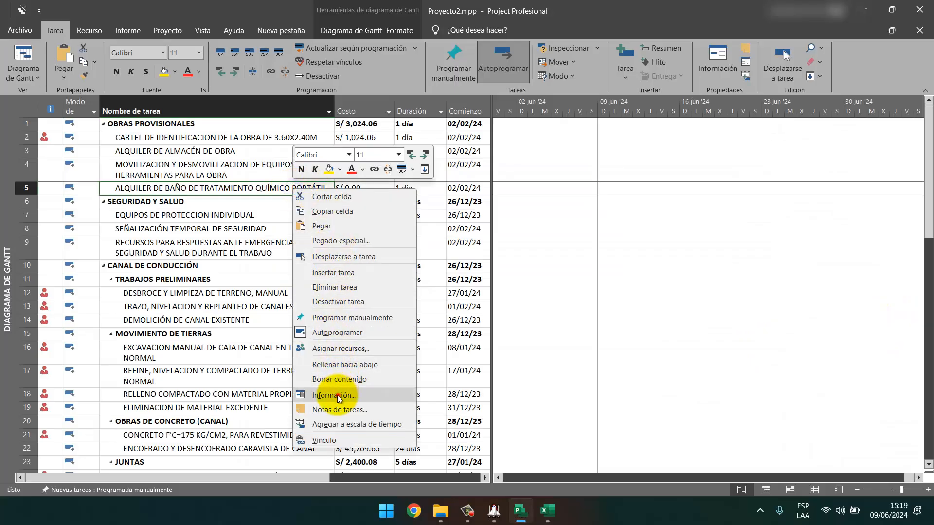
{"action": "left_click", "coordinate": [337, 395]}
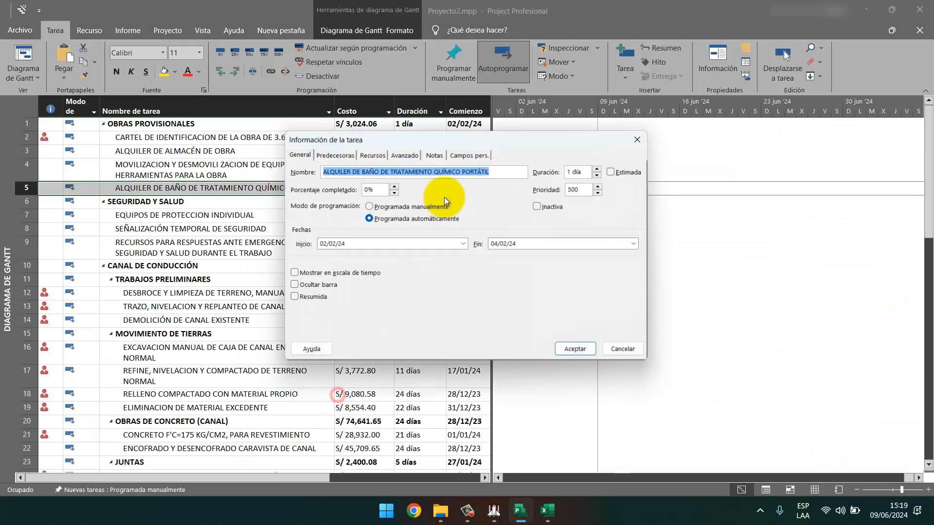
{"action": "left_click", "coordinate": [371, 154]}
{"action": "left_click", "coordinate": [598, 206]}
{"action": "type", "text": "1,500"}
{"action": "key", "text": "Return"}
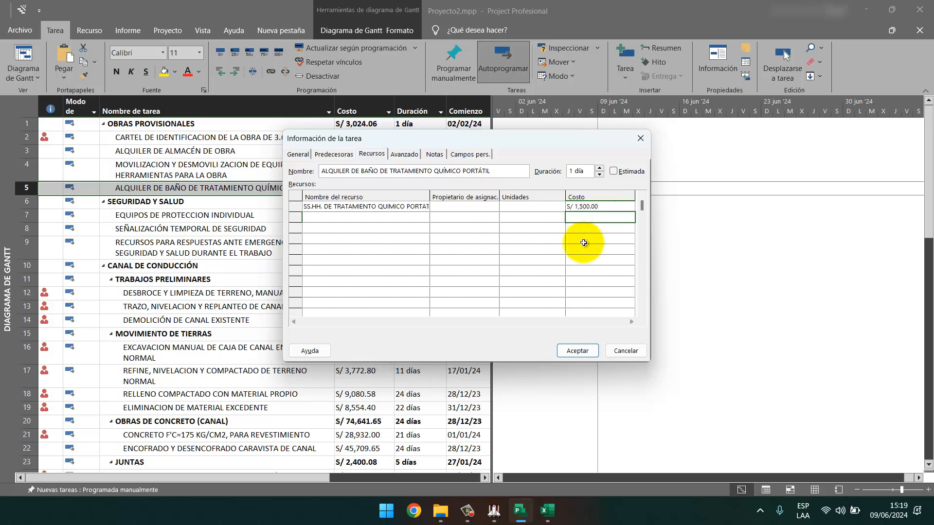
{"action": "left_click", "coordinate": [577, 351]}
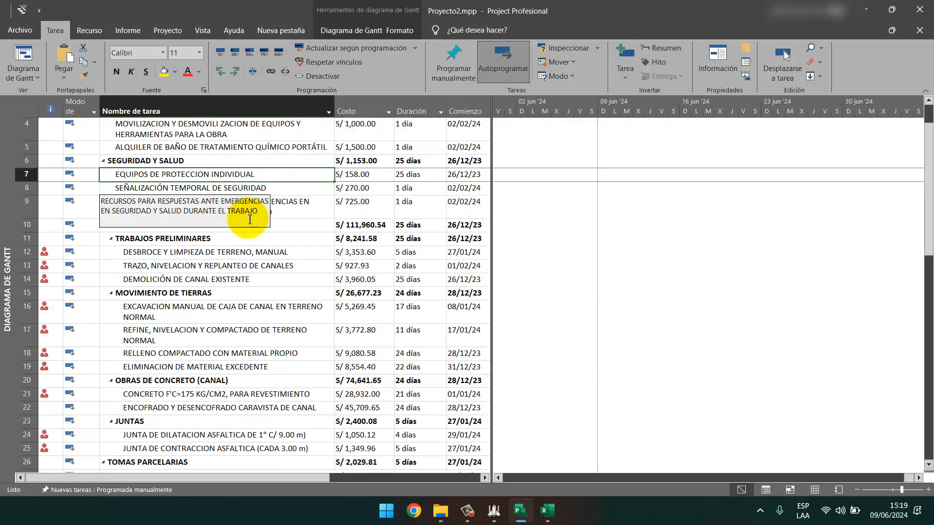
{"action": "scroll", "coordinate": [243, 212], "scroll_direction": "up", "scroll_amount": 1}
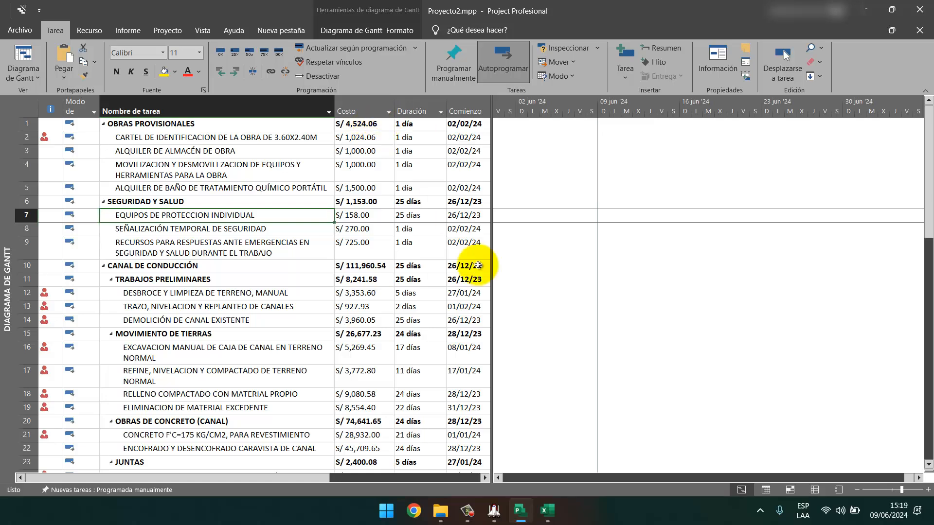
{"action": "left_click", "coordinate": [493, 510]}
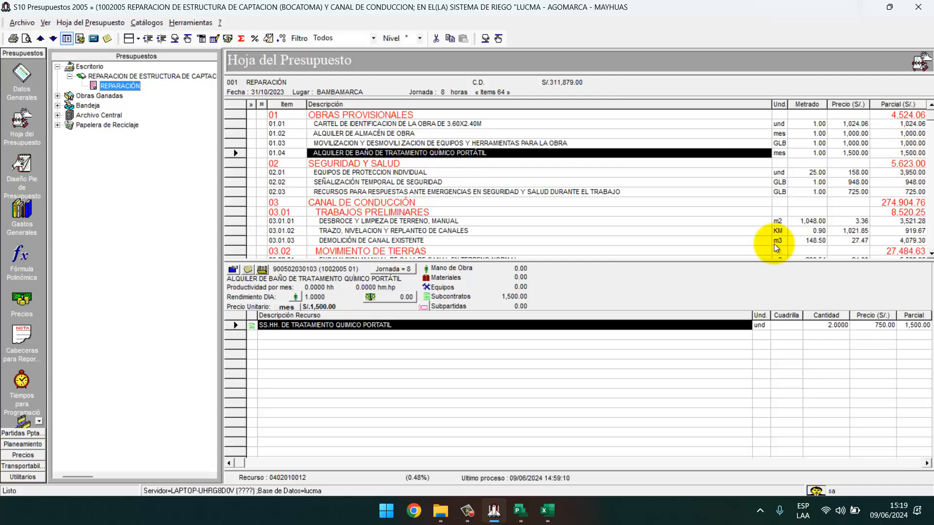
{"action": "left_click", "coordinate": [521, 511]}
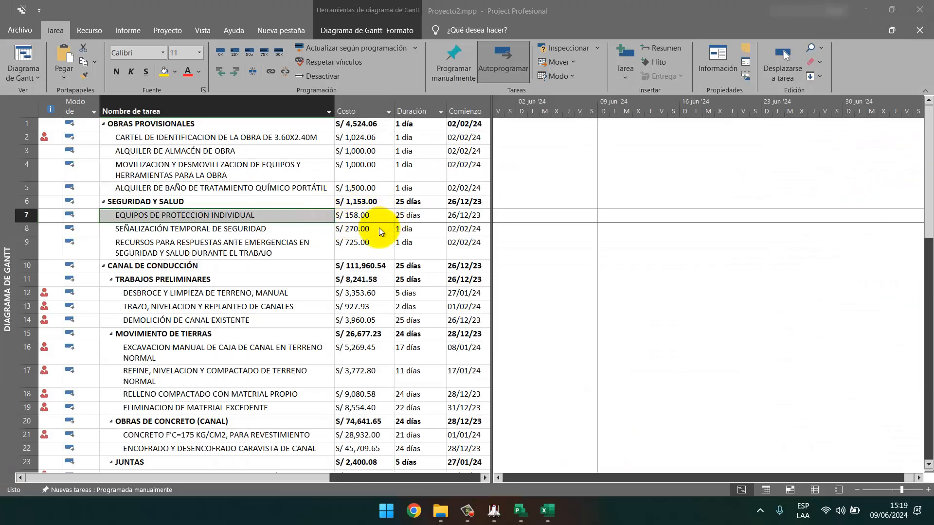
Open the protective equipment task's resources alongside its S10 budget breakdown.
{"action": "right_click", "coordinate": [244, 218]}
{"action": "left_click", "coordinate": [317, 412]}
{"action": "left_click", "coordinate": [376, 156]}
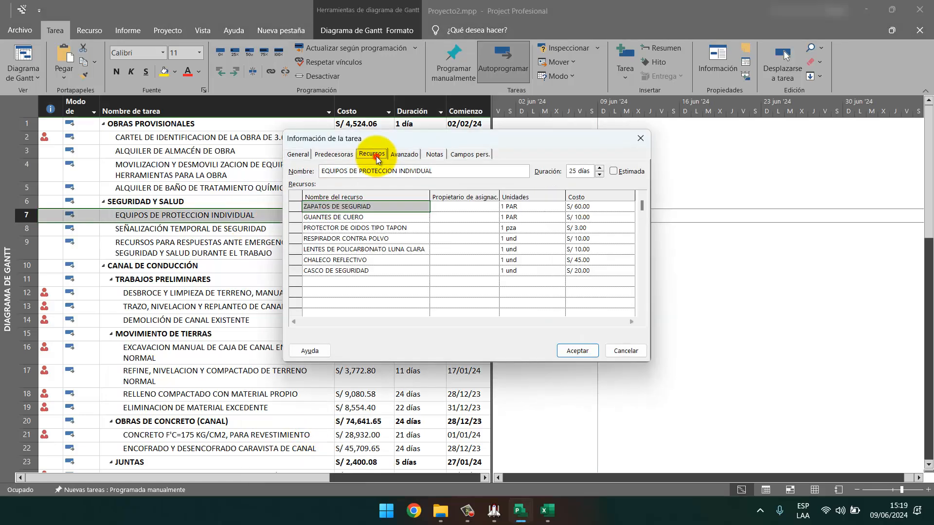
{"action": "left_click_drag", "start_coordinate": [474, 142], "coordinate": [243, 80]}
{"action": "left_click", "coordinate": [493, 511]}
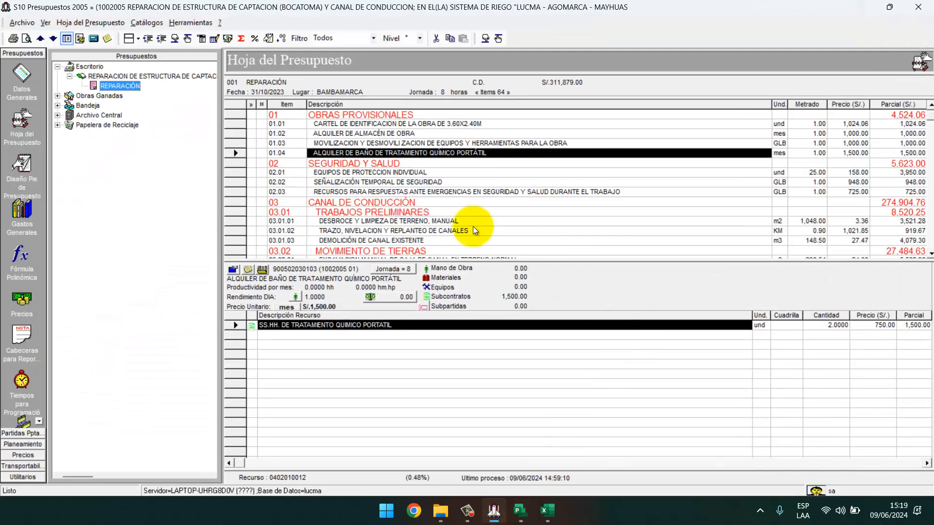
{"action": "left_click", "coordinate": [436, 173]}
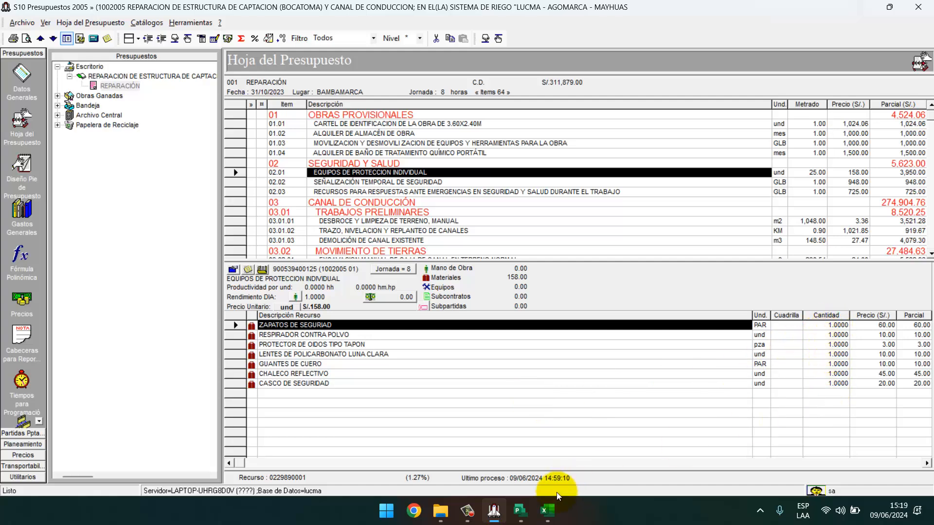
{"action": "left_click", "coordinate": [520, 510]}
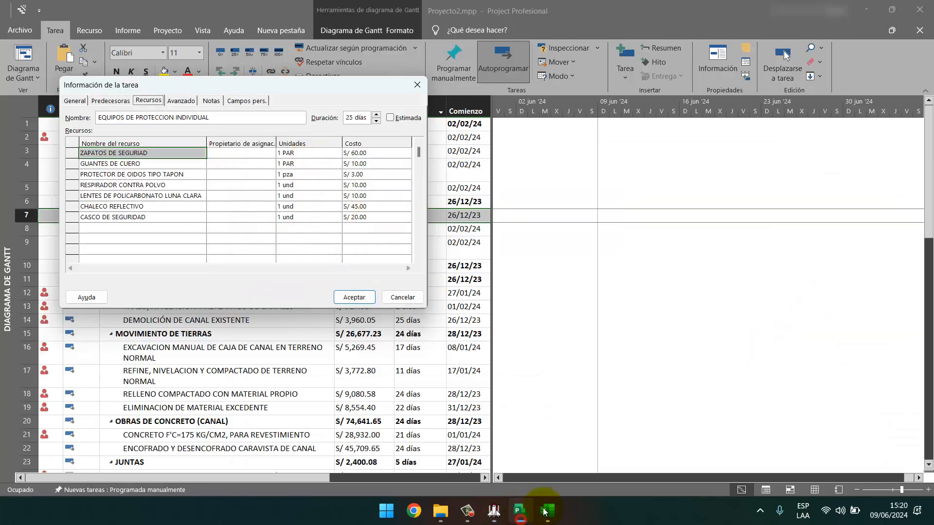
Match the resource units to S10, bringing the task to S/ 3,950.00, then view item 02.02.
{"action": "key", "text": "alt+Tab"}
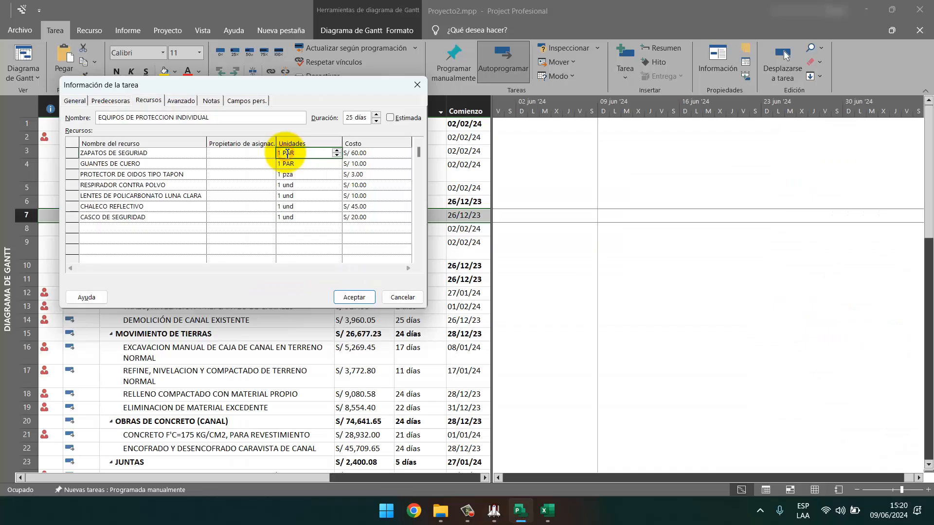
{"action": "key", "text": "Return"}
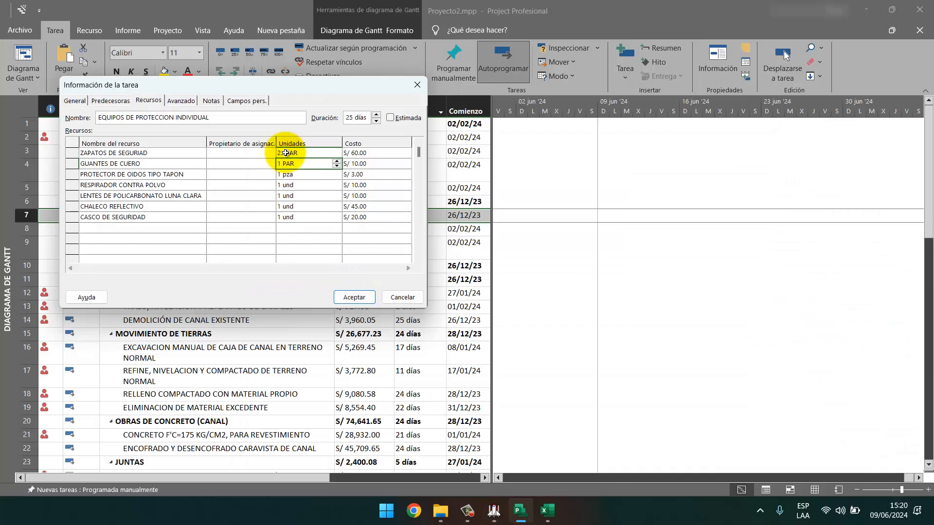
{"action": "key", "text": "Return"}
{"action": "key", "text": "Return"}
{"action": "key", "text": "Return"}
{"action": "key", "text": "Return"}
{"action": "key", "text": "Return"}
{"action": "key", "text": "Return"}
{"action": "left_click", "coordinate": [344, 298]}
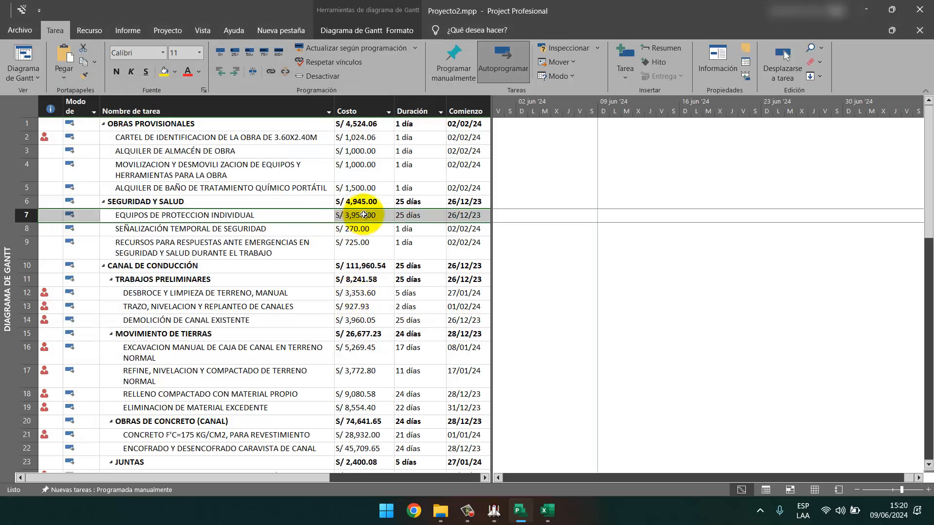
{"action": "left_click", "coordinate": [493, 510]}
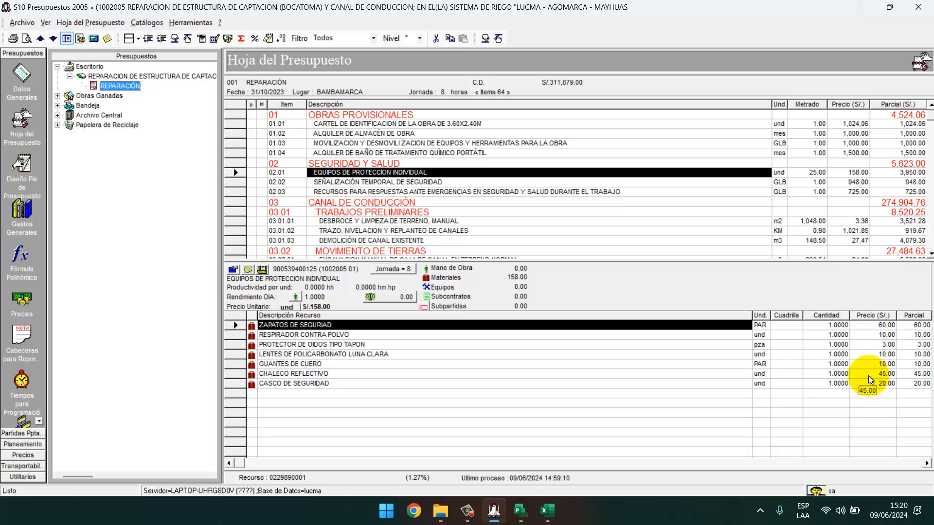
{"action": "left_click", "coordinate": [399, 182]}
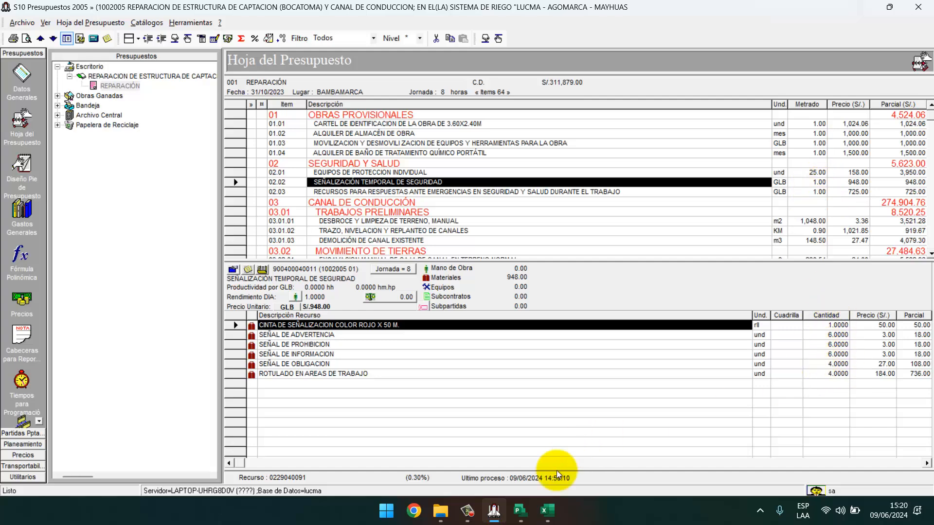
Open the resources of task 8, SEÑALIZACIÓN TEMPORAL DE SEGURIDAD, and compare them with S10.
{"action": "left_click", "coordinate": [520, 511]}
{"action": "right_click", "coordinate": [266, 228]}
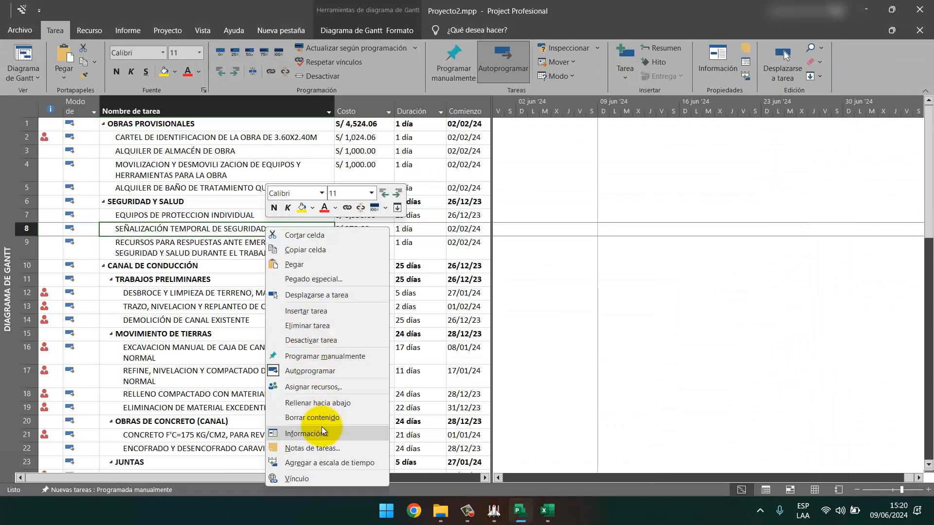
{"action": "left_click", "coordinate": [322, 432]}
{"action": "left_click", "coordinate": [372, 153]}
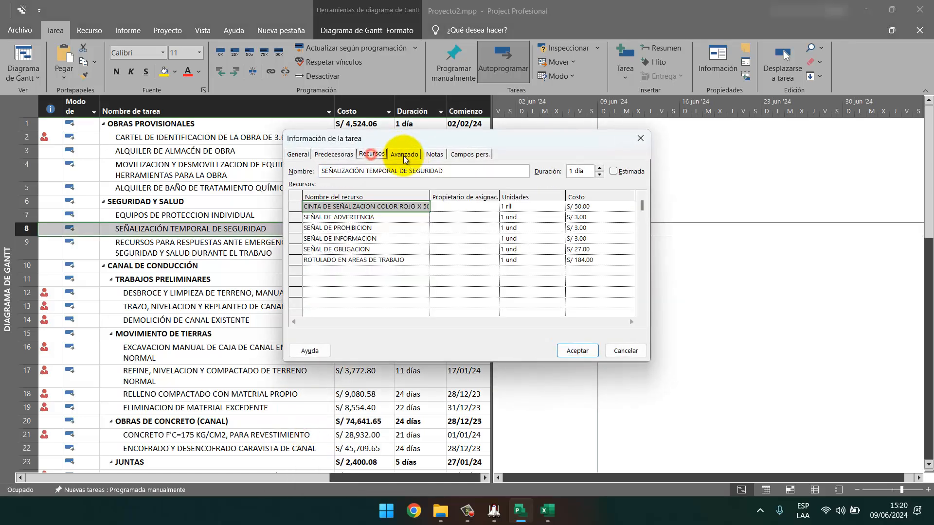
{"action": "left_click", "coordinate": [500, 516]}
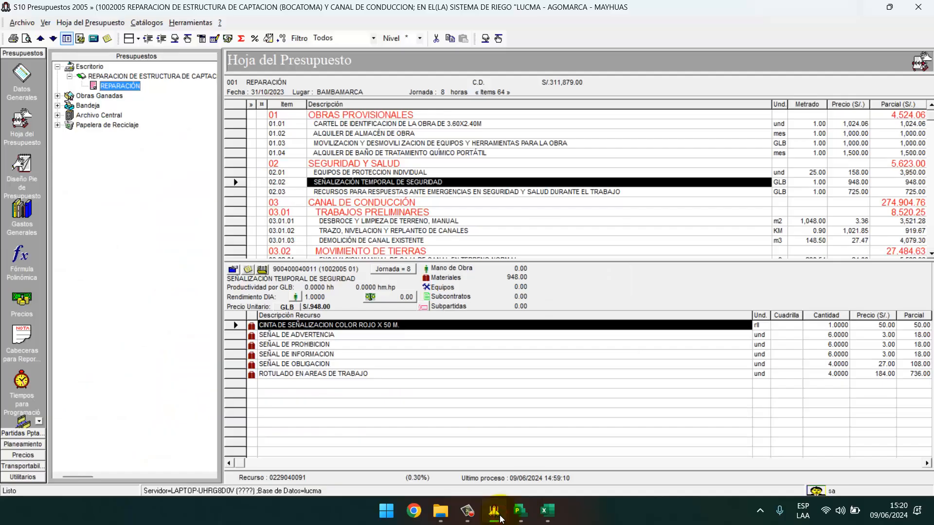
{"action": "left_click", "coordinate": [500, 516]}
{"action": "left_click", "coordinate": [500, 516]}
{"action": "left_click", "coordinate": [500, 516]}
Set the signage resource units to 6, 6, 6, 4, 4 so the task costs S/ 948.00.
{"action": "left_click", "coordinate": [511, 223]}
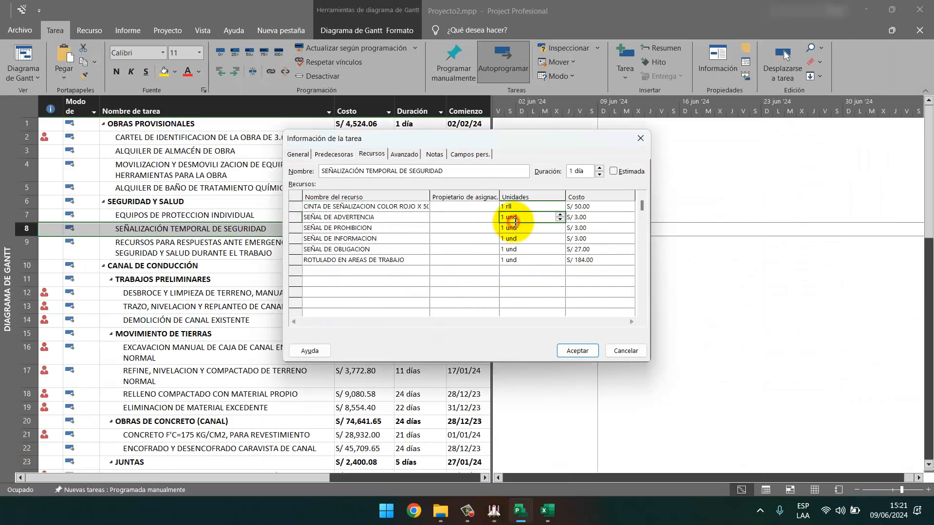
{"action": "left_click", "coordinate": [492, 512]}
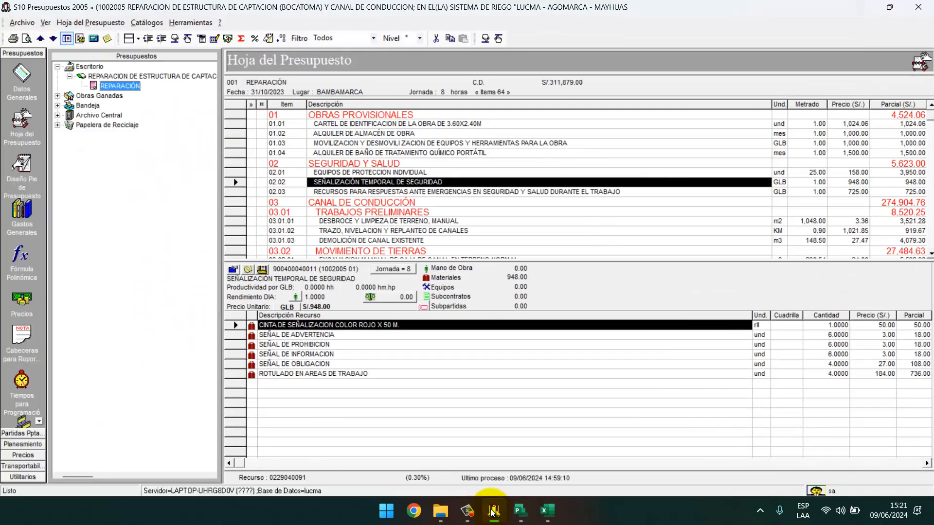
{"action": "left_click", "coordinate": [492, 511]}
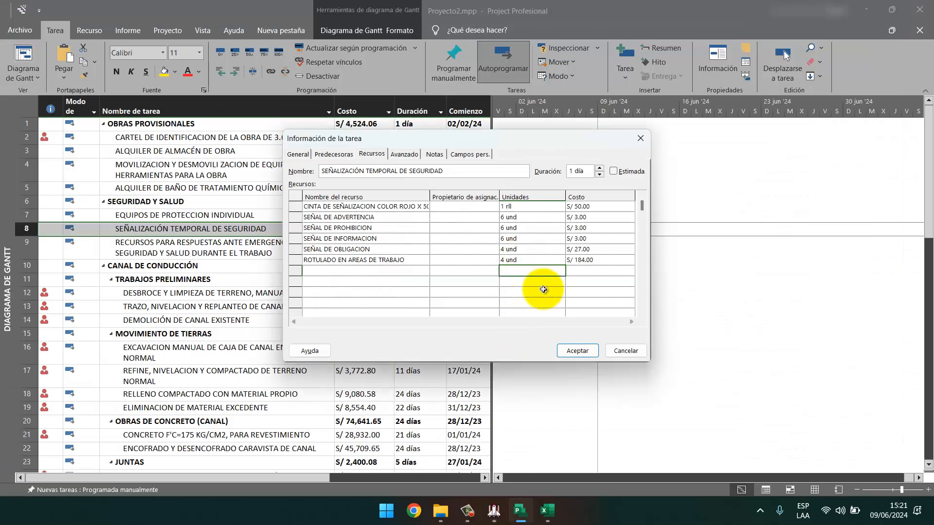
{"action": "left_click", "coordinate": [577, 350]}
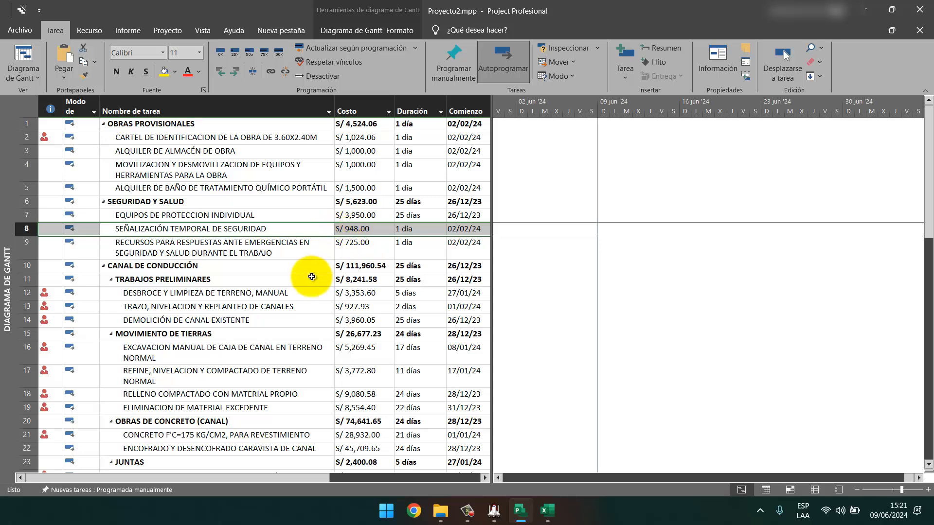
Check S10 item 02.03's resources and select the emergency response task in Project.
{"action": "left_click", "coordinate": [492, 521]}
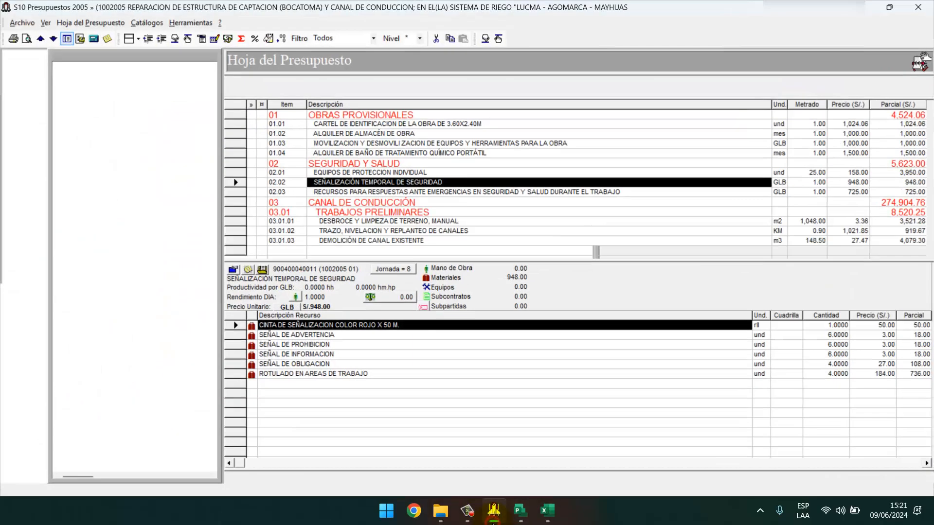
{"action": "left_click", "coordinate": [438, 192]}
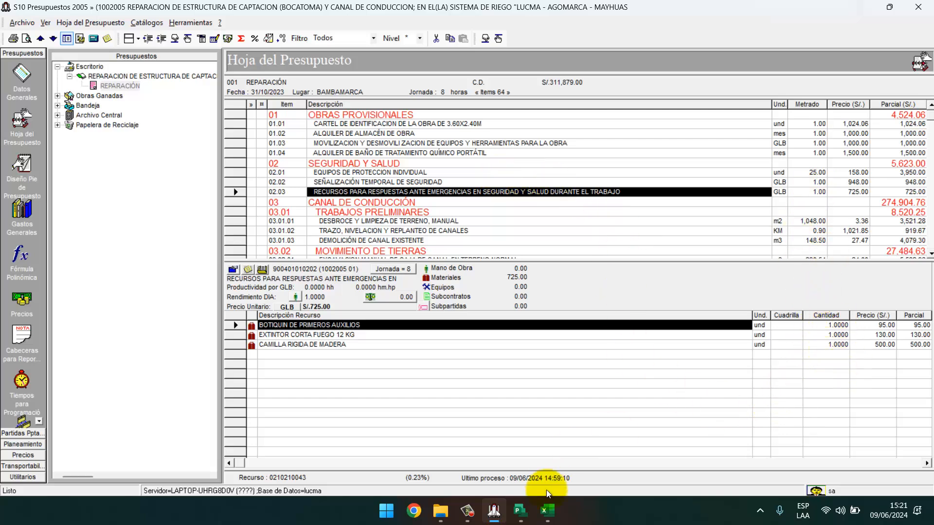
{"action": "left_click", "coordinate": [497, 517]}
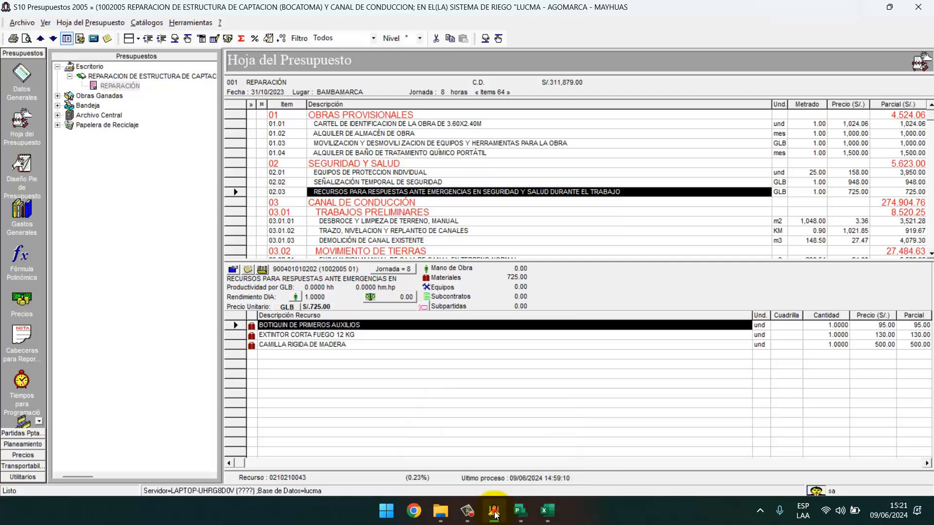
{"action": "left_click", "coordinate": [306, 247]}
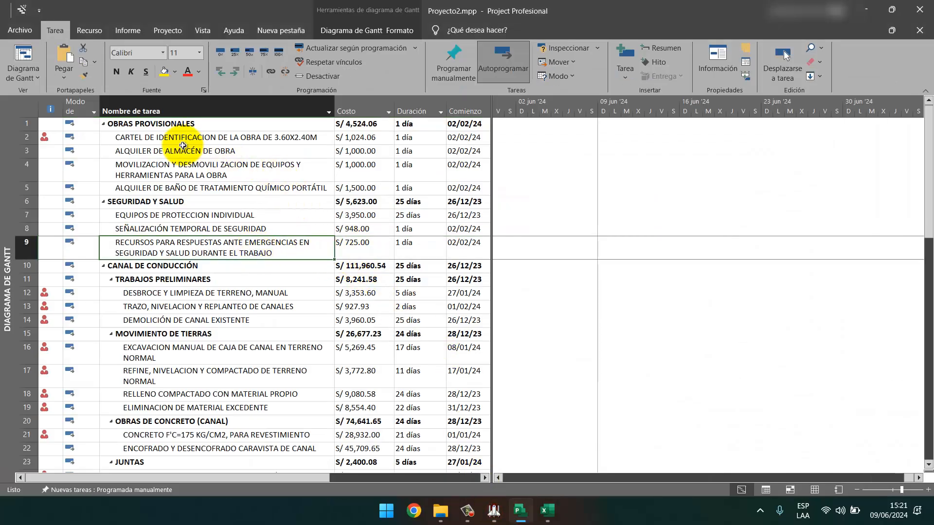
{"action": "left_click", "coordinate": [147, 204]}
{"action": "left_click", "coordinate": [171, 124]}
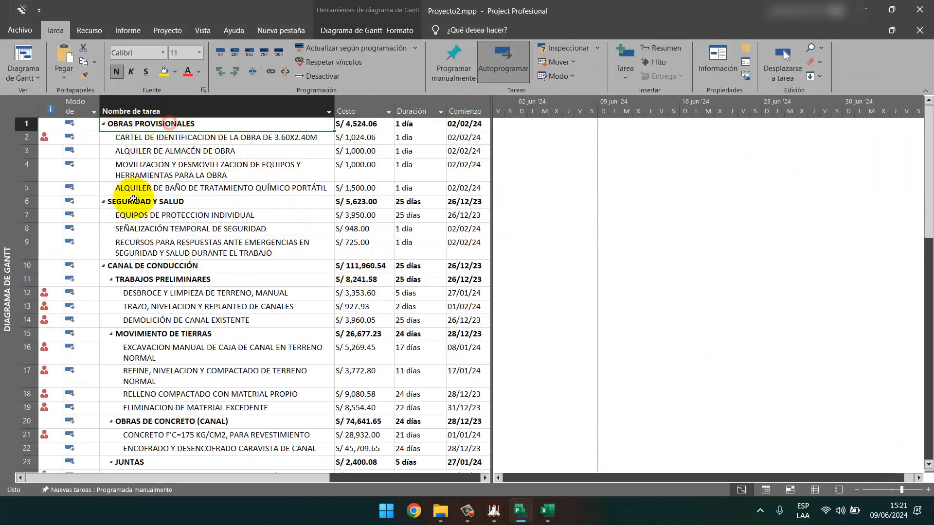
{"action": "left_click", "coordinate": [136, 197]}
{"action": "left_click", "coordinate": [176, 124]}
{"action": "left_click", "coordinate": [150, 199]}
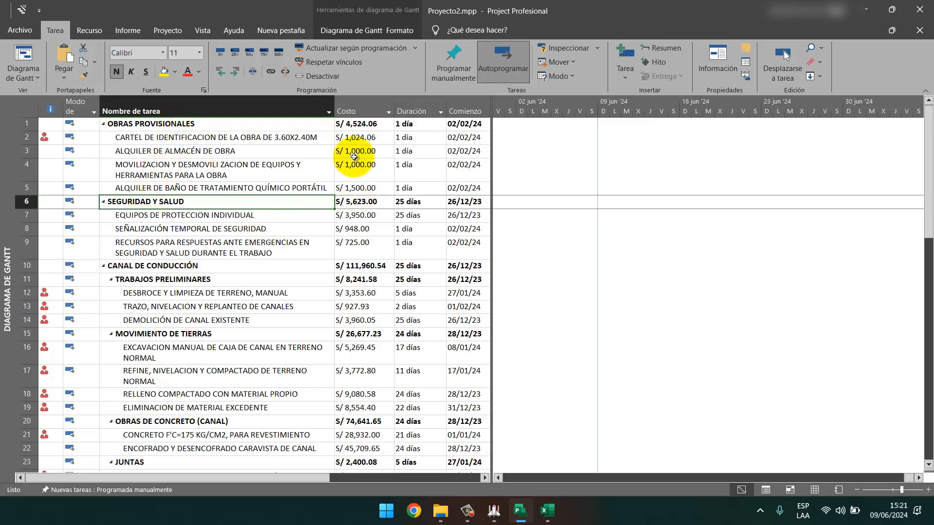
{"action": "left_click", "coordinate": [494, 513]}
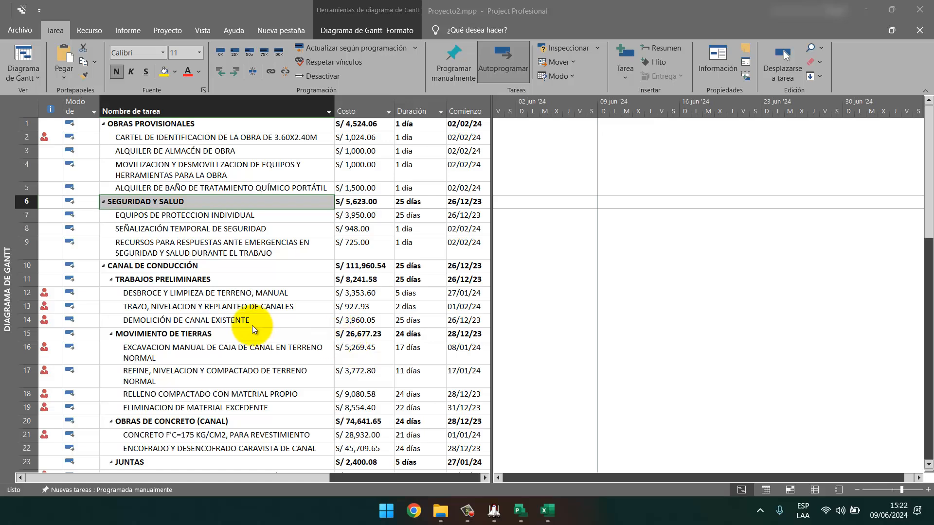
{"action": "scroll", "coordinate": [258, 325], "scroll_direction": "down", "scroll_amount": 2}
{"action": "left_click", "coordinate": [495, 515]}
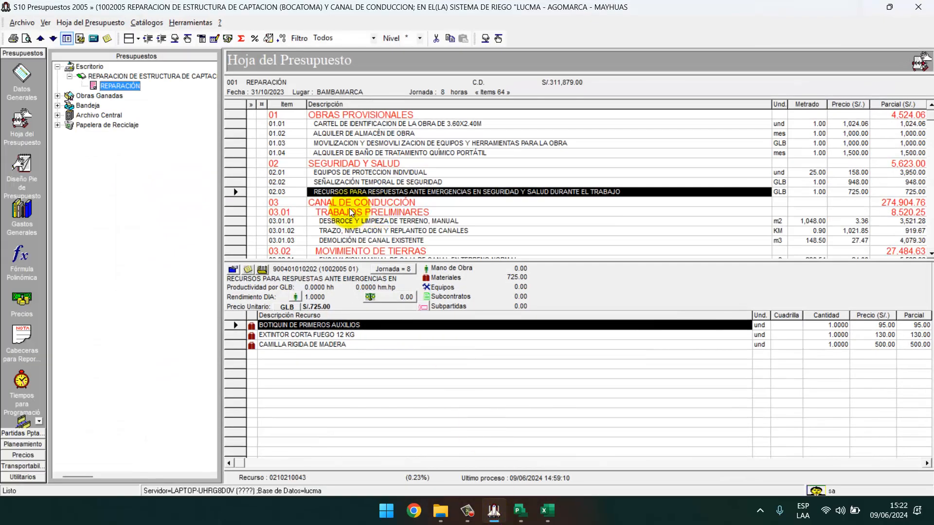
{"action": "scroll", "coordinate": [372, 207], "scroll_direction": "down", "scroll_amount": 2}
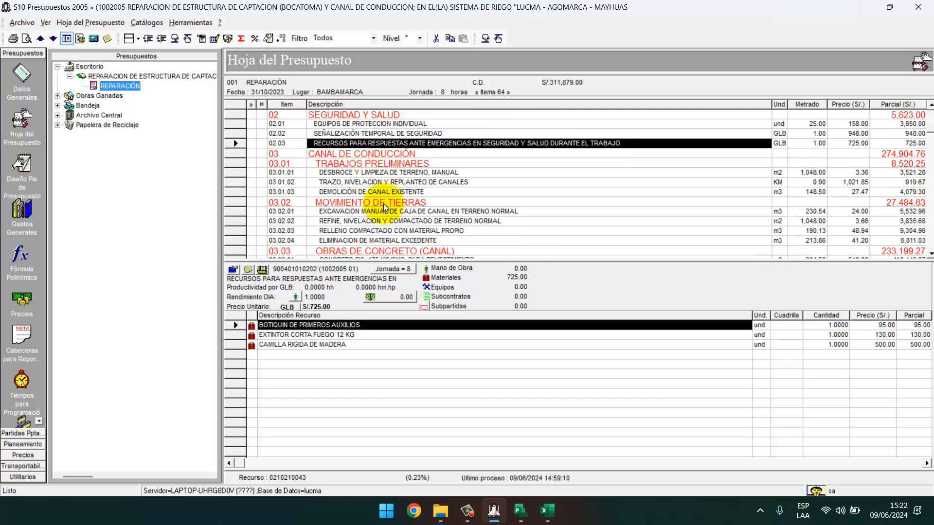
{"action": "scroll", "coordinate": [383, 203], "scroll_direction": "down", "scroll_amount": 2}
{"action": "left_click", "coordinate": [384, 143]}
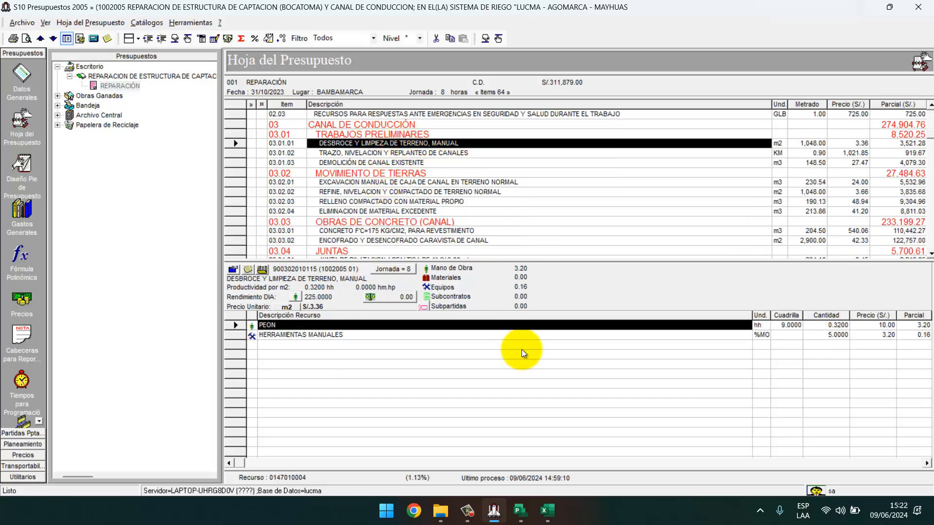
{"action": "key", "text": "XF86AudioLowerVolume"}
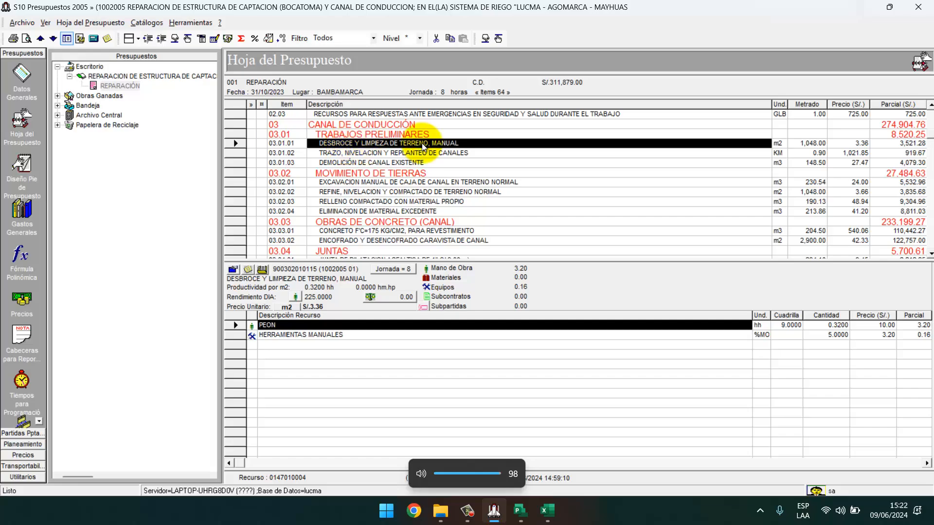
{"action": "key", "text": "alt+Tab"}
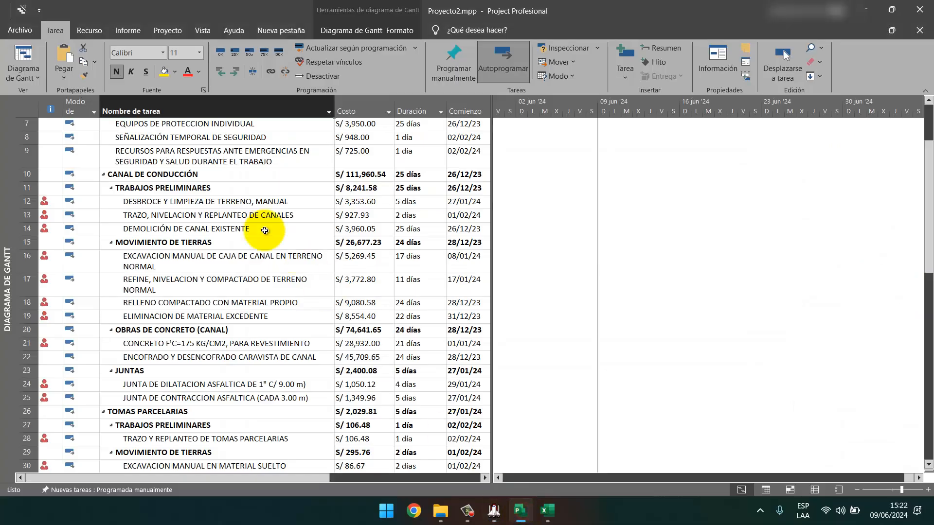
Open the resource details of DESBROCE Y LIMPIEZA DE TERRENO, MANUAL and find HERRAMIENTAS MANUALES in S10.
{"action": "left_click", "coordinate": [242, 203]}
{"action": "right_click", "coordinate": [241, 204]}
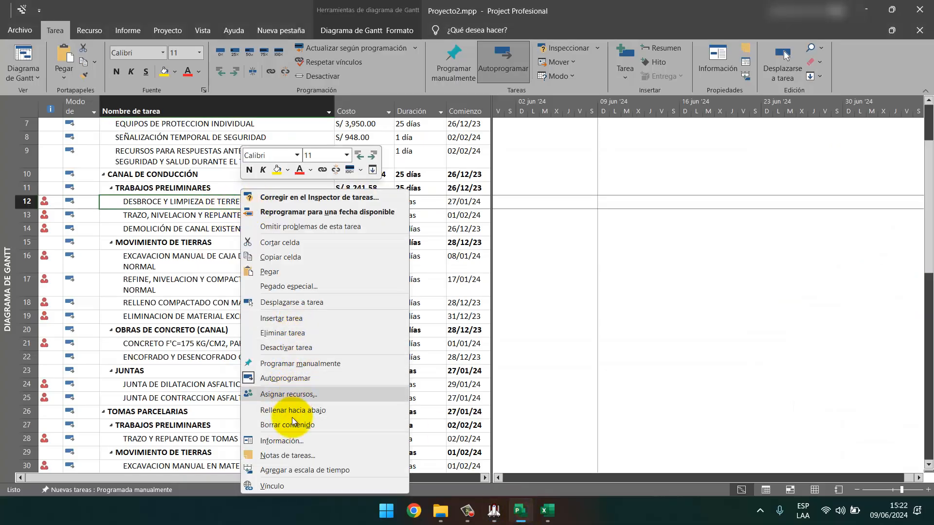
{"action": "left_click", "coordinate": [289, 441]}
{"action": "left_click_drag", "start_coordinate": [479, 139], "coordinate": [259, 229]}
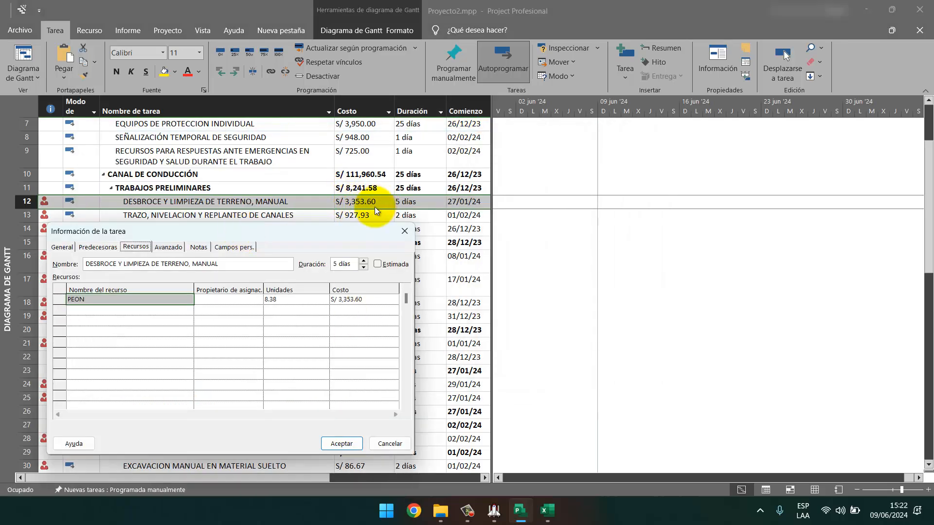
{"action": "left_click", "coordinate": [494, 511]}
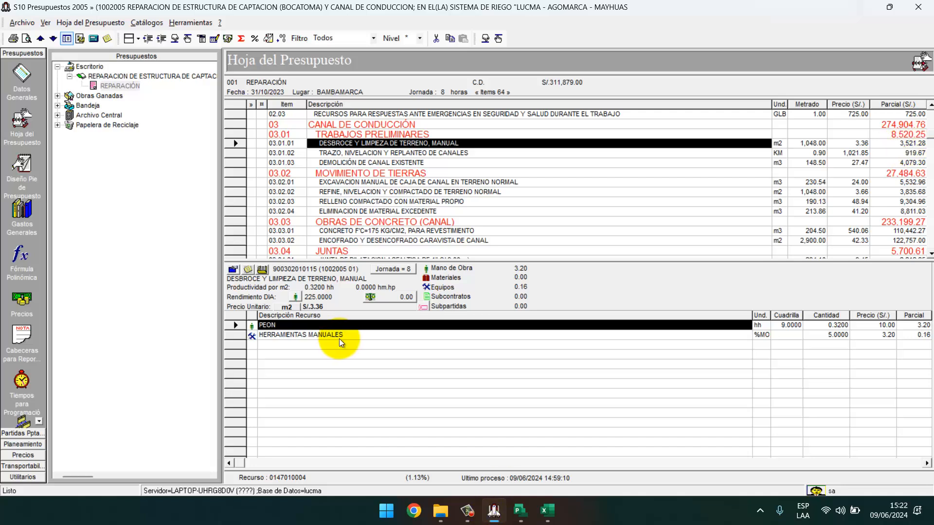
{"action": "left_click", "coordinate": [369, 335]}
{"action": "left_click", "coordinate": [519, 513]}
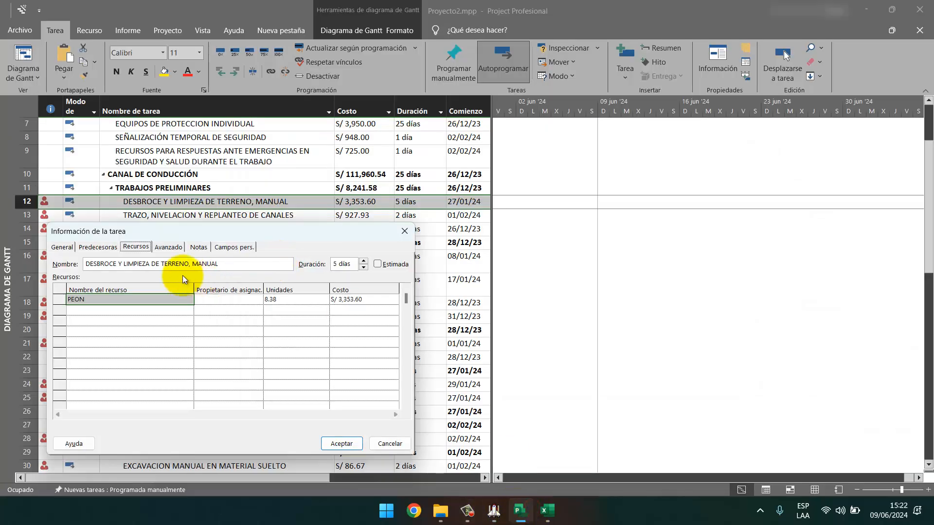
{"action": "left_click_drag", "start_coordinate": [261, 230], "coordinate": [380, 218]}
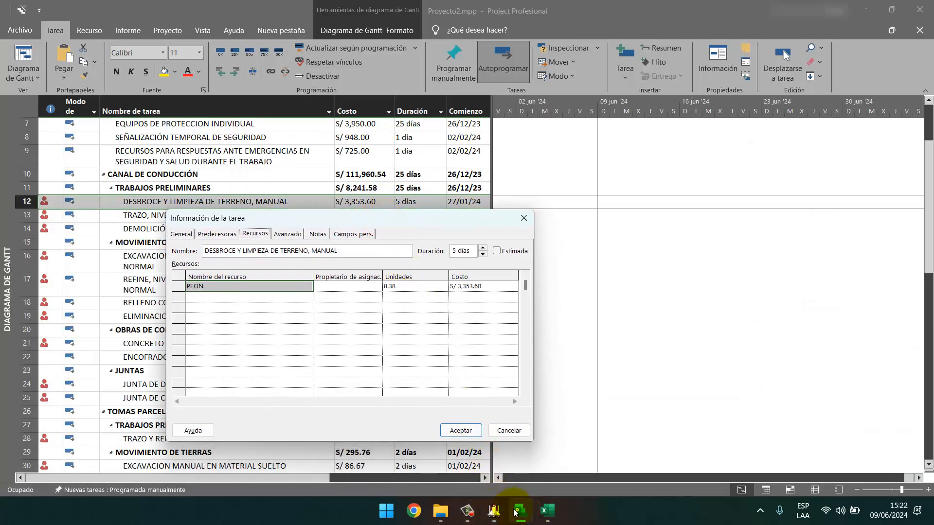
{"action": "left_click", "coordinate": [494, 511]}
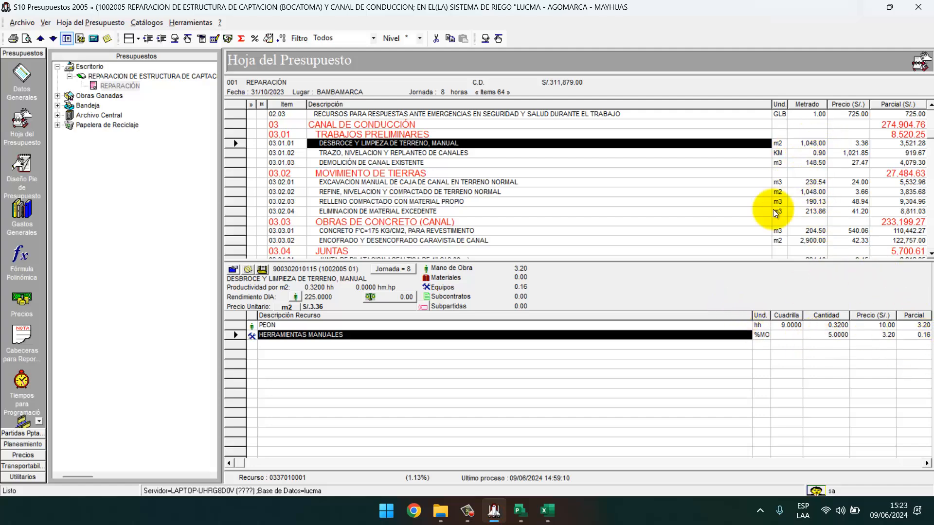
Compute the hand-tools cost, 0.16 × 1048, in Calculator.
{"action": "key", "text": "super"}
{"action": "type", "text": "CAL"}
{"action": "key", "text": "Return"}
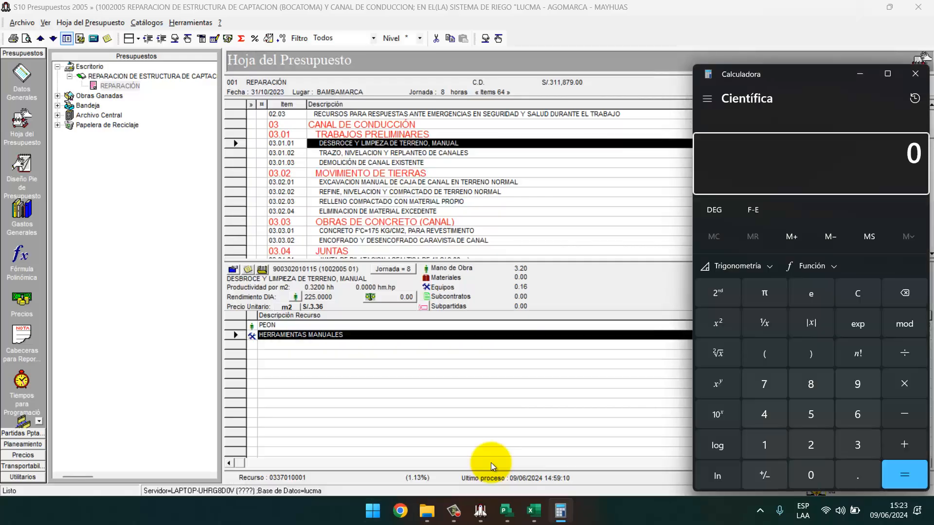
{"action": "type", "text": "0.16"}
{"action": "left_click_drag", "start_coordinate": [799, 77], "coordinate": [433, 168]}
{"action": "type", "text": "*1048"}
{"action": "key", "text": "Return"}
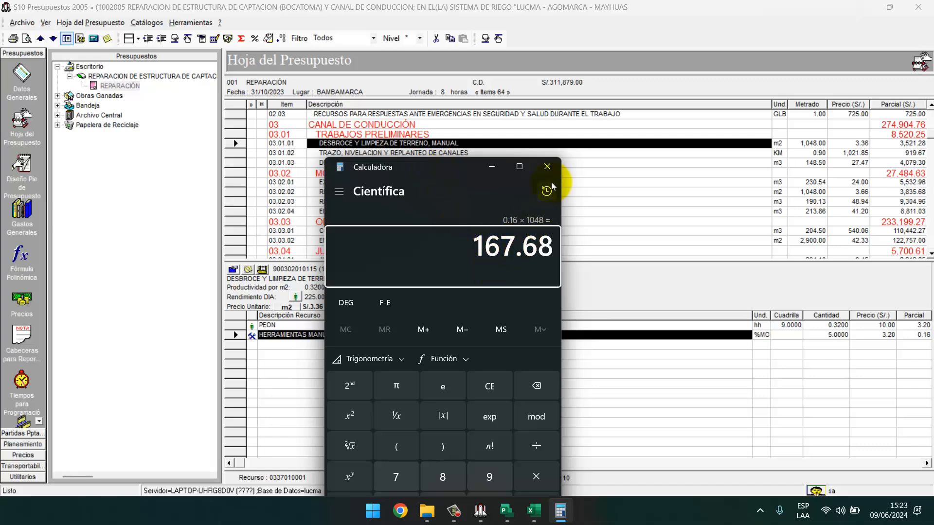
Add HERRAMIENTAS MANUALES to the task at cost 167.68 and check the S/ 3,521.28 total in S10.
{"action": "left_click", "coordinate": [496, 167]}
{"action": "left_click", "coordinate": [507, 511]}
{"action": "left_click", "coordinate": [263, 298]}
{"action": "type", "text": "HERRAMIENTAS MANUALES"}
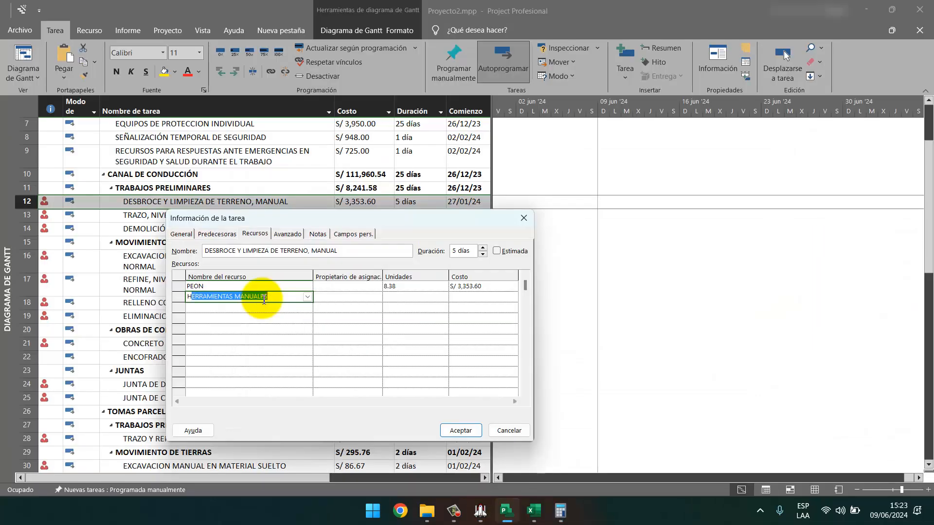
{"action": "key", "text": "Return"}
{"action": "left_click", "coordinate": [454, 297]}
{"action": "type", "text": "1"}
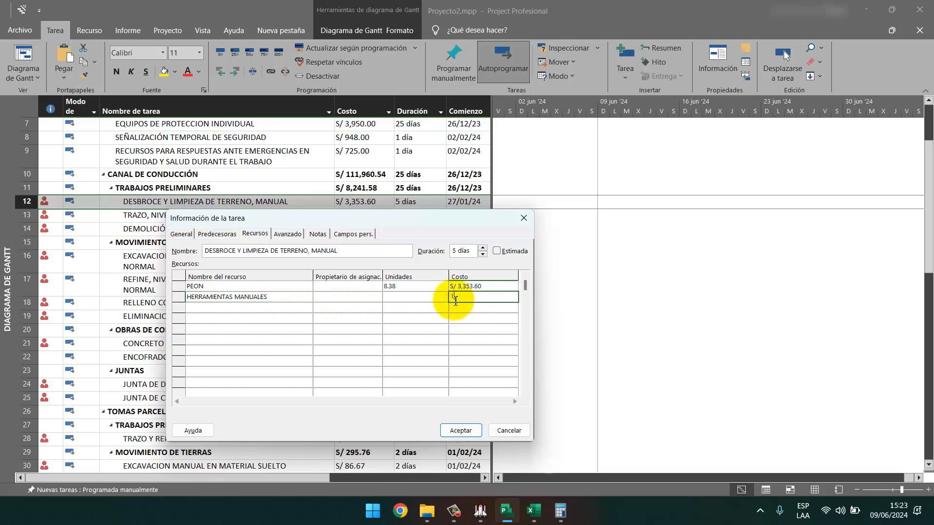
{"action": "type", "text": "67.68"}
{"action": "key", "text": "Return"}
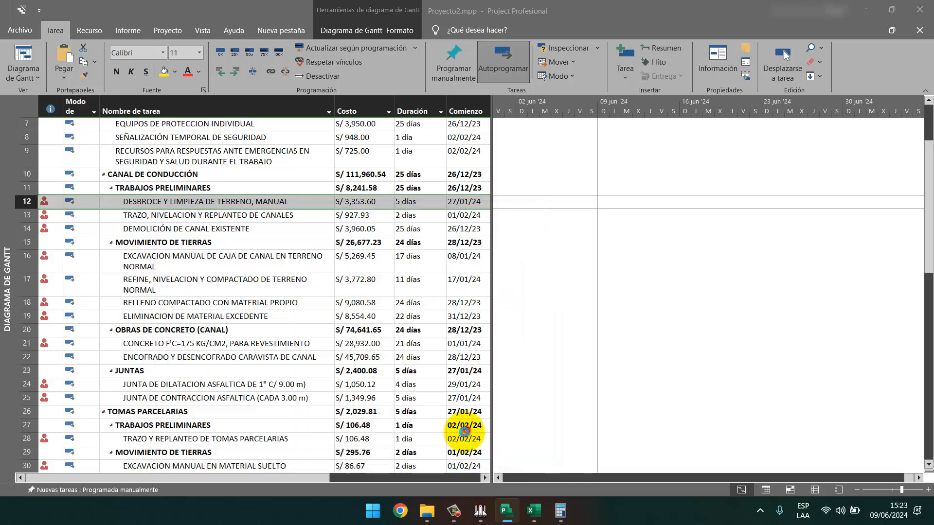
{"action": "left_click", "coordinate": [460, 430]}
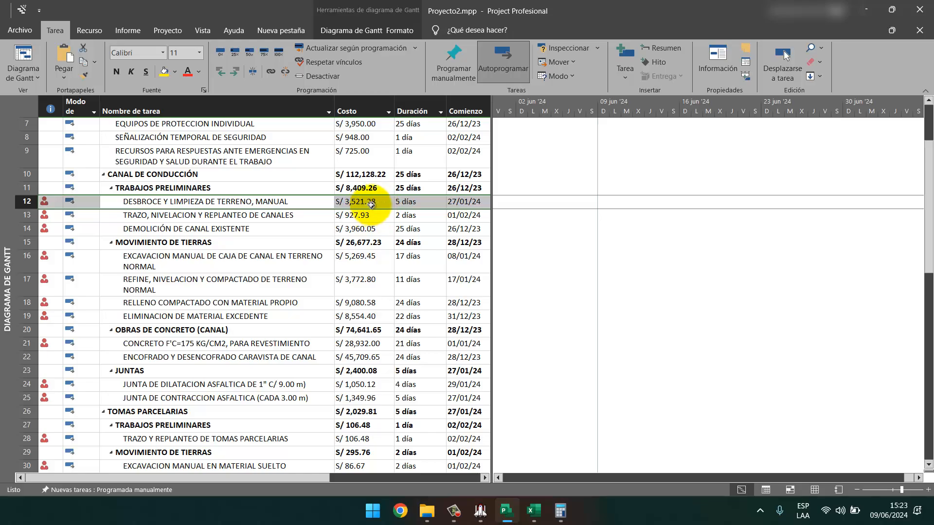
{"action": "left_click", "coordinate": [480, 510]}
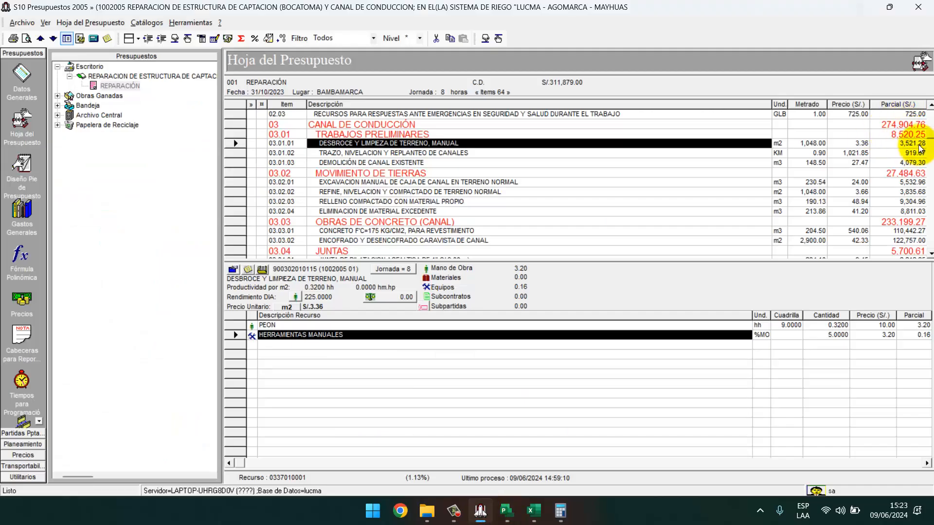
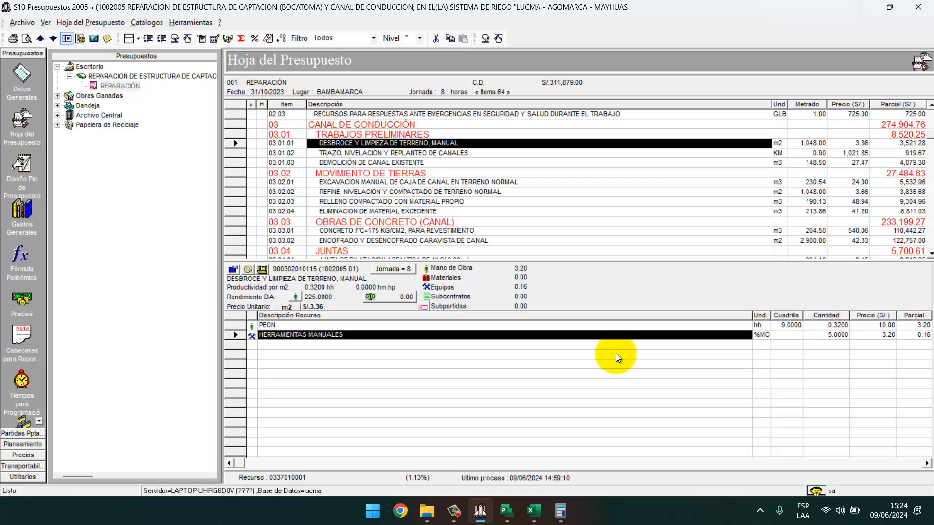
Check the PEON labour resource's crew of 9 and unit price of 10.00 in S10.
{"action": "left_click", "coordinate": [589, 325]}
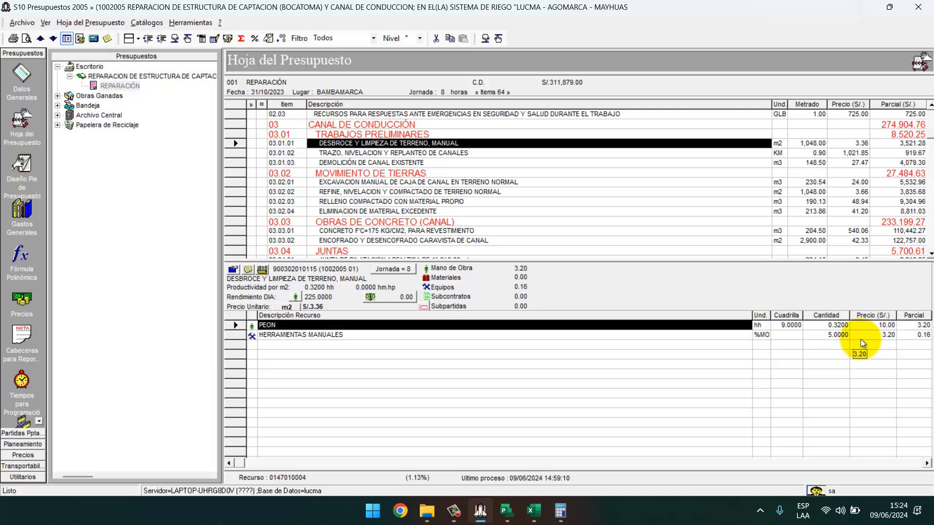
{"action": "left_click", "coordinate": [882, 324]}
{"action": "left_click", "coordinate": [791, 322]}
{"action": "left_click", "coordinate": [880, 326]}
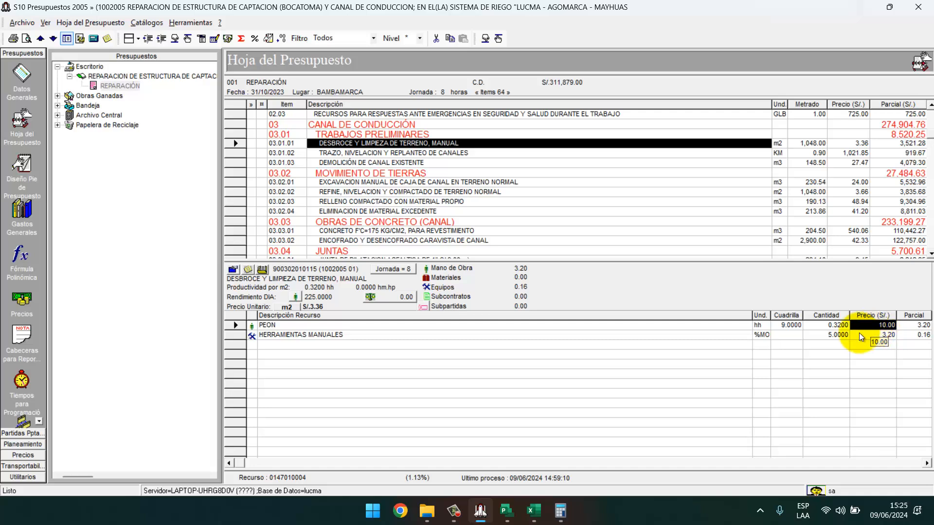
{"action": "left_click", "coordinate": [533, 510]}
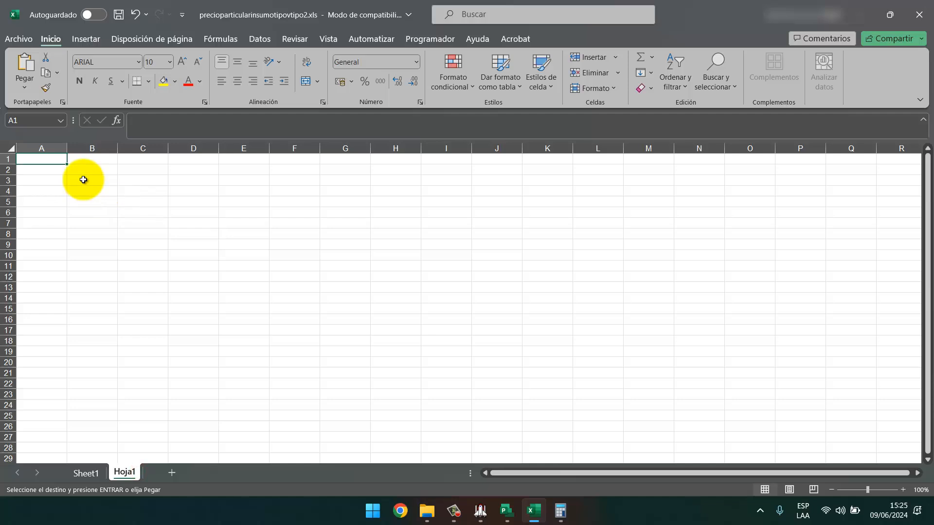
Enter the headings COSTO MO=, #, P.U and DIAS across row 1 of Hoja1.
{"action": "key", "text": "Return"}
{"action": "type", "text": "="}
{"action": "key", "text": "Tab"}
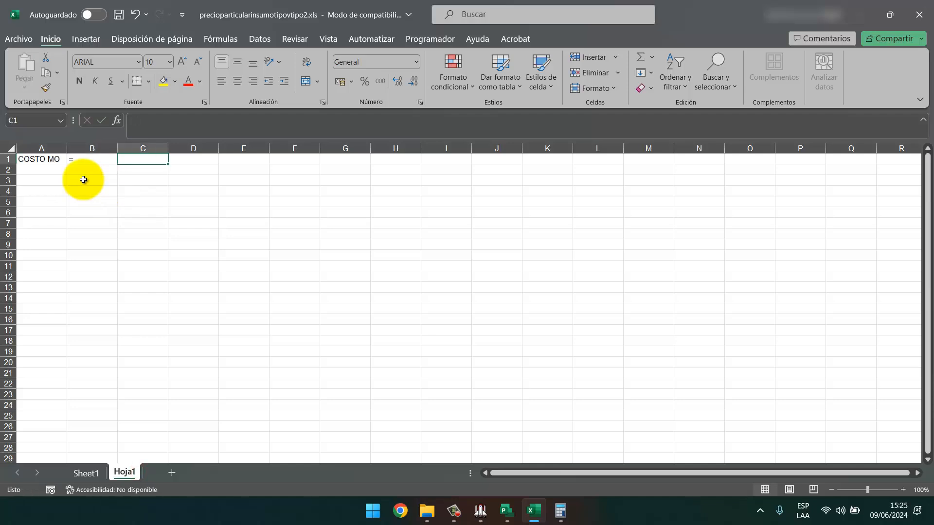
{"action": "key", "text": "ctrl+z"}
{"action": "left_click", "coordinate": [49, 161]}
{"action": "left_click", "coordinate": [209, 115]}
{"action": "type", "text": "="}
{"action": "key", "text": "Tab"}
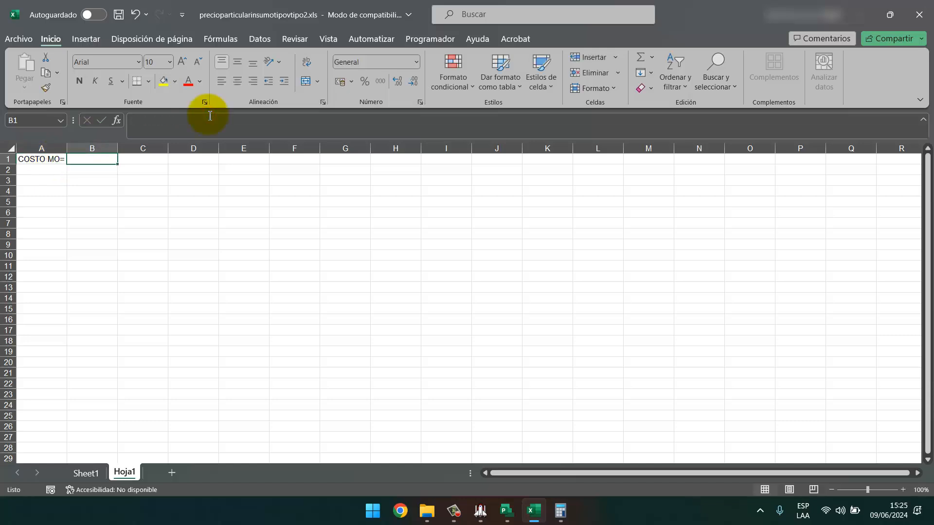
{"action": "type", "text": "#"}
{"action": "key", "text": "Tab"}
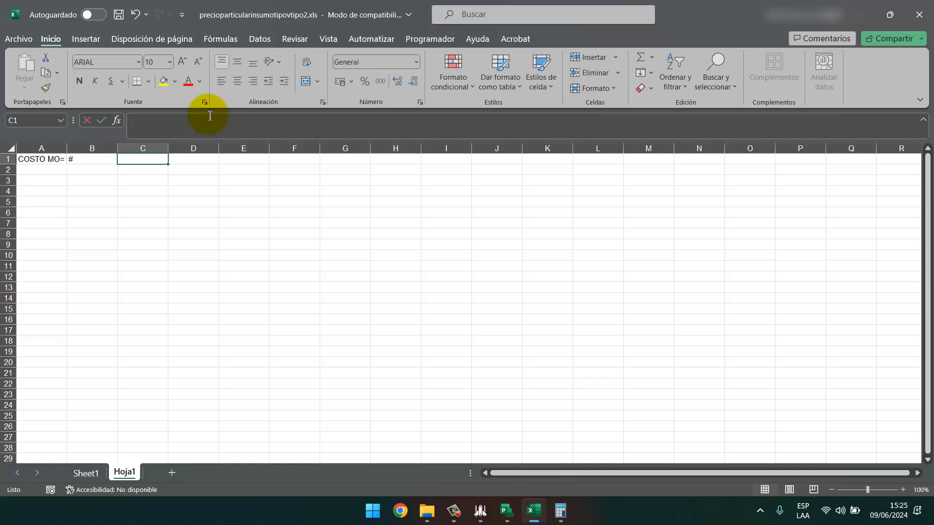
{"action": "type", "text": "P.U"}
{"action": "key", "text": "Tab"}
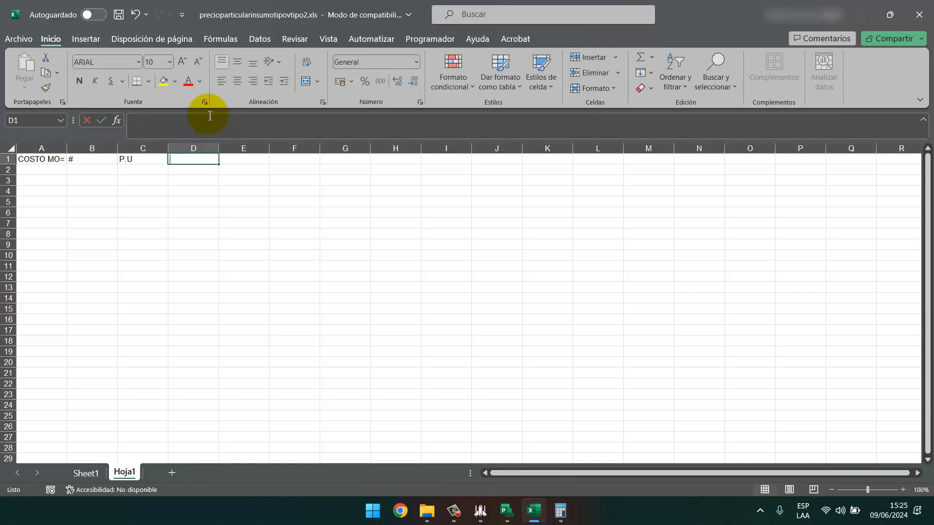
{"action": "type", "text": "DIAS"}
{"action": "key", "text": "Return"}
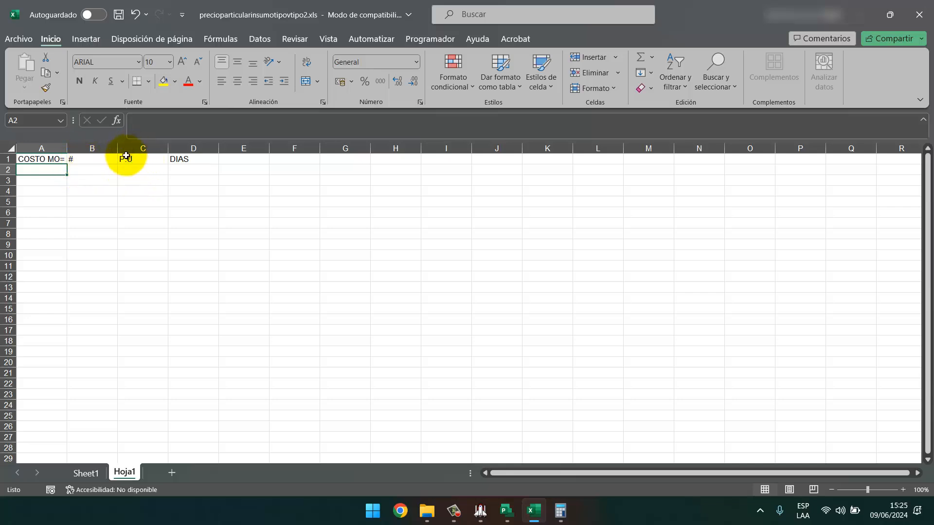
Enter 80 as the unit price under P.U.
{"action": "left_click", "coordinate": [130, 176]}
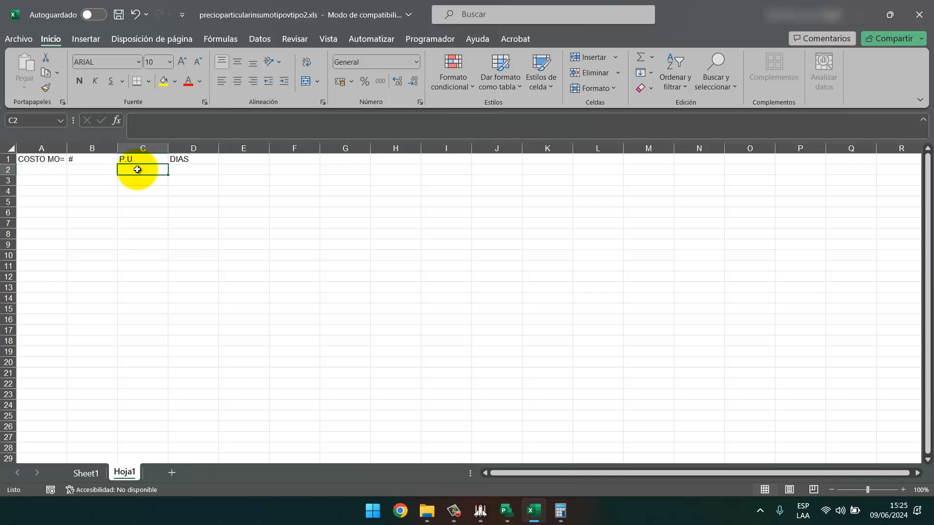
{"action": "type", "text": "80"}
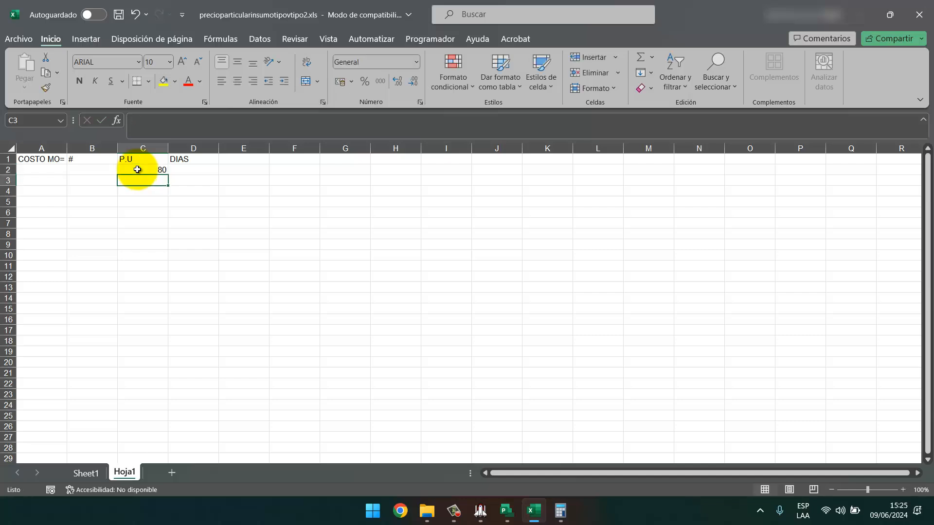
{"action": "left_click", "coordinate": [188, 170]}
{"action": "left_click", "coordinate": [98, 169]}
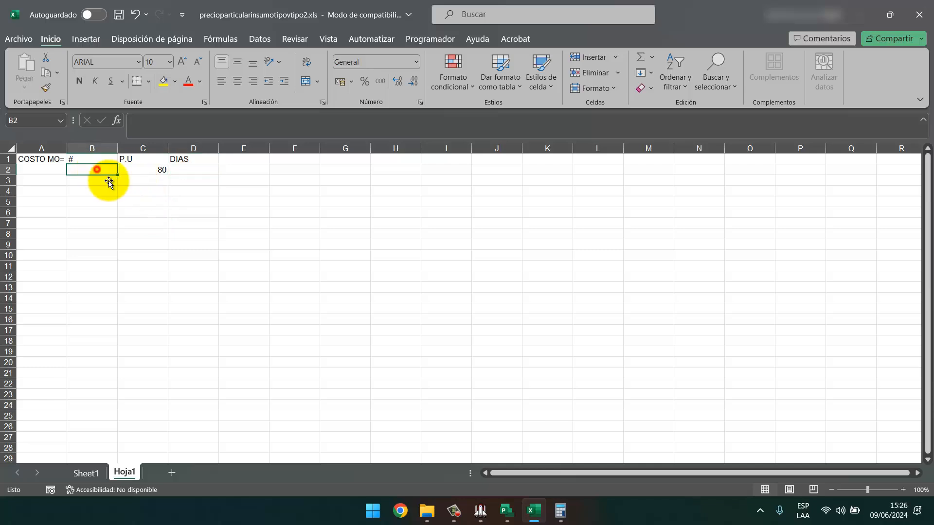
{"action": "left_click", "coordinate": [60, 170]}
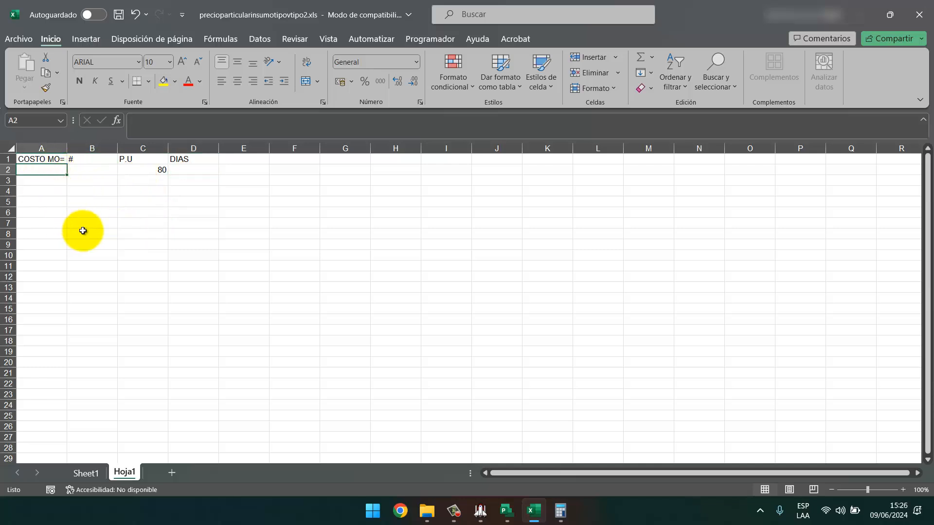
{"action": "left_click", "coordinate": [187, 168]}
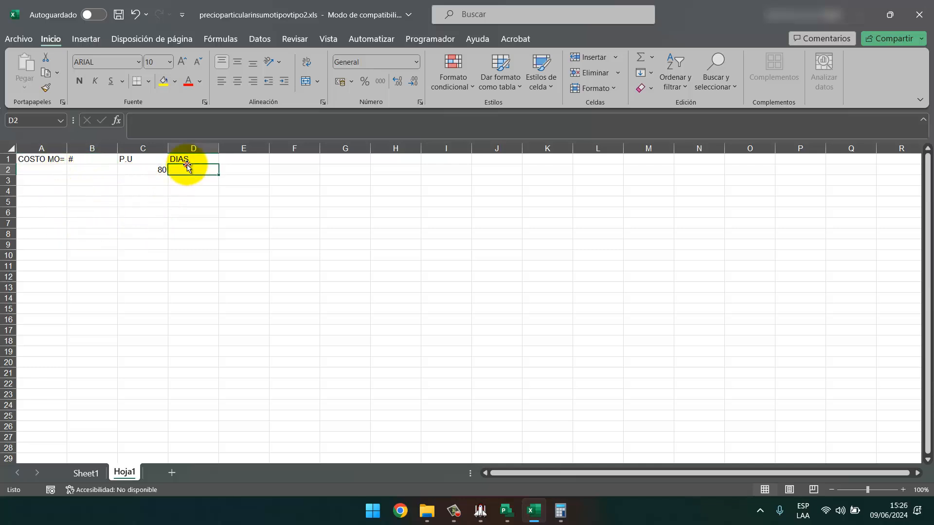
{"action": "left_click", "coordinate": [483, 516]}
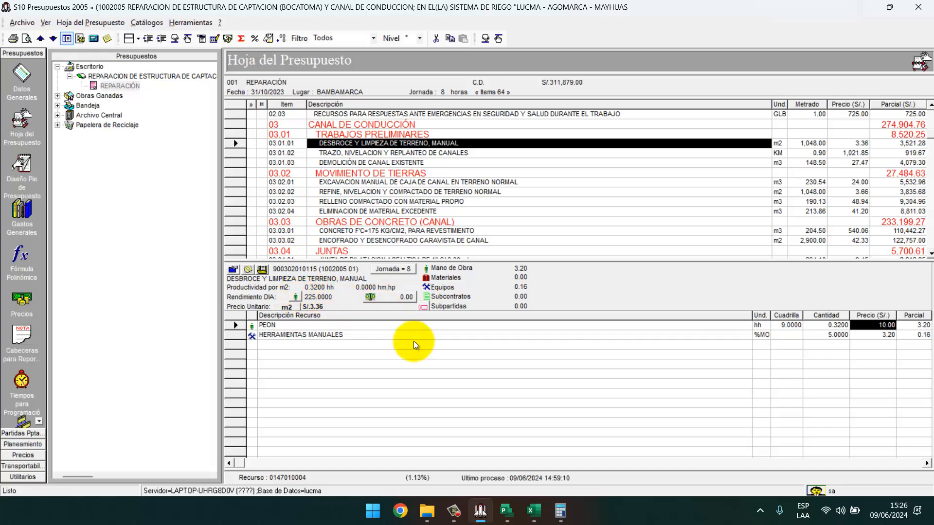
Divide the 1048 metrado by the 225 daily output in Calculator, getting about 4.6578.
{"action": "left_click", "coordinate": [559, 508]}
{"action": "type", "text": "1048"}
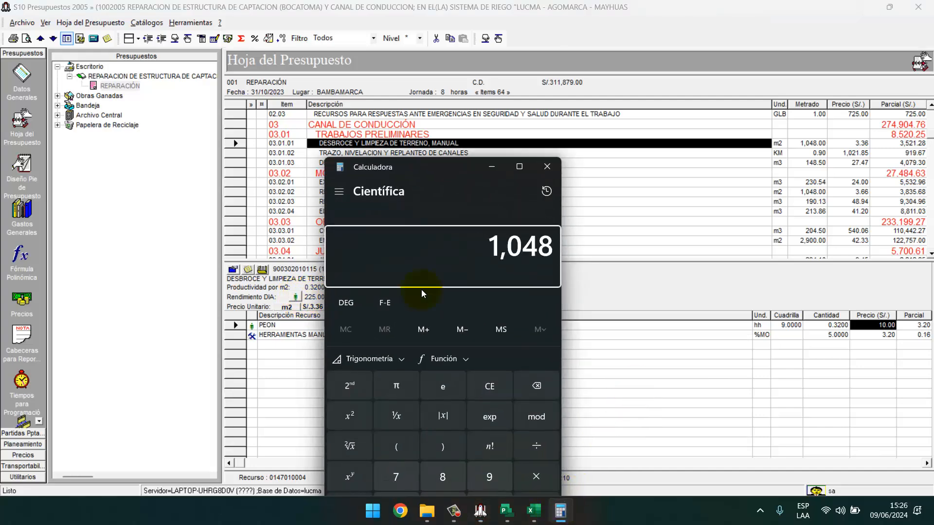
{"action": "type", "text": "/"}
{"action": "left_click_drag", "start_coordinate": [435, 171], "coordinate": [527, 160]}
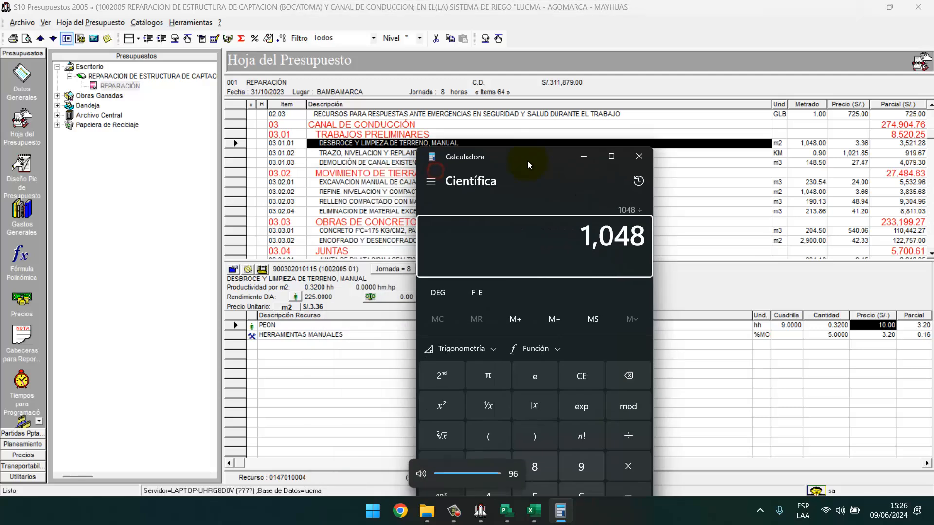
{"action": "type", "text": "225"}
{"action": "key", "text": "Return"}
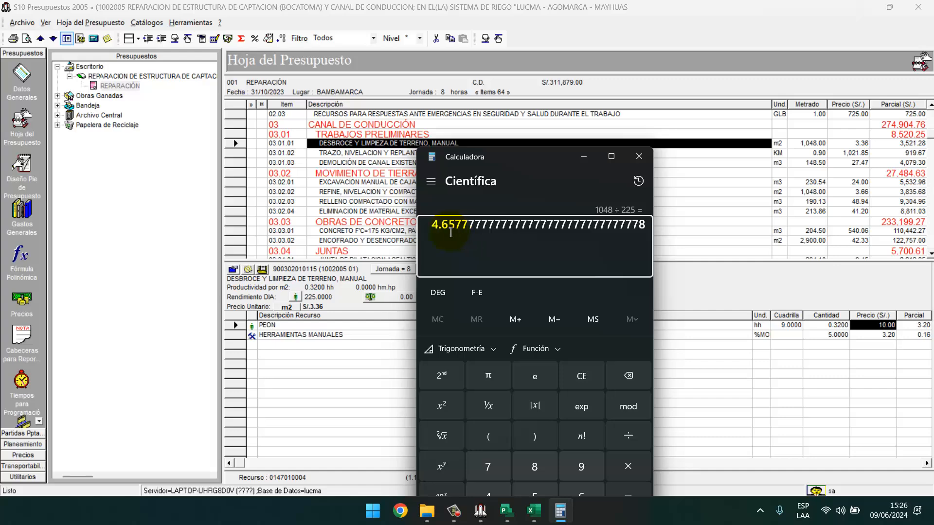
{"action": "left_click", "coordinate": [583, 156]}
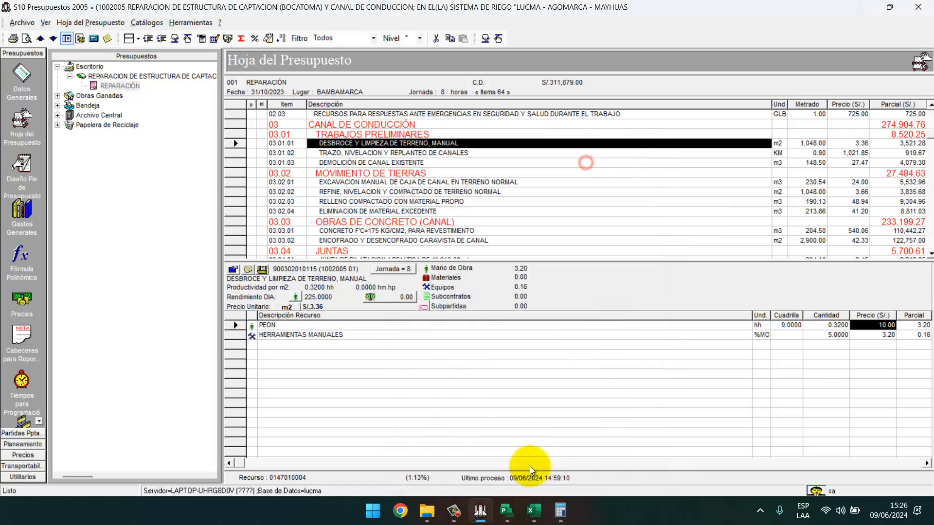
Enter 4.66 under DIAS and 9 under # in Excel.
{"action": "left_click", "coordinate": [535, 511]}
{"action": "type", "text": "4.66"}
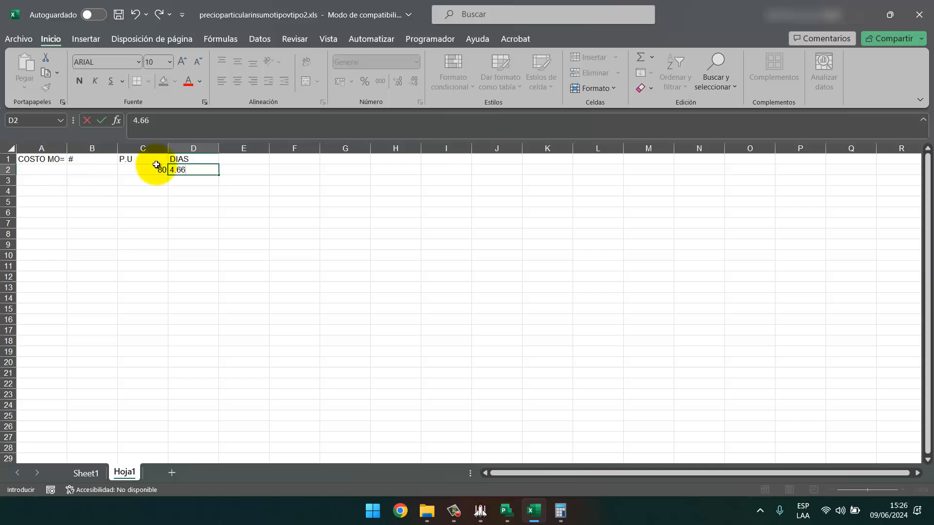
{"action": "key", "text": "Return"}
{"action": "left_click", "coordinate": [100, 170]}
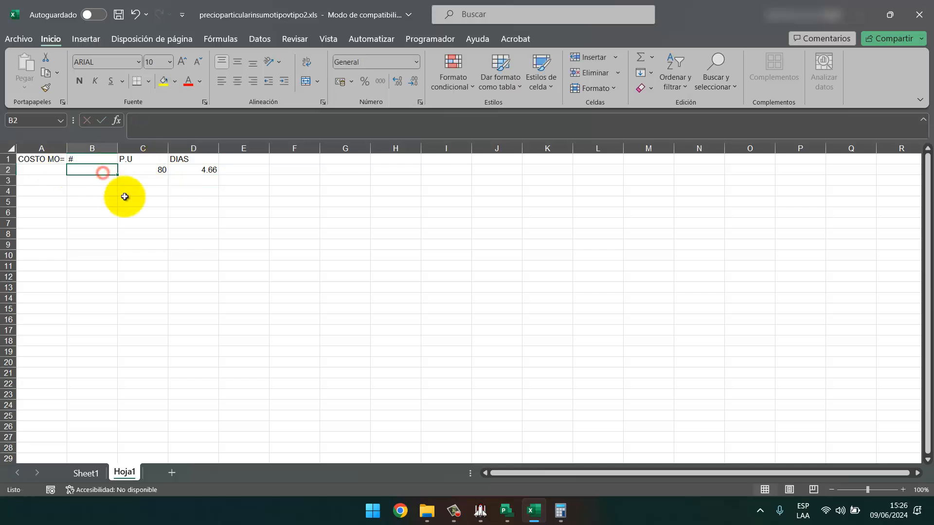
{"action": "left_click", "coordinate": [481, 511]}
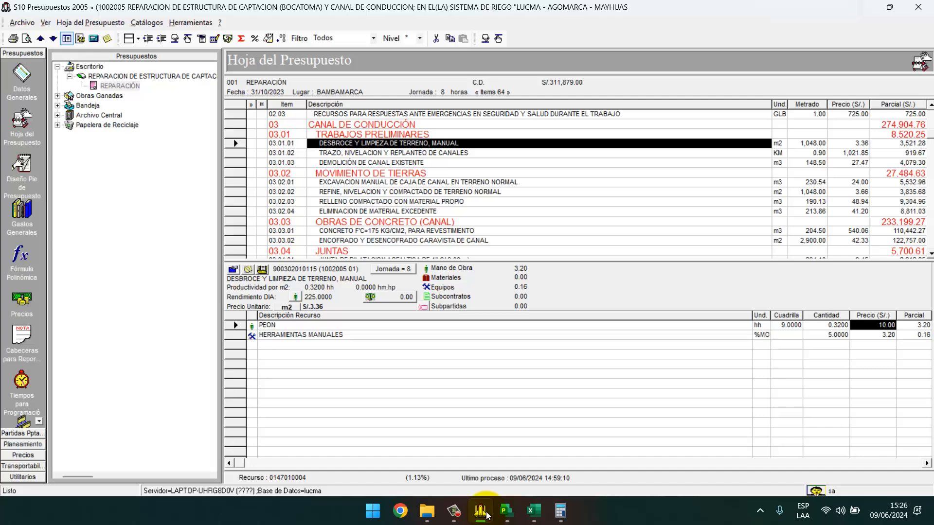
{"action": "left_click", "coordinate": [154, 169]}
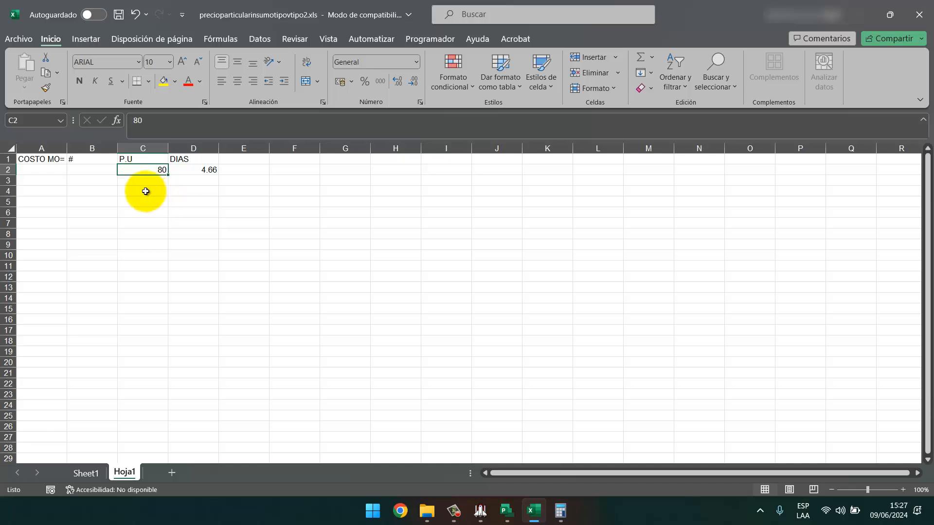
{"action": "key", "text": "Left"}
{"action": "type", "text": "9"}
{"action": "key", "text": "Return"}
Paste the 4.66-day cost 3355.2 as a value into A3.
{"action": "left_click", "coordinate": [45, 168]}
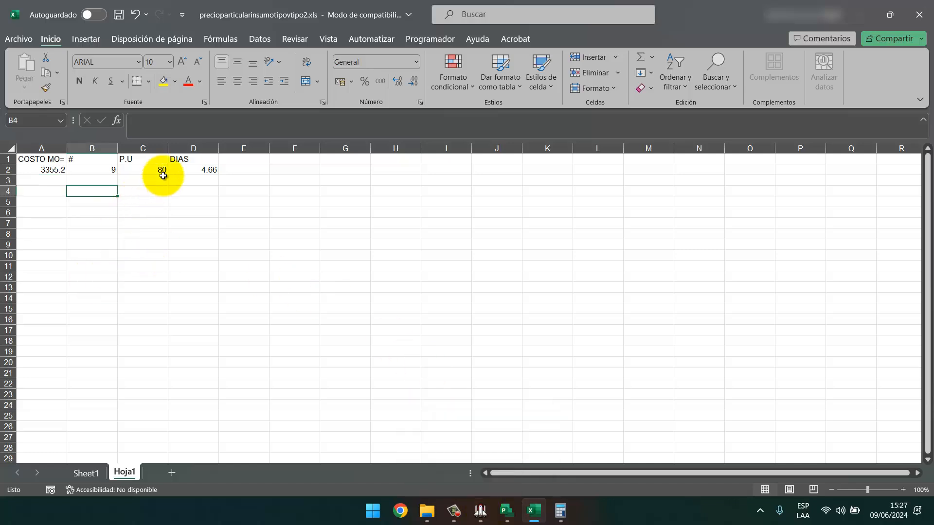
{"action": "left_click", "coordinate": [156, 170]}
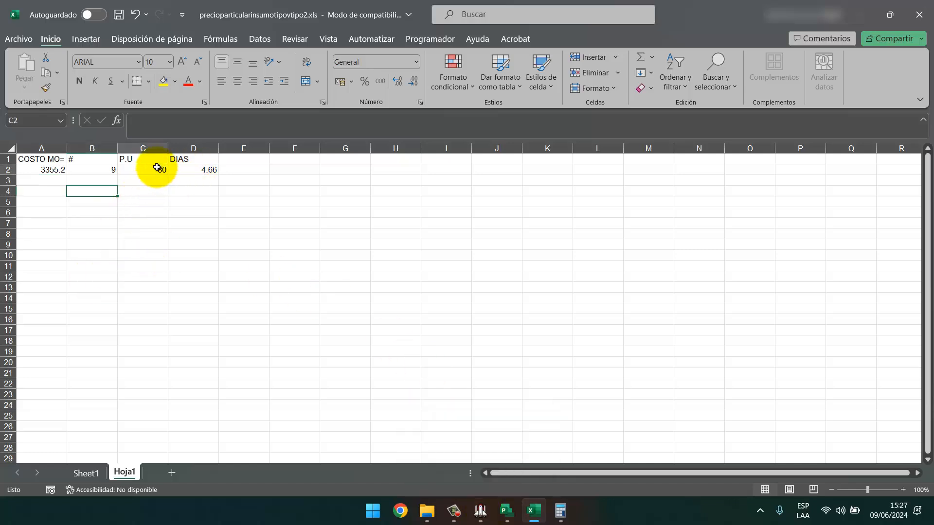
{"action": "left_click", "coordinate": [192, 209]}
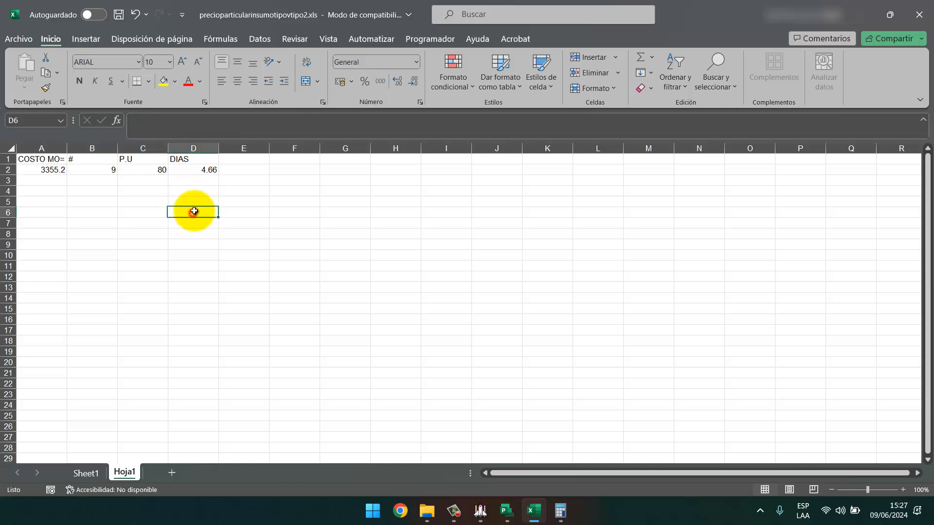
{"action": "left_click", "coordinate": [204, 162]}
{"action": "left_click", "coordinate": [207, 168]}
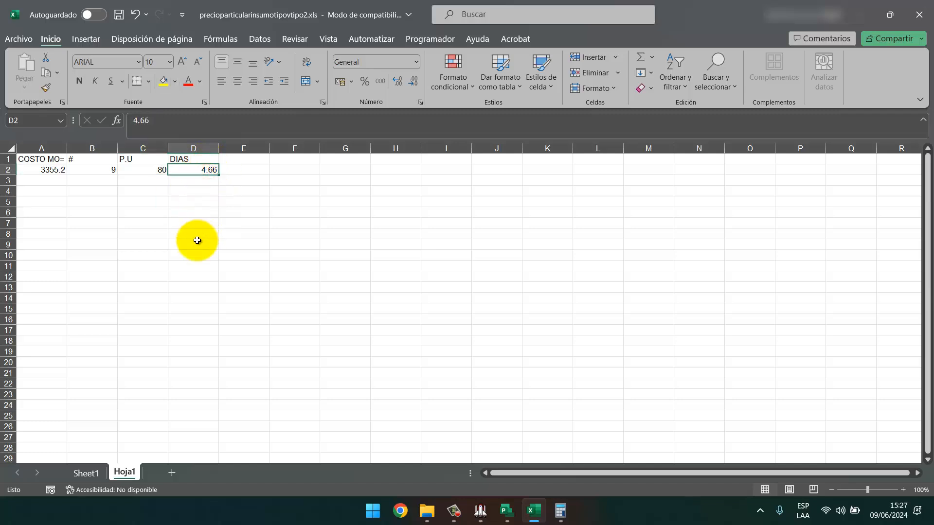
{"action": "type", "text": "5"}
{"action": "key", "text": "Return"}
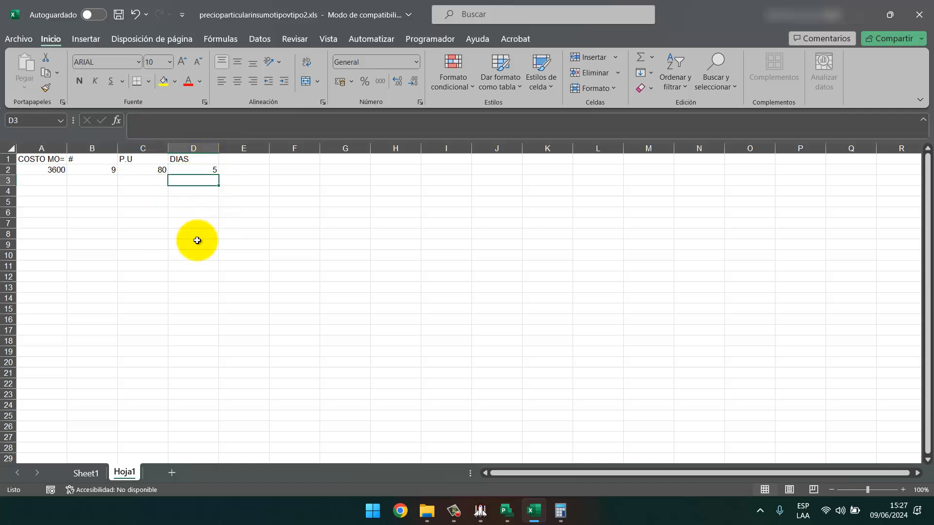
{"action": "key", "text": "ctrl+z"}
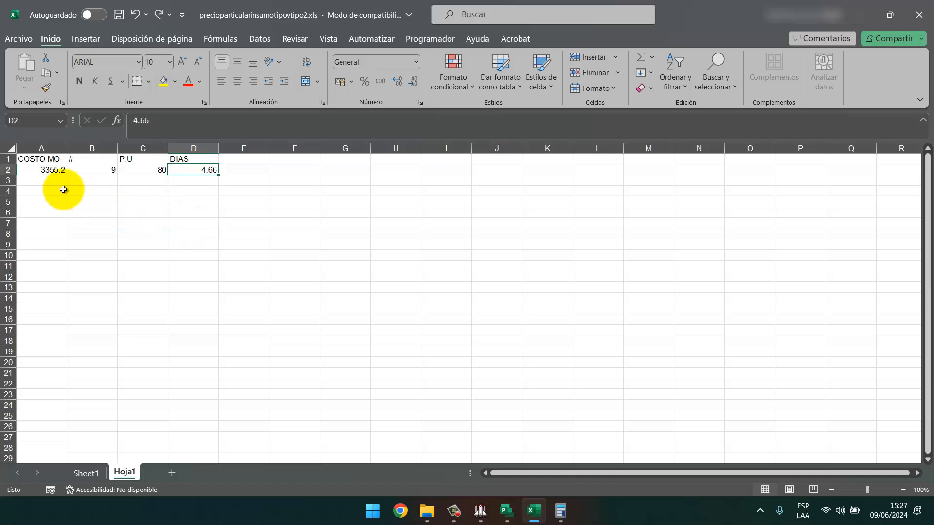
{"action": "left_click", "coordinate": [54, 170]}
{"action": "key", "text": "ctrl+c"}
{"action": "right_click", "coordinate": [56, 182]}
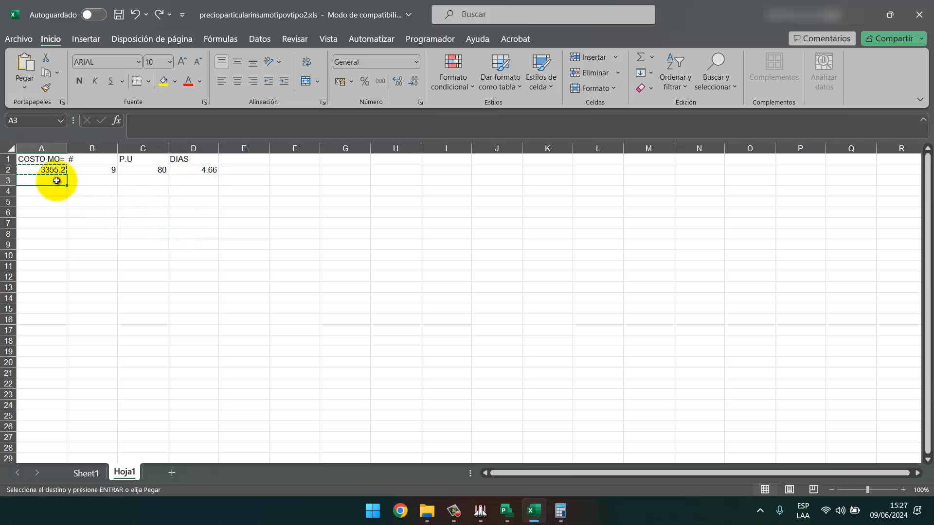
{"action": "left_click", "coordinate": [99, 212]}
{"action": "left_click", "coordinate": [80, 265]}
{"action": "key", "text": "Escape"}
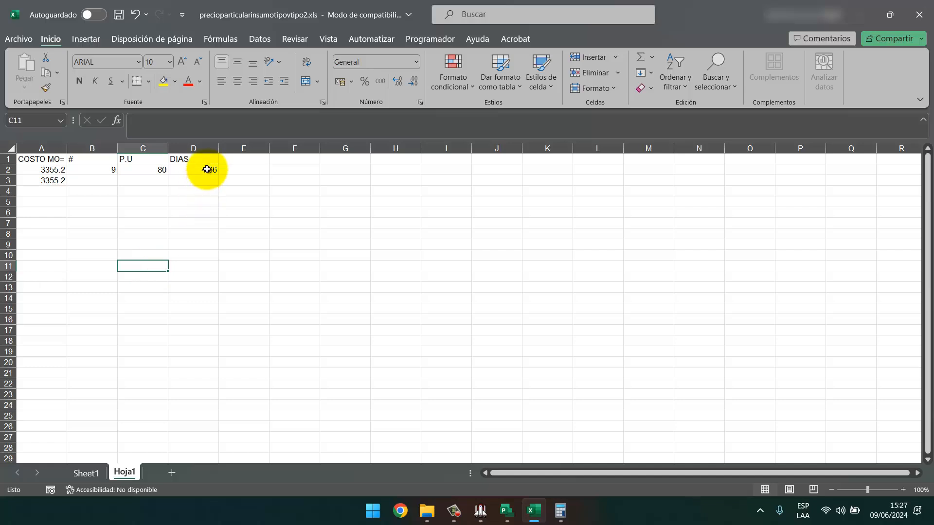
Set DIAS to 5 so COSTO MO= becomes 3600, and show A3 as 3355.200.
{"action": "left_click", "coordinate": [204, 170]}
{"action": "type", "text": "5"}
{"action": "key", "text": "Return"}
{"action": "left_click", "coordinate": [49, 180]}
{"action": "left_click", "coordinate": [398, 81]}
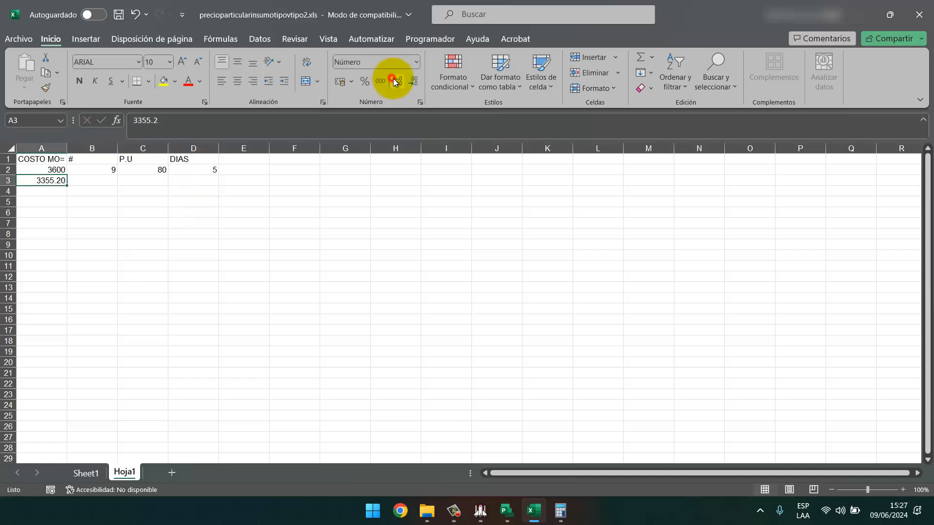
{"action": "left_click", "coordinate": [397, 82]}
{"action": "left_click", "coordinate": [257, 201]}
{"action": "left_click", "coordinate": [128, 262]}
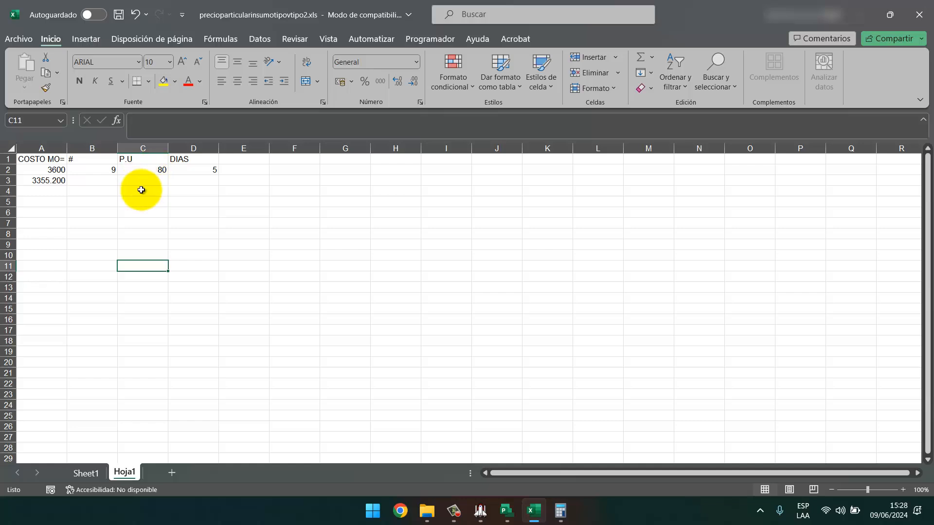
{"action": "left_click", "coordinate": [94, 170]}
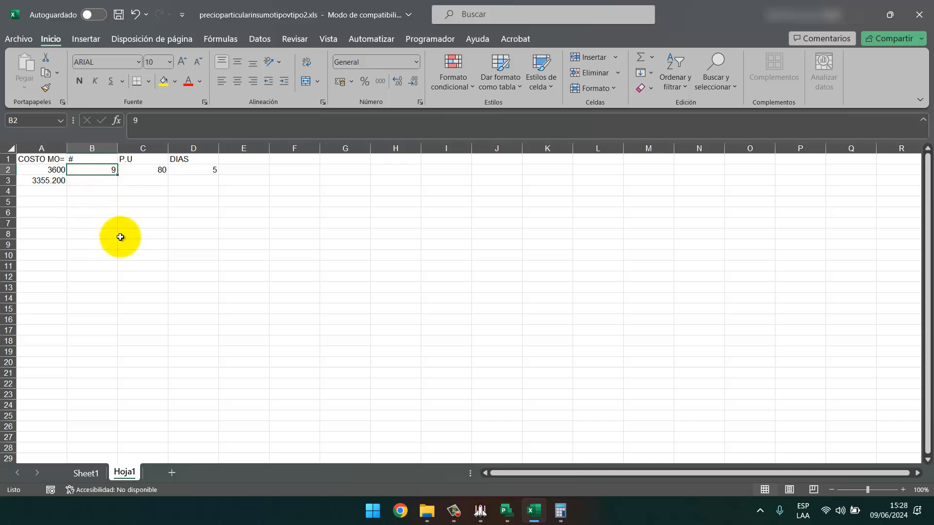
Try worker counts 8.98, 9, 8, 8.5, 8.7 and 8.8 in B2 to bracket the target cost.
{"action": "type", "text": "8.98"}
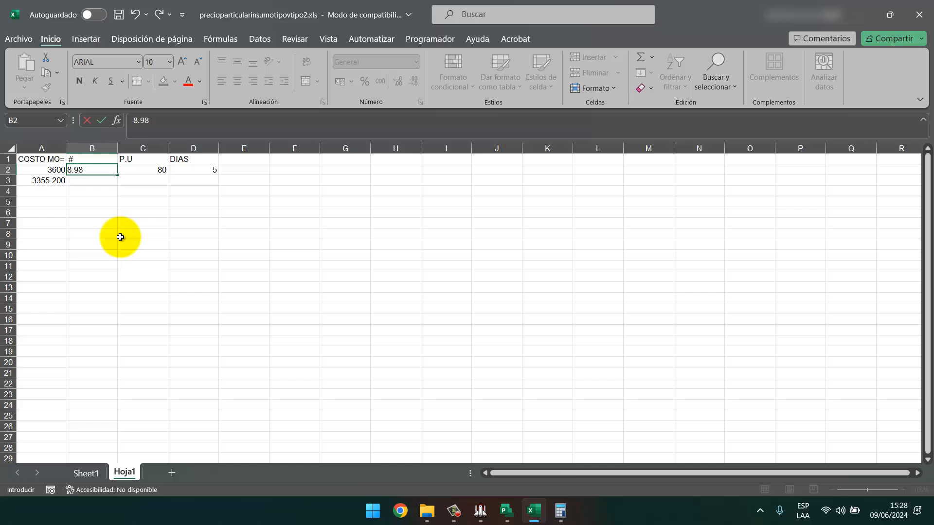
{"action": "left_click", "coordinate": [58, 173]}
{"action": "left_click", "coordinate": [146, 263]}
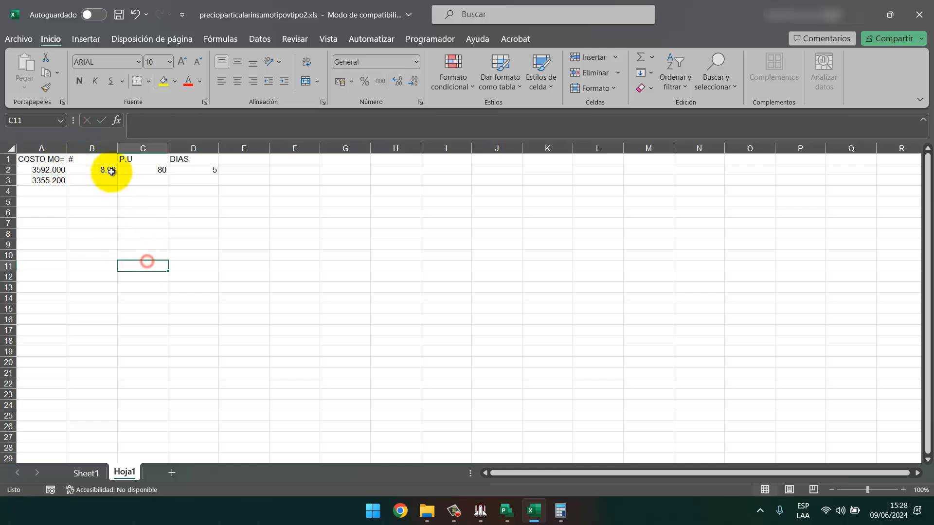
{"action": "double_click", "coordinate": [110, 171]}
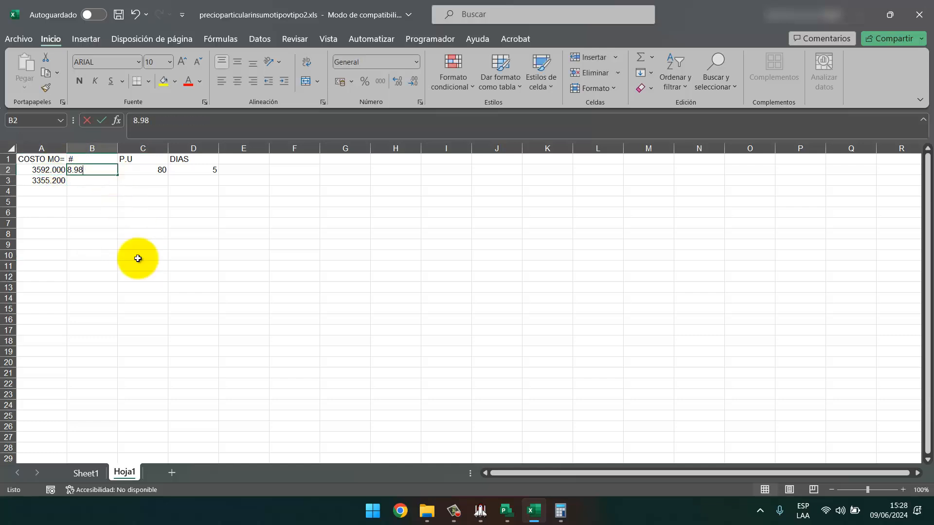
{"action": "key", "text": "BackSpace"}
{"action": "key", "text": "BackSpace"}
{"action": "key", "text": "BackSpace"}
{"action": "key", "text": "BackSpace"}
{"action": "type", "text": "9"}
{"action": "key", "text": "Return"}
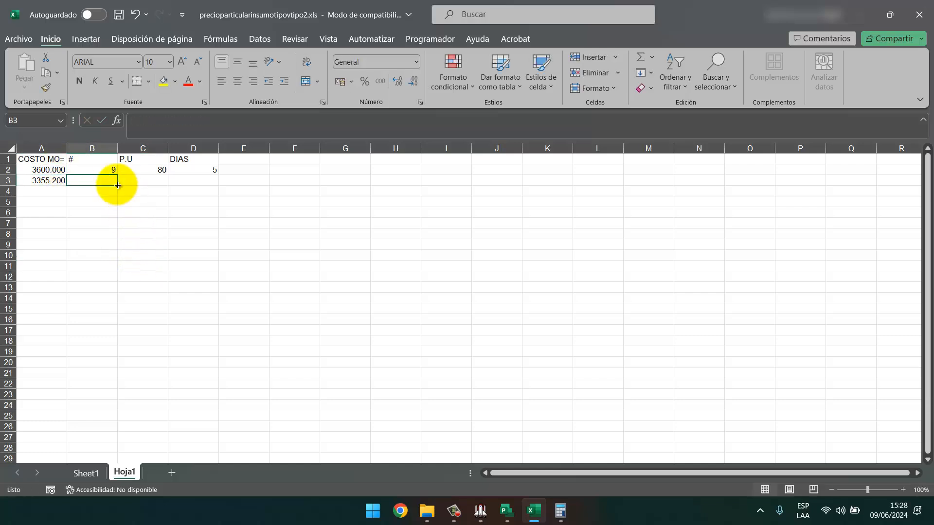
{"action": "double_click", "coordinate": [107, 169]}
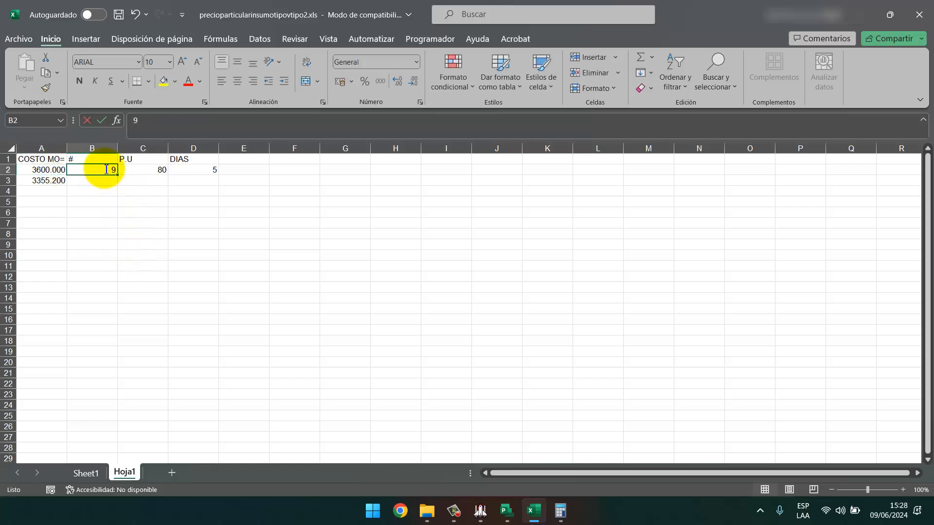
{"action": "key", "text": "BackSpace"}
{"action": "type", "text": "8"}
{"action": "key", "text": "Return"}
{"action": "left_click", "coordinate": [104, 169]}
{"action": "double_click", "coordinate": [106, 169]}
{"action": "type", "text": ".5"}
{"action": "key", "text": "Return"}
{"action": "left_click", "coordinate": [106, 170]}
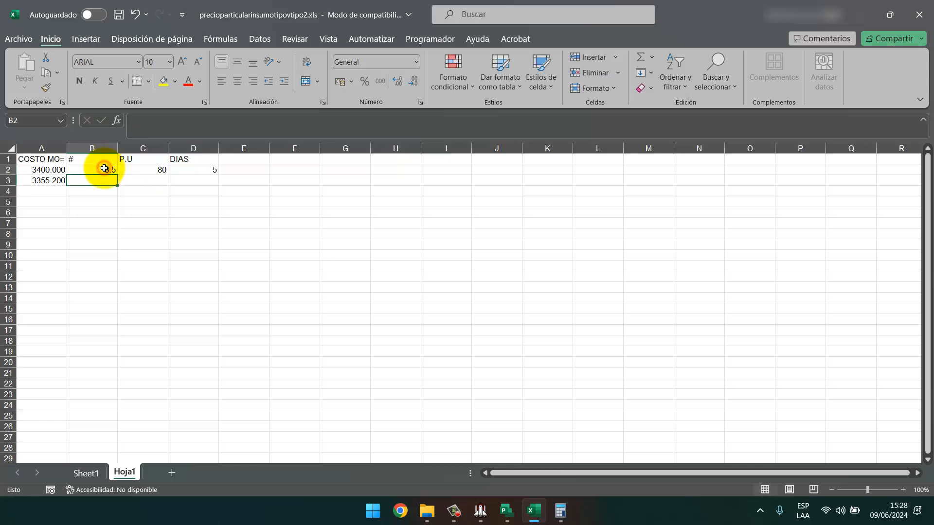
{"action": "type", "text": "8.7"}
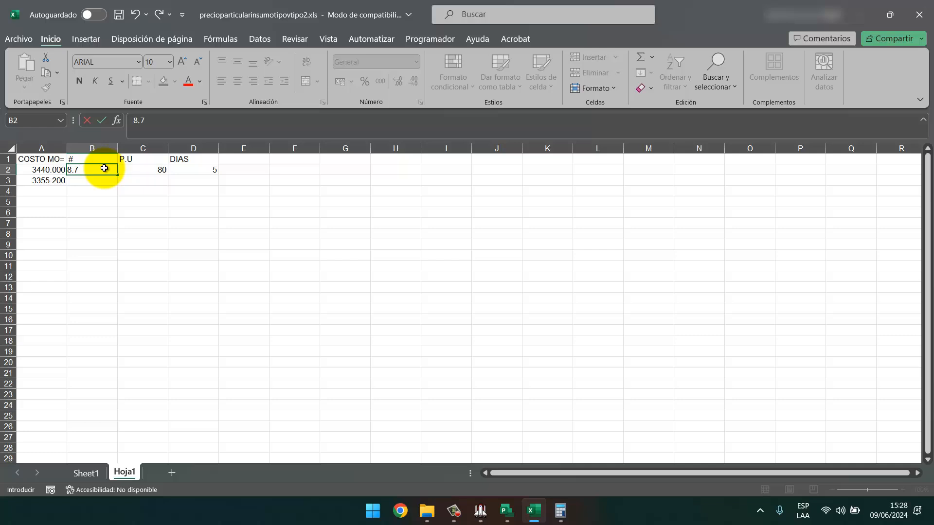
{"action": "key", "text": "Return"}
{"action": "left_click", "coordinate": [106, 169]}
{"action": "type", "text": "8.8"}
{"action": "key", "text": "Return"}
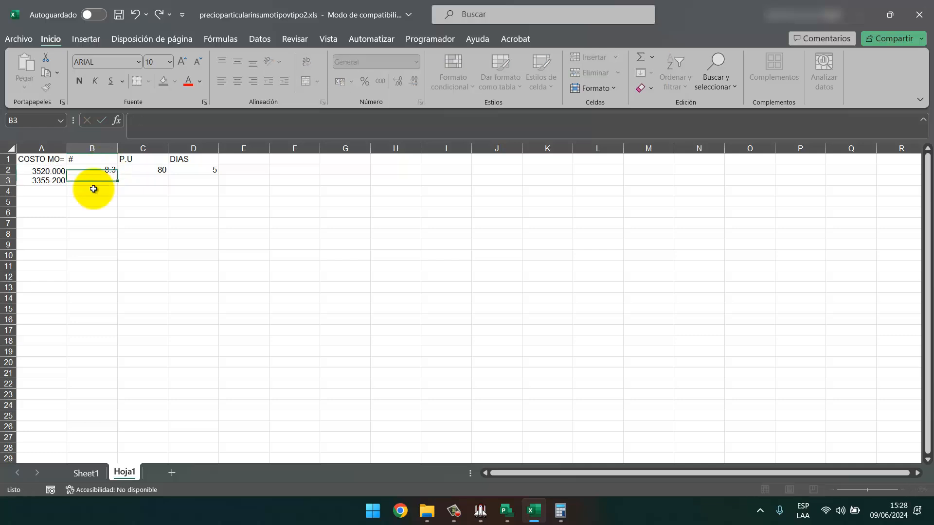
Refine B2 through 8.32, 8.35, 8.36, 8.37, 8.3 and 8.389, settling on 8.388.
{"action": "left_click", "coordinate": [109, 170]}
{"action": "type", "text": "8."}
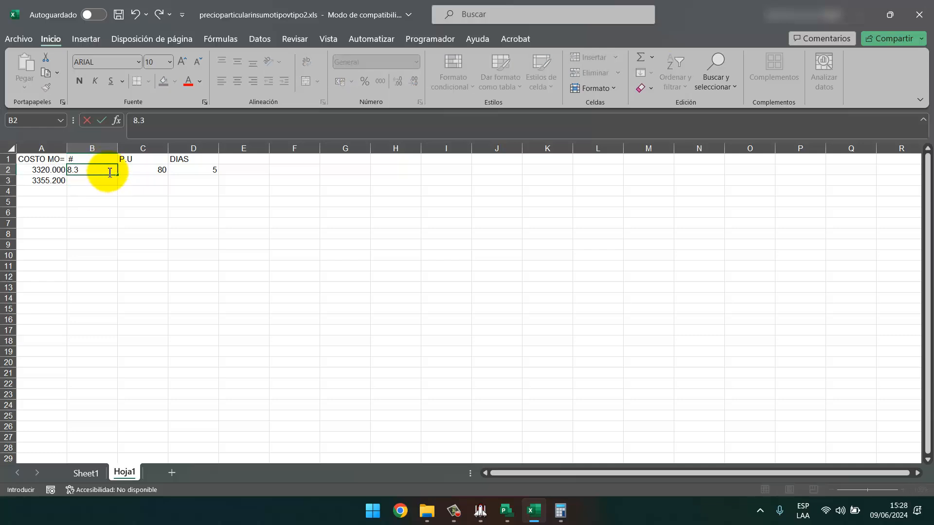
{"action": "type", "text": "32"}
{"action": "key", "text": "Return"}
{"action": "left_click", "coordinate": [109, 171]}
{"action": "type", "text": "8.35"}
{"action": "key", "text": "Return"}
{"action": "left_click", "coordinate": [108, 171]}
{"action": "type", "text": "8.36"}
{"action": "key", "text": "Return"}
{"action": "left_click", "coordinate": [107, 171]}
{"action": "type", "text": "8.37"}
{"action": "key", "text": "Return"}
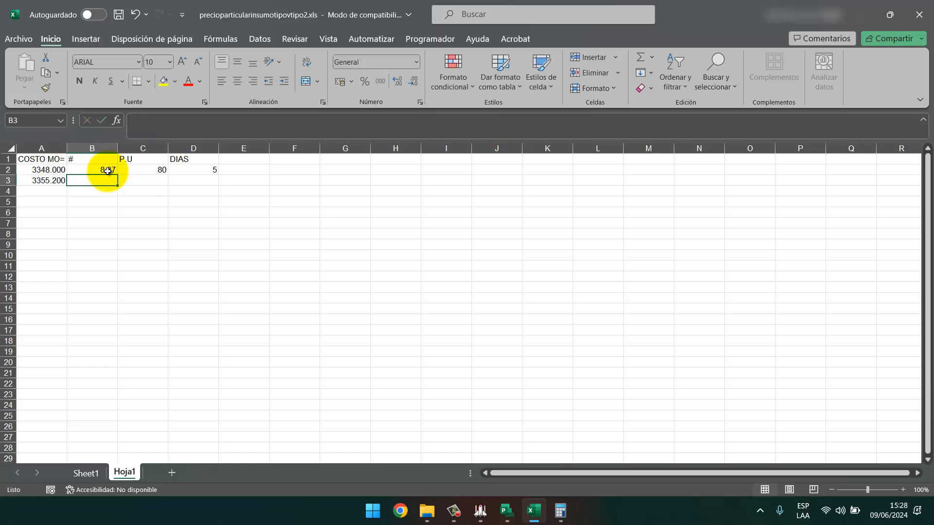
{"action": "left_click", "coordinate": [108, 171]}
{"action": "type", "text": "8.3"}
{"action": "key", "text": "Return"}
{"action": "left_click", "coordinate": [112, 171]}
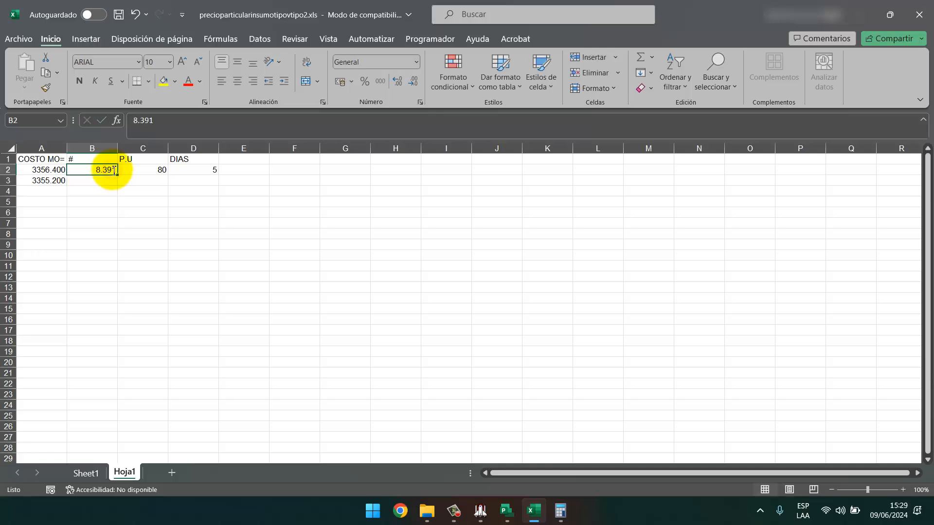
{"action": "type", "text": "8.38"}
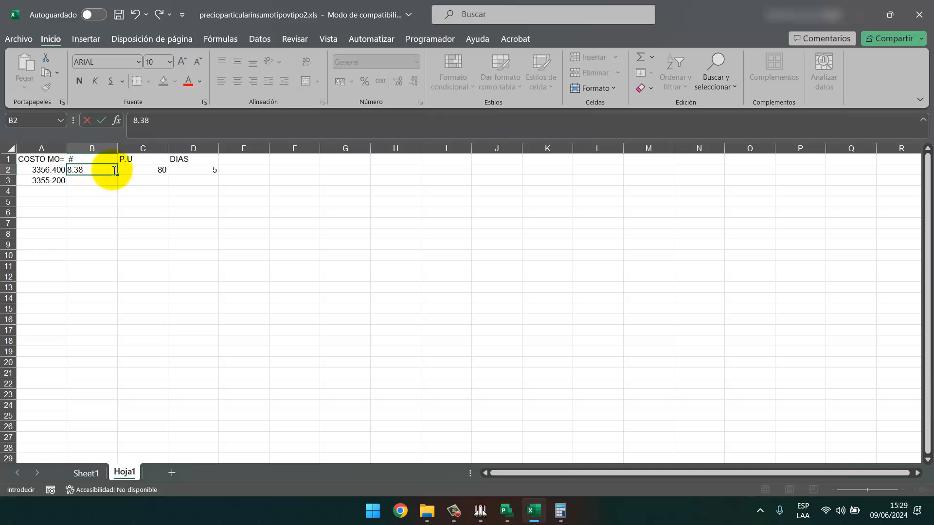
{"action": "type", "text": "9"}
{"action": "key", "text": "Return"}
{"action": "left_click", "coordinate": [112, 170]}
{"action": "left_click", "coordinate": [167, 132]}
{"action": "type", "text": "6"}
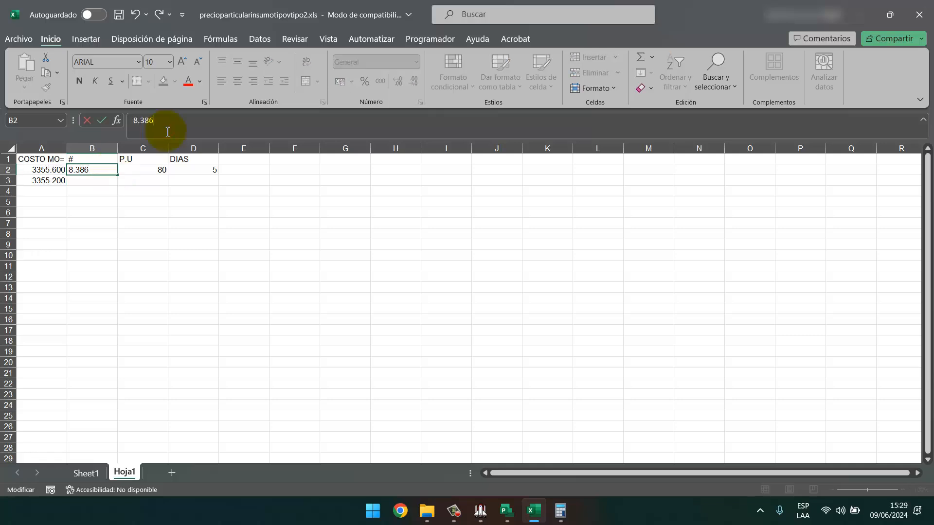
{"action": "key", "text": "BackSpace"}
{"action": "type", "text": "8"}
{"action": "key", "text": "Return"}
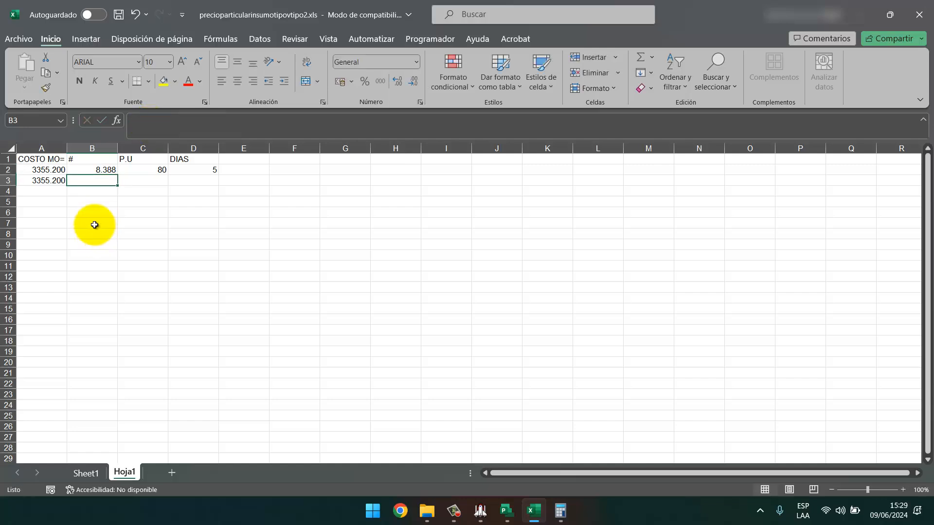
Compare task 12's PEON assignment of 8.38 units (S/ 3,353.60) in Project with Excel's 8.388.
{"action": "left_click", "coordinate": [103, 169]}
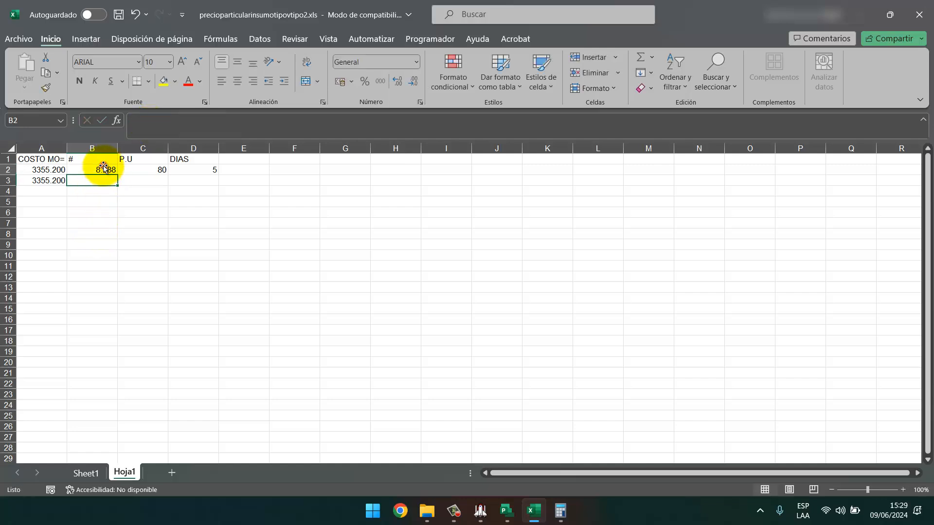
{"action": "left_click", "coordinate": [505, 515]}
{"action": "right_click", "coordinate": [284, 202]}
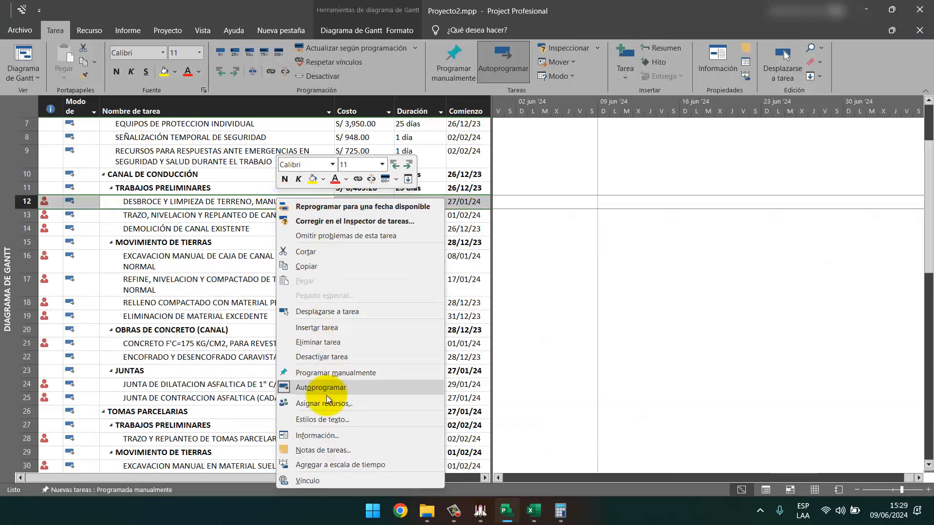
{"action": "left_click", "coordinate": [319, 436]}
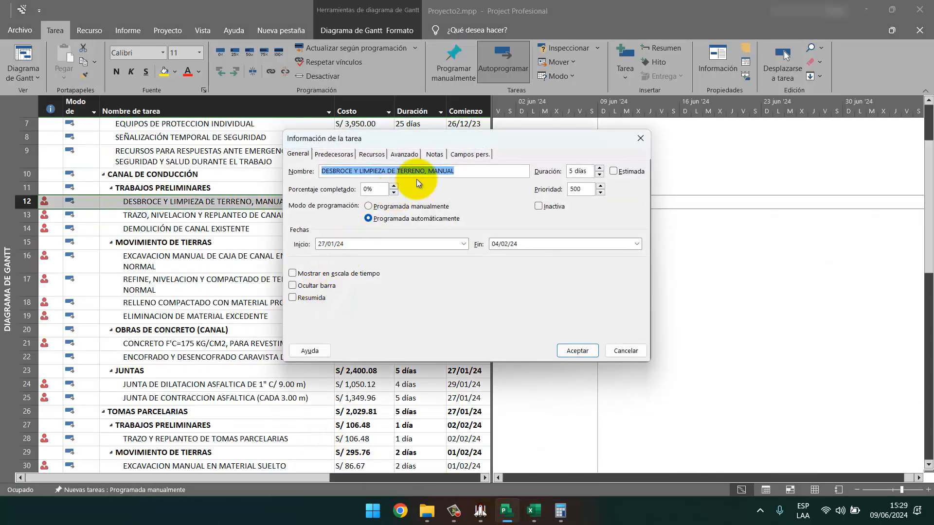
{"action": "left_click", "coordinate": [371, 154]}
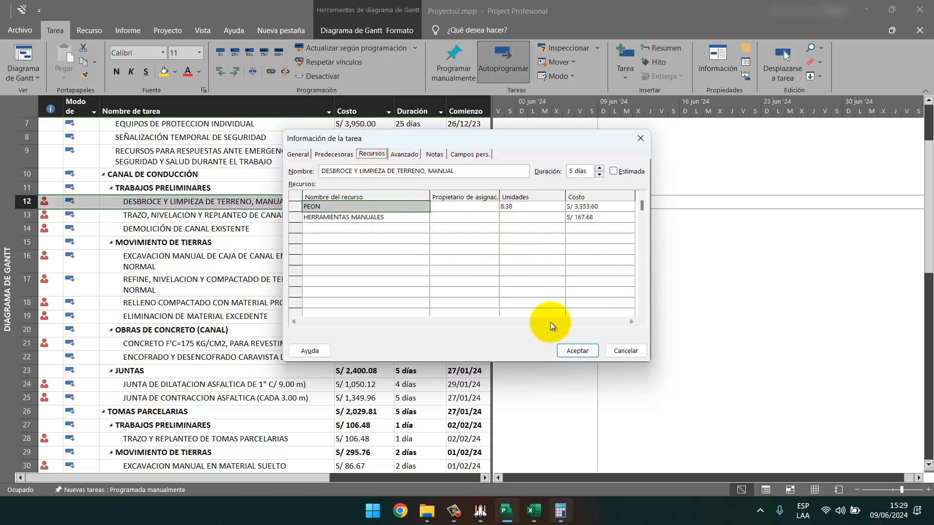
{"action": "left_click", "coordinate": [531, 510]}
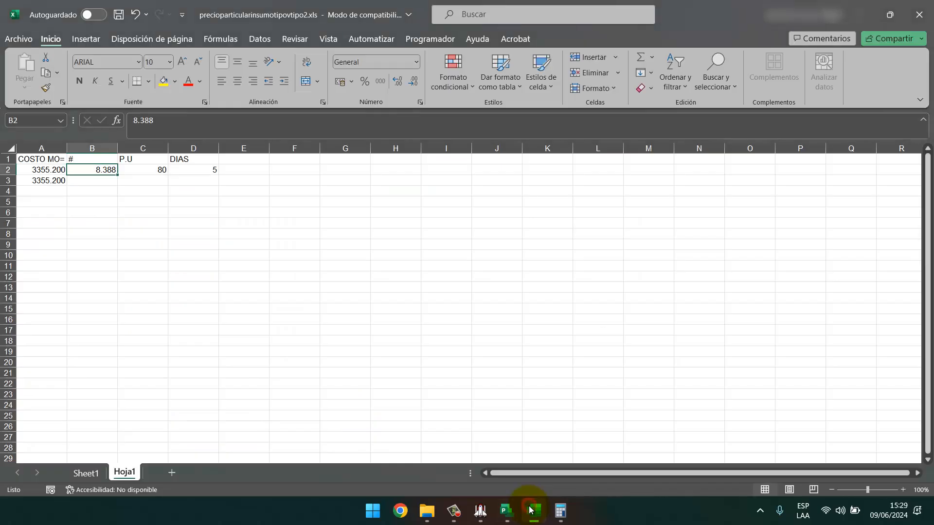
{"action": "left_click", "coordinate": [531, 510]}
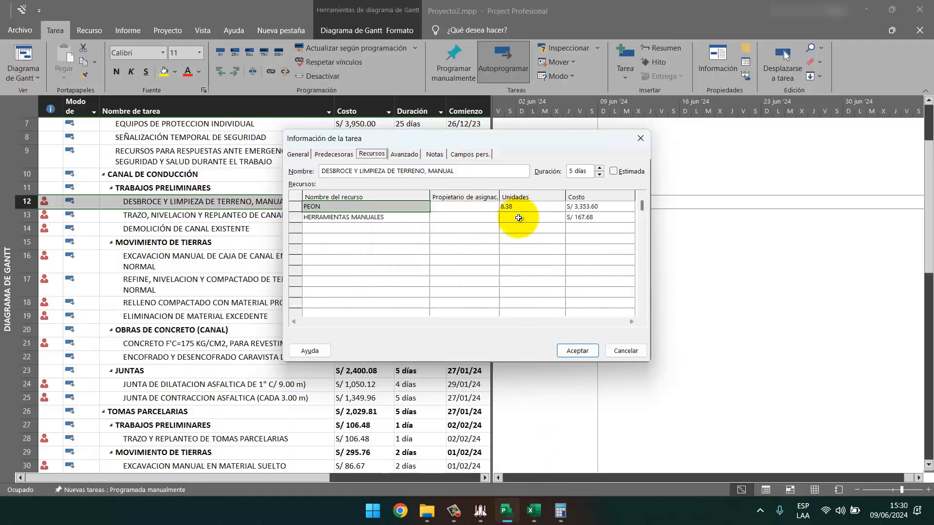
{"action": "left_click_drag", "start_coordinate": [493, 144], "coordinate": [709, 176]}
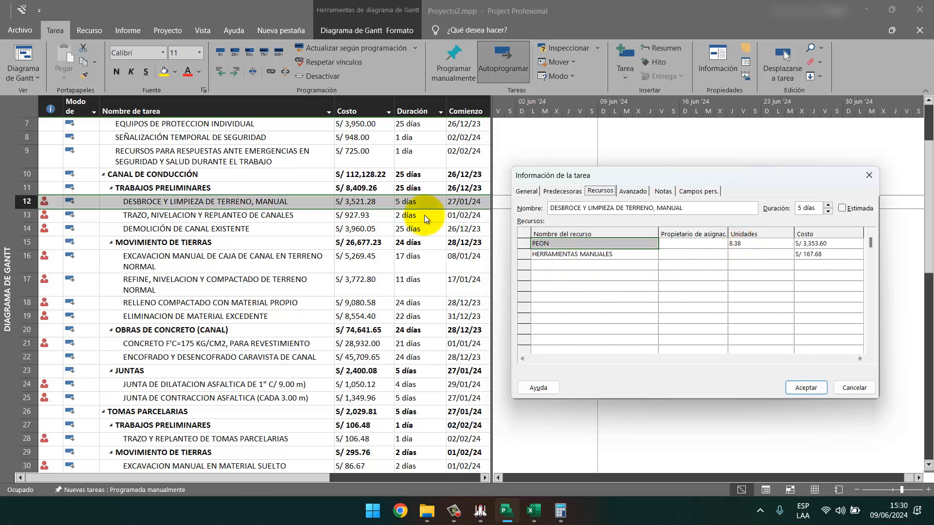
{"action": "key", "text": "Escape"}
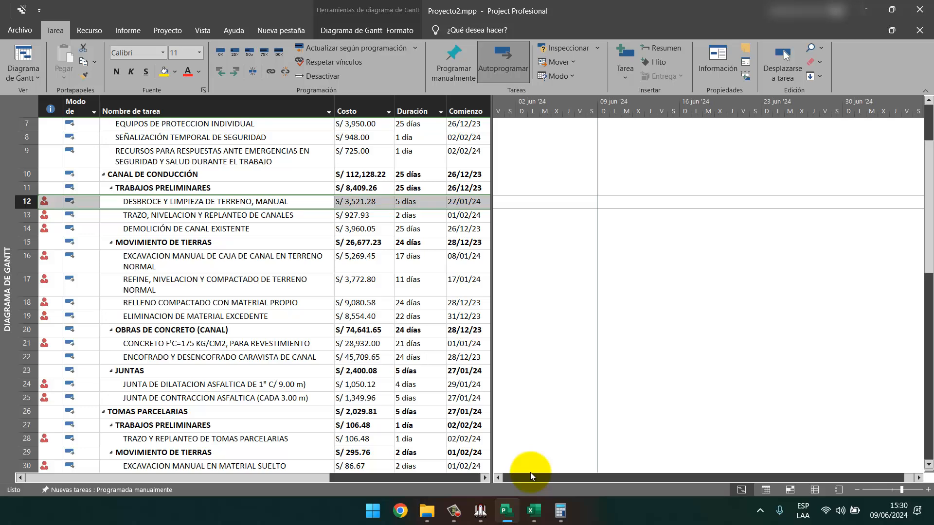
Select task 13 TRAZO, NIVELACION Y REPLANTEO DE CANALES and view S10 item 03.01.02's resources.
{"action": "left_click", "coordinate": [480, 511]}
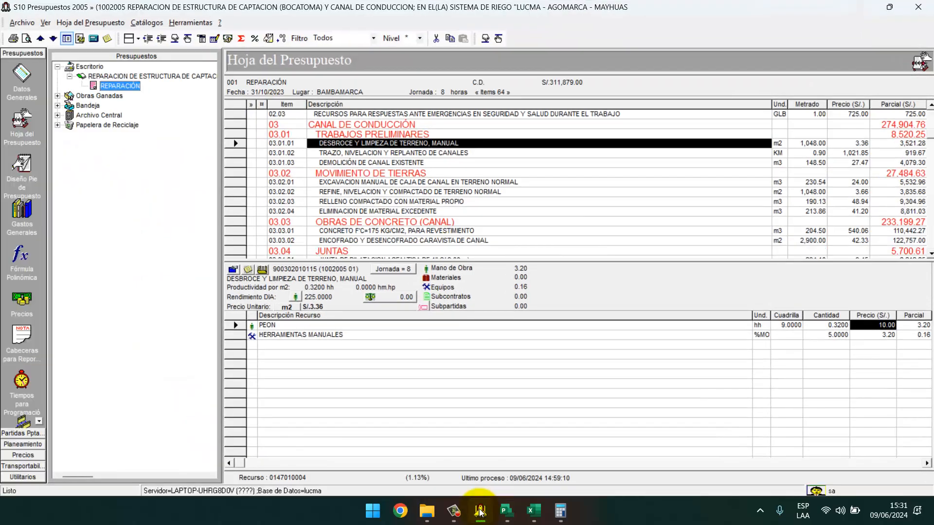
{"action": "left_click", "coordinate": [480, 510]}
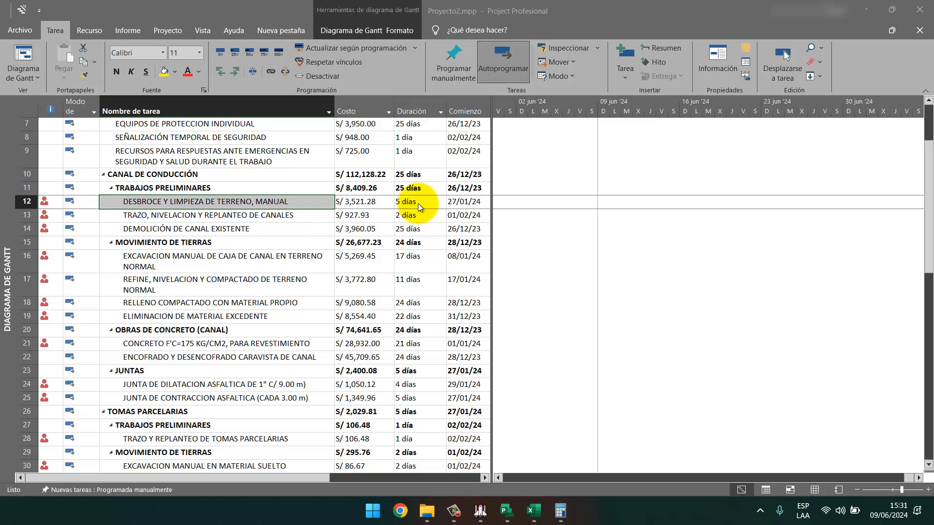
{"action": "left_click", "coordinate": [221, 215]}
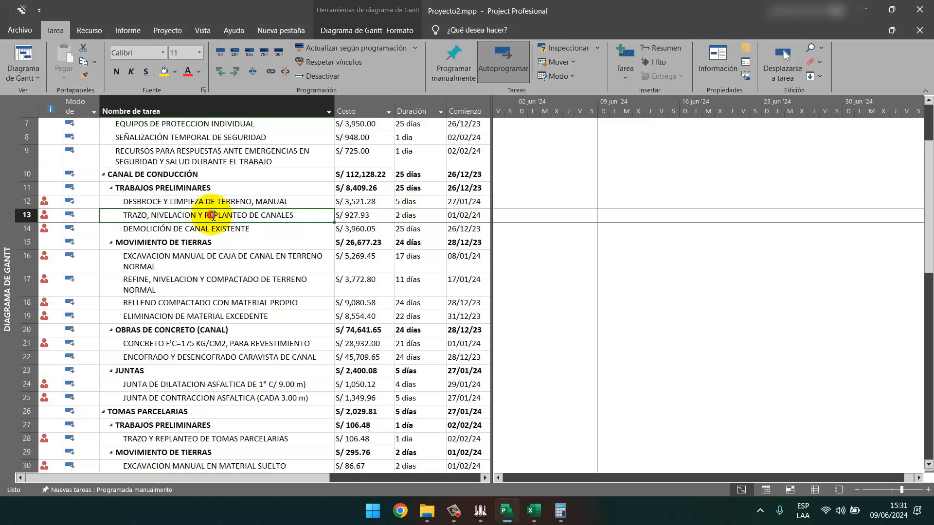
{"action": "left_click", "coordinate": [484, 518]}
{"action": "left_click", "coordinate": [379, 154]}
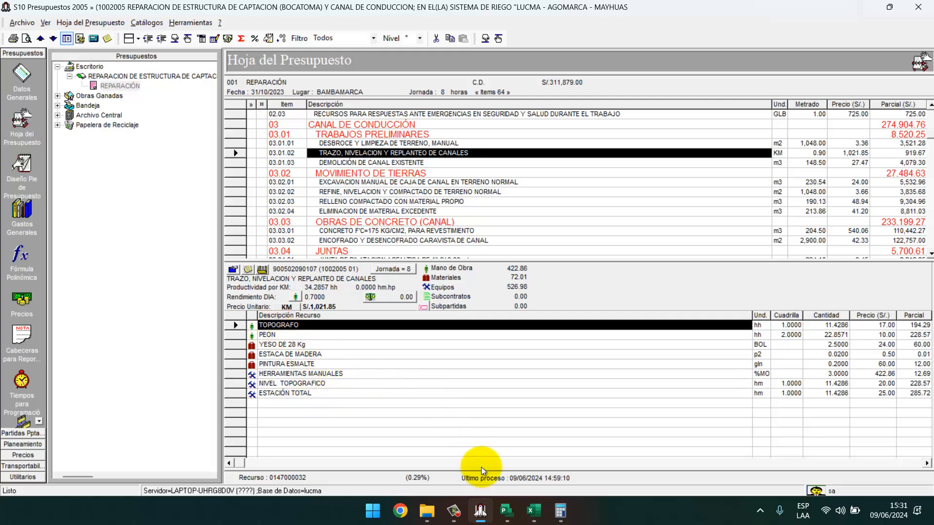
{"action": "left_click", "coordinate": [506, 511]}
Show the assigned resources of TRAZO, NIVELACION Y REPLANTEO DE CANALES beside the S10 budget.
{"action": "right_click", "coordinate": [187, 215]}
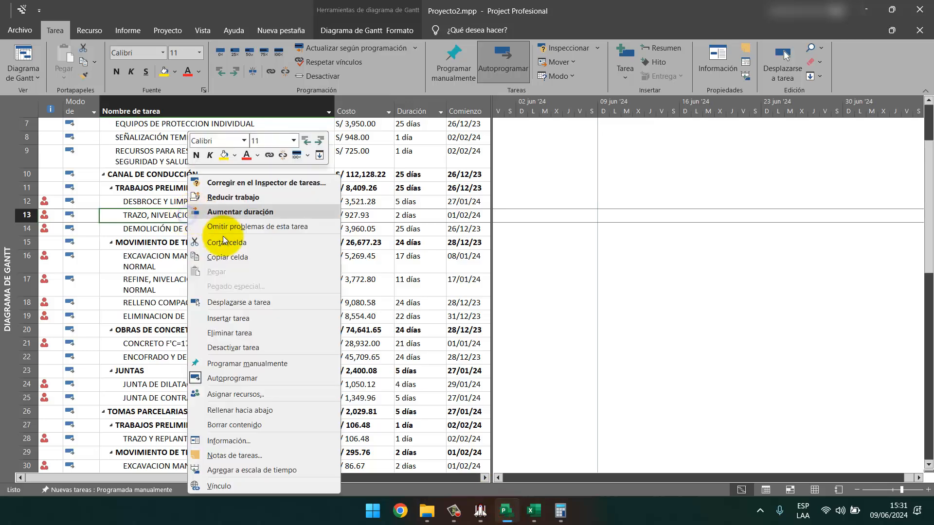
{"action": "left_click", "coordinate": [228, 440]}
{"action": "left_click", "coordinate": [378, 155]}
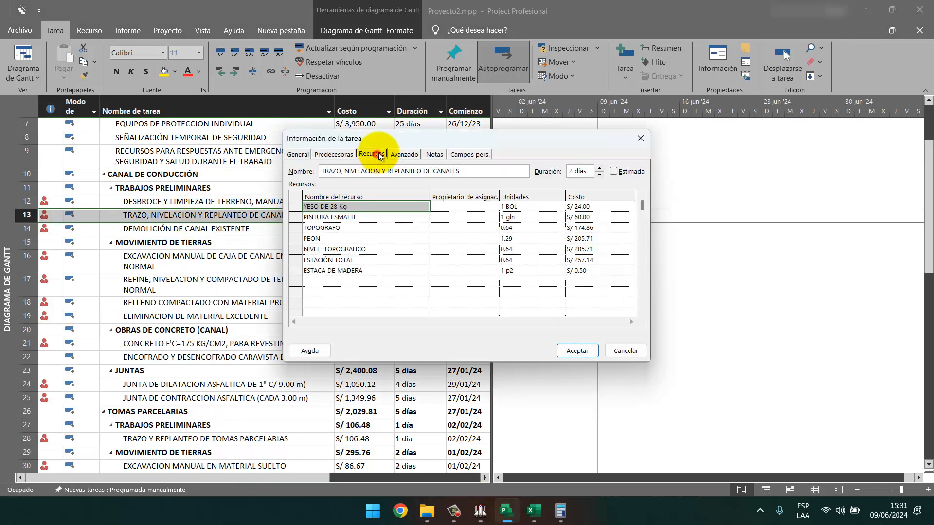
{"action": "left_click_drag", "start_coordinate": [401, 141], "coordinate": [223, 152]}
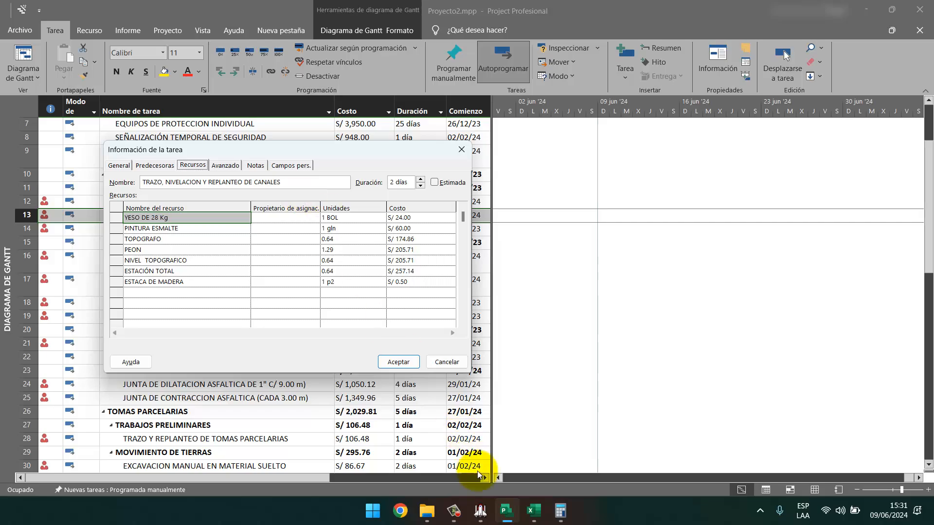
{"action": "left_click", "coordinate": [482, 518]}
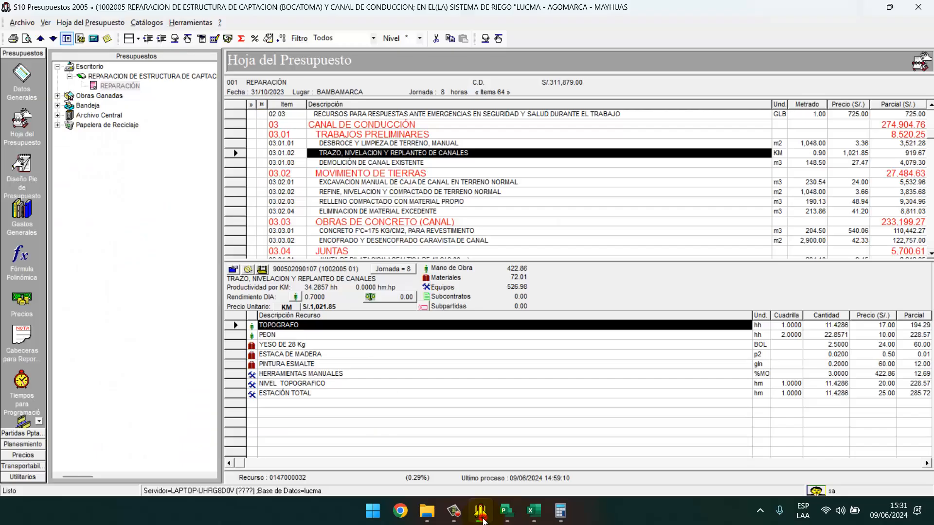
{"action": "left_click", "coordinate": [483, 520]}
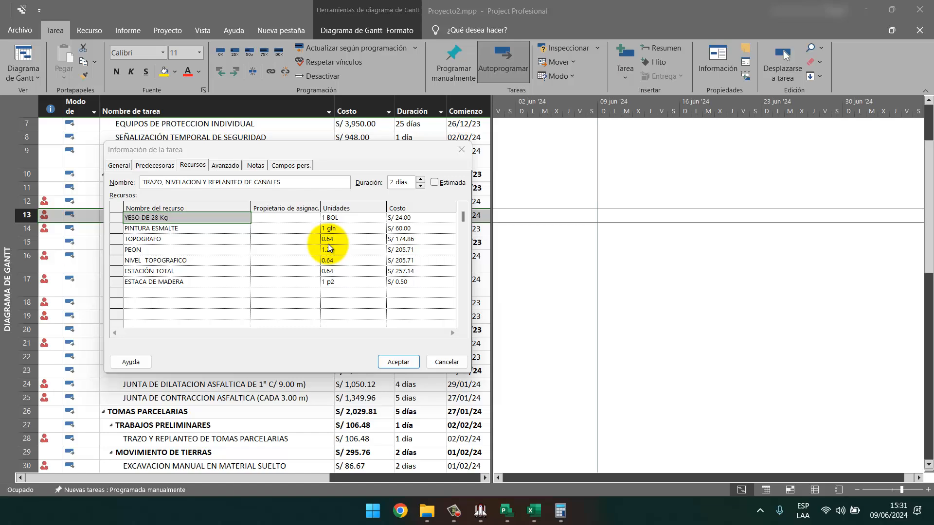
Edit the YESO DE 28 Kg units and set ESTACA DE MADERA to 0.02 p2, checking S10.
{"action": "key", "text": "alt+Tab"}
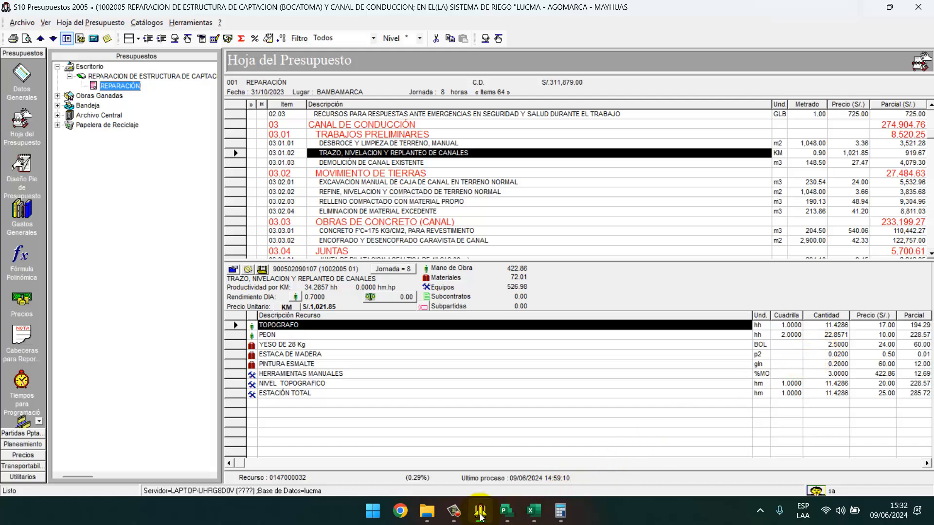
{"action": "left_click", "coordinate": [504, 515]}
{"action": "left_click", "coordinate": [346, 217]}
{"action": "type", "text": "2"}
{"action": "left_click", "coordinate": [375, 228]}
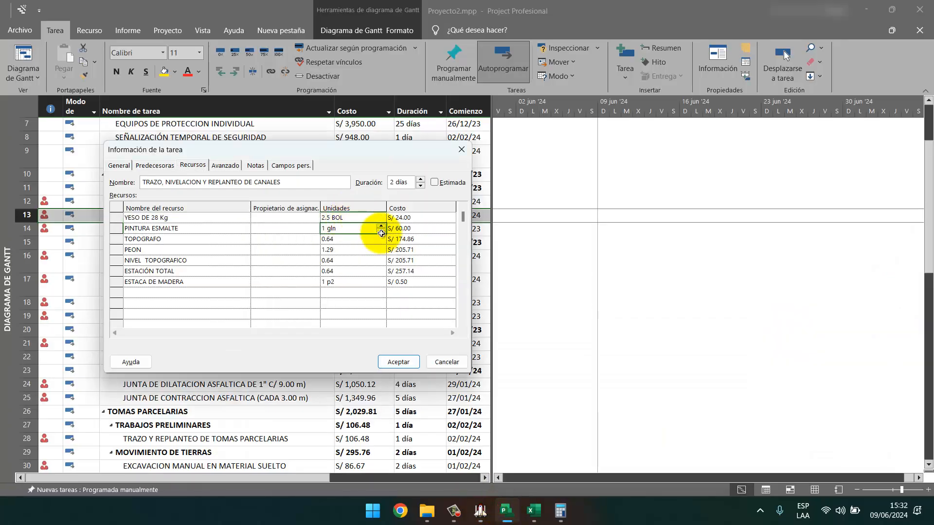
{"action": "left_click", "coordinate": [488, 517]}
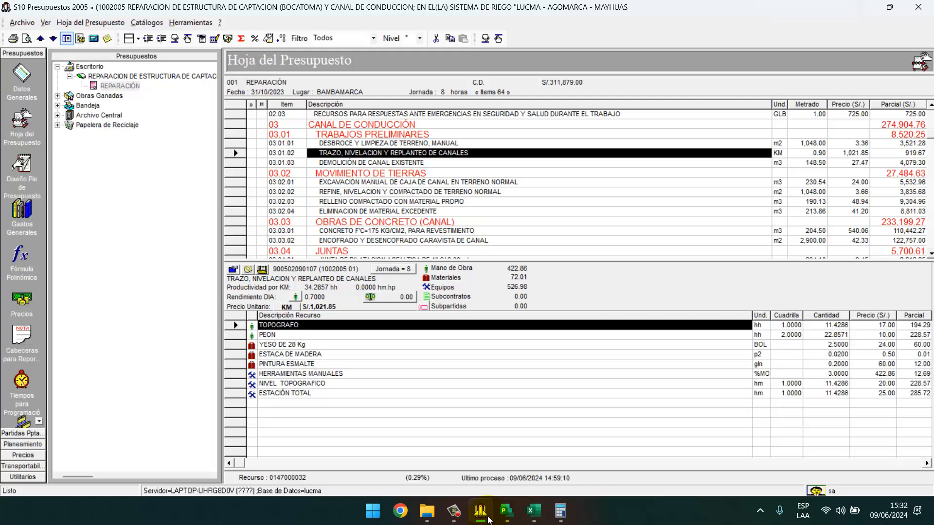
{"action": "left_click", "coordinate": [481, 513]}
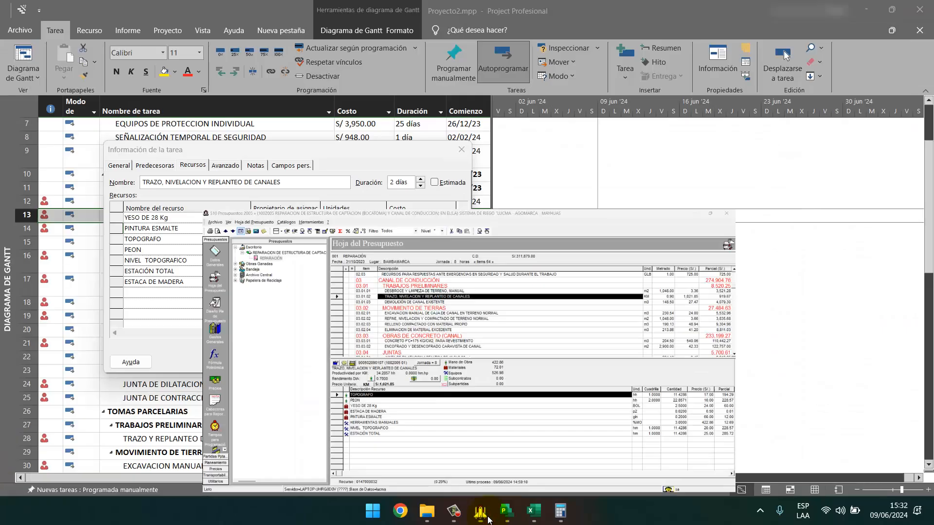
{"action": "left_click", "coordinate": [331, 282]}
{"action": "type", "text": "0.02"}
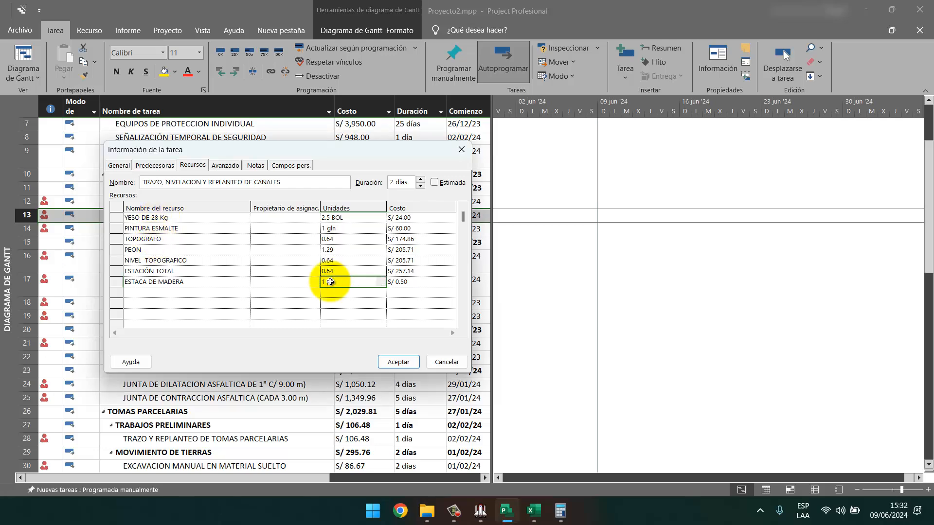
Set PINTURA ESMALTE to 0.2 gln and accept the resource changes (task cost S/ 915.44).
{"action": "key", "text": "Return"}
{"action": "left_click", "coordinate": [350, 232]}
{"action": "type", "text": "0.2"}
{"action": "key", "text": "Return"}
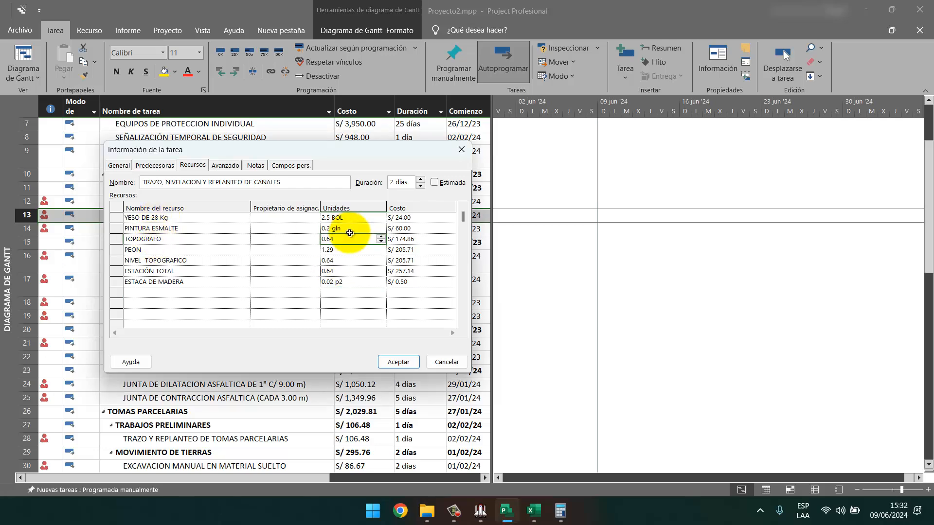
{"action": "left_click", "coordinate": [481, 511]}
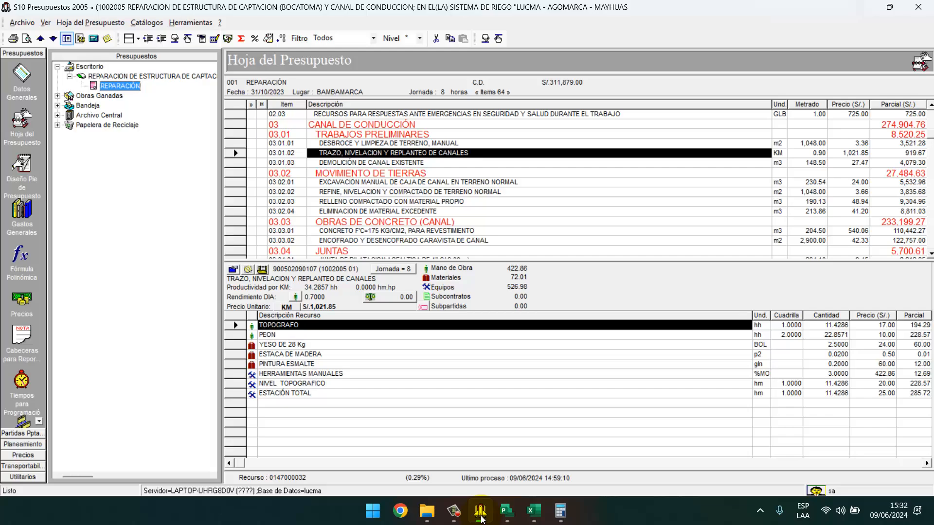
{"action": "left_click", "coordinate": [481, 515]}
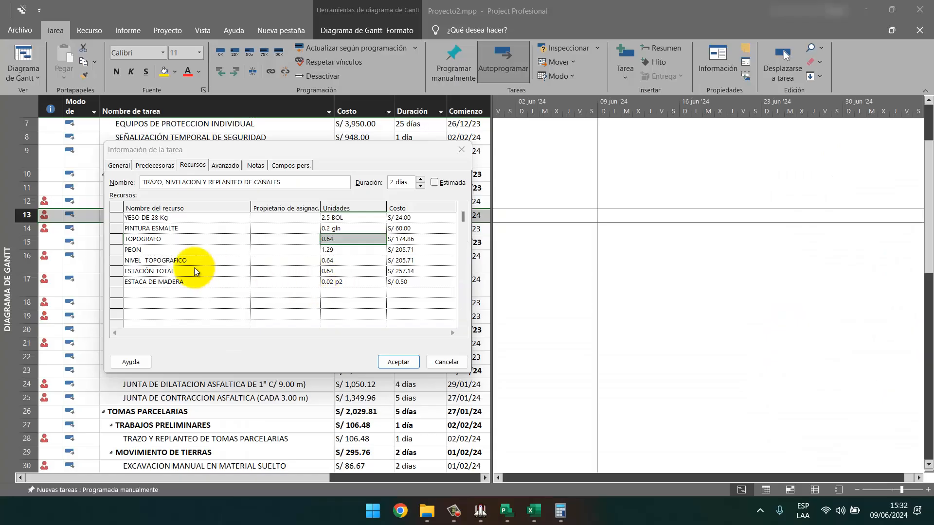
{"action": "left_click", "coordinate": [183, 261]}
{"action": "left_click", "coordinate": [174, 273]}
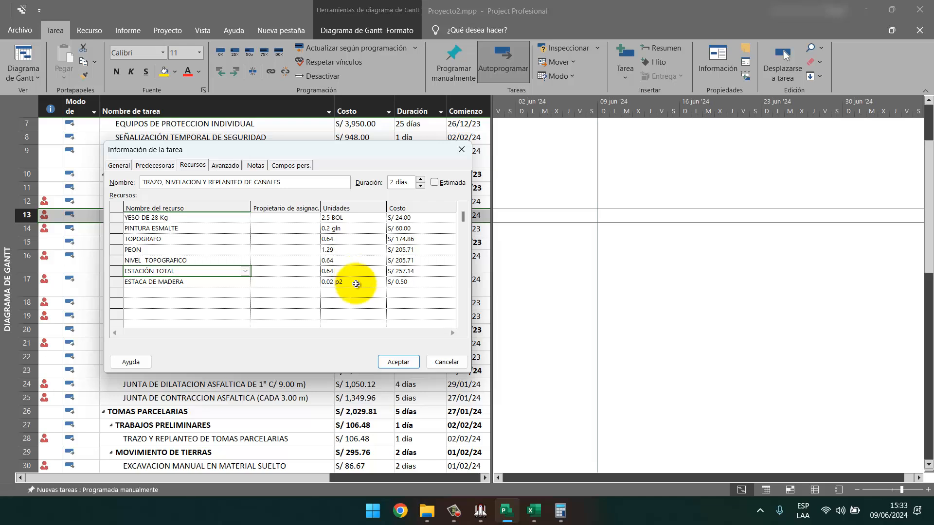
{"action": "left_click", "coordinate": [399, 363]}
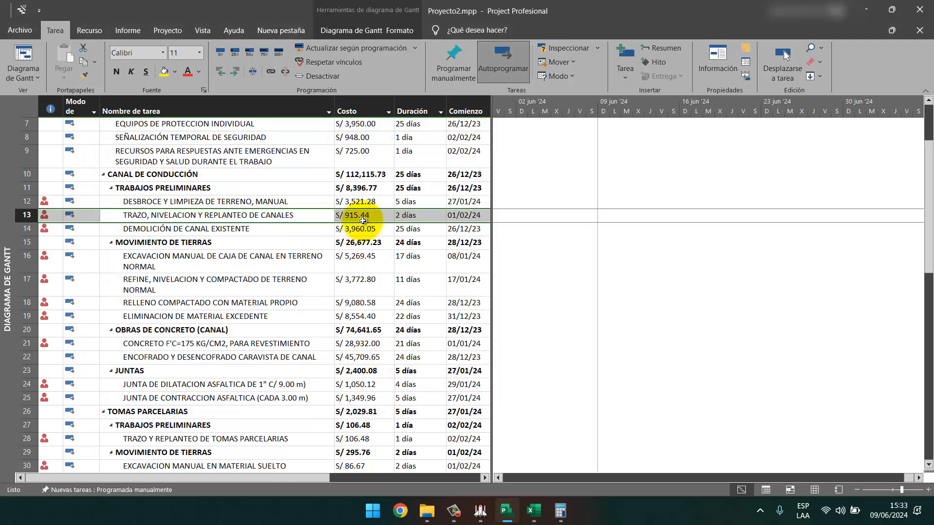
Compute 12.69 × 0.9 = 11.421 in Calculator and refresh task 13's cost to S/ 926.86.
{"action": "key", "text": "alt+Tab"}
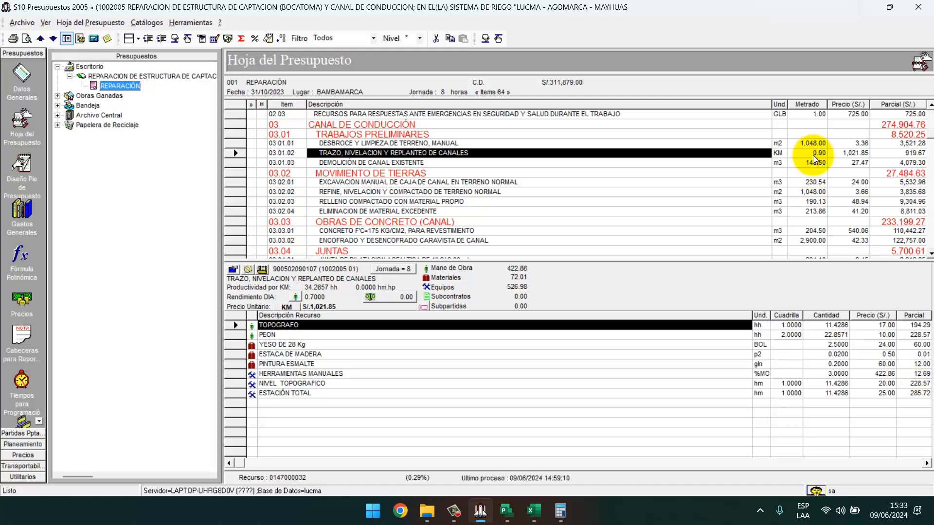
{"action": "left_click", "coordinate": [560, 510]}
{"action": "type", "text": "2."}
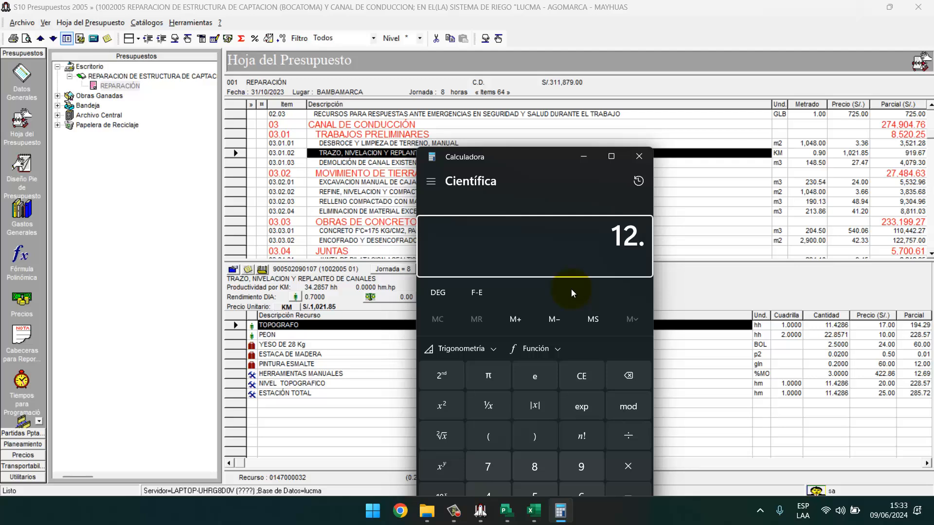
{"action": "type", "text": "69*0.9"}
{"action": "key", "text": "Return"}
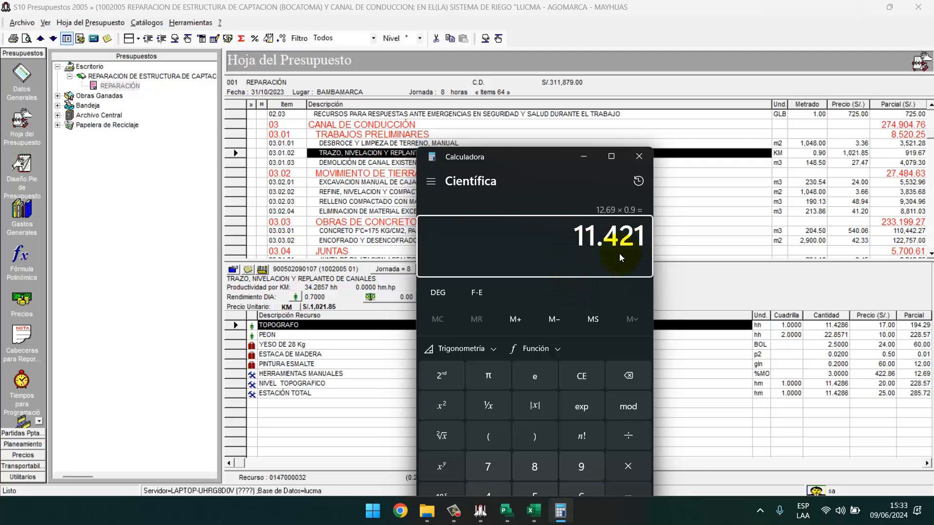
{"action": "left_click", "coordinate": [507, 511]}
{"action": "double_click", "coordinate": [278, 216]}
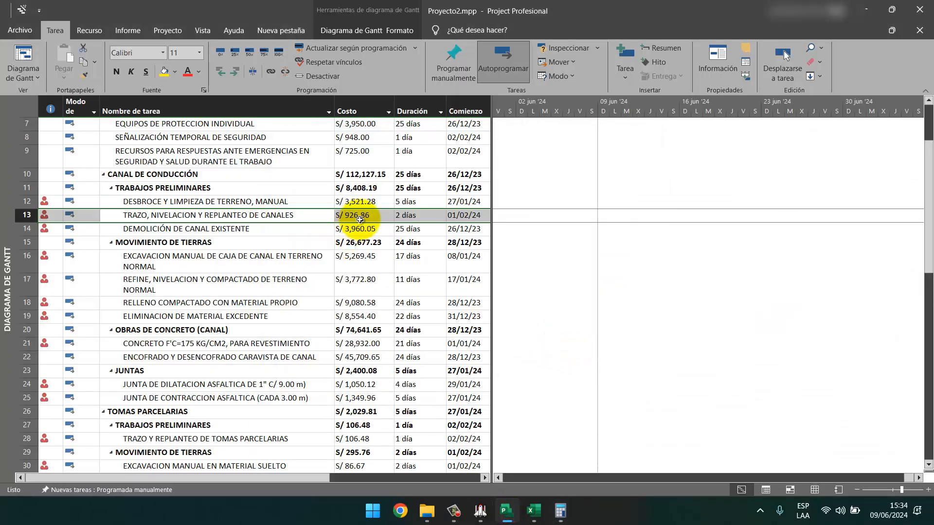
{"action": "left_click", "coordinate": [481, 518]}
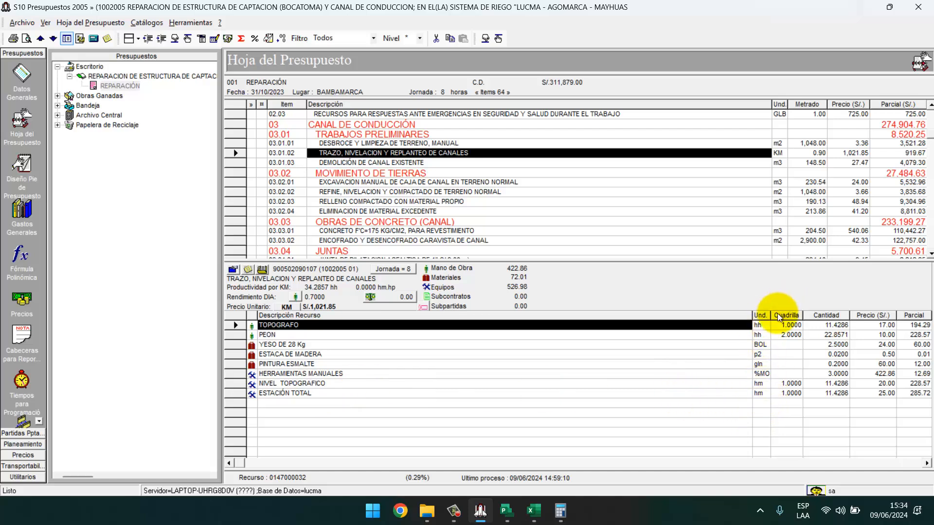
Check the TOPOGRAFO 11.4286 and 0.90 metrado in S10, then compute 0.9 ÷ 0.7 = 1.2857.
{"action": "left_click", "coordinate": [833, 326]}
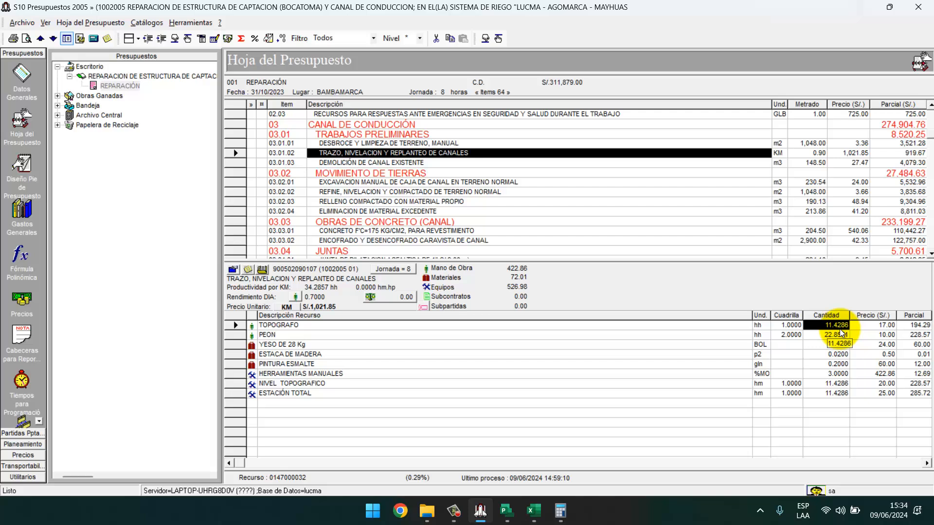
{"action": "left_click", "coordinate": [814, 155]}
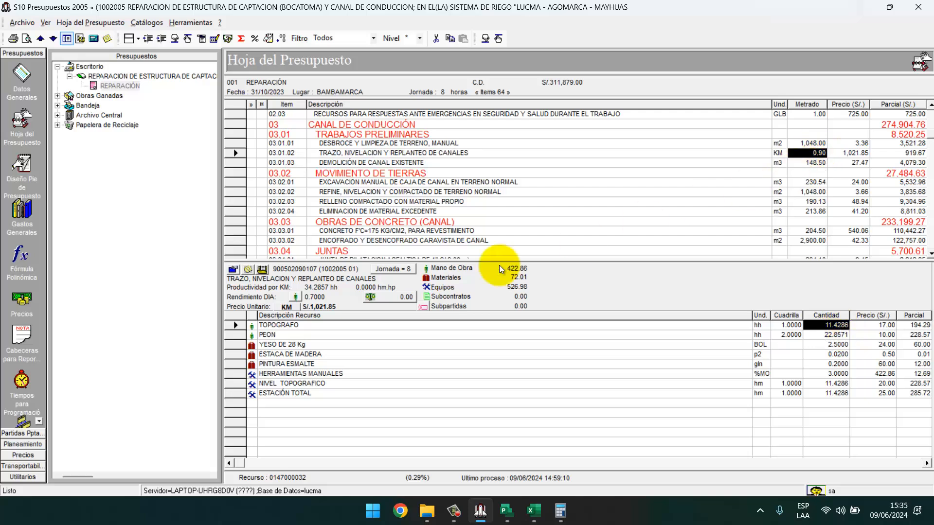
{"action": "left_click", "coordinate": [560, 511]}
{"action": "type", "text": "0.9/0.7"}
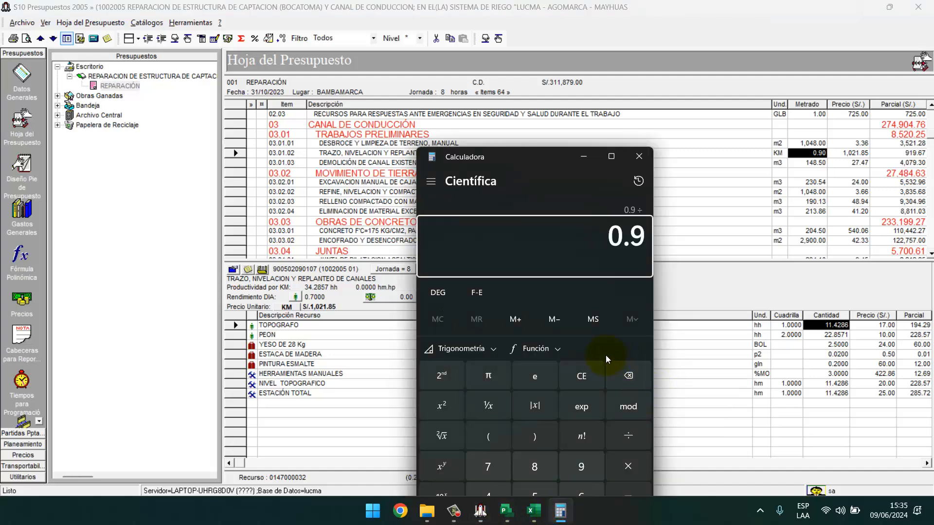
{"action": "key", "text": "Return"}
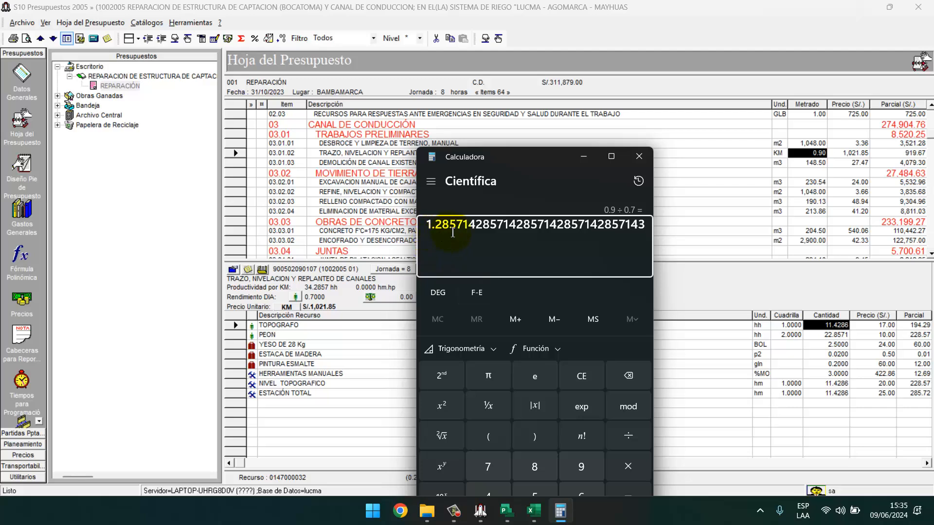
{"action": "key", "text": "XF86AudioLowerVolume"}
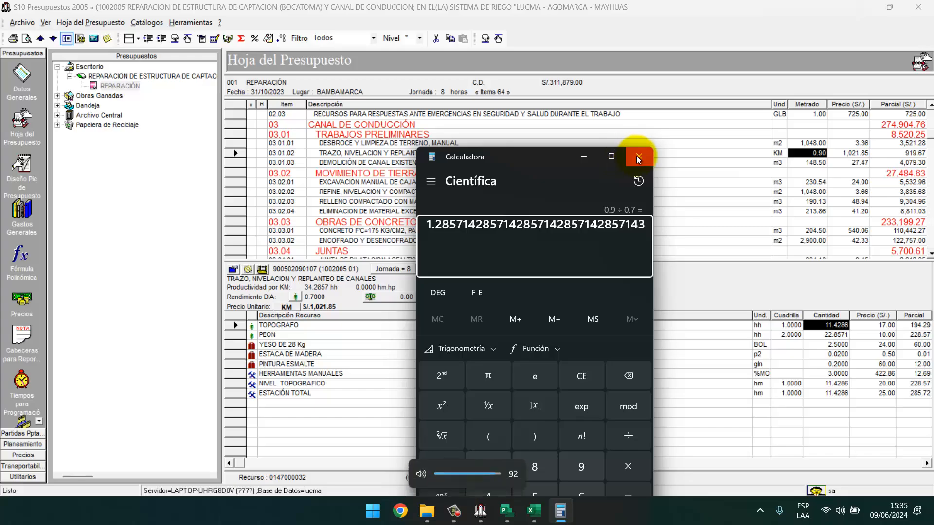
{"action": "left_click", "coordinate": [638, 160]}
{"action": "left_click", "coordinate": [520, 511]}
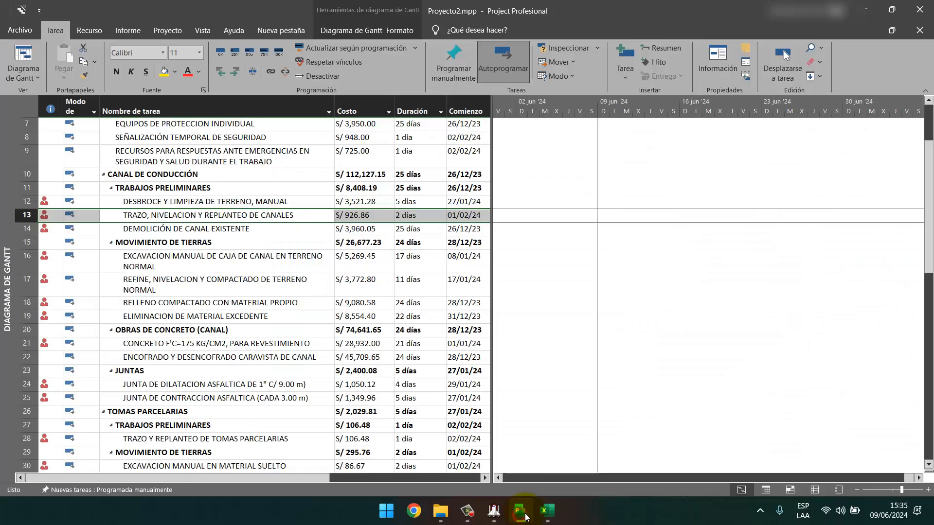
Review task 13's TOPOGRAFO (0.64), NIVEL TOPOGRAFICO and ESTACIÓN TOTAL resource units.
{"action": "left_click", "coordinate": [409, 229]}
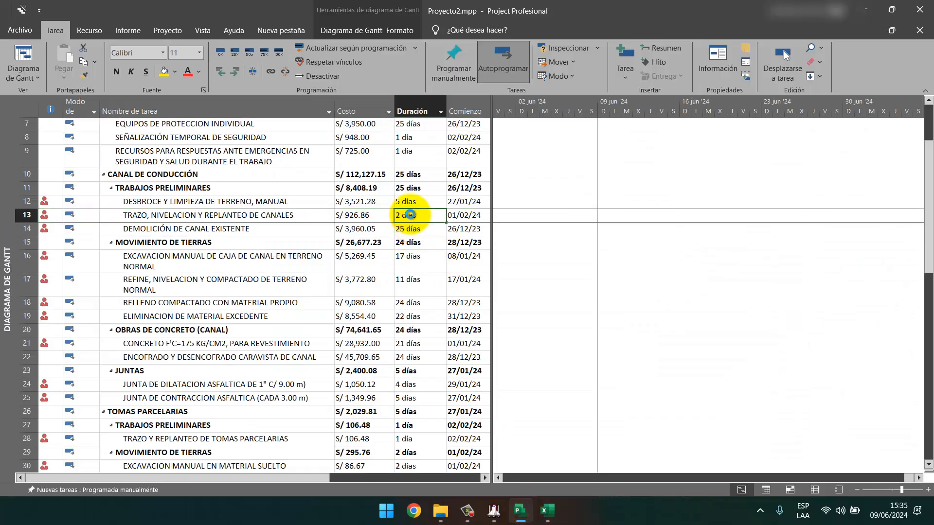
{"action": "left_click", "coordinate": [409, 214]}
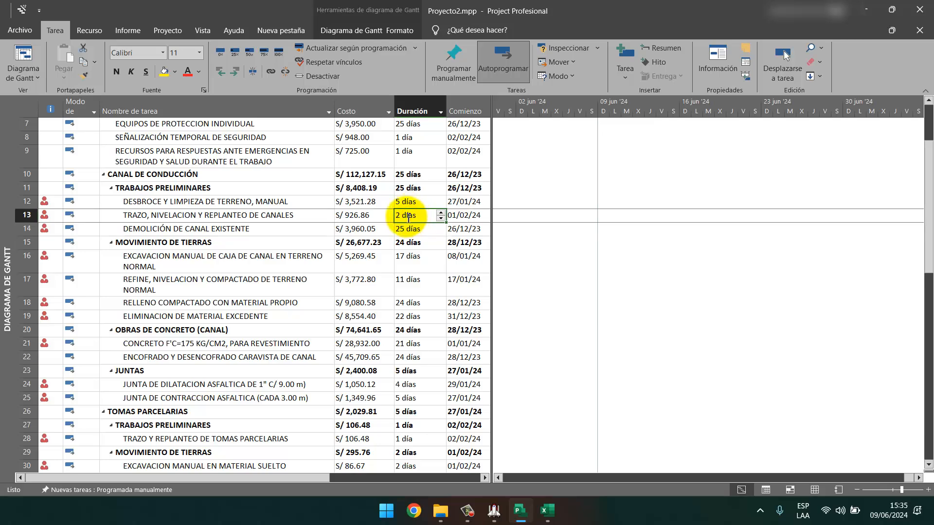
{"action": "right_click", "coordinate": [294, 216]}
{"action": "left_click", "coordinate": [336, 440]}
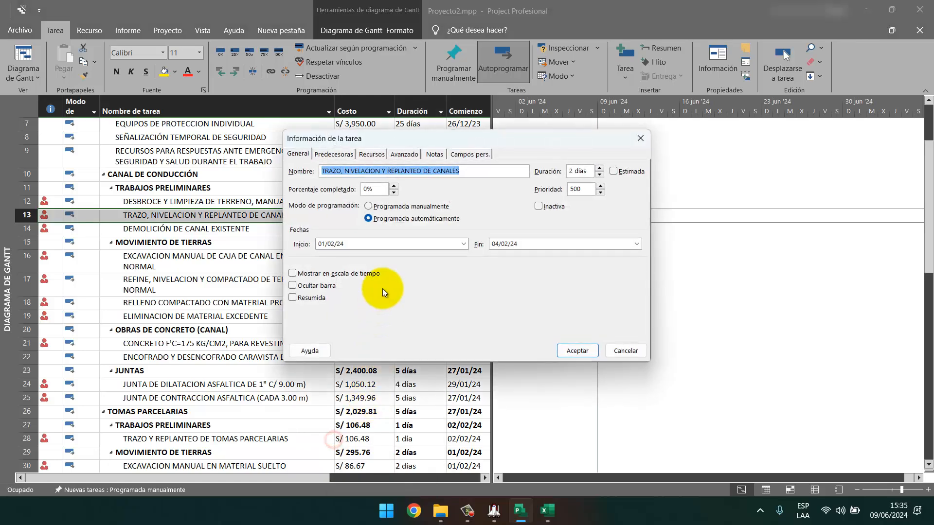
{"action": "left_click", "coordinate": [364, 154]}
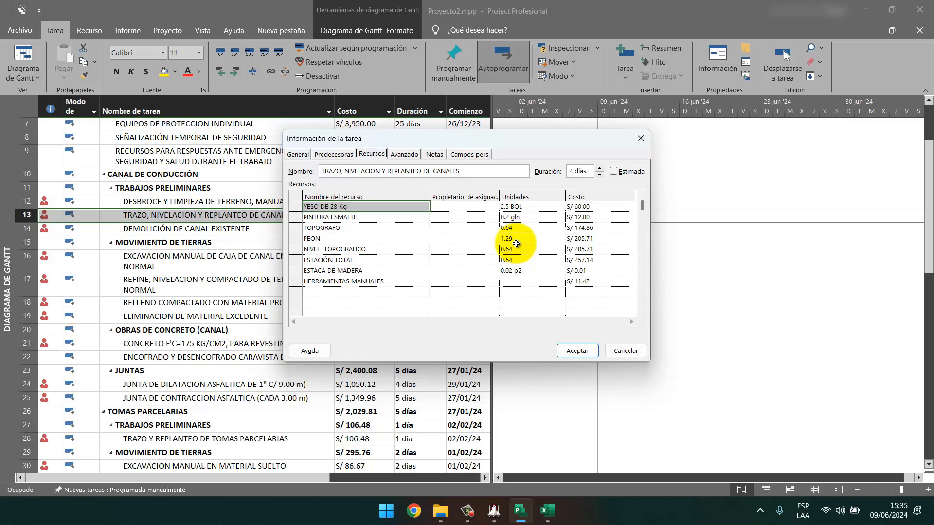
{"action": "left_click", "coordinate": [514, 227]}
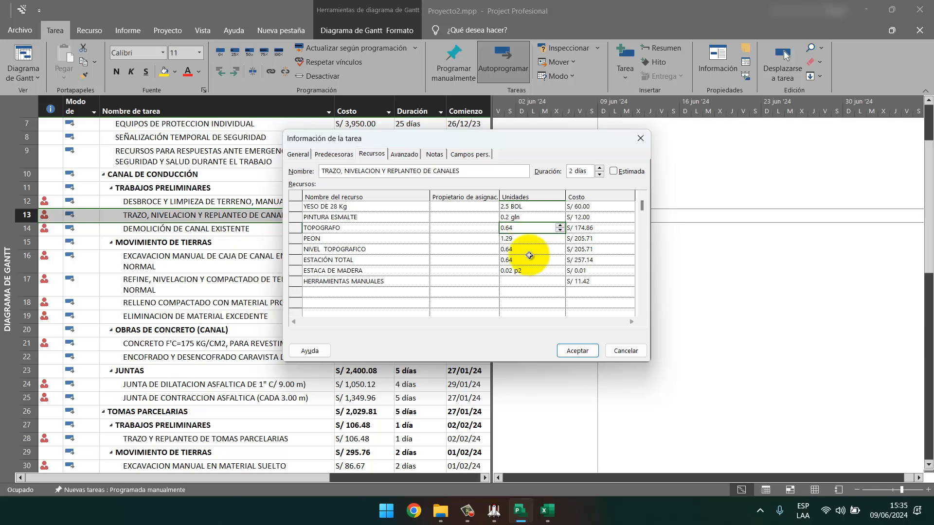
{"action": "left_click", "coordinate": [516, 249]}
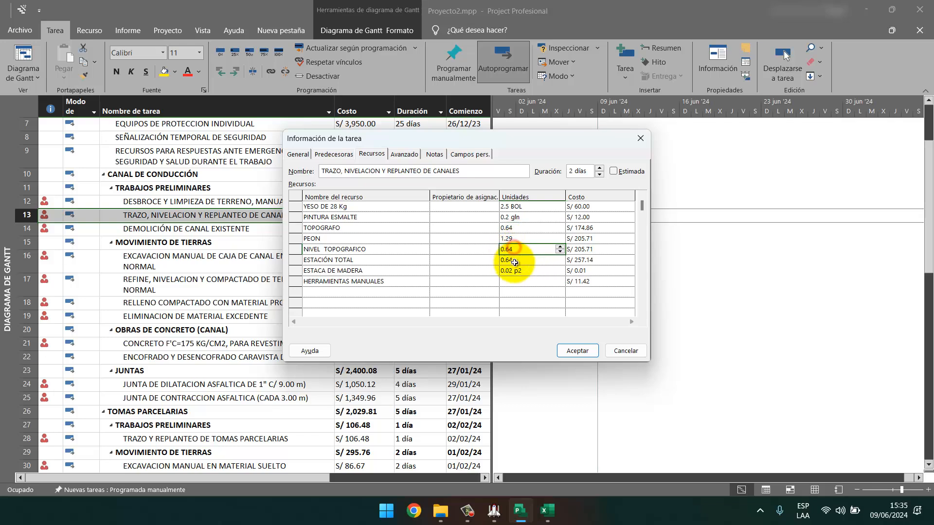
{"action": "left_click", "coordinate": [514, 262]}
{"action": "key", "text": "alt+Tab"}
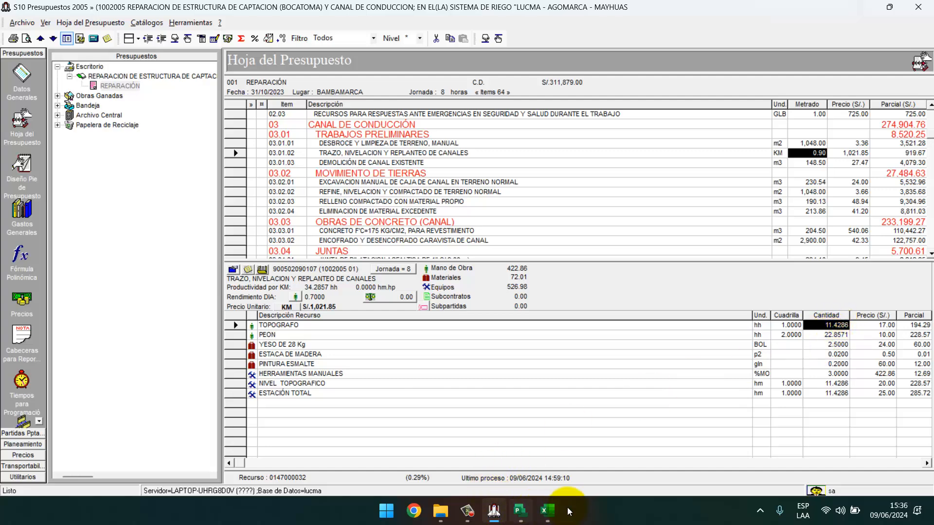
Enter 11.4286 as P.U in C2 and extend it to =11.4286*8.
{"action": "left_click", "coordinate": [547, 510]}
{"action": "key", "text": "Tab"}
{"action": "type", "text": "11."}
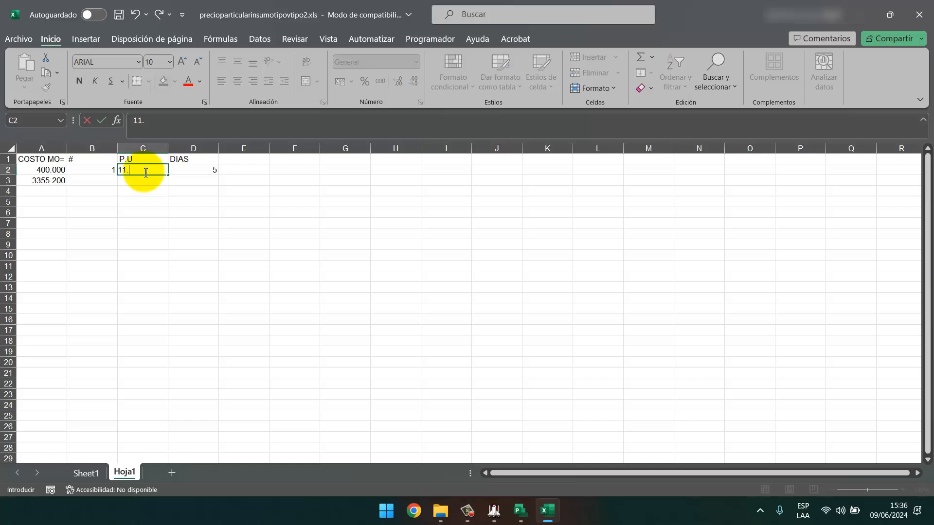
{"action": "type", "text": "4286"}
{"action": "key", "text": "Return"}
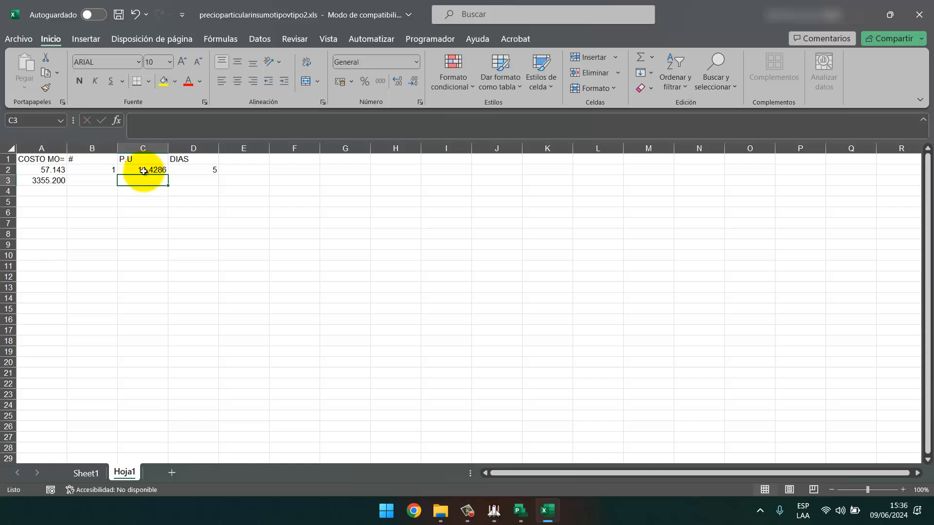
{"action": "left_click", "coordinate": [144, 171]}
{"action": "left_click", "coordinate": [133, 120]}
{"action": "type", "text": "="}
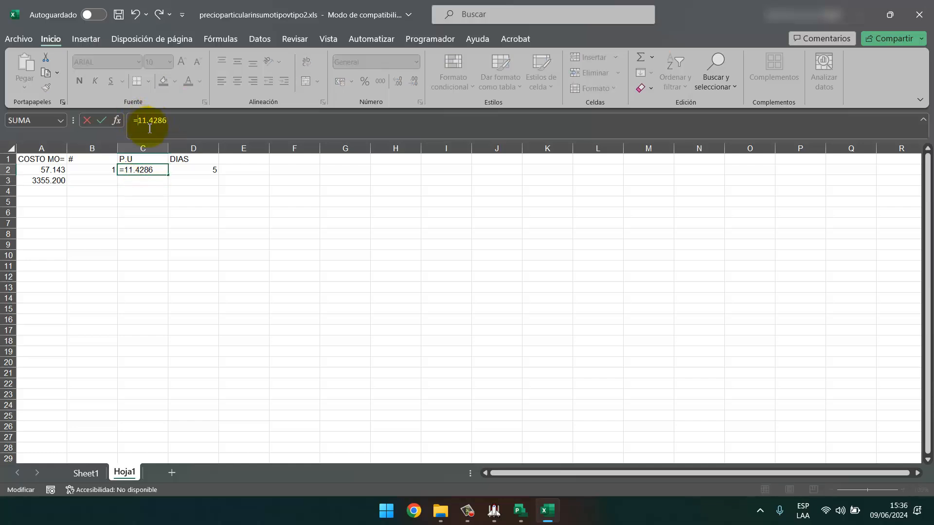
{"action": "left_click", "coordinate": [169, 122]}
{"action": "type", "text": "*8"}
{"action": "key", "text": "Return"}
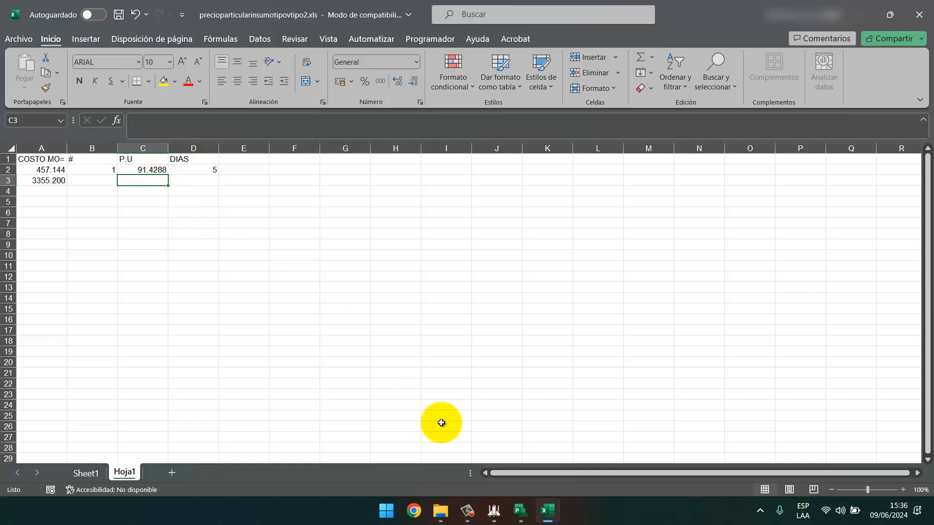
Check the TOPOGRAFO unit price 17.00 in S10 and set C2 to =17*8.
{"action": "left_click", "coordinate": [518, 516]}
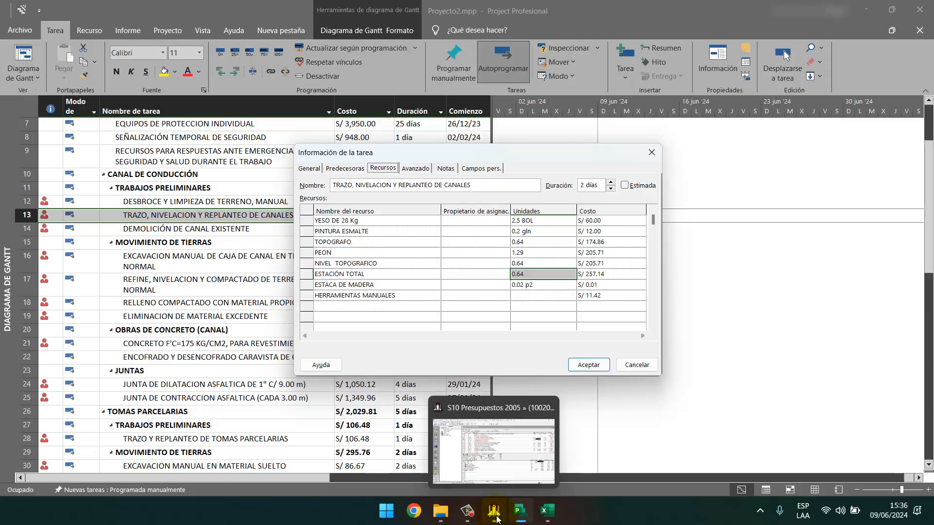
{"action": "left_click", "coordinate": [495, 513]}
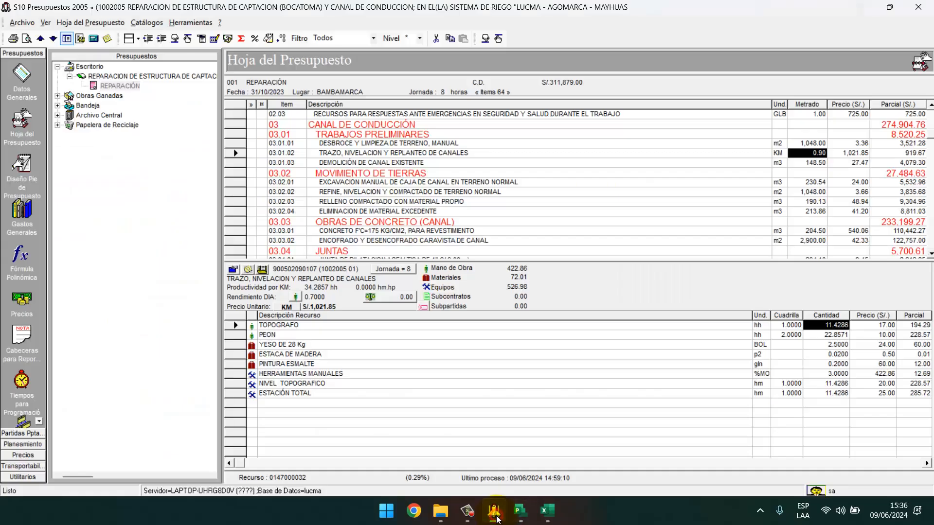
{"action": "left_click", "coordinate": [881, 324]}
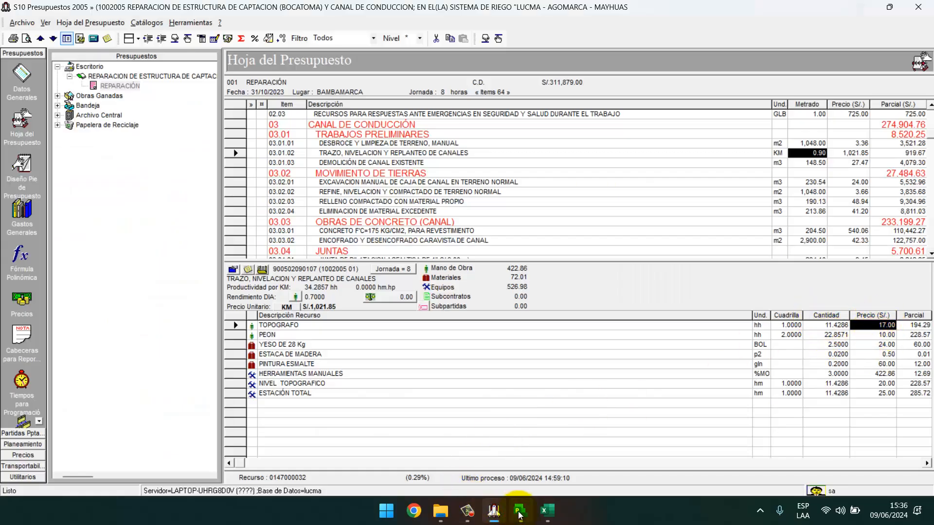
{"action": "left_click", "coordinate": [547, 511]}
{"action": "left_click", "coordinate": [158, 170]}
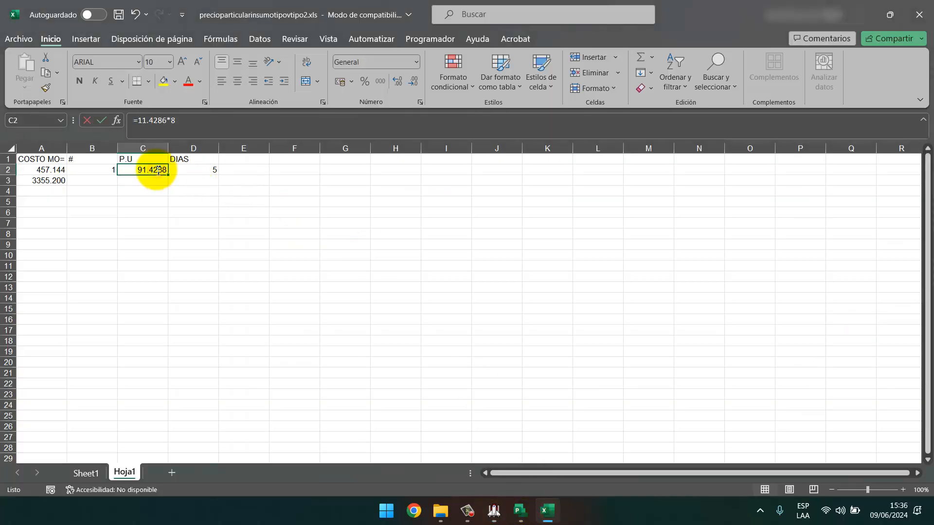
{"action": "type", "text": "=17*8"}
{"action": "key", "text": "Return"}
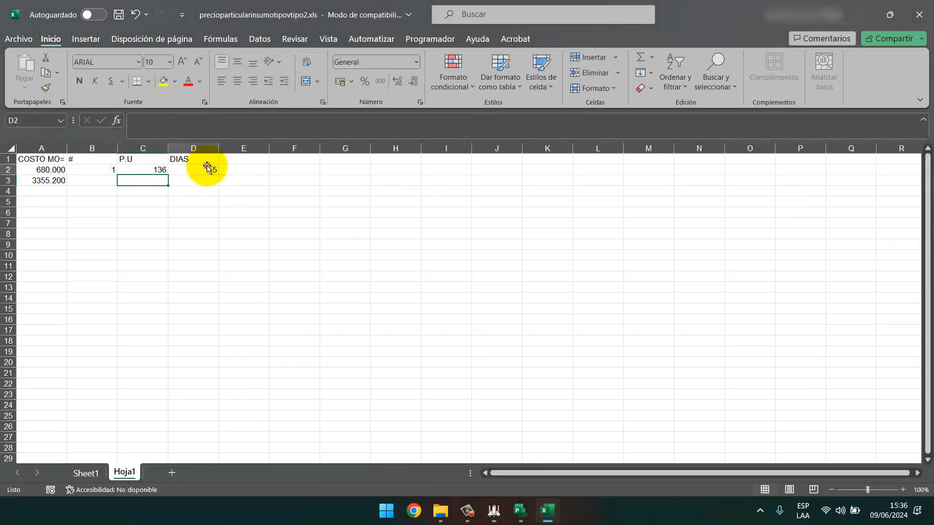
Set DIAS in D2 to =0.9/0.7, displayed with three decimals as 1.286.
{"action": "left_click", "coordinate": [205, 169]}
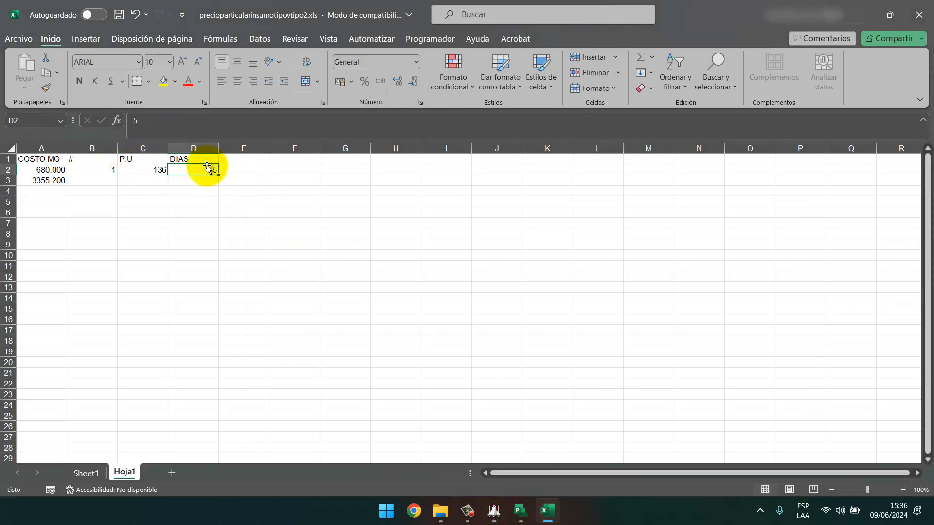
{"action": "left_click", "coordinate": [500, 518]}
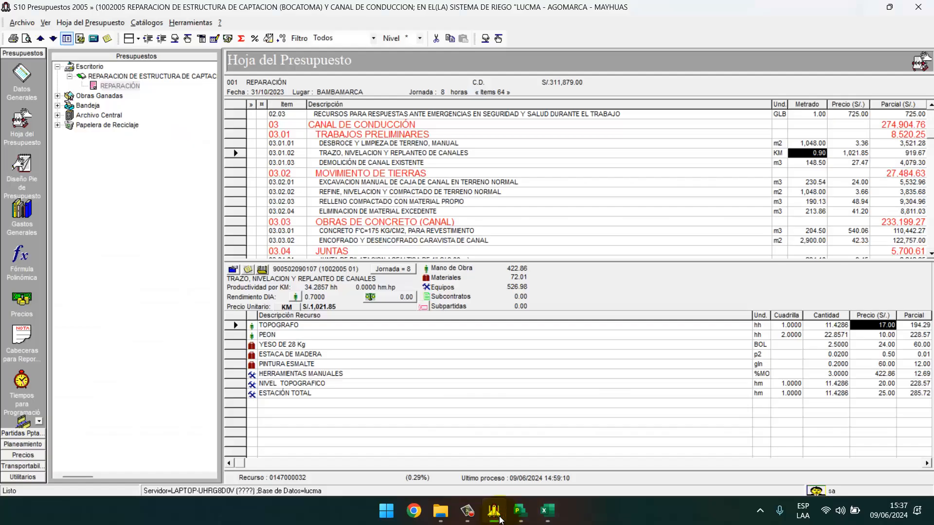
{"action": "left_click", "coordinate": [499, 519]}
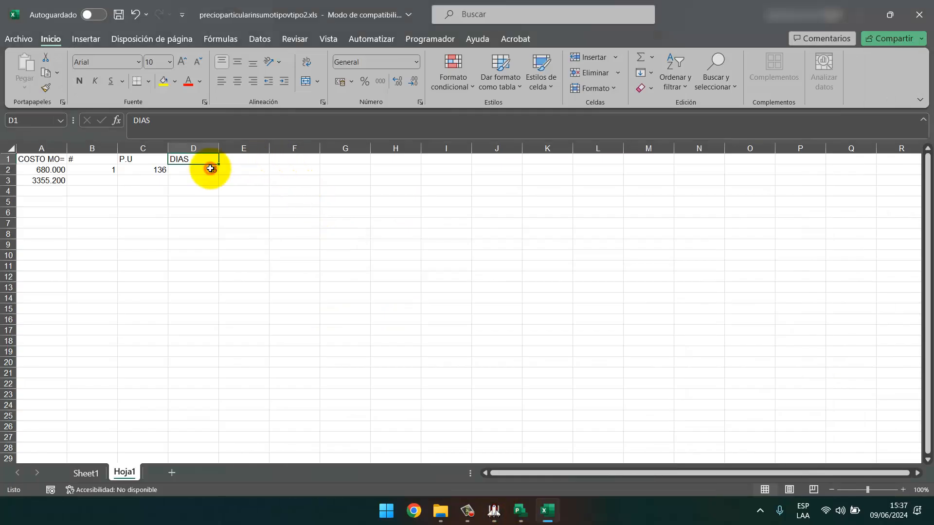
{"action": "type", "text": "=0.9/0.7"}
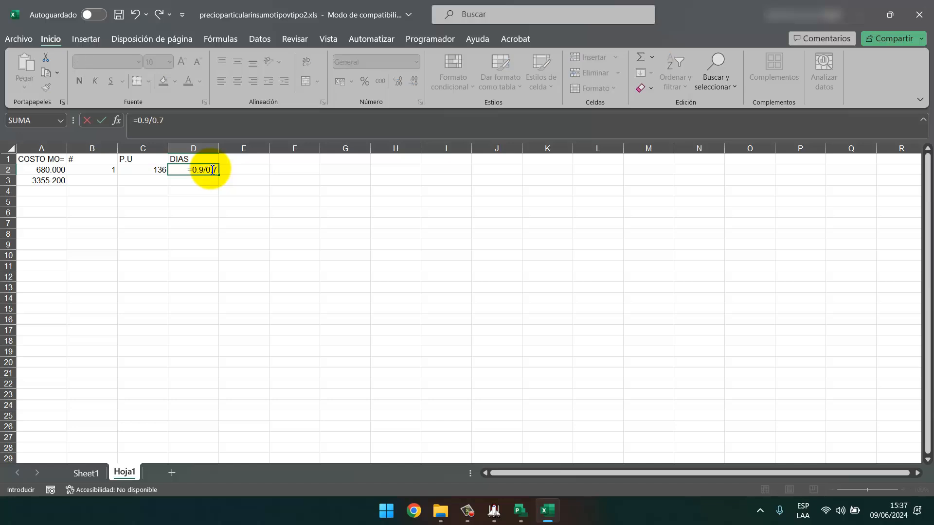
{"action": "key", "text": "ctrl+Return"}
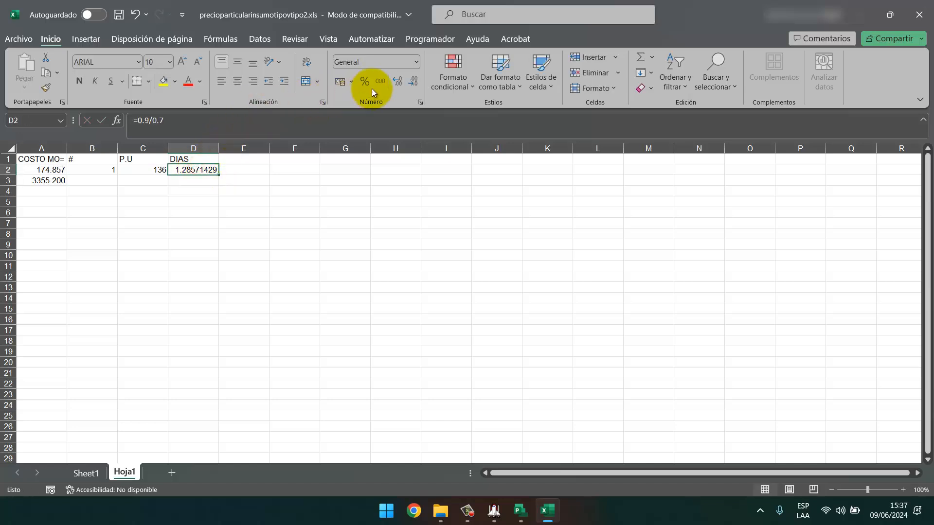
{"action": "left_click", "coordinate": [411, 83]}
{"action": "left_click", "coordinate": [411, 83]}
{"action": "left_click", "coordinate": [410, 83]}
{"action": "left_click", "coordinate": [410, 82]}
{"action": "left_click", "coordinate": [409, 82]}
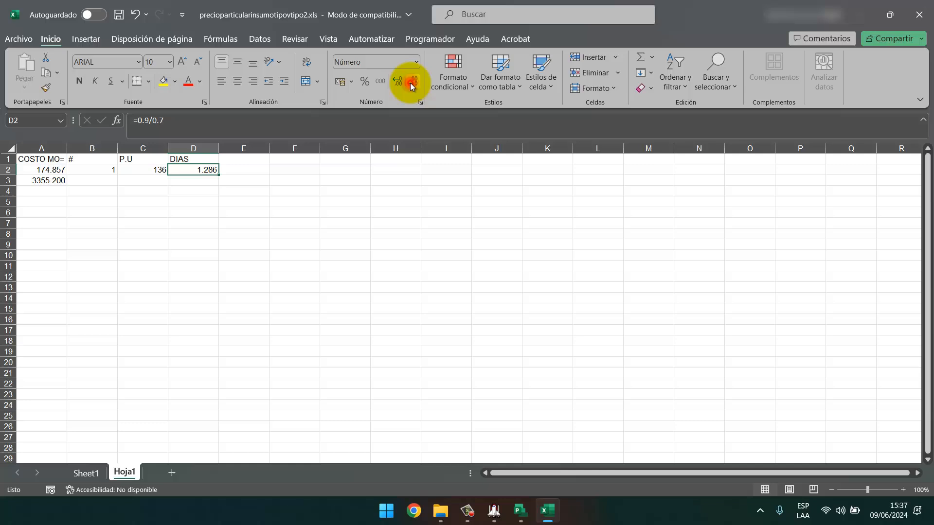
{"action": "left_click", "coordinate": [47, 171]}
Paste A2's COSTO MO total into A3 as a value and set DIAS in D2 to 2.
{"action": "right_click", "coordinate": [48, 169]}
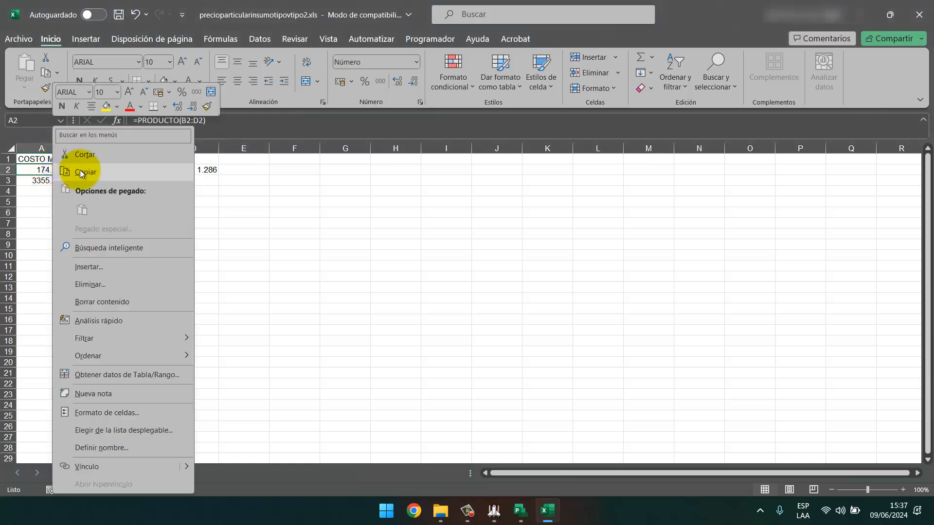
{"action": "left_click", "coordinate": [69, 165]}
{"action": "left_click", "coordinate": [56, 182]}
{"action": "right_click", "coordinate": [57, 181]}
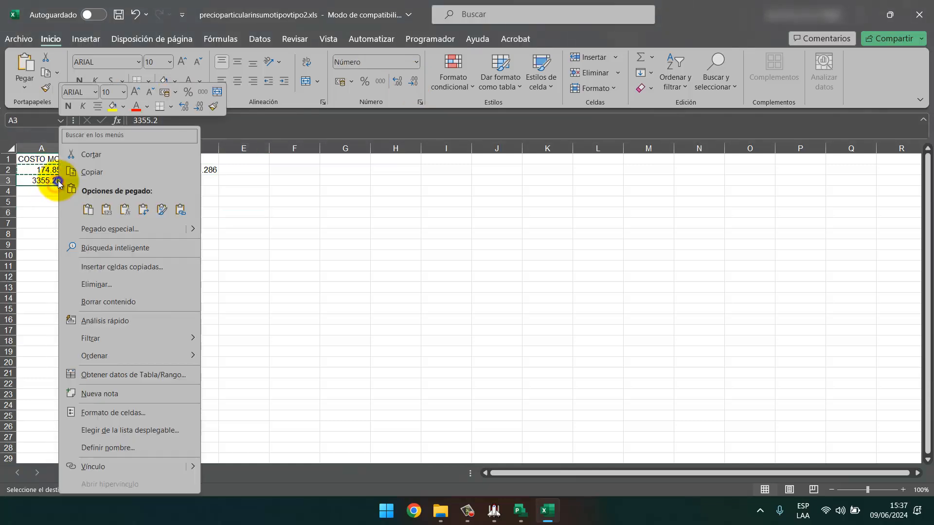
{"action": "left_click", "coordinate": [104, 208]}
{"action": "left_click", "coordinate": [92, 274]}
{"action": "left_click", "coordinate": [208, 170]}
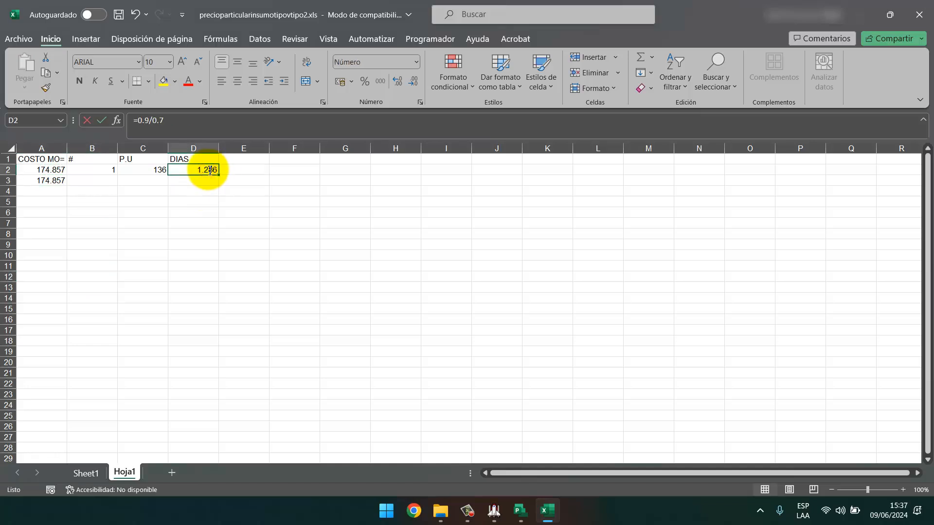
{"action": "type", "text": "2"}
{"action": "key", "text": "Return"}
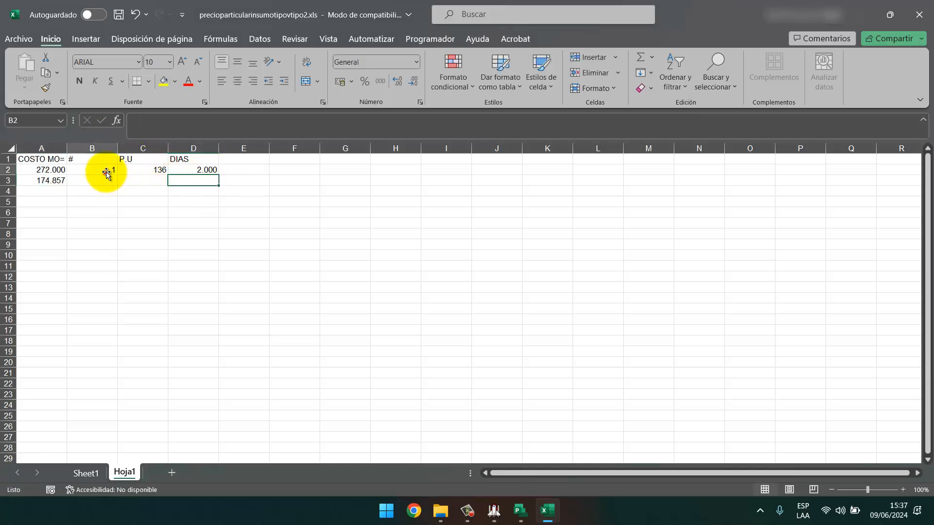
Begin a Goal Seek for 174.86 by changing B2, then cancel the misconfigured attempt.
{"action": "left_click", "coordinate": [112, 168]}
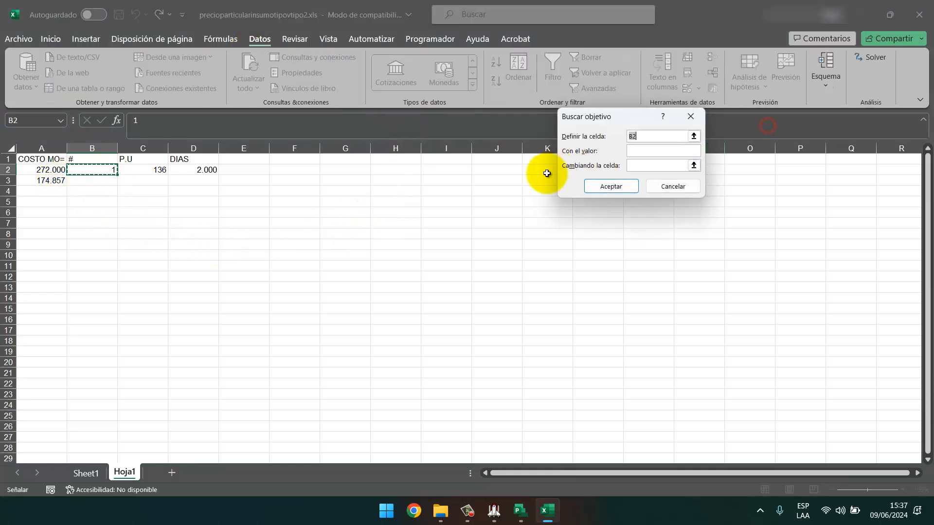
{"action": "left_click", "coordinate": [642, 151]}
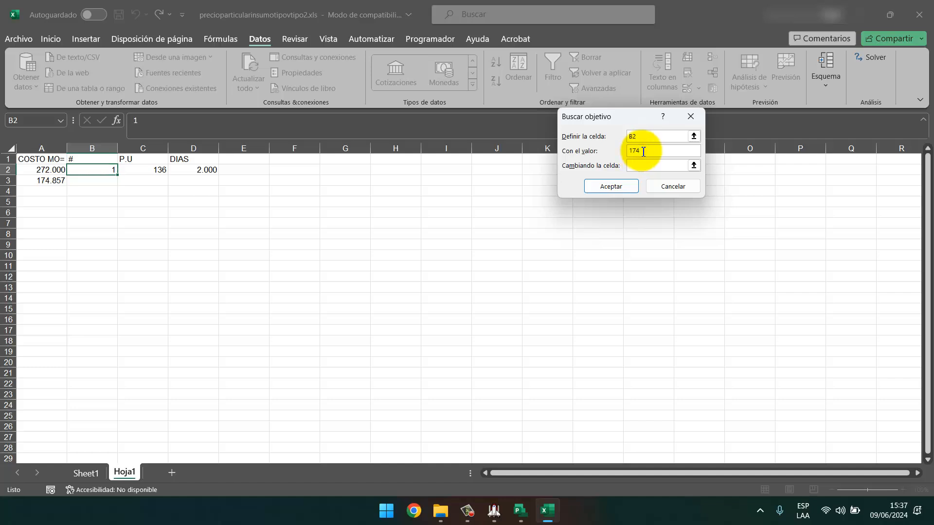
{"action": "type", "text": "174.86"}
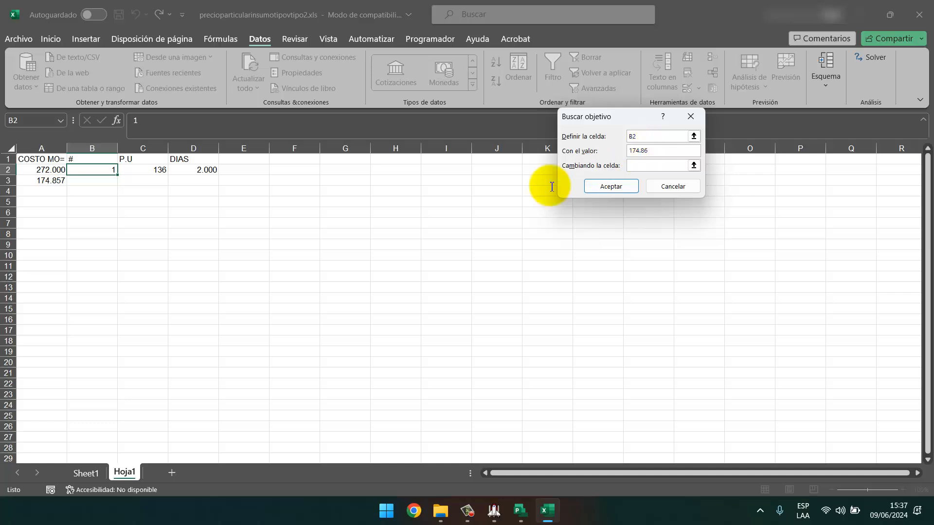
{"action": "left_click", "coordinate": [693, 166]}
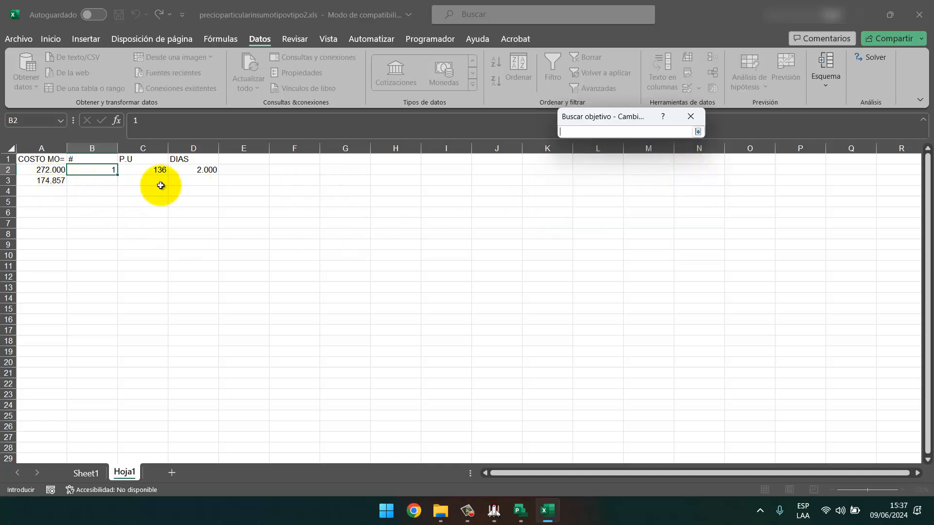
{"action": "left_click", "coordinate": [108, 170]}
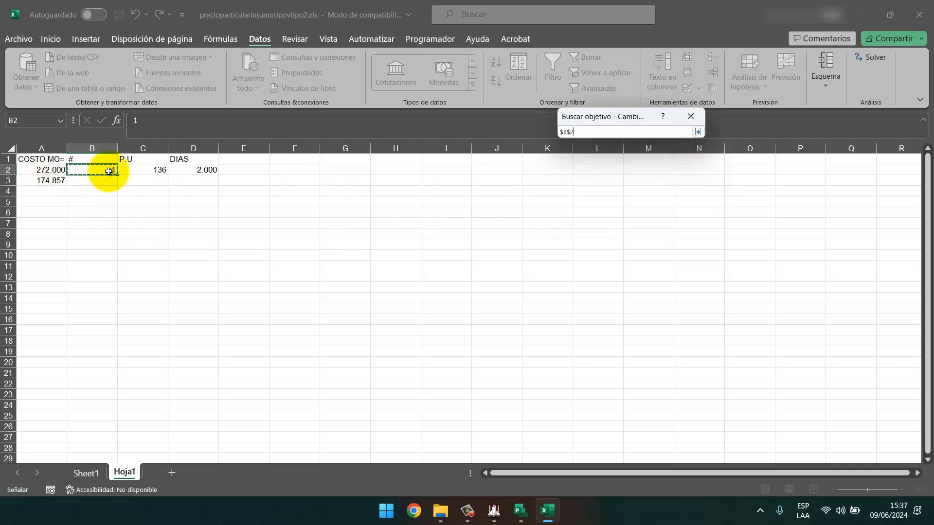
{"action": "key", "text": "Escape"}
Goal Seek A2 to 174.86 by changing B2, giving # = 0.64286765.
{"action": "left_click", "coordinate": [52, 170]}
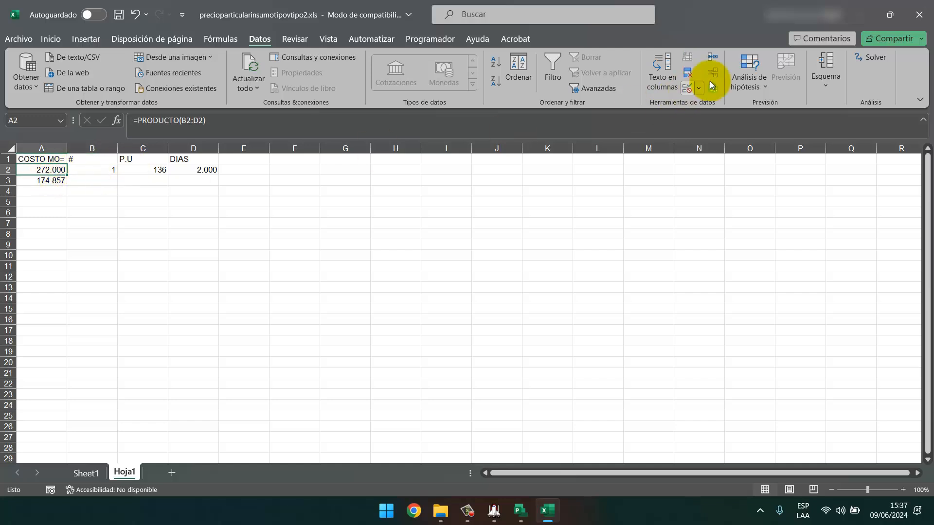
{"action": "left_click", "coordinate": [749, 83]}
{"action": "left_click", "coordinate": [765, 117]}
{"action": "left_click", "coordinate": [643, 151]}
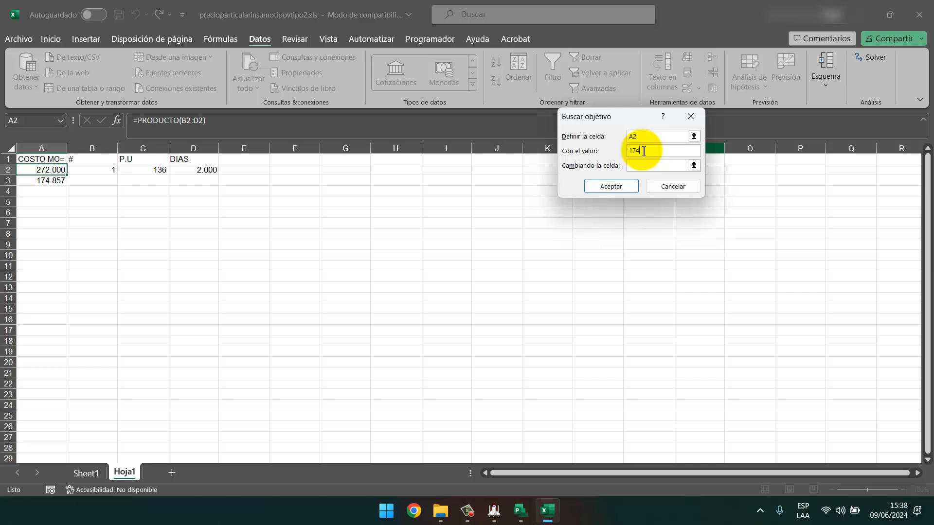
{"action": "type", "text": "857"}
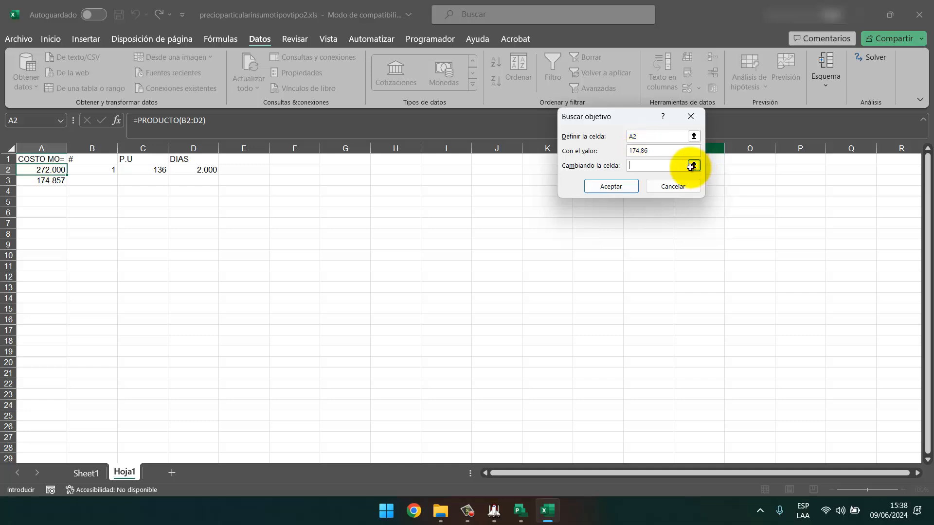
{"action": "left_click", "coordinate": [692, 166]}
{"action": "left_click", "coordinate": [104, 170]}
{"action": "key", "text": "Return"}
{"action": "left_click", "coordinate": [702, 186]}
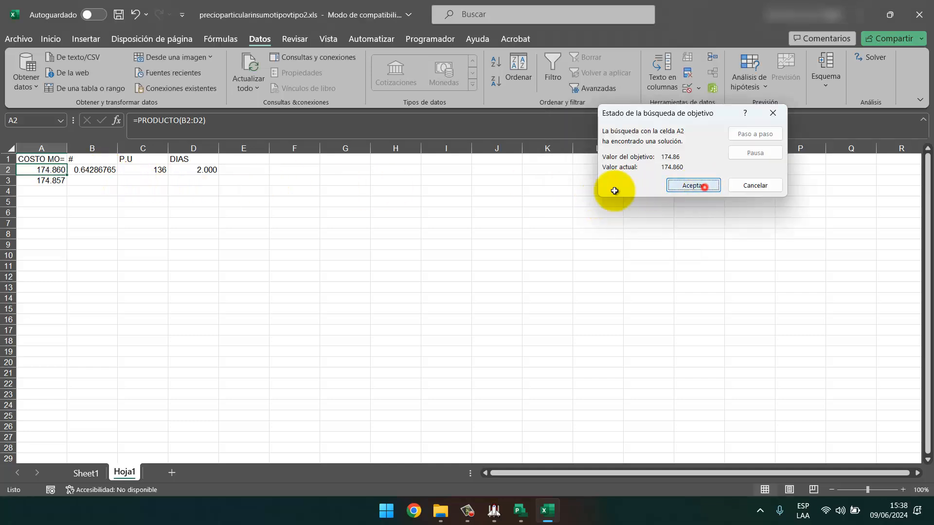
{"action": "left_click", "coordinate": [82, 221]}
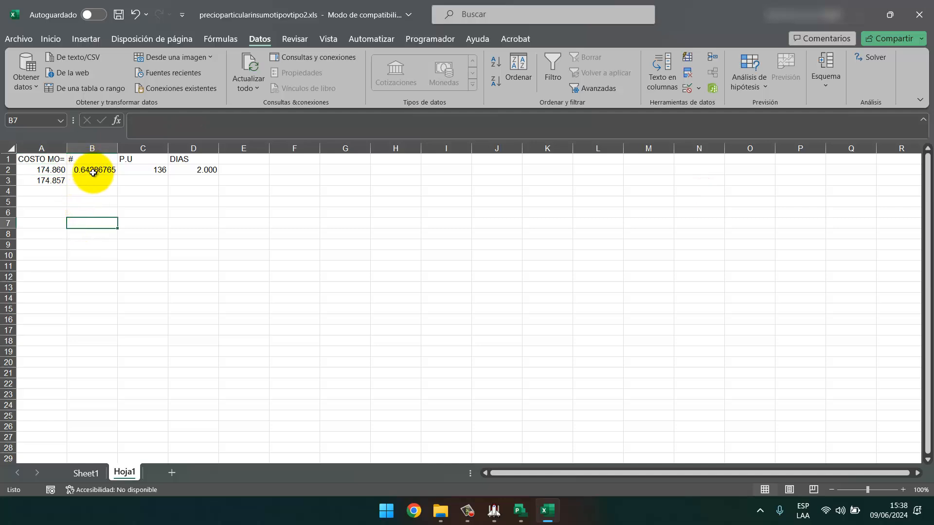
{"action": "left_click", "coordinate": [519, 510]}
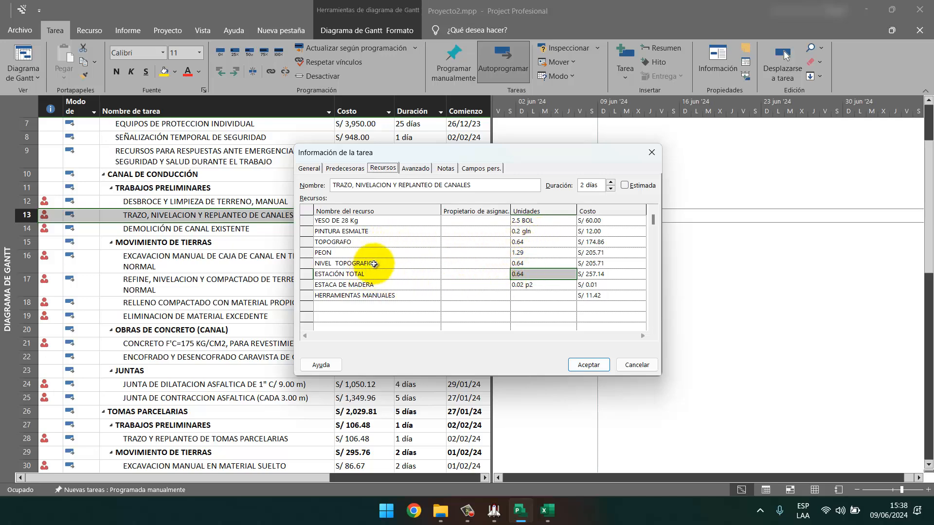
Bring the S10 Presupuestos budget back in front of Project.
{"action": "left_click", "coordinate": [494, 512]}
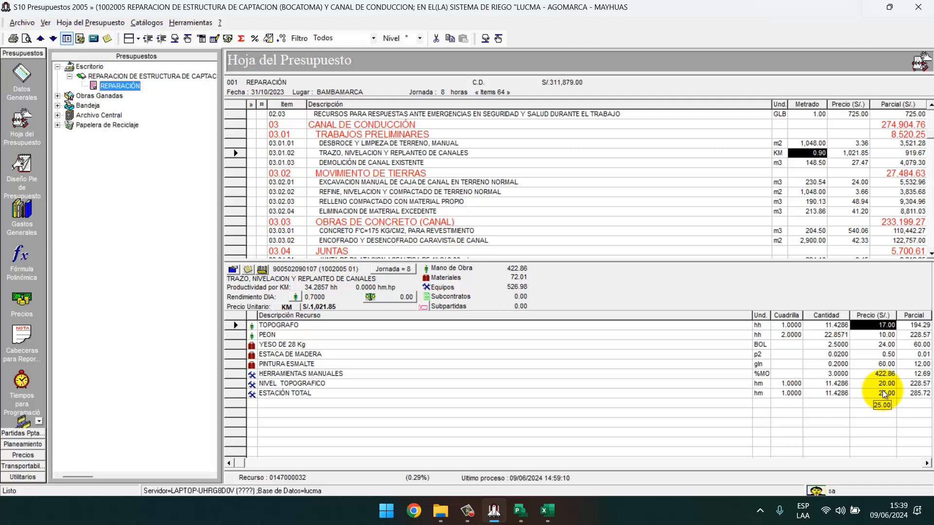
Work out 0.64 × 2 in Excel scratch cell C5, then clear it.
{"action": "key", "text": "alt+Tab"}
{"action": "left_click", "coordinate": [188, 204]}
{"action": "left_click", "coordinate": [126, 200]}
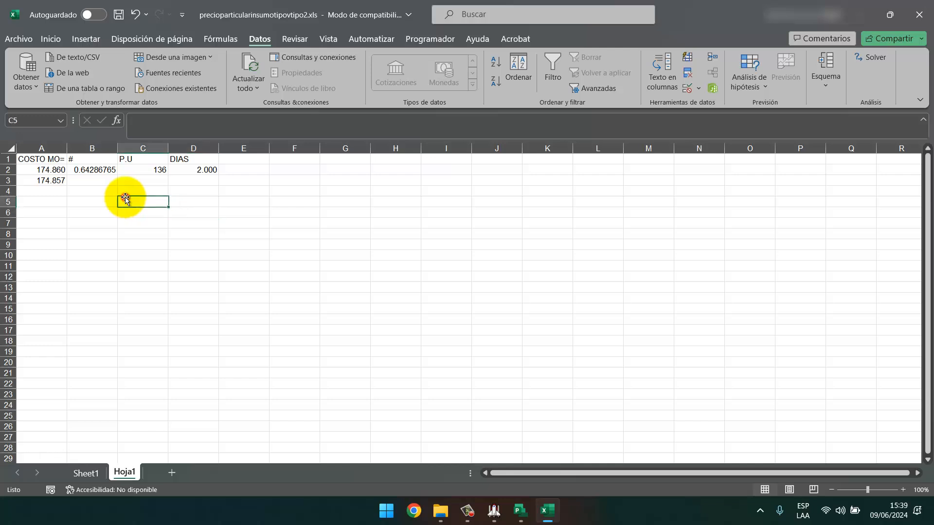
{"action": "type", "text": "=0.64*2"}
{"action": "key", "text": "Return"}
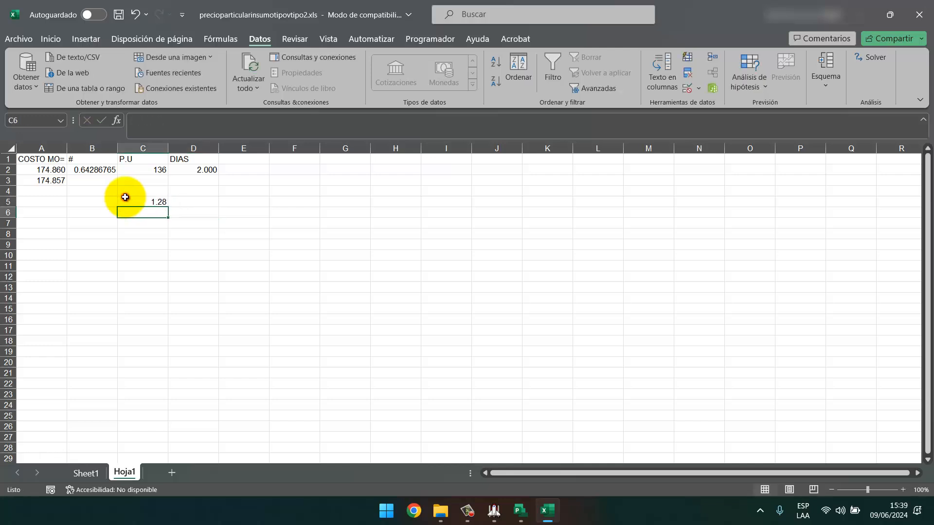
{"action": "left_click", "coordinate": [161, 196]}
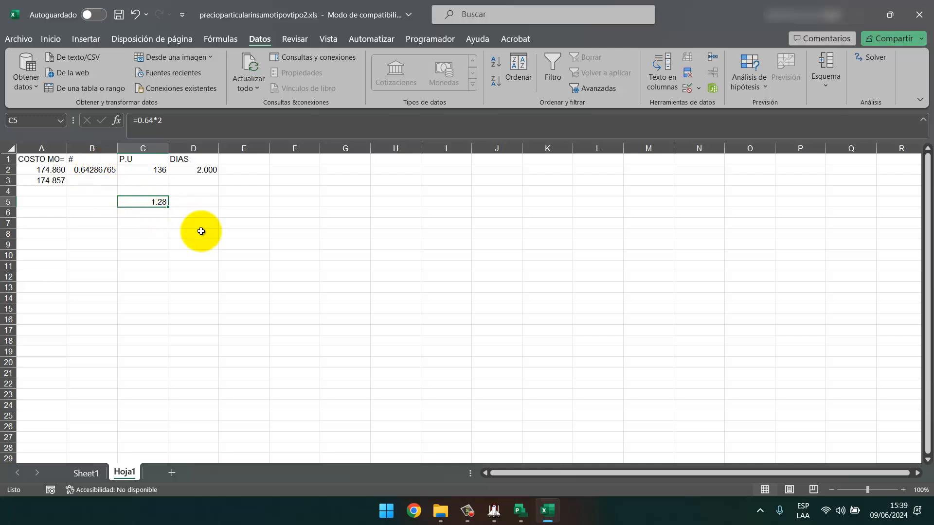
{"action": "key", "text": "Delete"}
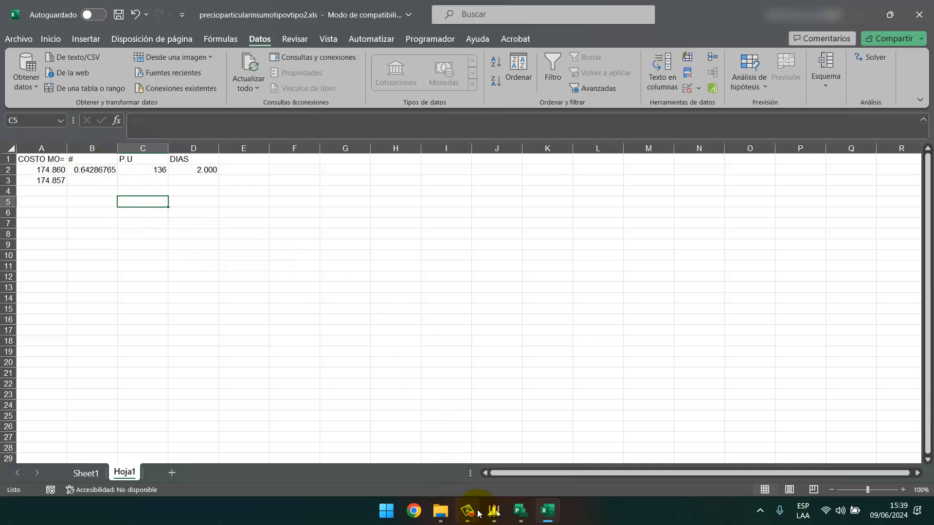
Review TOPOGRAFO, PEON, NIVEL TOPOGRAFICO and ESTACIÓN TOTAL units and close task 13's details unchanged.
{"action": "left_click", "coordinate": [520, 511]}
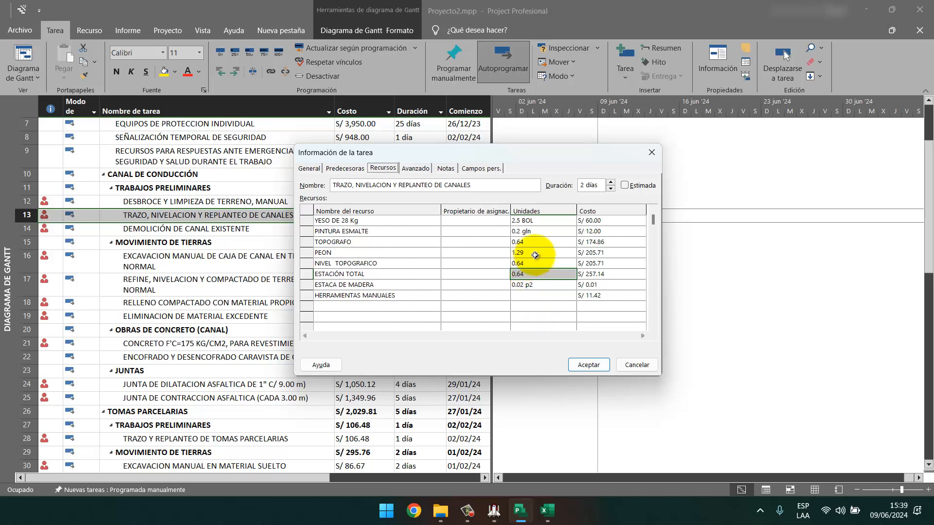
{"action": "left_click", "coordinate": [531, 271]}
{"action": "left_click", "coordinate": [529, 263]}
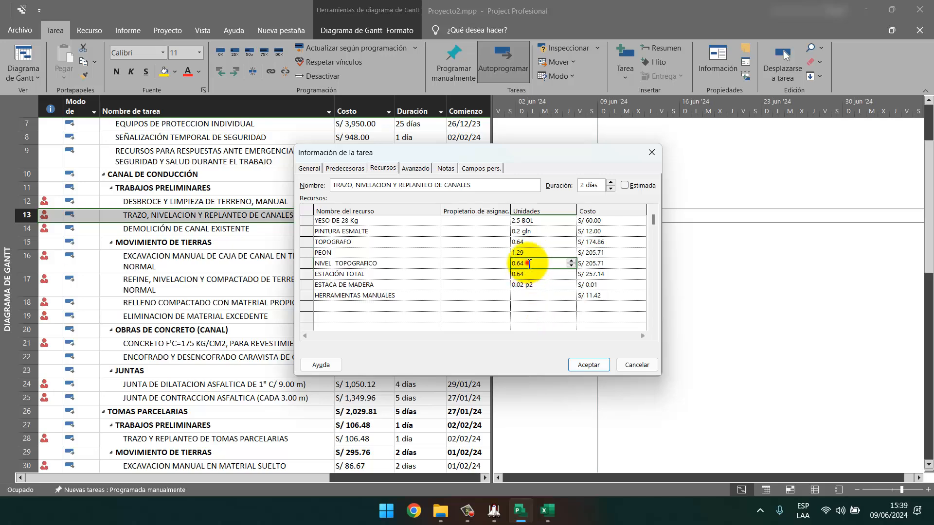
{"action": "left_click", "coordinate": [528, 252]}
{"action": "left_click", "coordinate": [531, 241]}
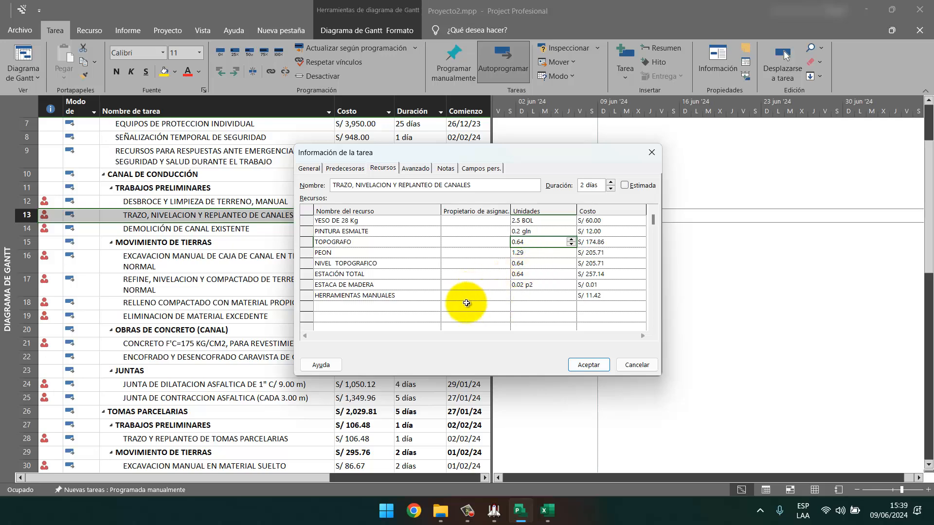
{"action": "left_click_drag", "start_coordinate": [481, 153], "coordinate": [497, 263]}
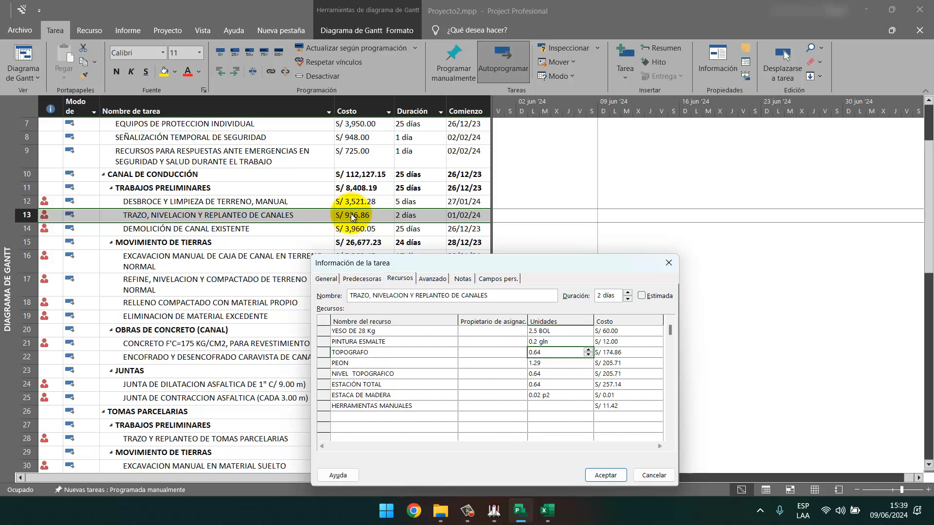
{"action": "left_click", "coordinate": [595, 476]}
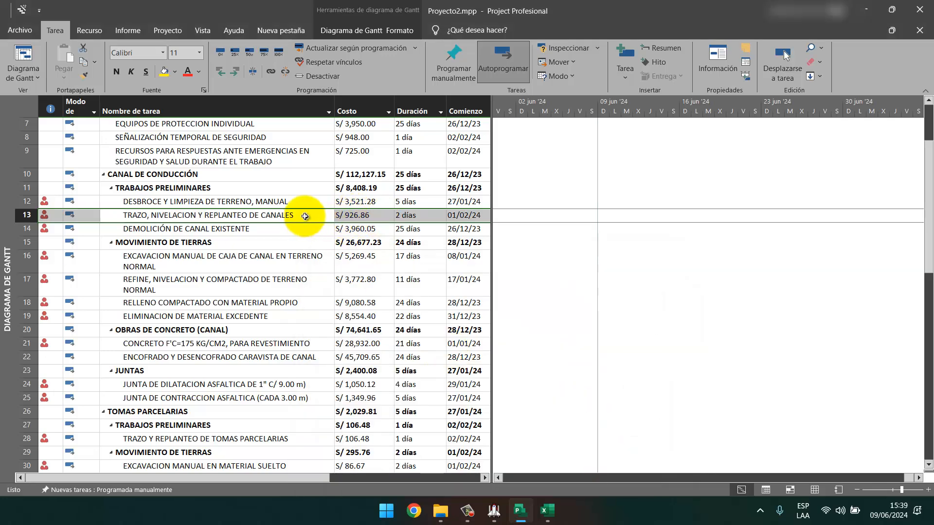
{"action": "key", "text": "alt+Tab"}
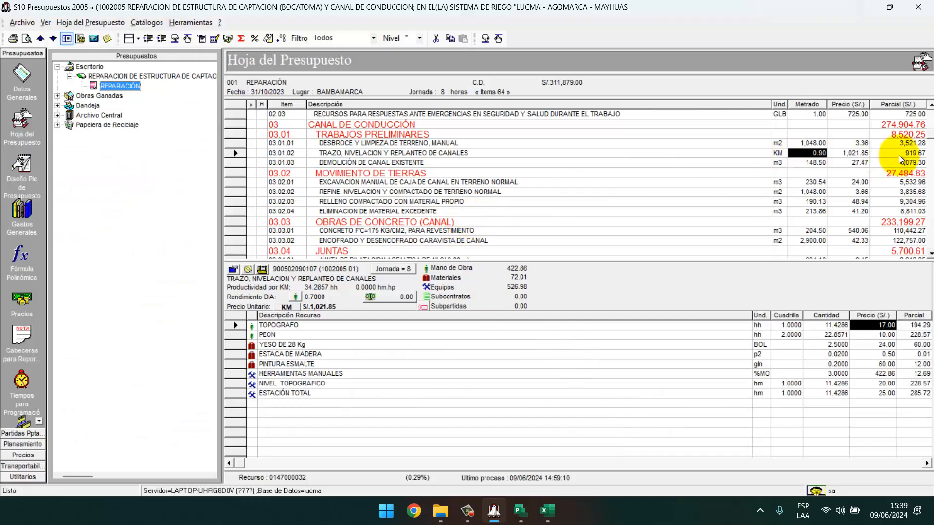
Open task 13's Task Information with the S10 budget window restored.
{"action": "left_click", "coordinate": [888, 6]}
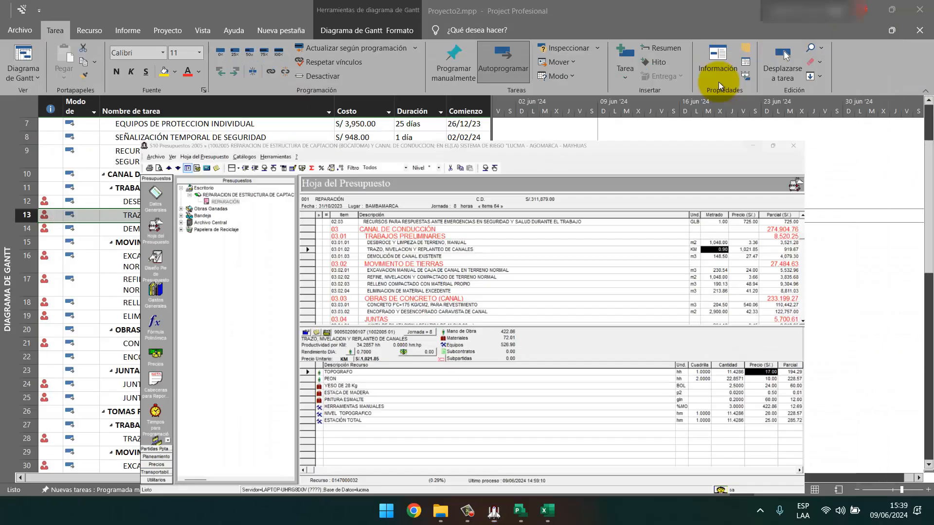
{"action": "right_click", "coordinate": [291, 215]}
{"action": "left_click", "coordinate": [334, 443]}
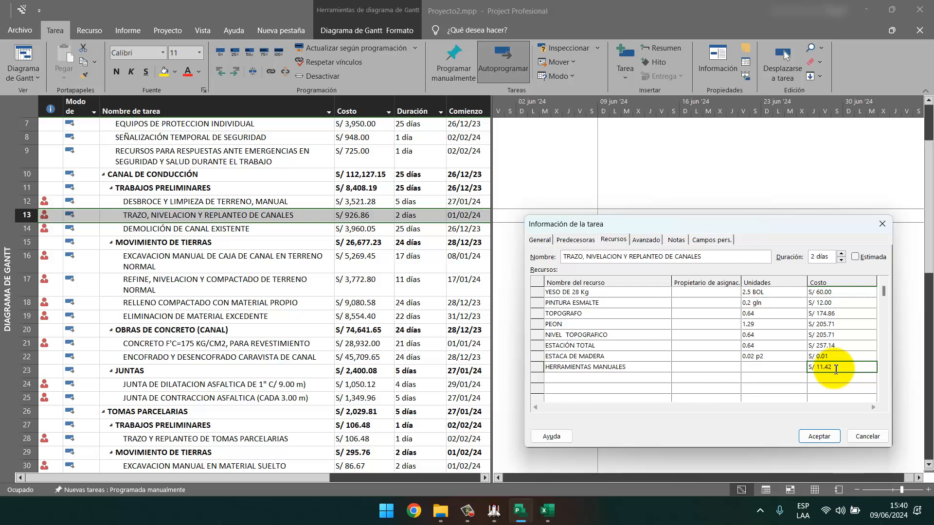
Compute 926.86 − 919.67 and 11.42 − 7.19, then accept the corrected HERRAMIENTAS MANUALES cost.
{"action": "key", "text": "super"}
{"action": "type", "text": "CAL"}
{"action": "key", "text": "Return"}
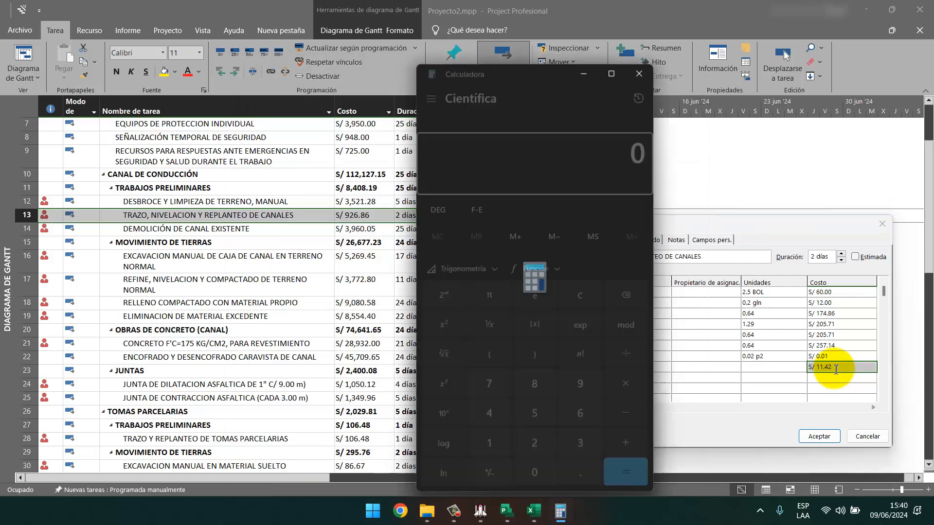
{"action": "type", "text": "926."}
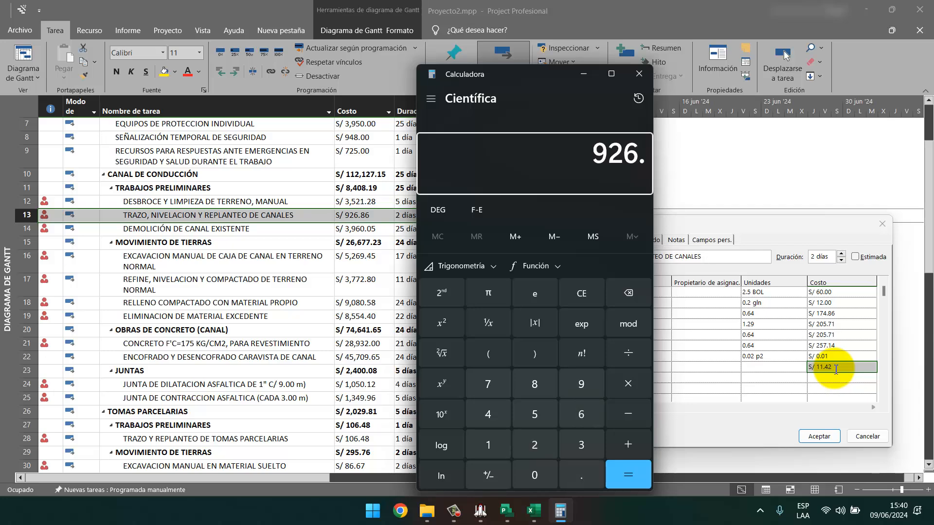
{"action": "type", "text": "86"}
{"action": "left_click", "coordinate": [481, 513]}
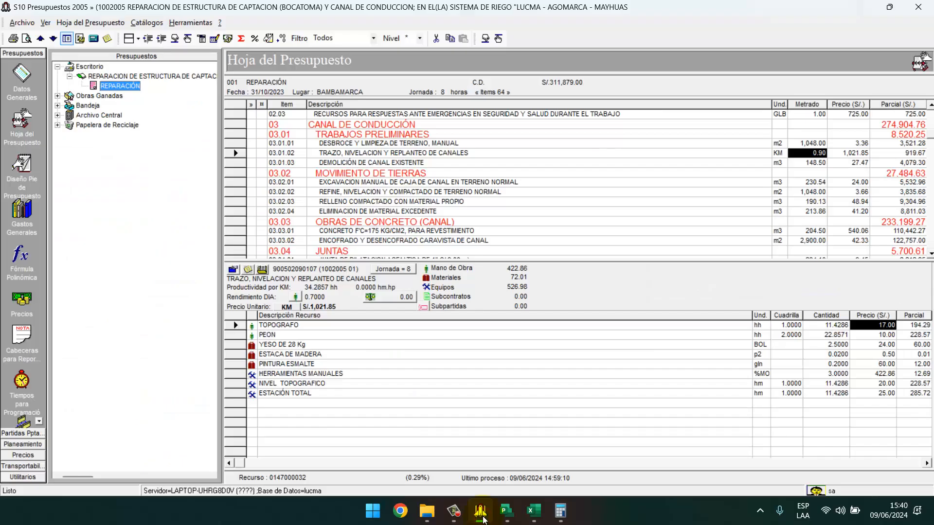
{"action": "left_click", "coordinate": [483, 516]}
{"action": "left_click", "coordinate": [621, 476]}
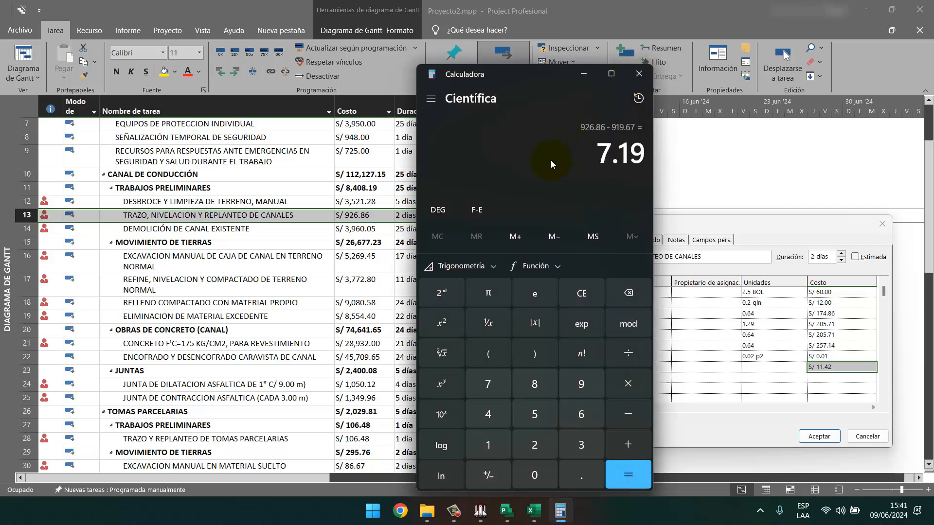
{"action": "type", "text": "11.4"}
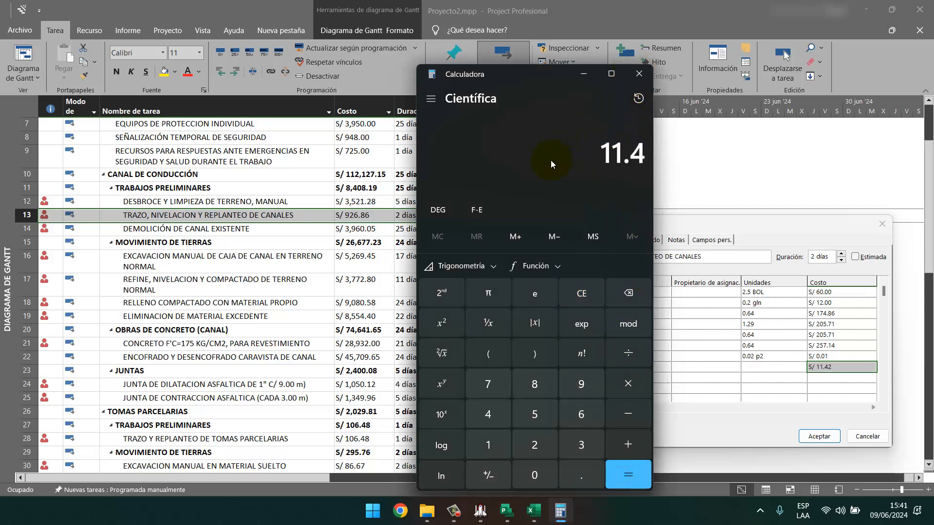
{"action": "type", "text": "2 - 7.19"}
{"action": "key", "text": "Return"}
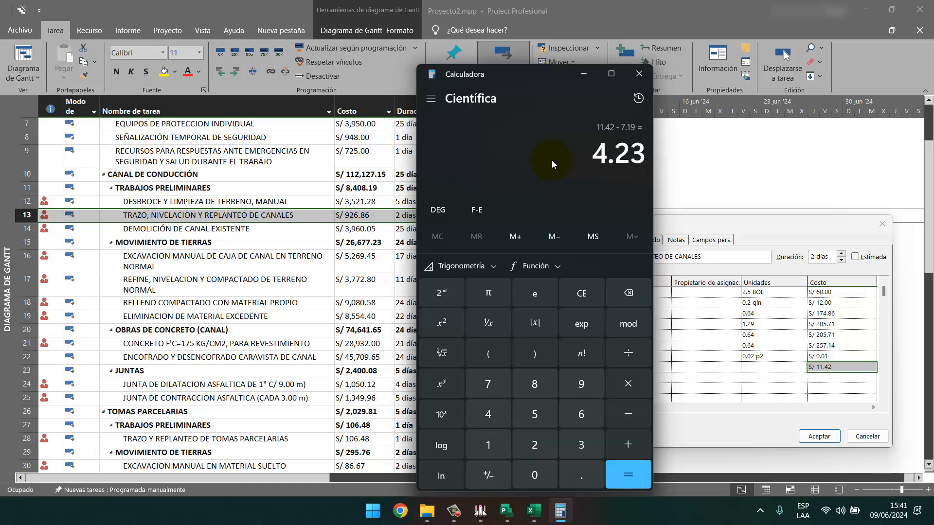
{"action": "left_click", "coordinate": [584, 74]}
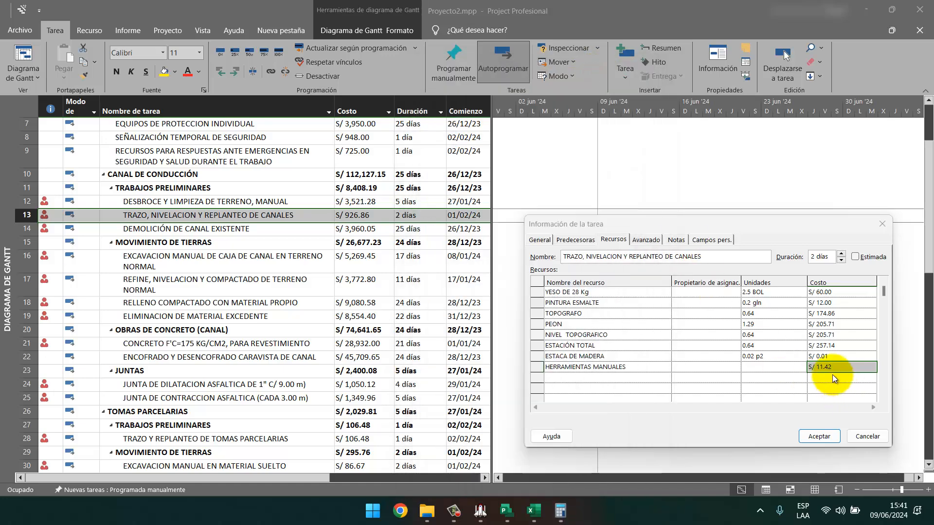
{"action": "left_click", "coordinate": [820, 436]}
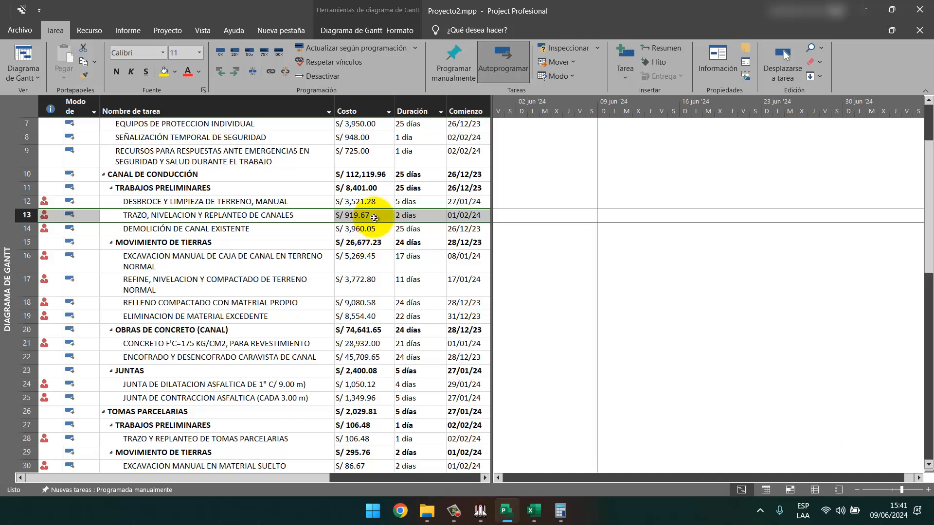
Try task 13's duration at 3 días, then undo to keep 2 días and S/ 919.67.
{"action": "left_click", "coordinate": [480, 509]}
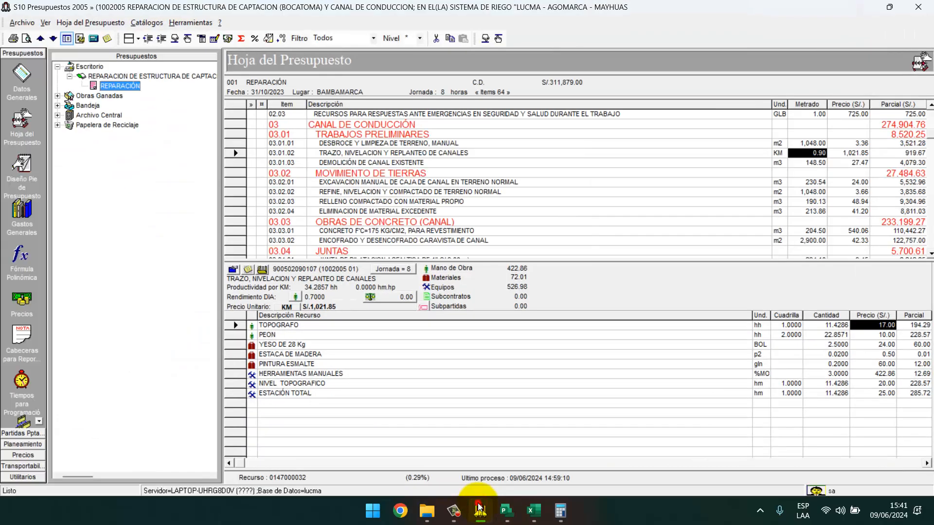
{"action": "left_click", "coordinate": [478, 508]}
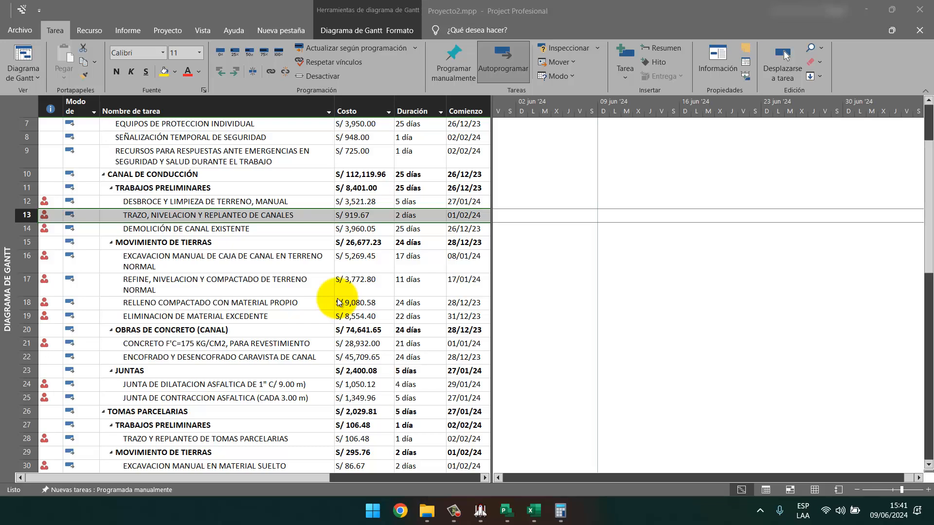
{"action": "left_click", "coordinate": [412, 216]}
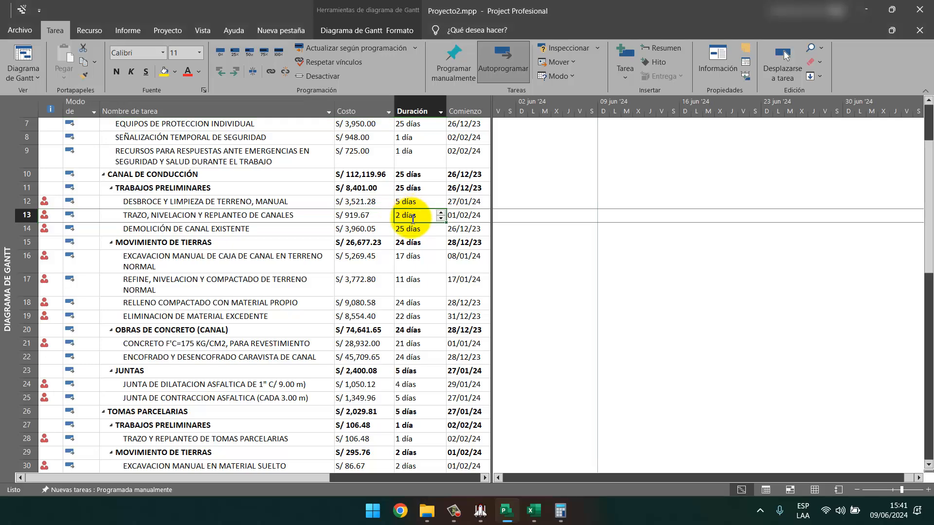
{"action": "key", "text": "Return"}
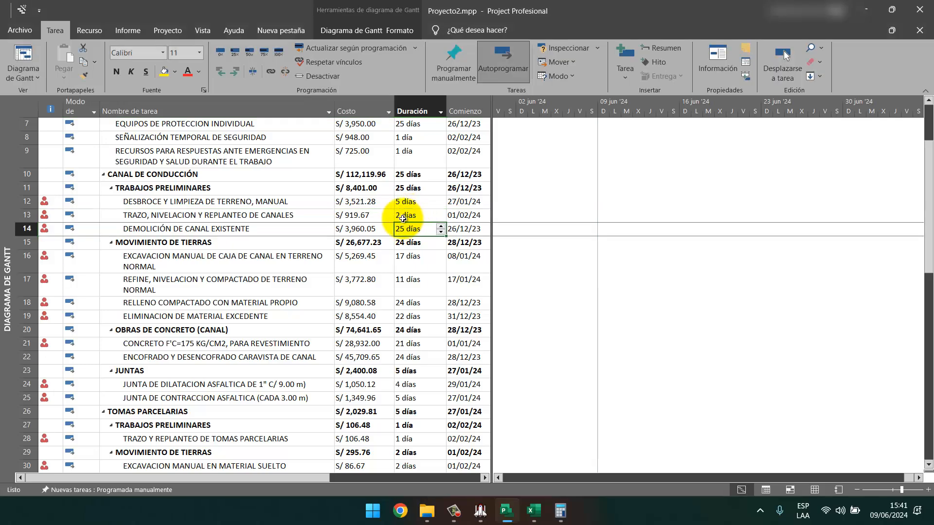
{"action": "left_click", "coordinate": [353, 218]}
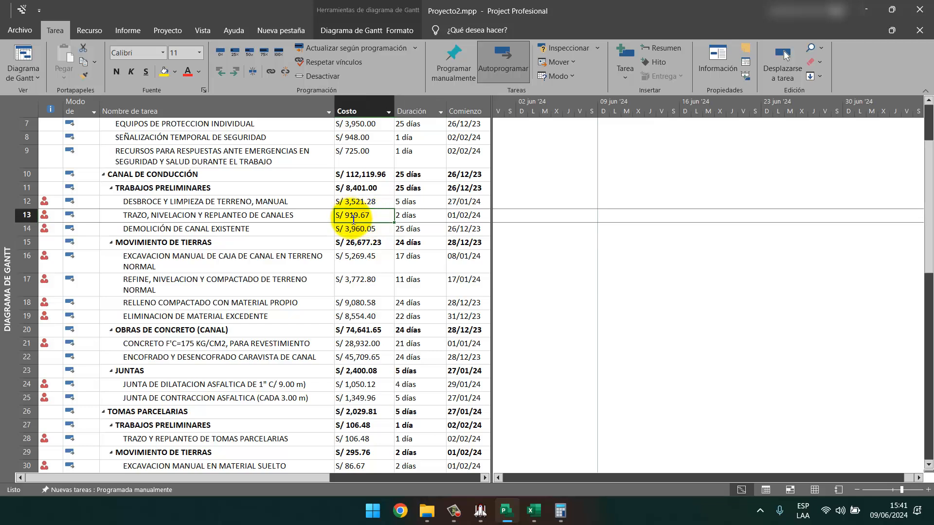
{"action": "left_click", "coordinate": [402, 215]}
{"action": "type", "text": "3"}
{"action": "key", "text": "Return"}
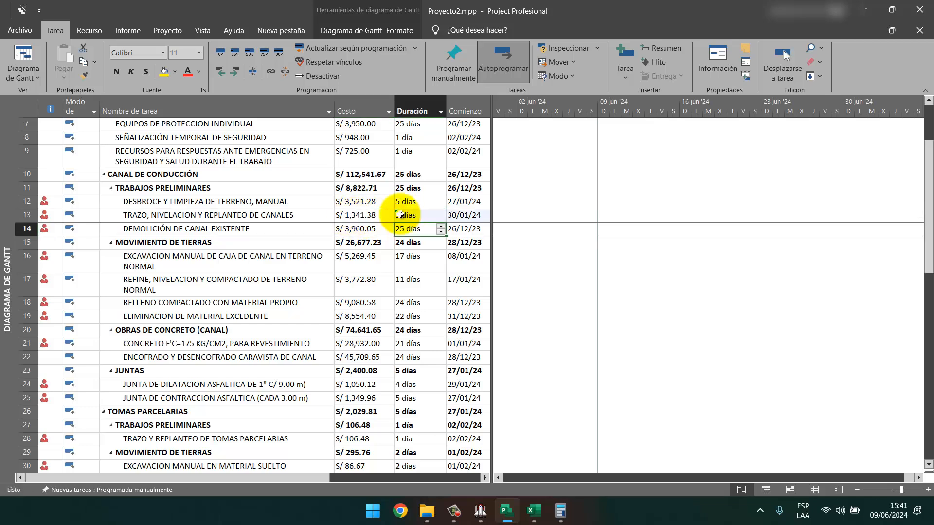
{"action": "key", "text": "ctrl+z"}
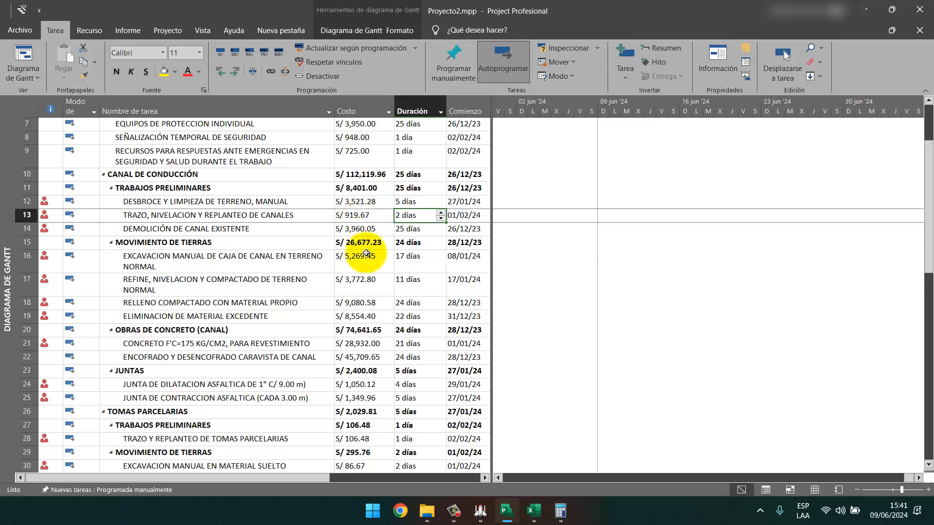
Show the S10 resource breakdown for item 03.01.03 DEMOLICIÓN DE CANAL EXISTENTE.
{"action": "left_click", "coordinate": [354, 229]}
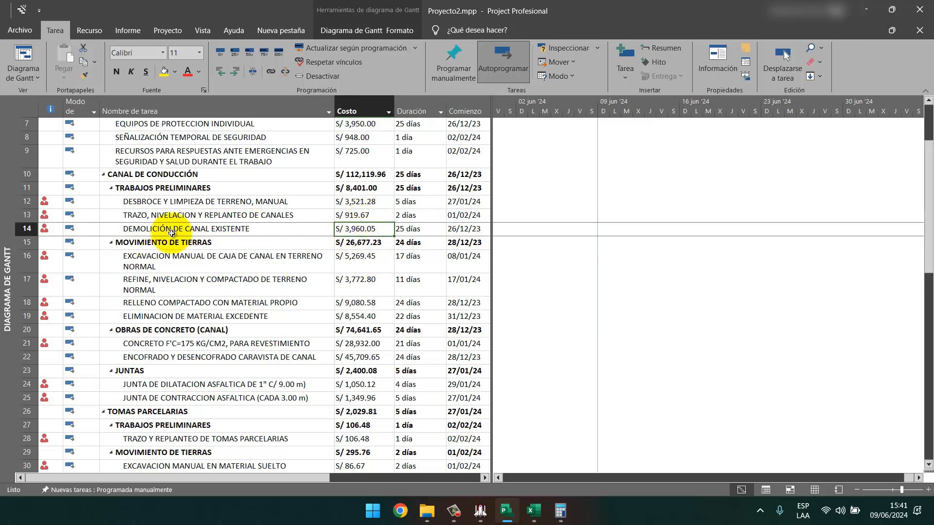
{"action": "left_click", "coordinate": [480, 517]}
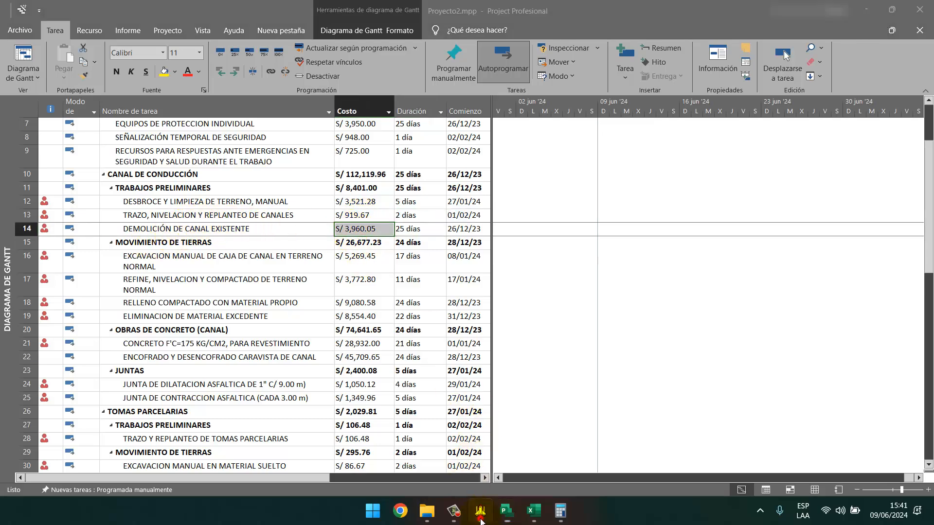
{"action": "left_click", "coordinate": [374, 163]}
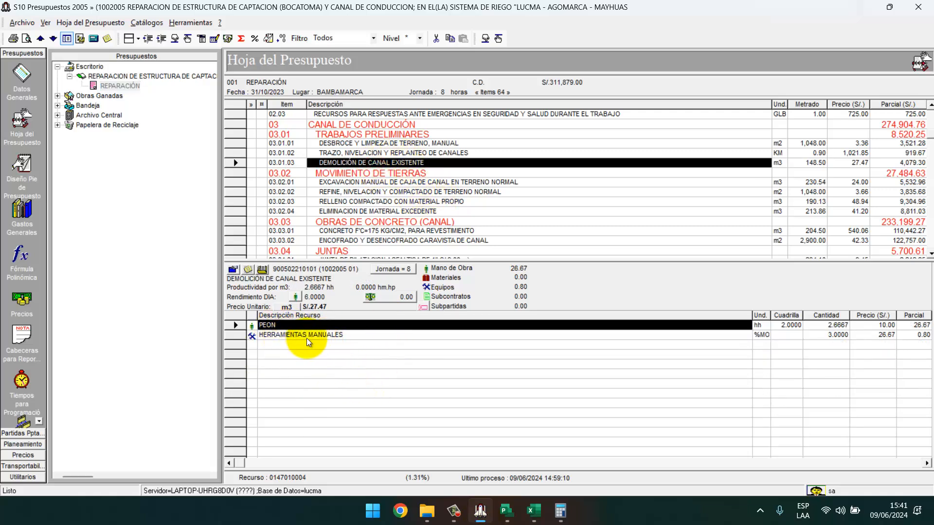
{"action": "left_click", "coordinate": [480, 515]}
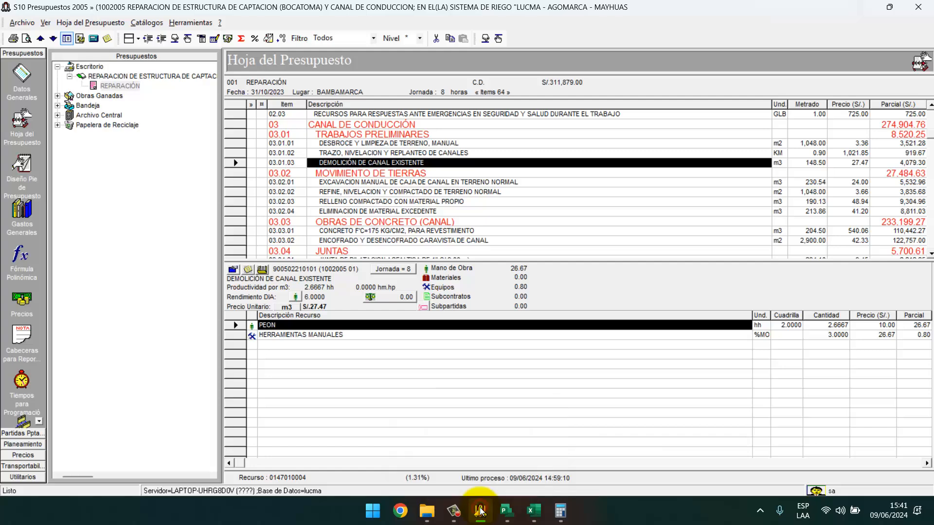
View task 14's assigned resources (PEON at S/ 3,960.05), then bring the S10 budget forward.
{"action": "right_click", "coordinate": [246, 230]}
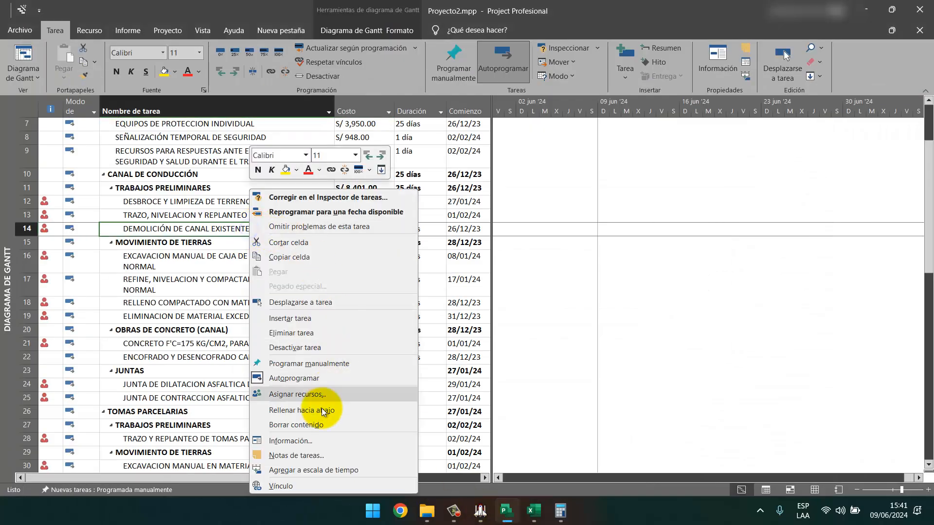
{"action": "left_click", "coordinate": [299, 441]}
{"action": "left_click", "coordinate": [371, 154]}
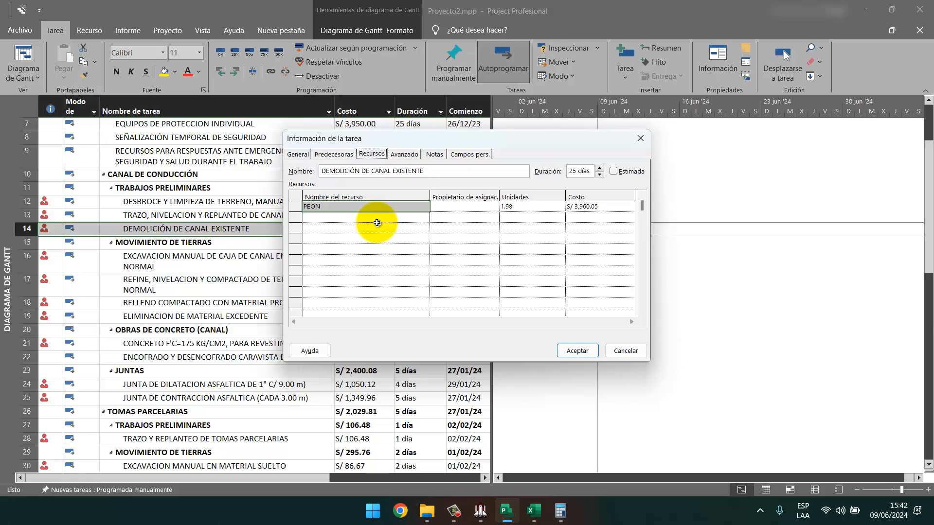
{"action": "left_click", "coordinate": [480, 519]}
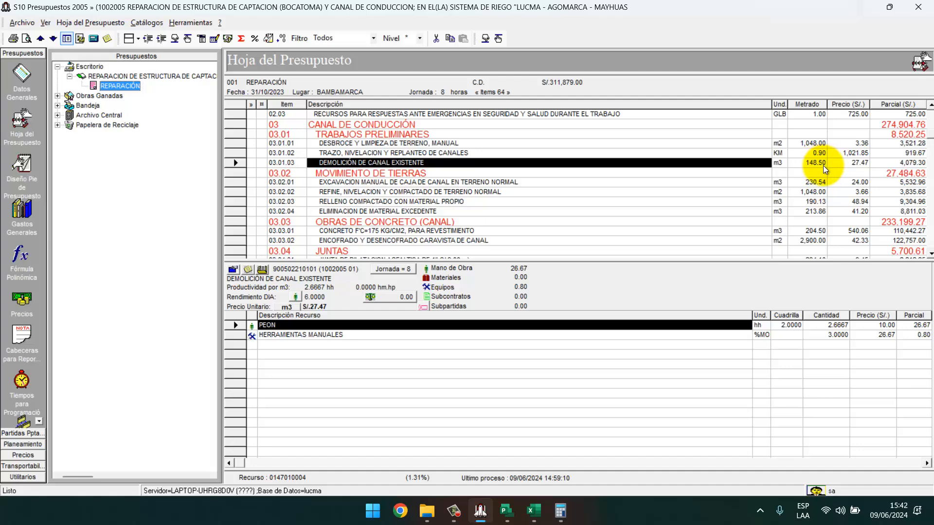
Compute 148.5 ÷ 6 = 24.75 days in Calculator and return to the S10 budget.
{"action": "type", "text": "148"}
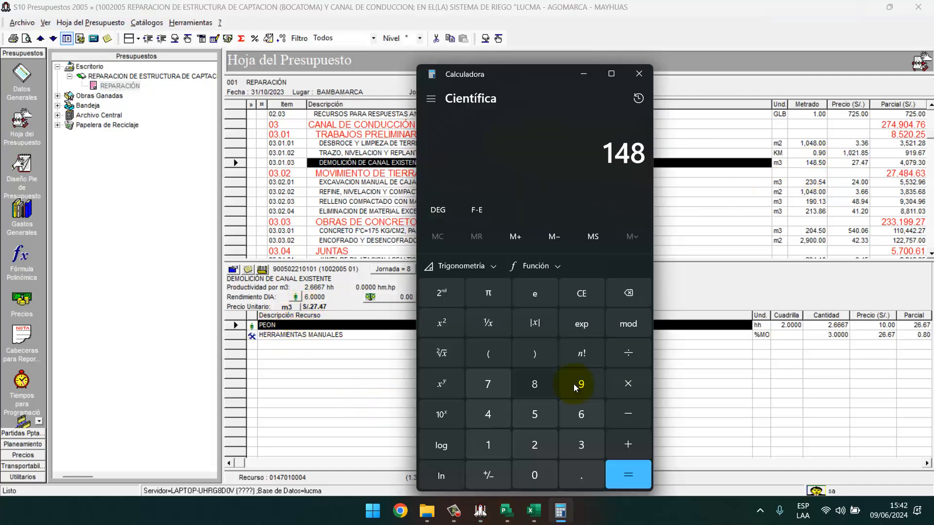
{"action": "type", "text": ".5/6"}
{"action": "key", "text": "Return"}
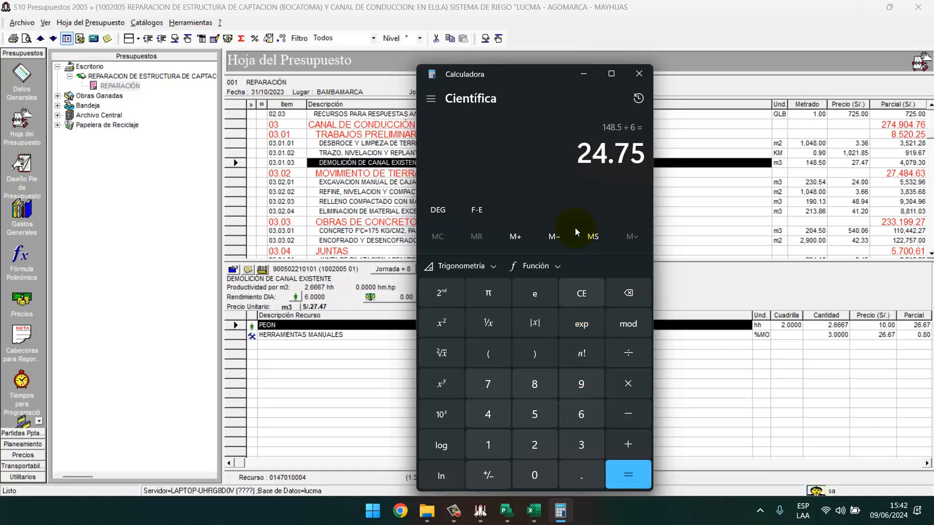
{"action": "left_click", "coordinate": [584, 77]}
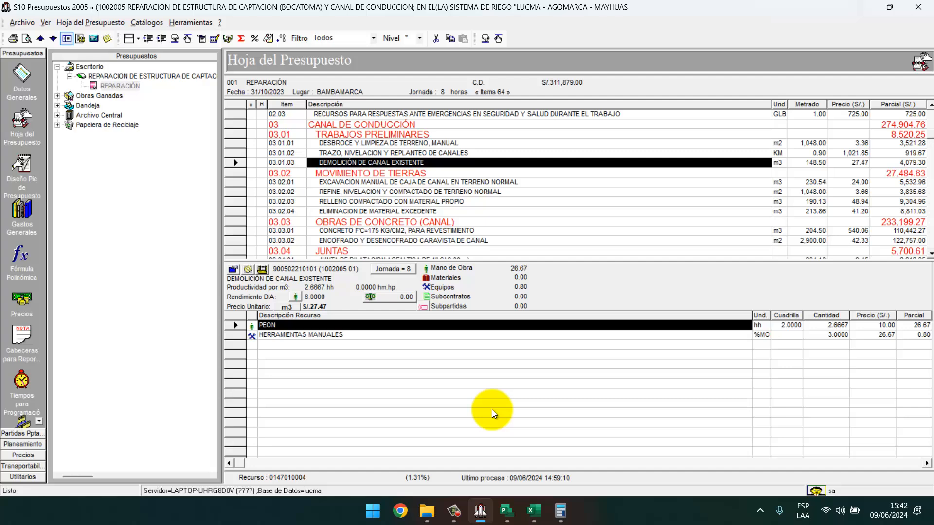
{"action": "key", "text": "alt+Tab"}
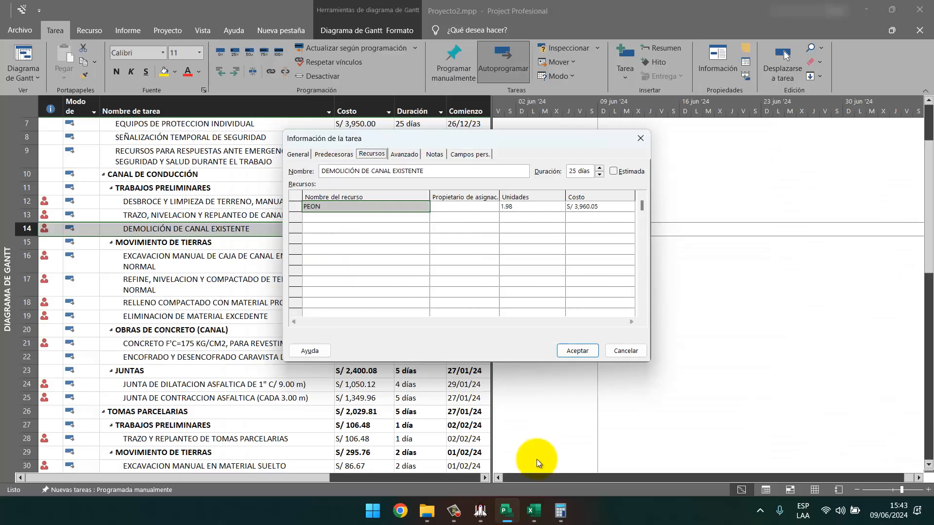
{"action": "left_click", "coordinate": [481, 512]}
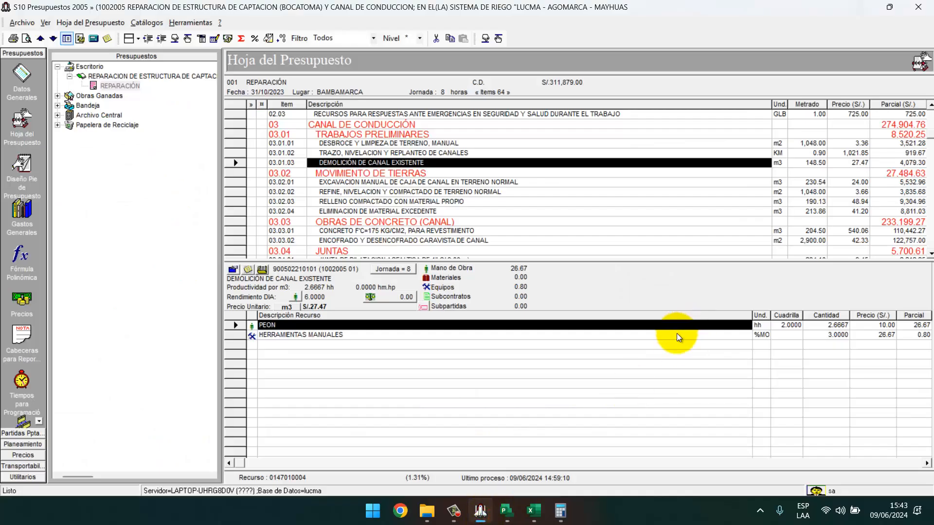
Adjust the demolition item's crews to reach daily output 24.0000 with PEON at 8.0001.
{"action": "left_click", "coordinate": [295, 296]}
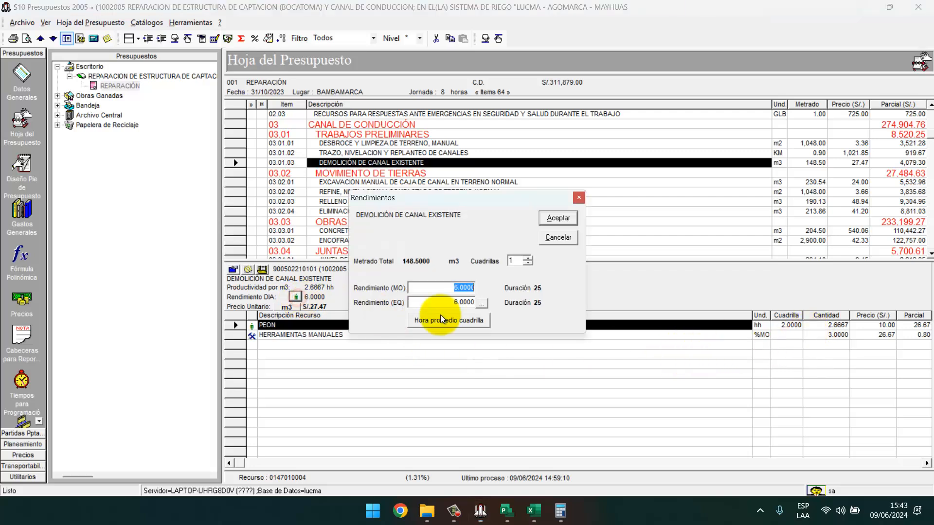
{"action": "left_click", "coordinate": [527, 257]}
{"action": "left_click", "coordinate": [552, 223]}
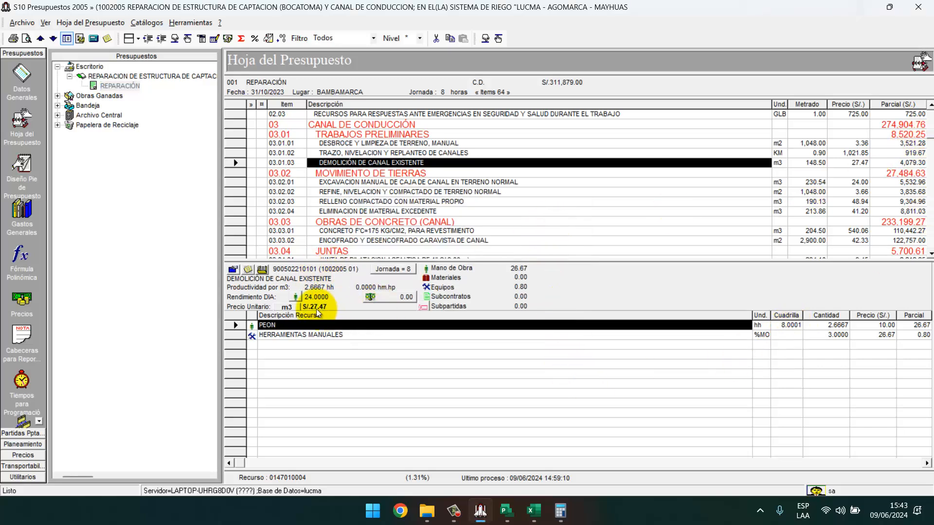
{"action": "left_click", "coordinate": [296, 296]}
{"action": "left_click", "coordinate": [527, 263]}
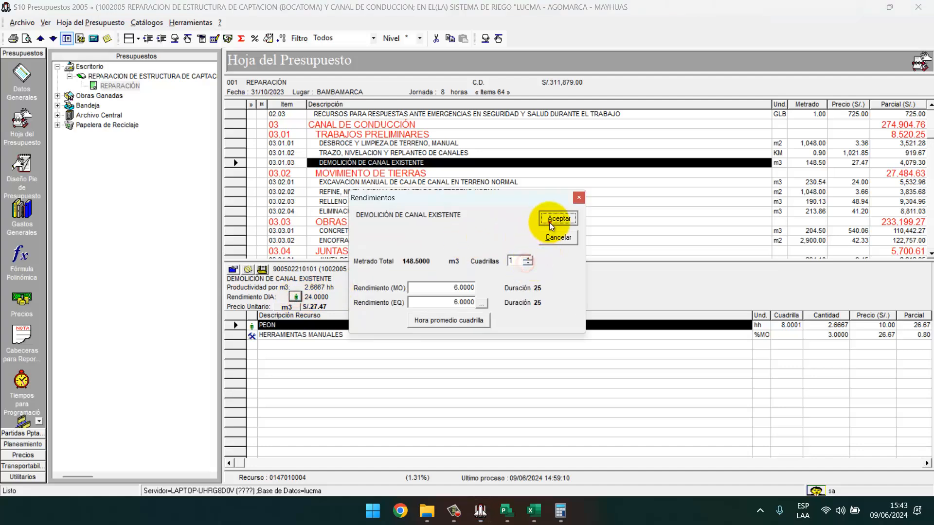
{"action": "left_click", "coordinate": [551, 224]}
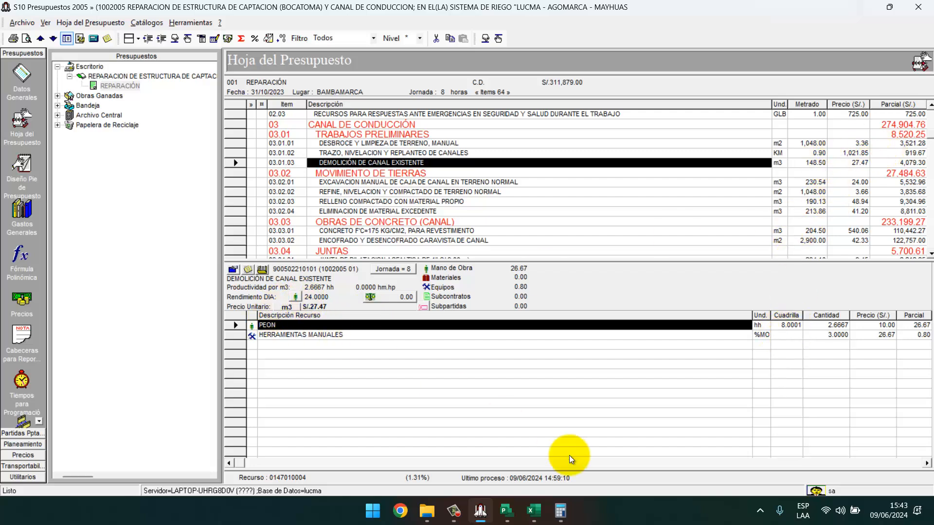
Compute 148.5 ÷ 24 = 6.1875 days in Calculator, then close it.
{"action": "left_click", "coordinate": [560, 512]}
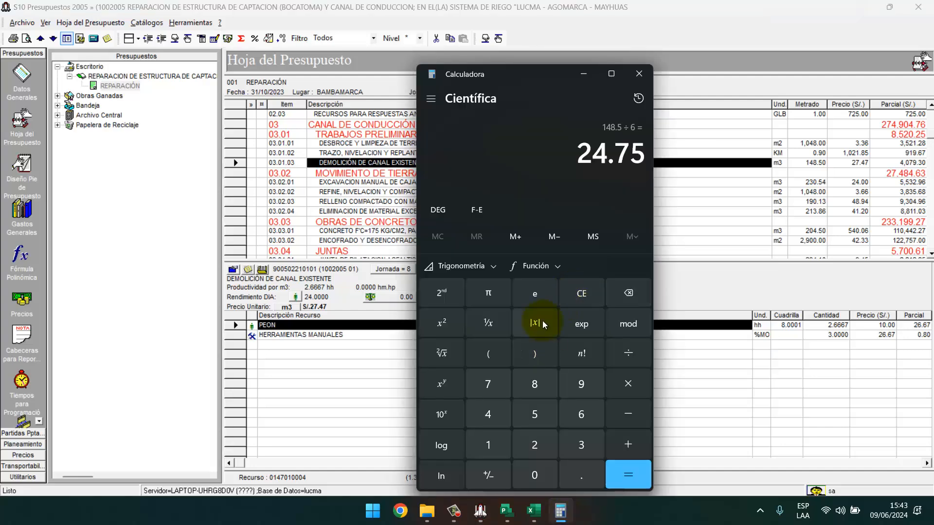
{"action": "type", "text": "148.5/24"}
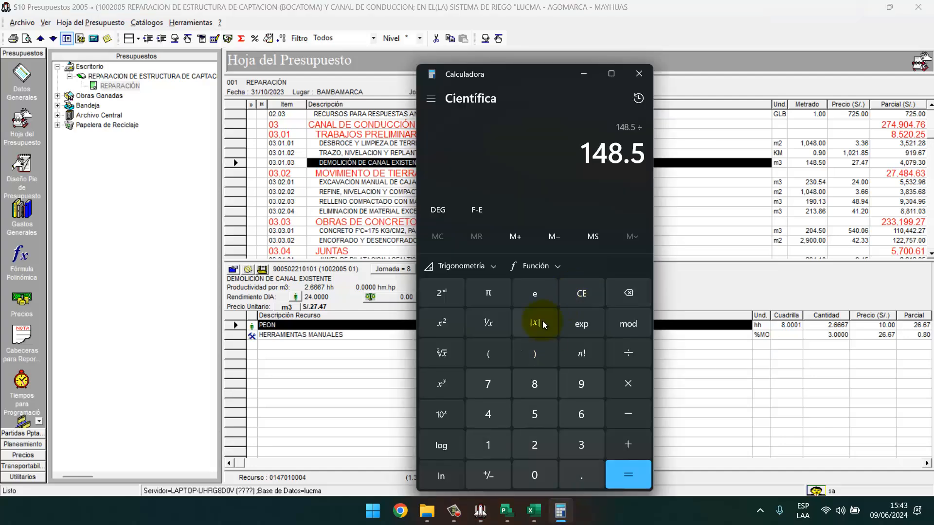
{"action": "key", "text": "Return"}
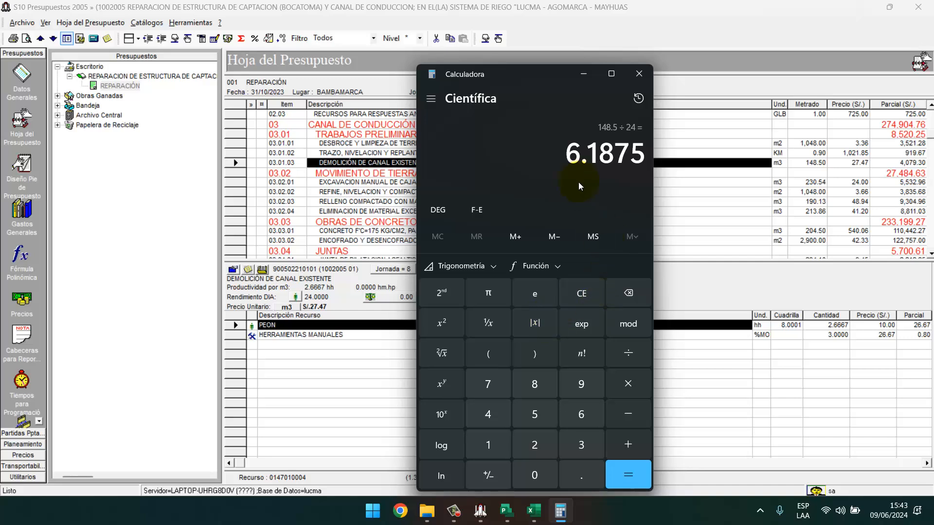
{"action": "left_click", "coordinate": [641, 76]}
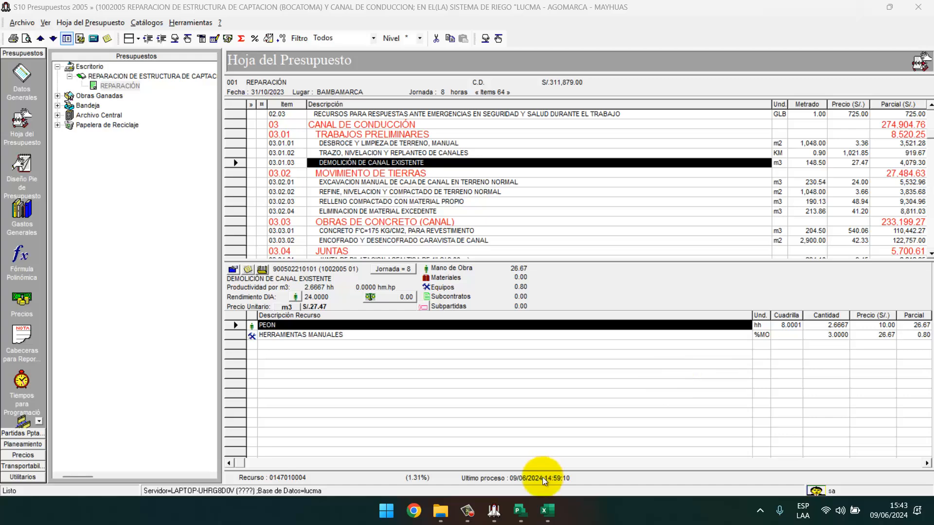
{"action": "mouse_move", "coordinate": [544, 517]}
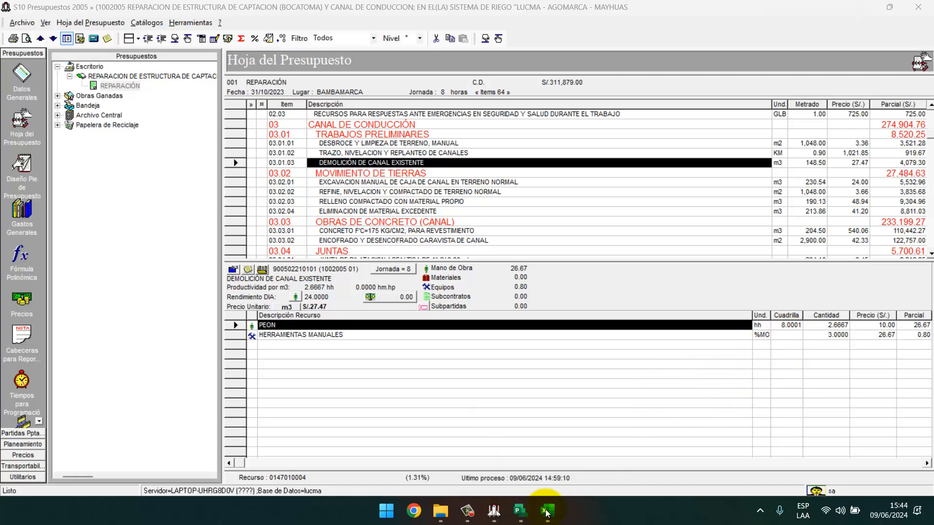
Enter P.U 80 in C2 and 7 days in D2 on the Excel sheet.
{"action": "left_click", "coordinate": [547, 511]}
{"action": "left_click", "coordinate": [93, 169]}
{"action": "left_click", "coordinate": [94, 180]}
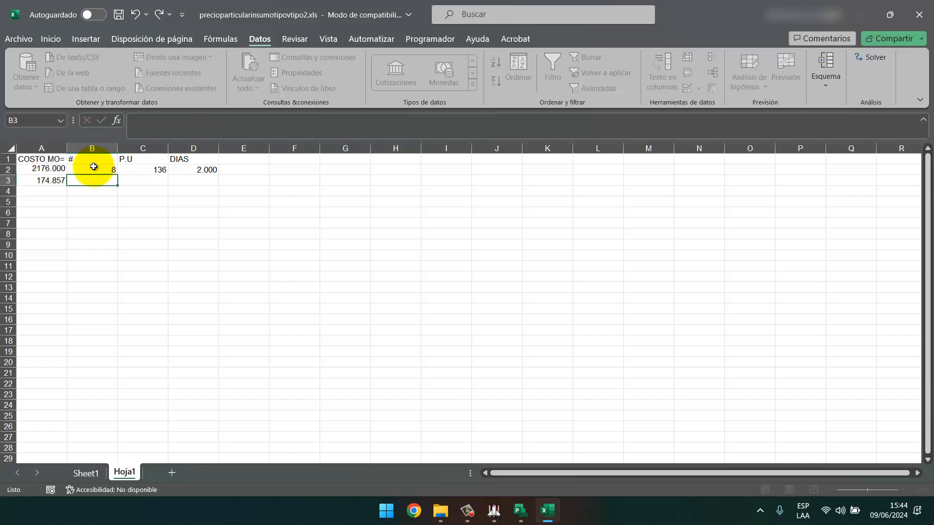
{"action": "left_click", "coordinate": [494, 511]}
{"action": "left_click", "coordinate": [494, 511]}
{"action": "left_click", "coordinate": [154, 169]}
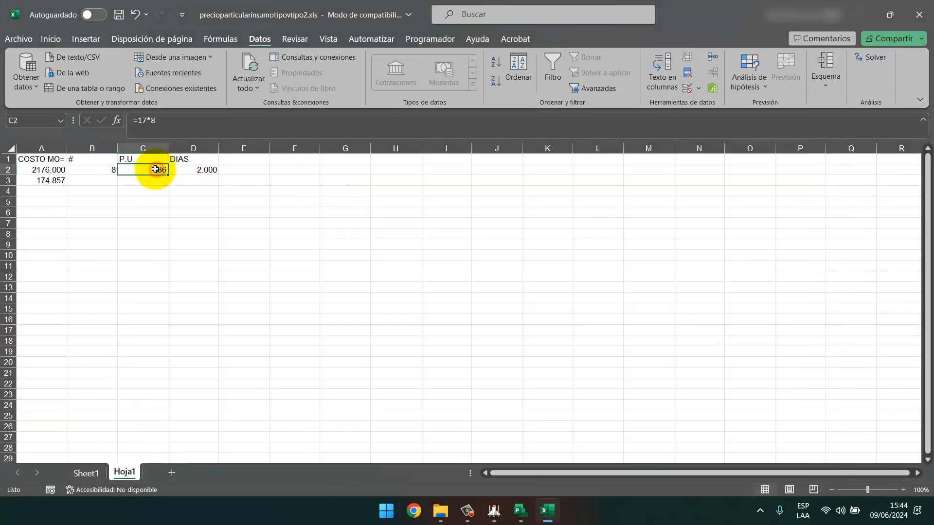
{"action": "type", "text": "80"}
{"action": "key", "text": "Return"}
{"action": "left_click", "coordinate": [197, 169]}
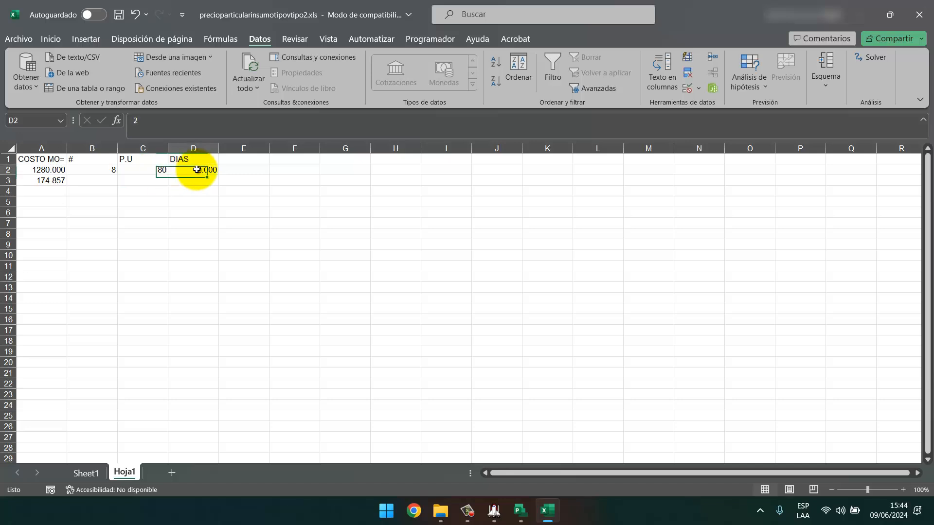
{"action": "type", "text": "7"}
{"action": "key", "text": "Return"}
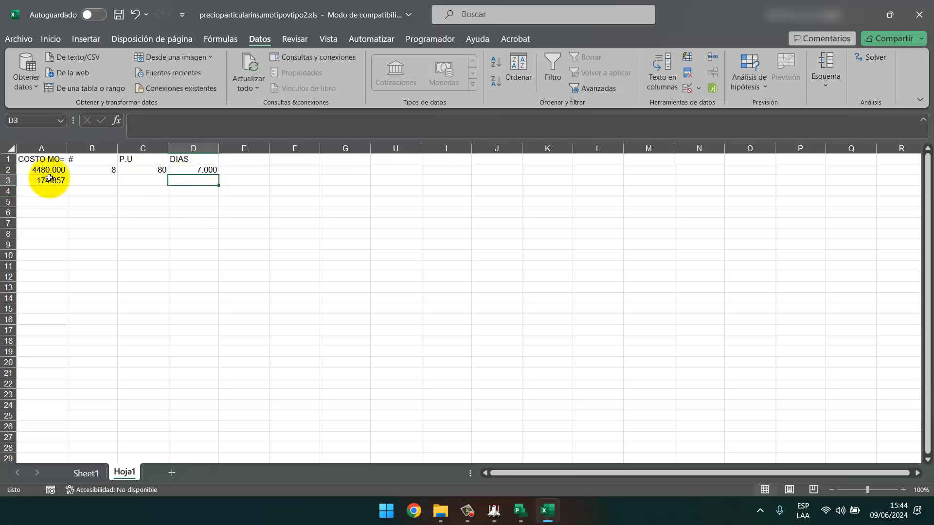
Replace A3's old figure with 3961.600 and re-enter 7 in D2, giving COSTO MO 4480.000.
{"action": "left_click", "coordinate": [43, 181]}
{"action": "key", "text": "Delete"}
{"action": "left_click", "coordinate": [108, 271]}
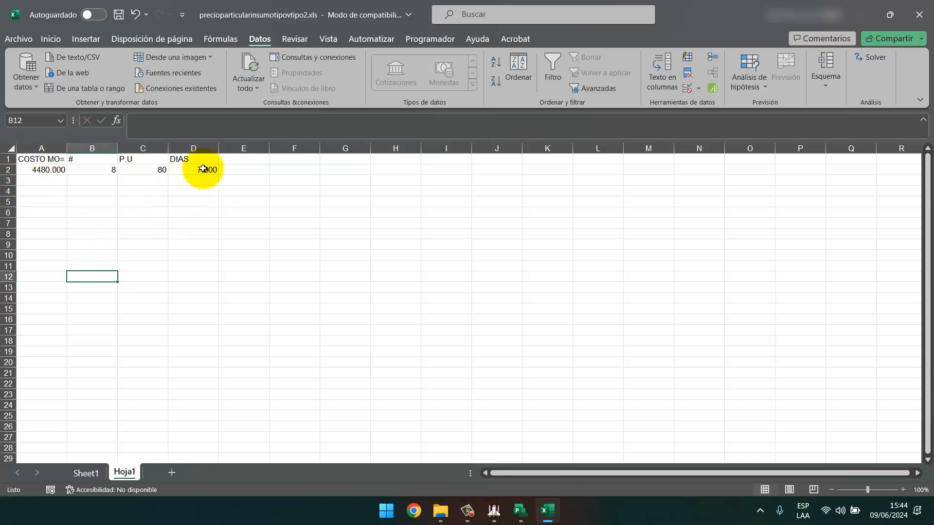
{"action": "left_click", "coordinate": [202, 169]}
{"action": "key", "text": "Delete"}
{"action": "left_click", "coordinate": [494, 511]}
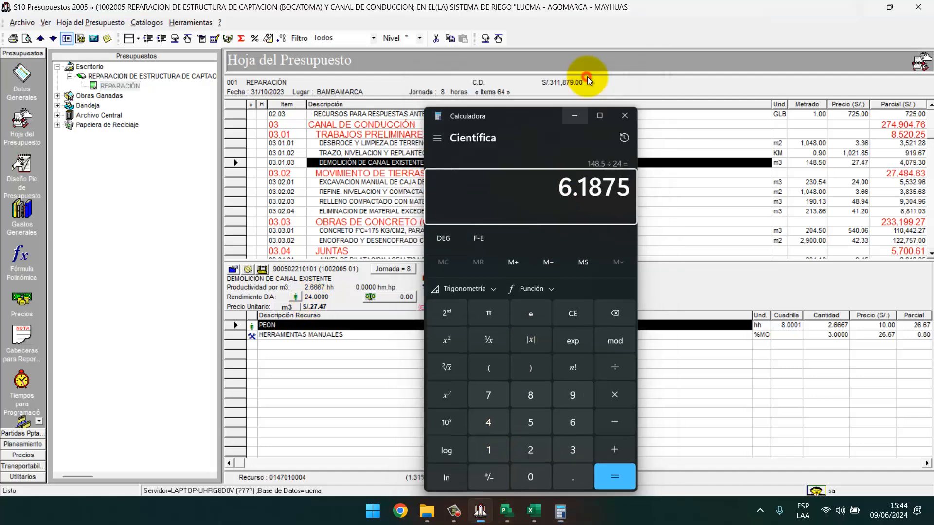
{"action": "left_click", "coordinate": [584, 73]}
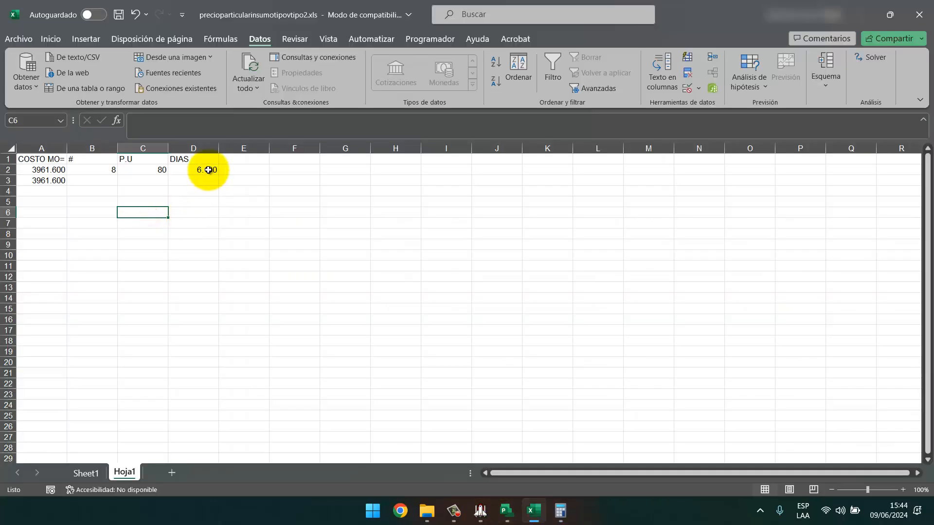
{"action": "left_click", "coordinate": [210, 170]}
{"action": "type", "text": "7"}
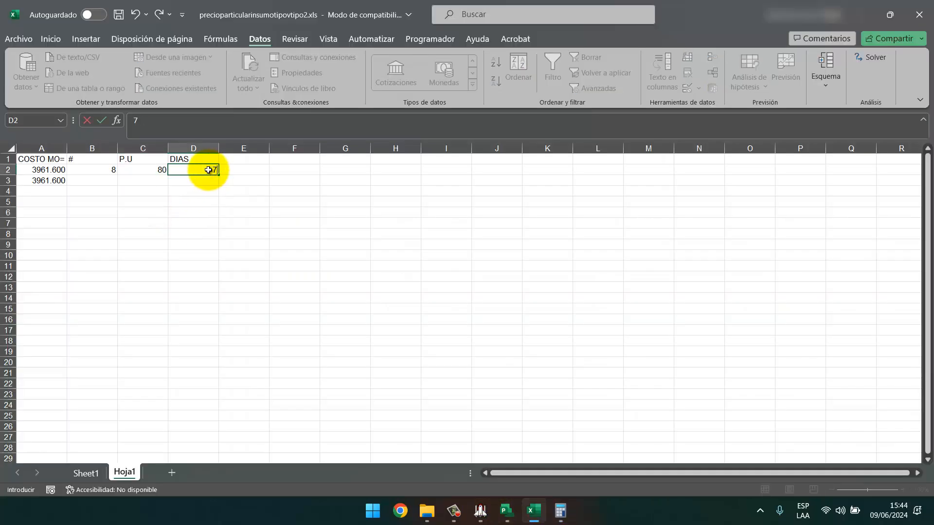
{"action": "key", "text": "Return"}
{"action": "left_click", "coordinate": [104, 170]}
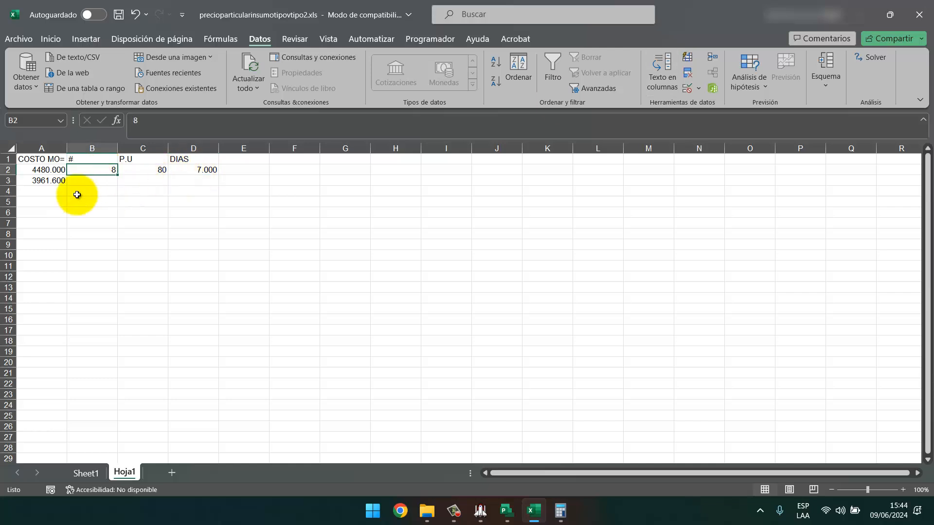
{"action": "left_click", "coordinate": [47, 169]}
{"action": "left_click", "coordinate": [749, 87]}
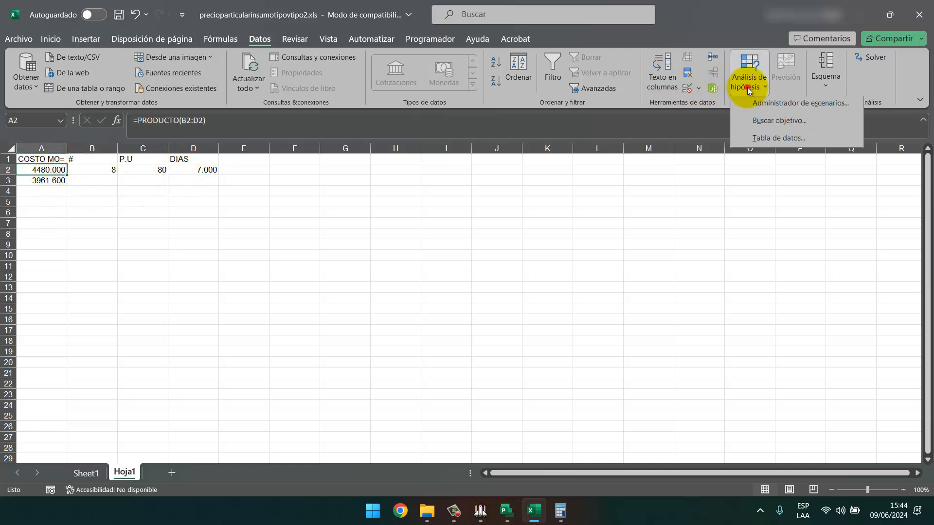
Goal Seek A2 to 3961.6 by changing B2, yielding 7.07428571, then return to Project.
{"action": "left_click", "coordinate": [768, 120]}
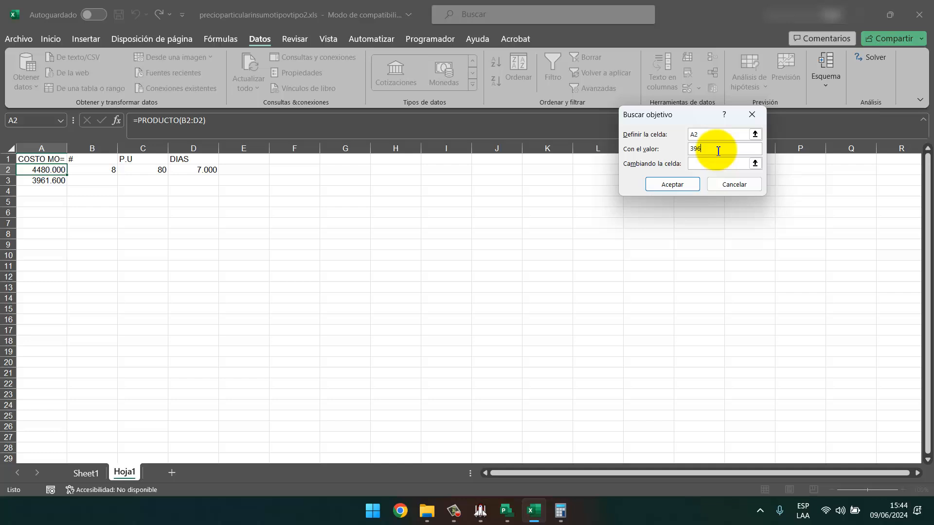
{"action": "key", "text": "Tab"}
{"action": "left_click", "coordinate": [92, 169]}
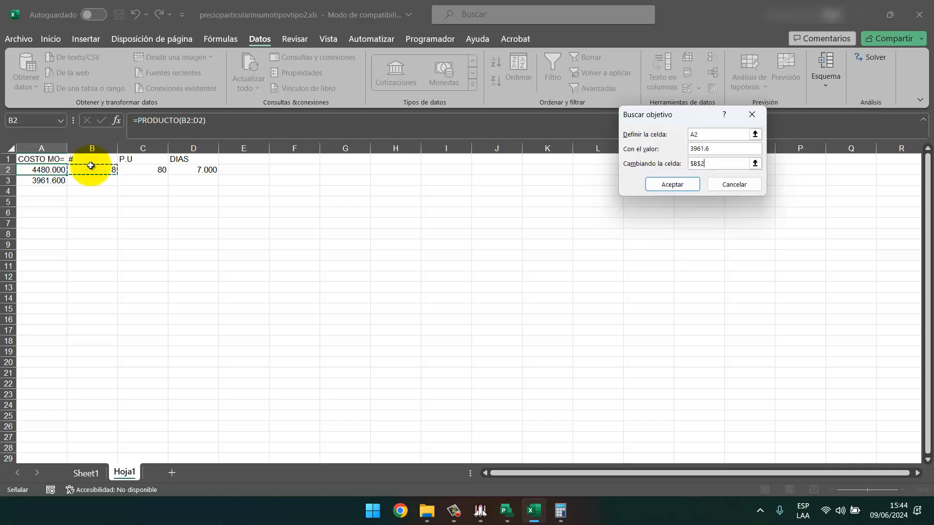
{"action": "key", "text": "Return"}
{"action": "left_click", "coordinate": [762, 184]}
{"action": "left_click", "coordinate": [142, 277]}
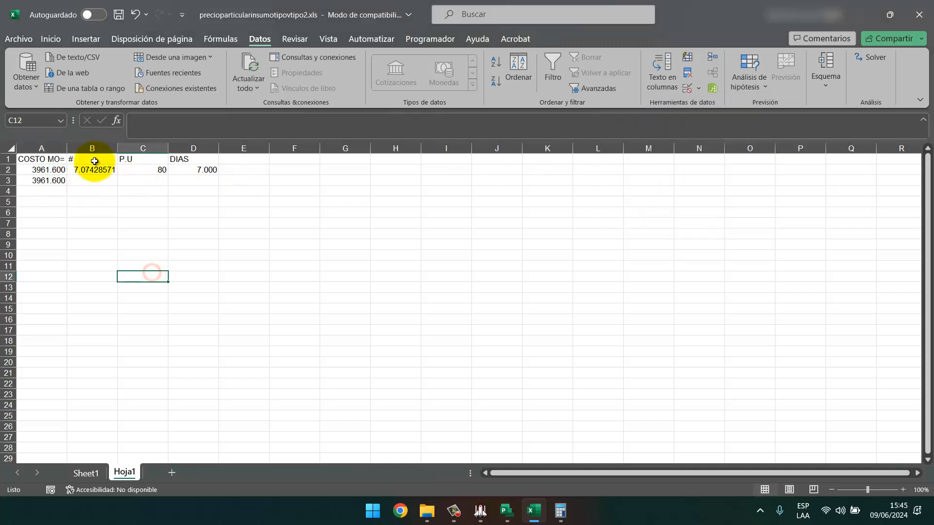
{"action": "left_click", "coordinate": [511, 509]}
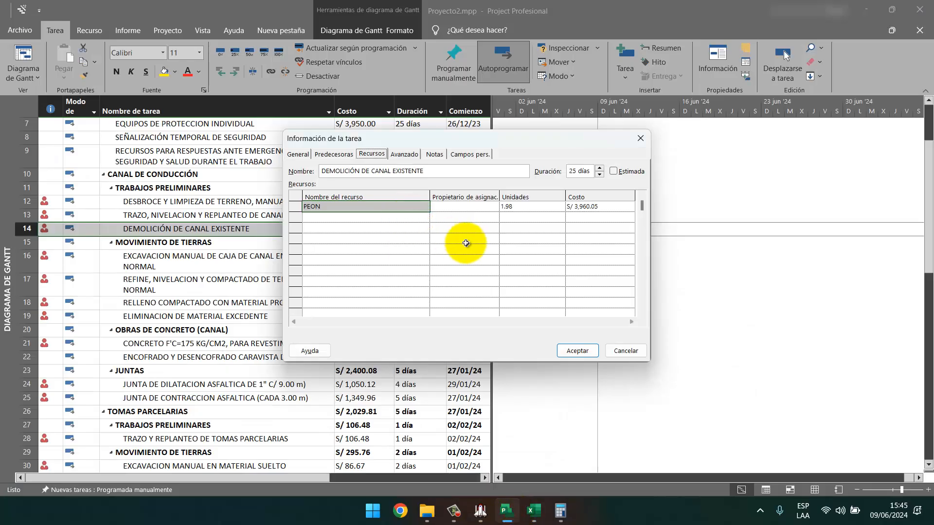
Add HERRAMIENTAS MANUALES to the demolition task, checking 148.5 × 0.8 = 118.8 in Calculator.
{"action": "left_click", "coordinate": [414, 219]}
{"action": "type", "text": "HERRAMIENTAS MANUALES %MO"}
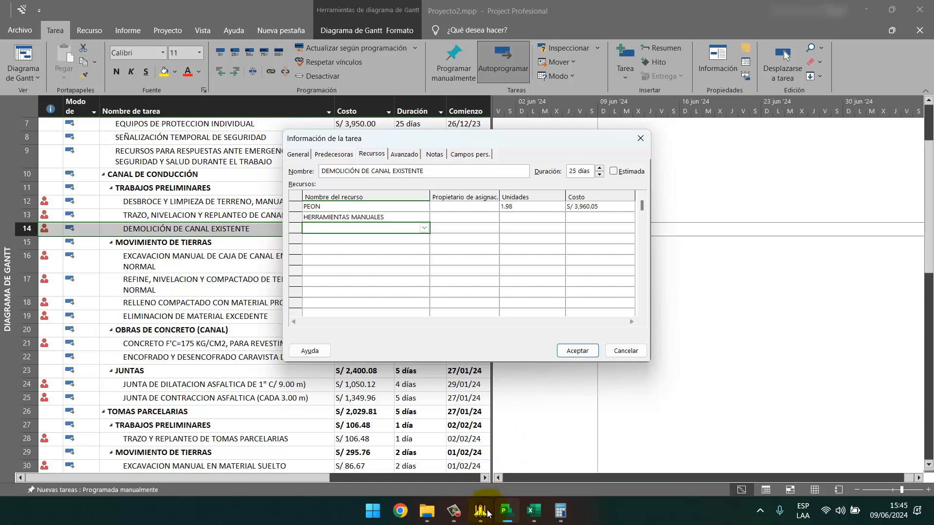
{"action": "left_click", "coordinate": [481, 511]}
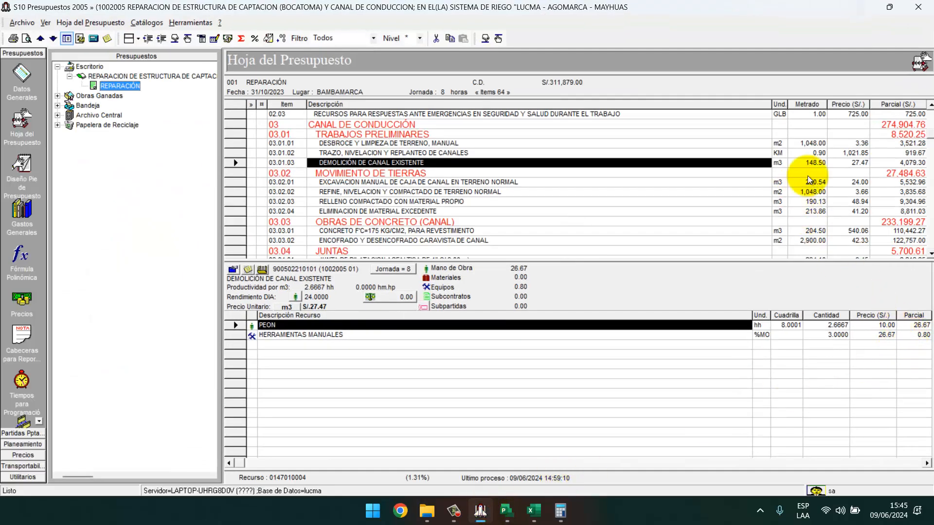
{"action": "left_click", "coordinate": [560, 511]}
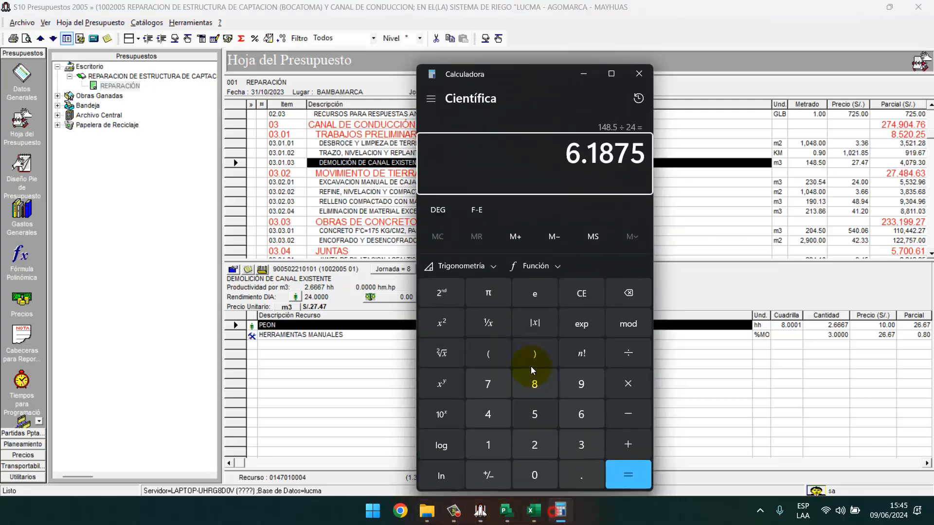
{"action": "type", "text": "148.5"}
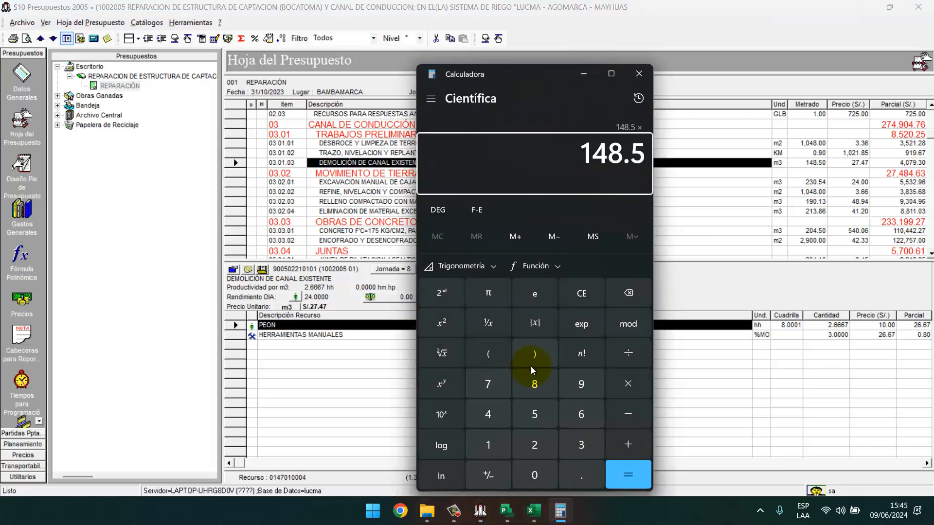
{"action": "type", "text": "*0.8"}
{"action": "key", "text": "Return"}
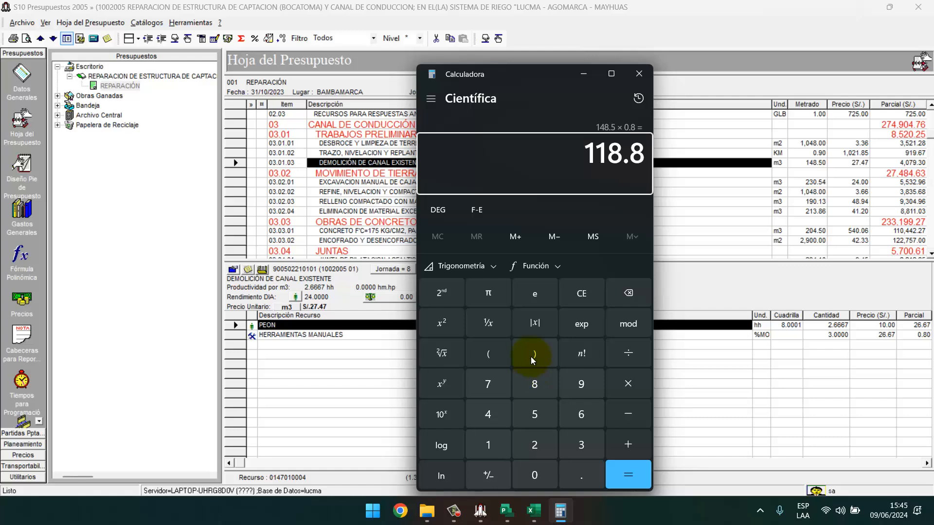
{"action": "left_click", "coordinate": [639, 74]}
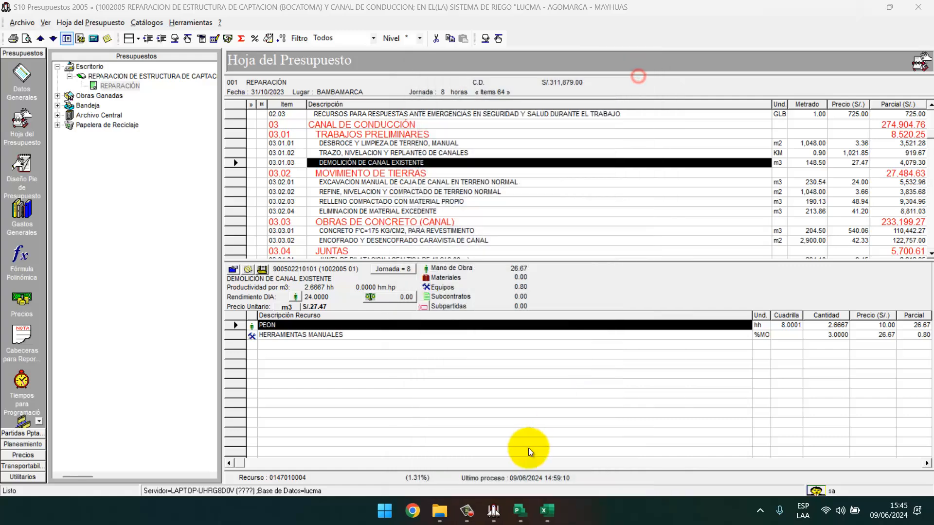
{"action": "left_click", "coordinate": [521, 510]}
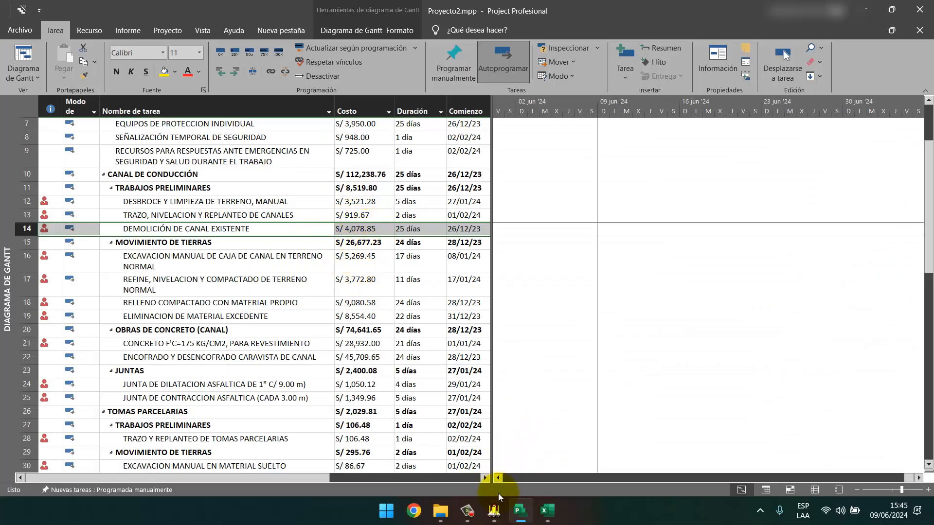
{"action": "left_click", "coordinate": [495, 512]}
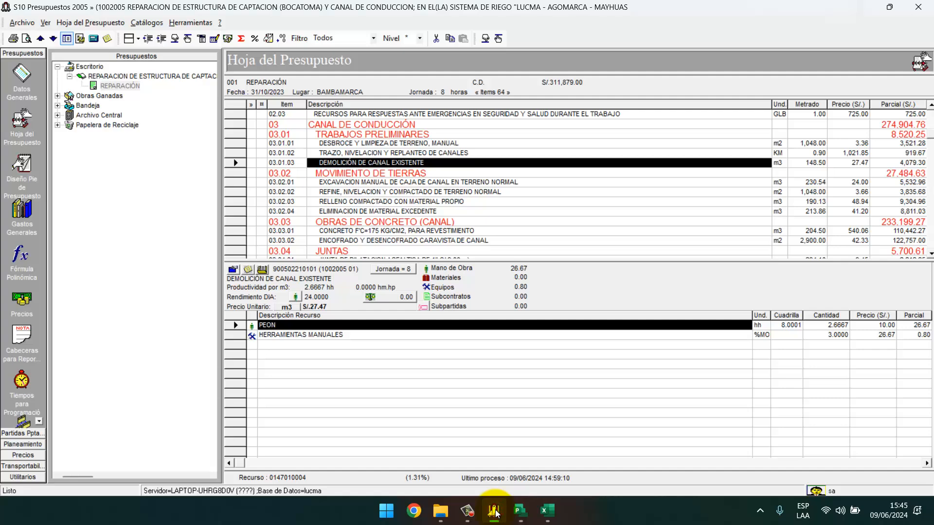
{"action": "left_click", "coordinate": [495, 511]}
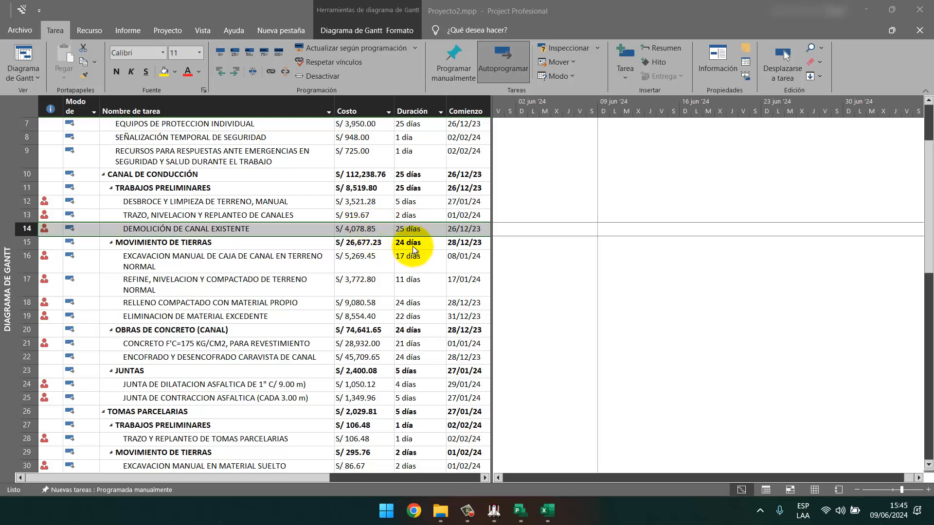
{"action": "left_click", "coordinate": [411, 261]}
{"action": "left_click", "coordinate": [415, 230]}
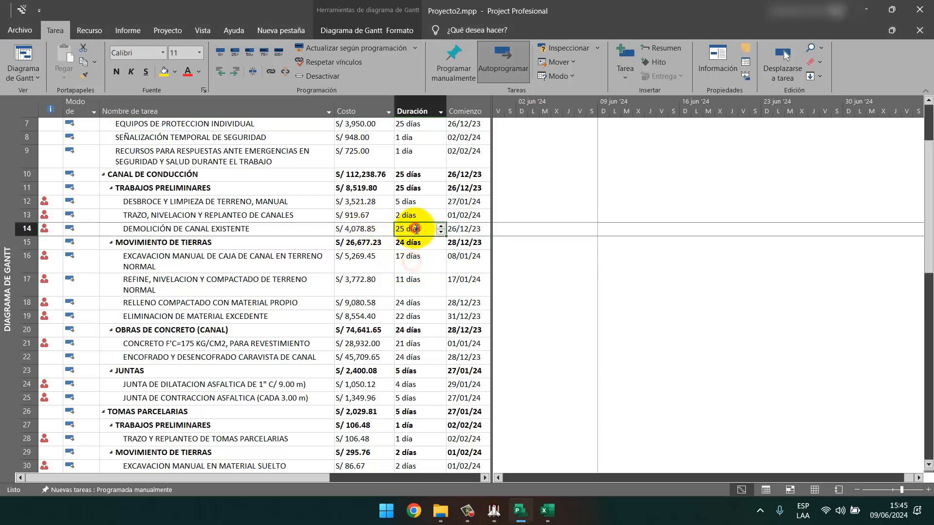
{"action": "type", "text": "7"}
{"action": "key", "text": "Return"}
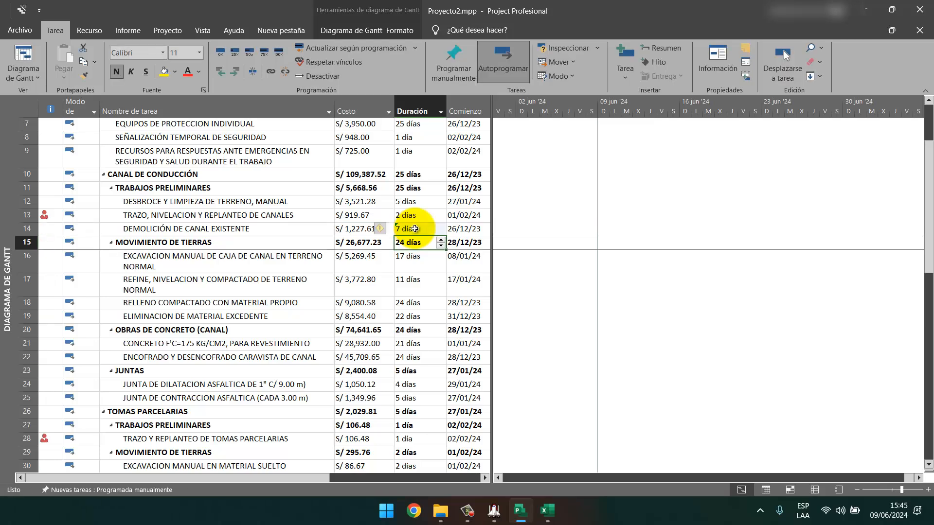
{"action": "left_click", "coordinate": [315, 229]}
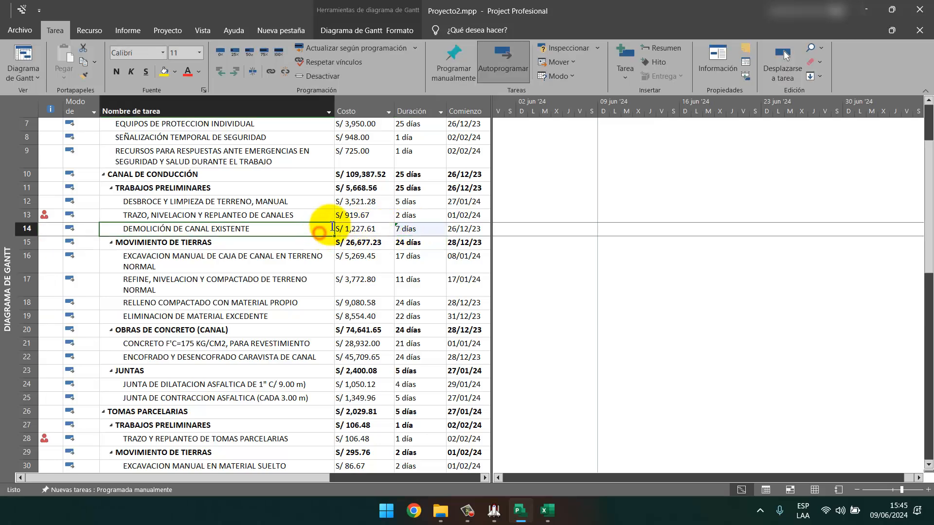
{"action": "right_click", "coordinate": [320, 228]}
{"action": "left_click", "coordinate": [368, 436]}
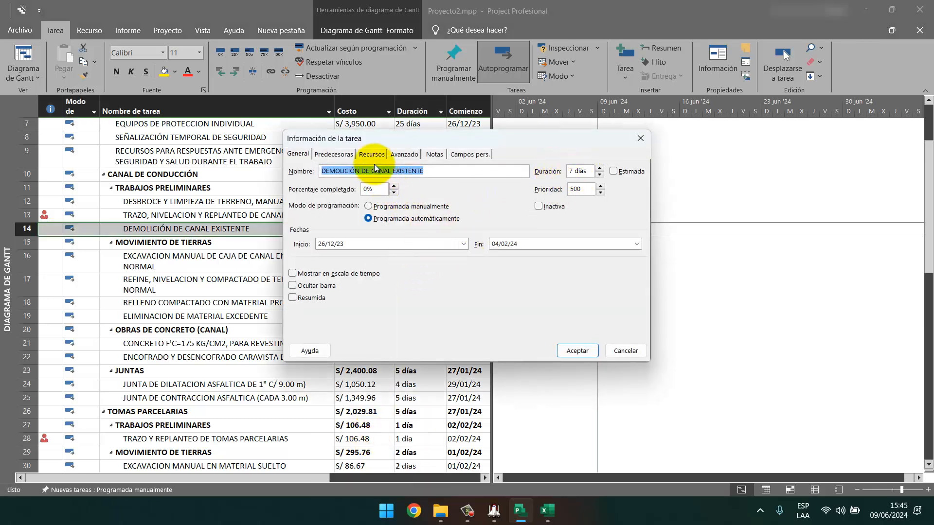
{"action": "left_click", "coordinate": [373, 155]}
{"action": "left_click", "coordinate": [515, 206]}
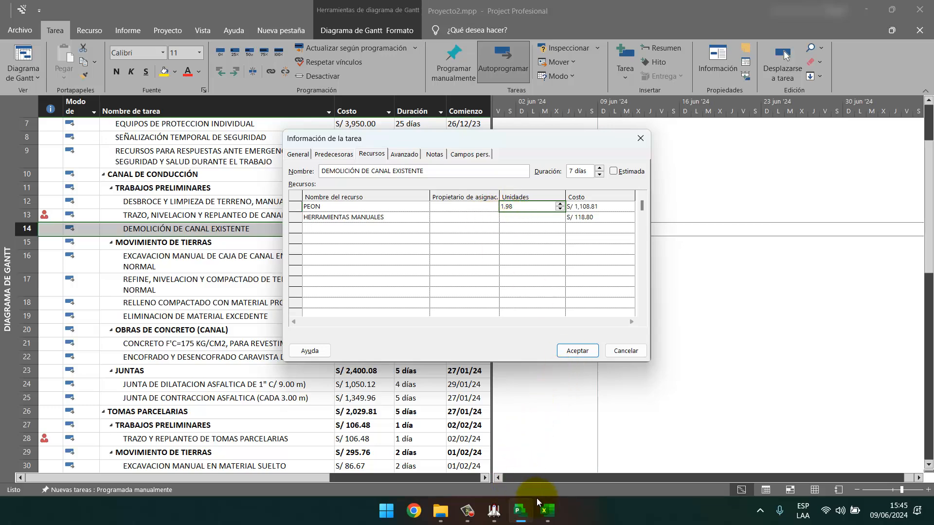
{"action": "left_click", "coordinate": [547, 511]}
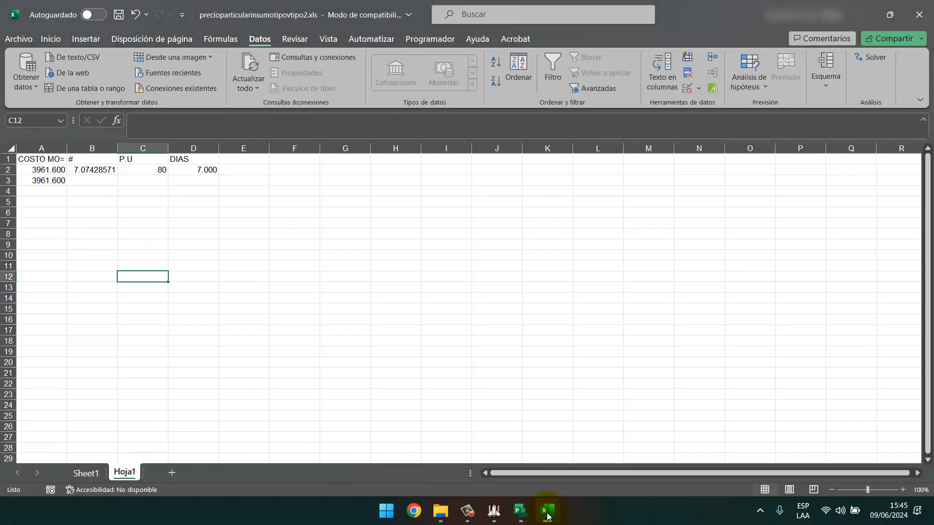
{"action": "left_click", "coordinate": [547, 512]}
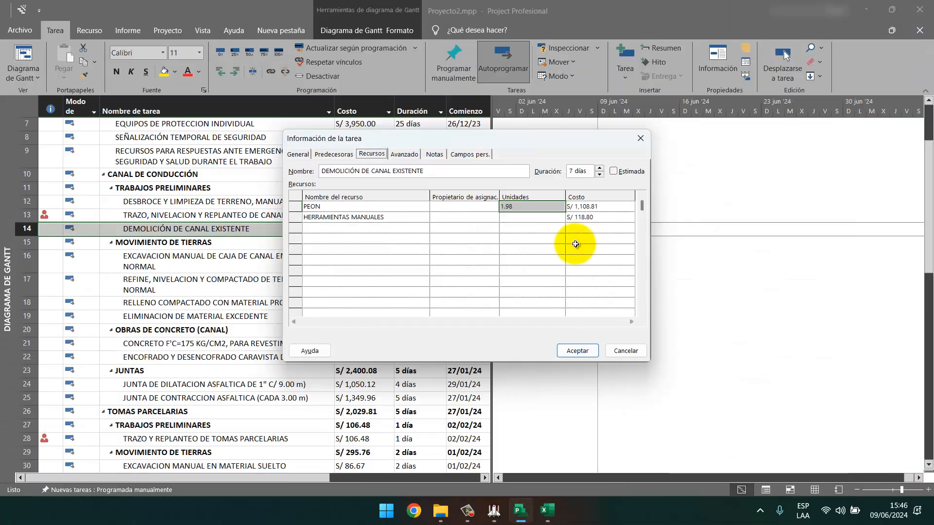
{"action": "type", "text": "7.07"}
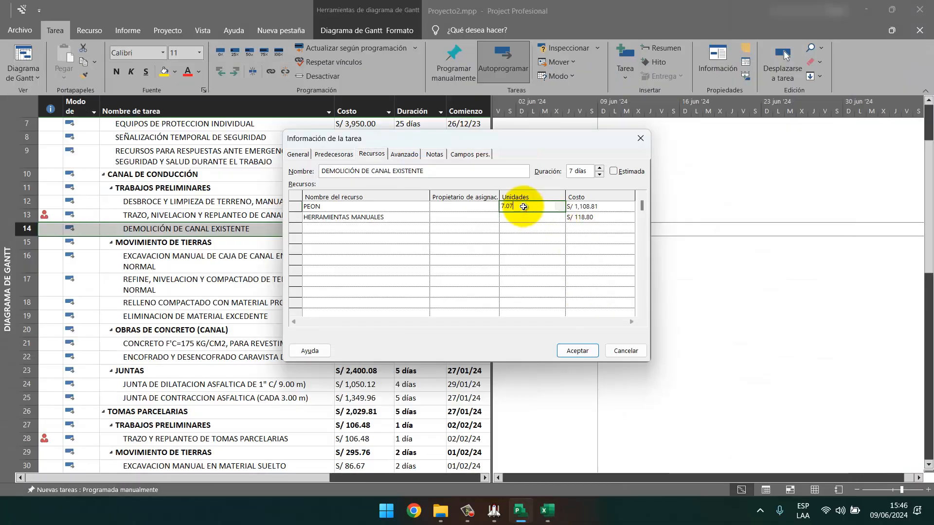
{"action": "key", "text": "Return"}
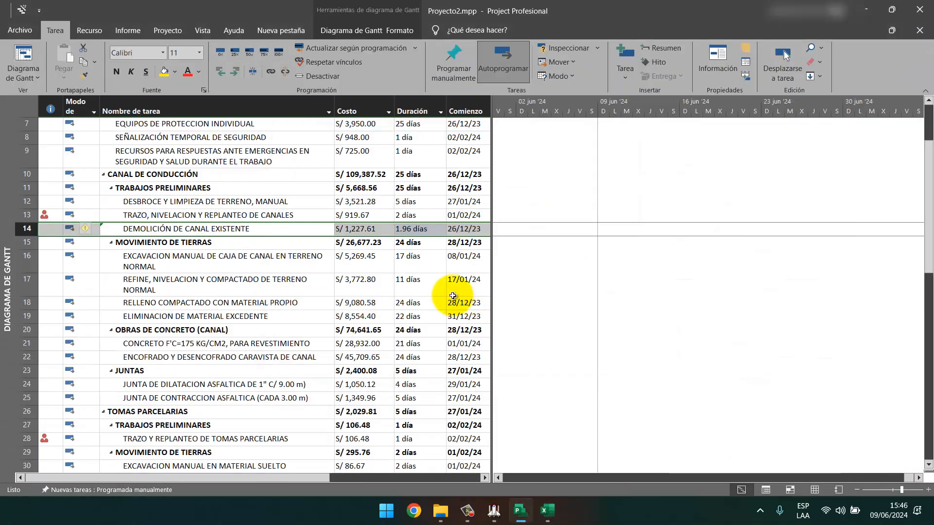
{"action": "left_click", "coordinate": [414, 242]}
{"action": "left_click", "coordinate": [416, 227]}
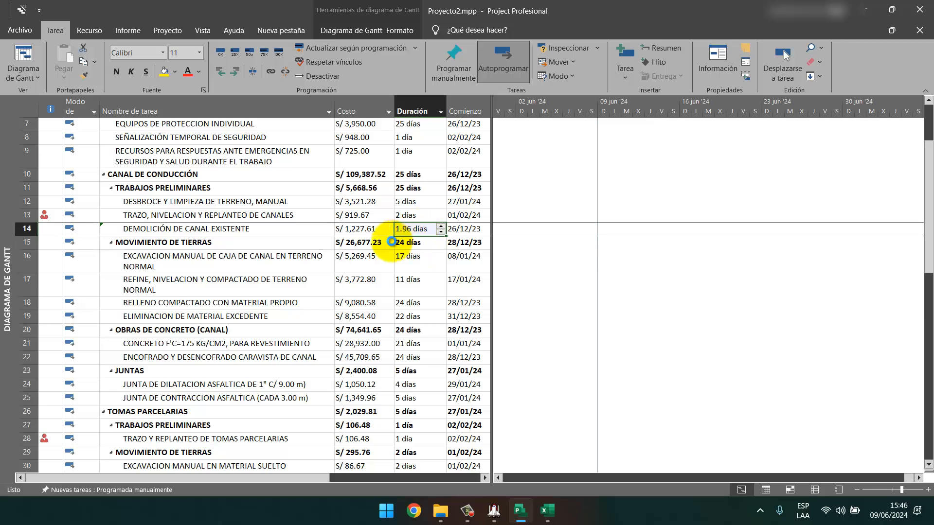
{"action": "key", "text": "ctrl+z"}
{"action": "key", "text": "ctrl+z"}
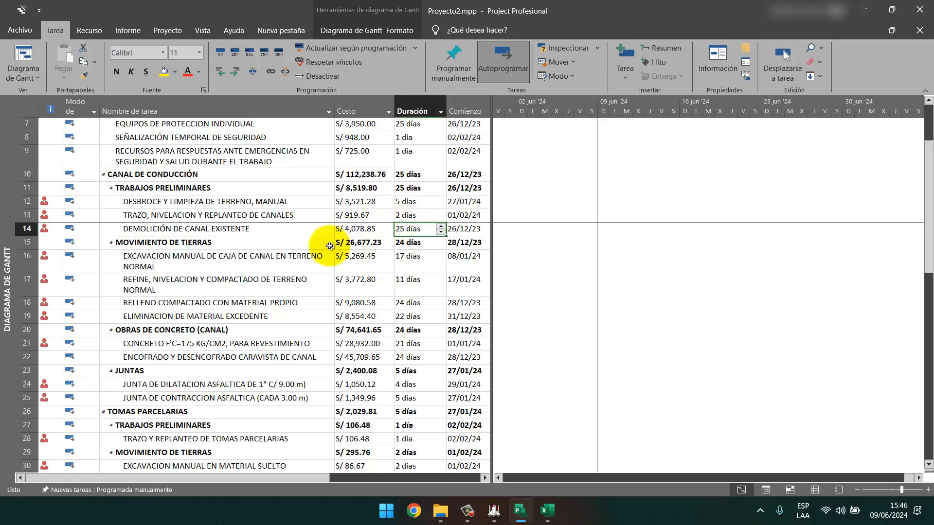
Set the demolition task to 7 días, keeping S/ 4,078.85, and compare with S10 and Excel.
{"action": "right_click", "coordinate": [285, 228]}
{"action": "left_click", "coordinate": [327, 441]}
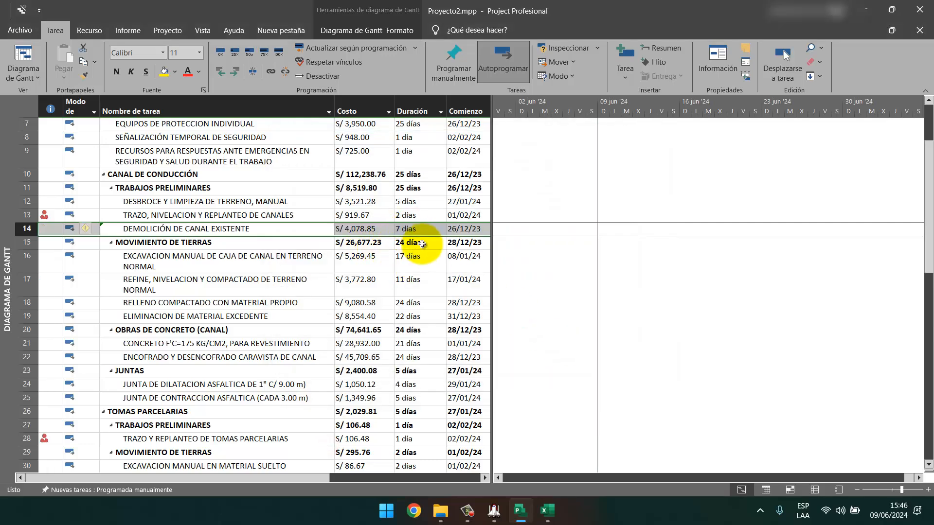
{"action": "left_click", "coordinate": [404, 259]}
{"action": "left_click", "coordinate": [410, 228]}
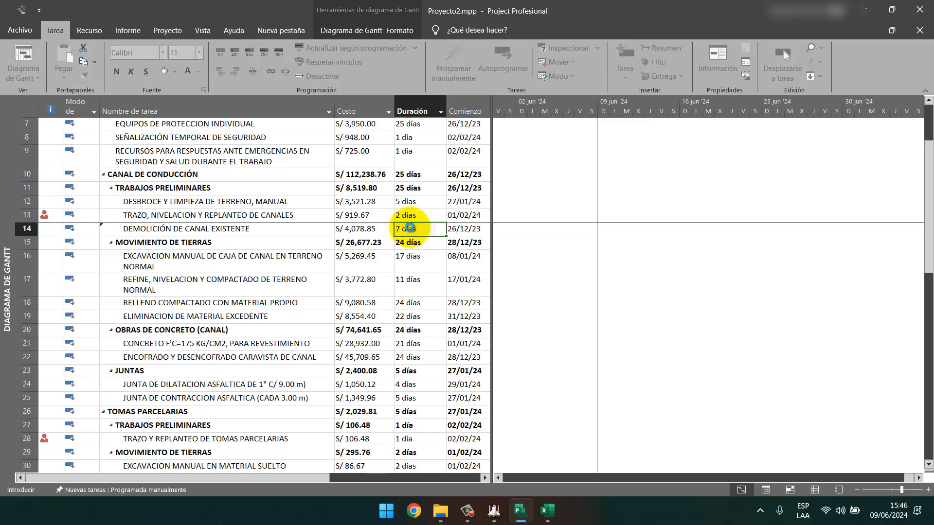
{"action": "key", "text": "Return"}
{"action": "left_click", "coordinate": [409, 228]}
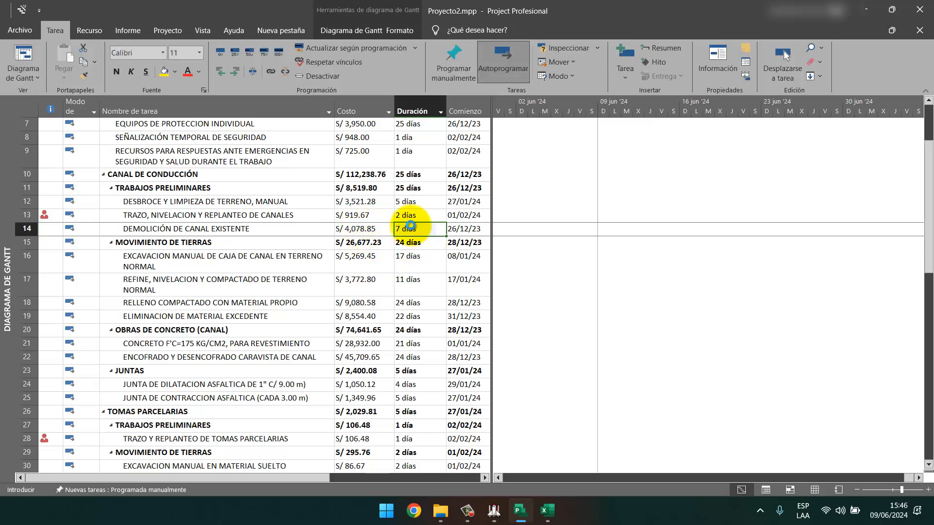
{"action": "key", "text": "Return"}
{"action": "left_click", "coordinate": [411, 228]}
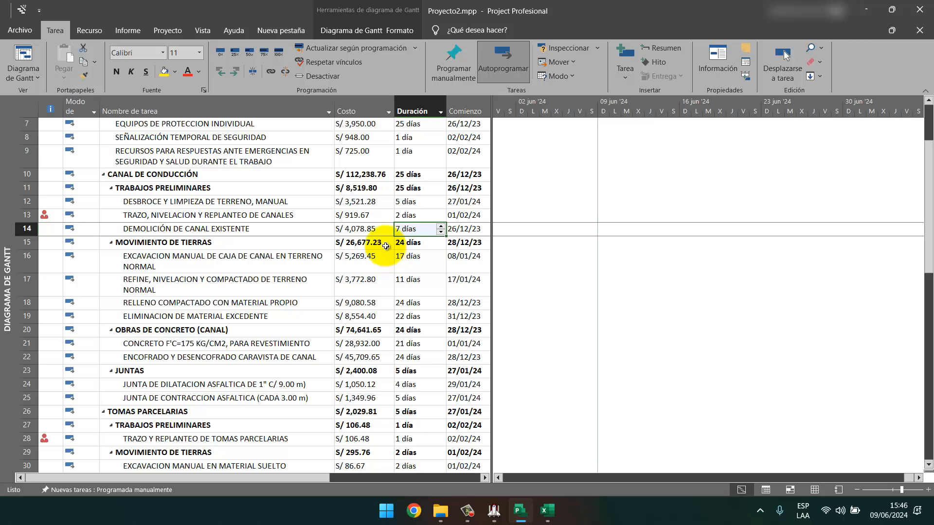
{"action": "left_click", "coordinate": [495, 515]}
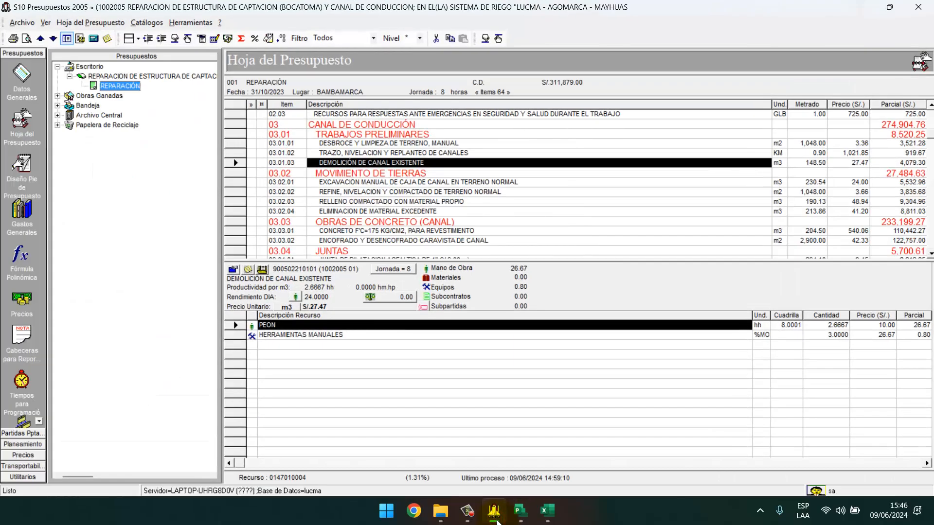
{"action": "left_click", "coordinate": [547, 511]}
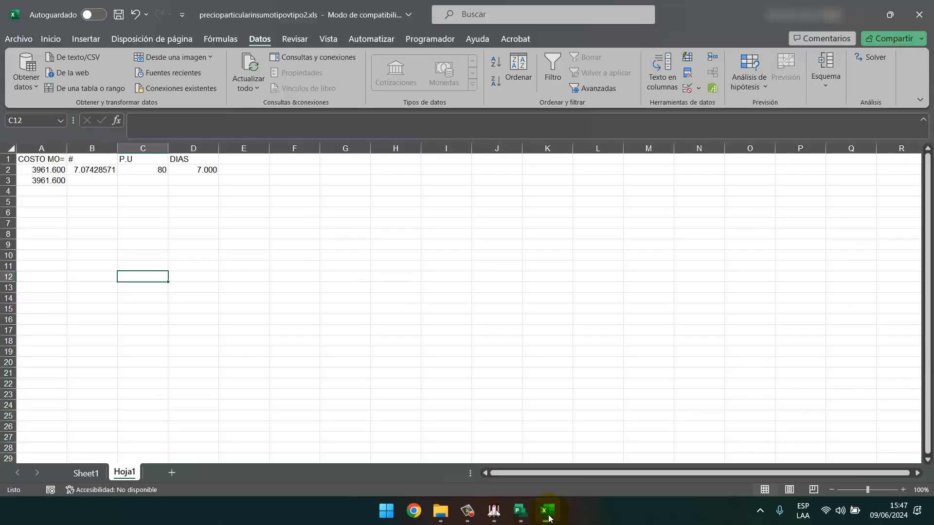
{"action": "left_click", "coordinate": [521, 511]}
{"action": "right_click", "coordinate": [308, 229]}
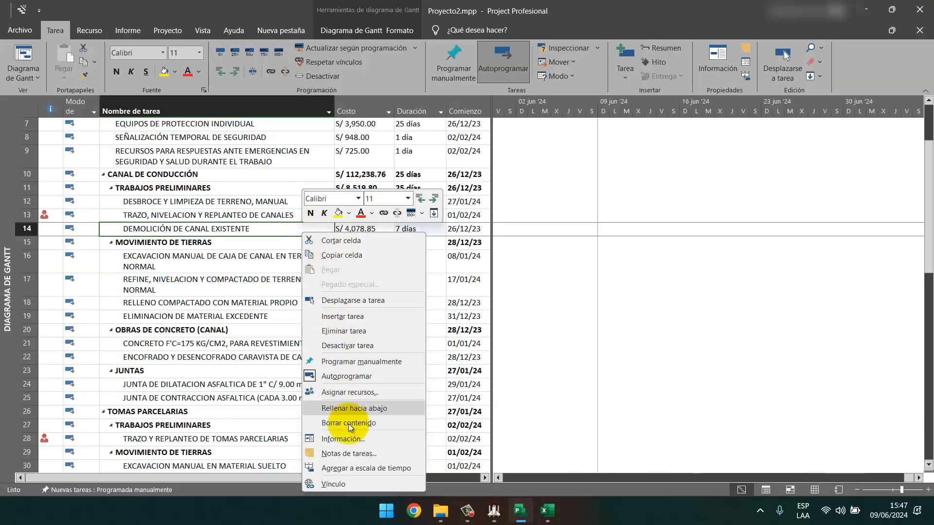
Check the demolition task's duration and cost against the S10 budget.
{"action": "left_click", "coordinate": [350, 437]}
{"action": "left_click", "coordinate": [365, 253]}
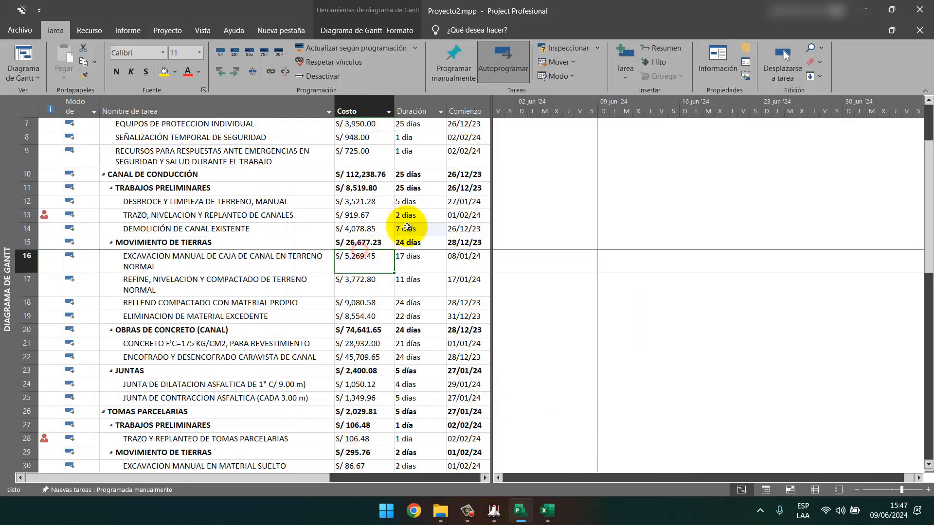
{"action": "left_click", "coordinate": [406, 227]}
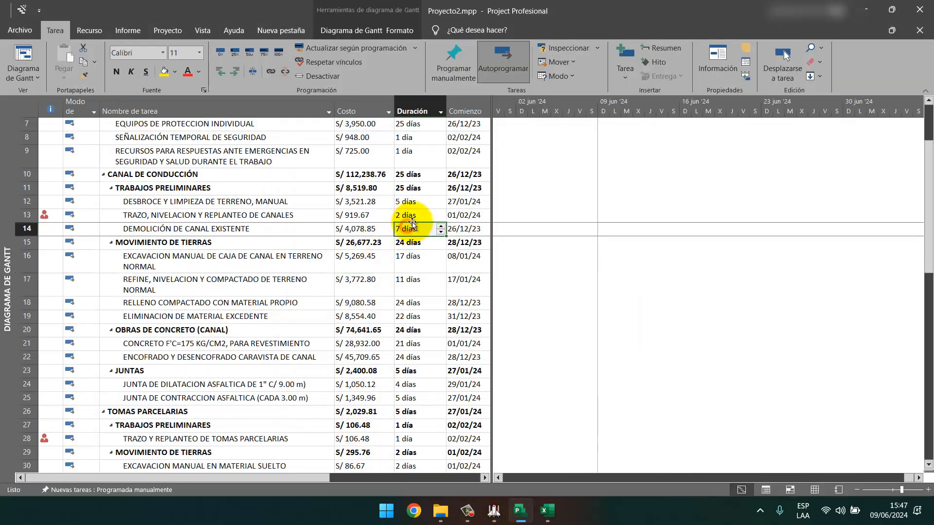
{"action": "left_click", "coordinate": [361, 228]}
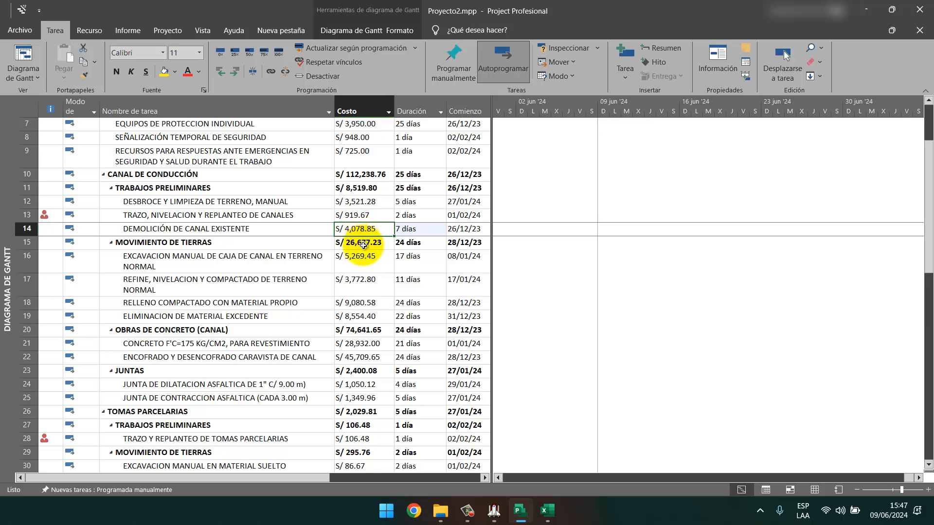
{"action": "left_click", "coordinate": [494, 510]}
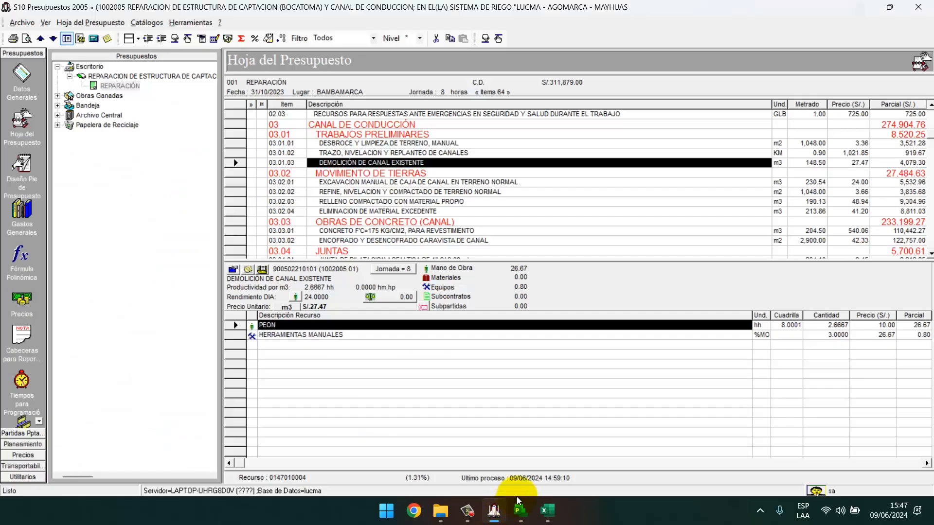
{"action": "left_click", "coordinate": [494, 514]}
{"action": "left_click", "coordinate": [415, 229]}
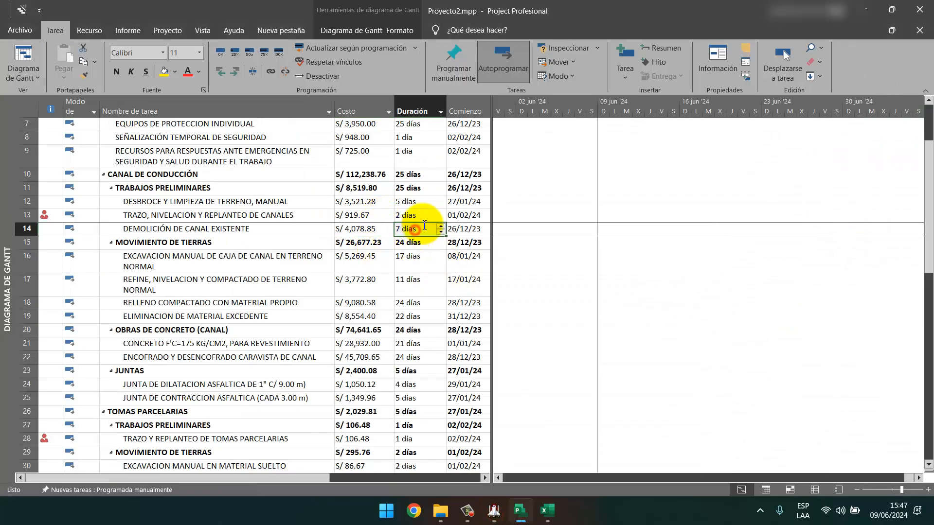
{"action": "key", "text": "Return"}
{"action": "left_click", "coordinate": [492, 511]}
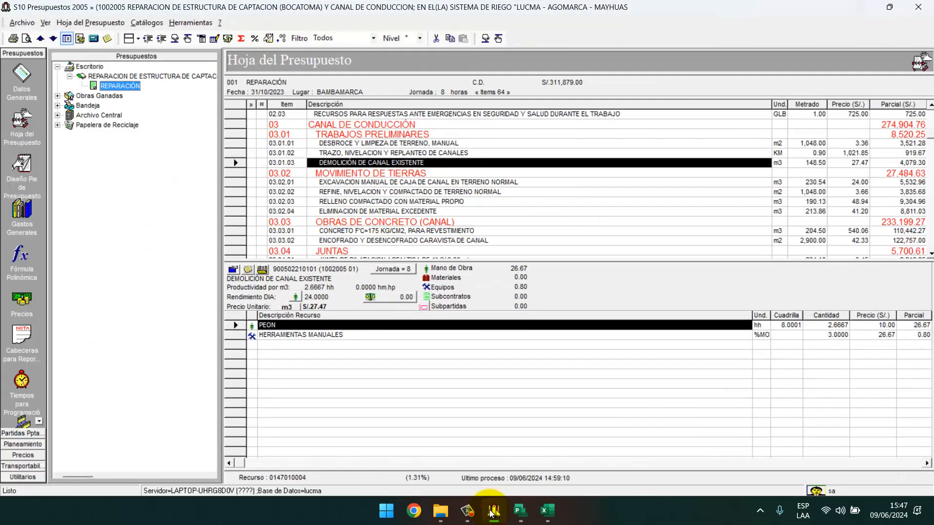
{"action": "left_click", "coordinate": [492, 511]}
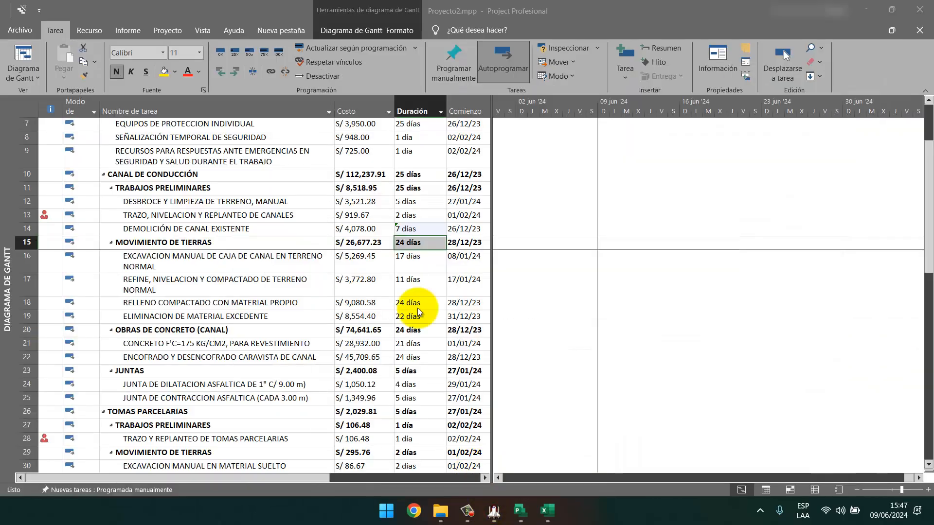
Re-enter 7 días for the demolition task (S/ 4,078.00) and view its resources, PEON at 7.07.
{"action": "left_click", "coordinate": [415, 230]}
{"action": "type", "text": "7"}
{"action": "key", "text": "Return"}
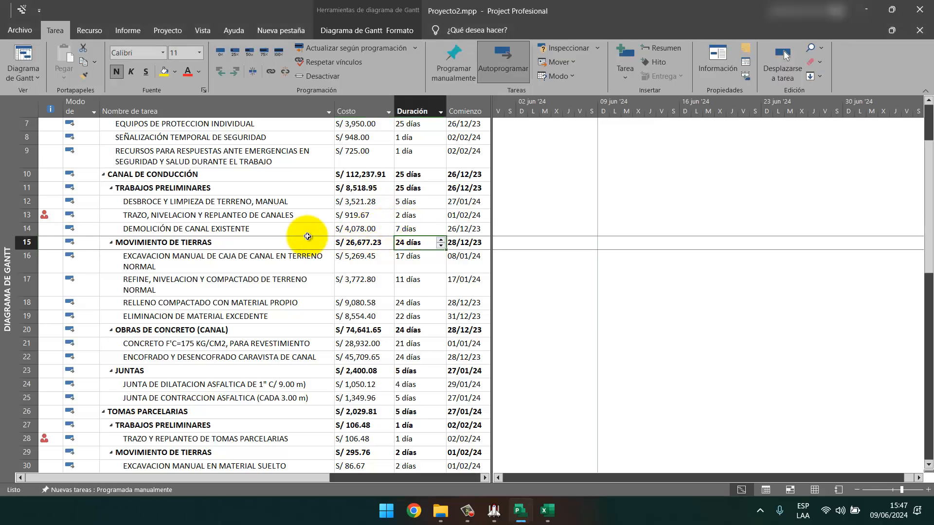
{"action": "left_click", "coordinate": [323, 234]}
{"action": "double_click", "coordinate": [323, 234]}
Change the demolition task's HERRAMIENTAS MANUALES resource cost, bringing the task to S/ 4,079.30.
{"action": "left_click", "coordinate": [766, 281]}
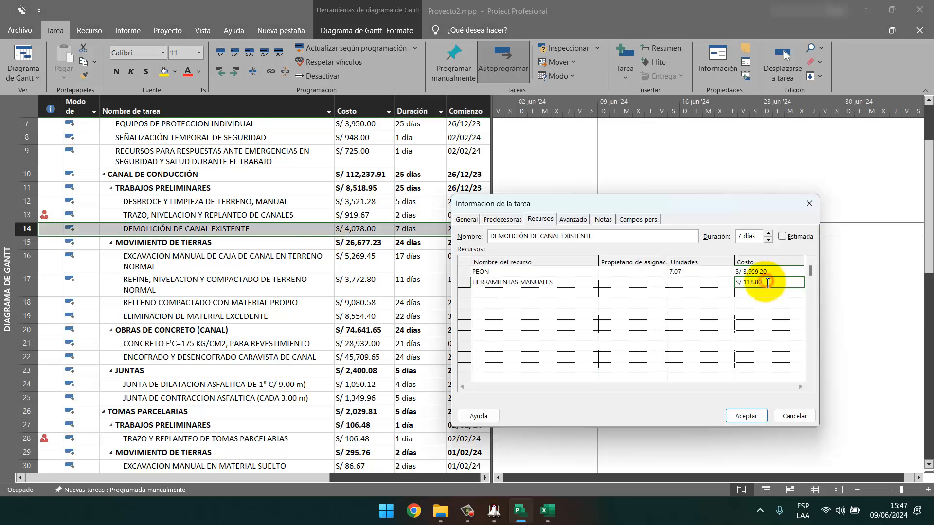
{"action": "left_click", "coordinate": [765, 281]}
{"action": "left_click_drag", "start_coordinate": [764, 282], "coordinate": [749, 282]}
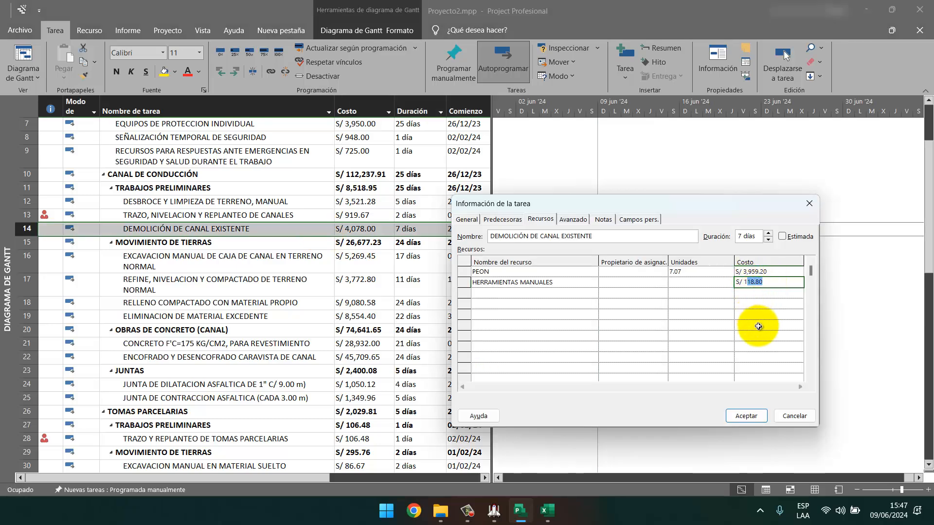
{"action": "type", "text": "2"}
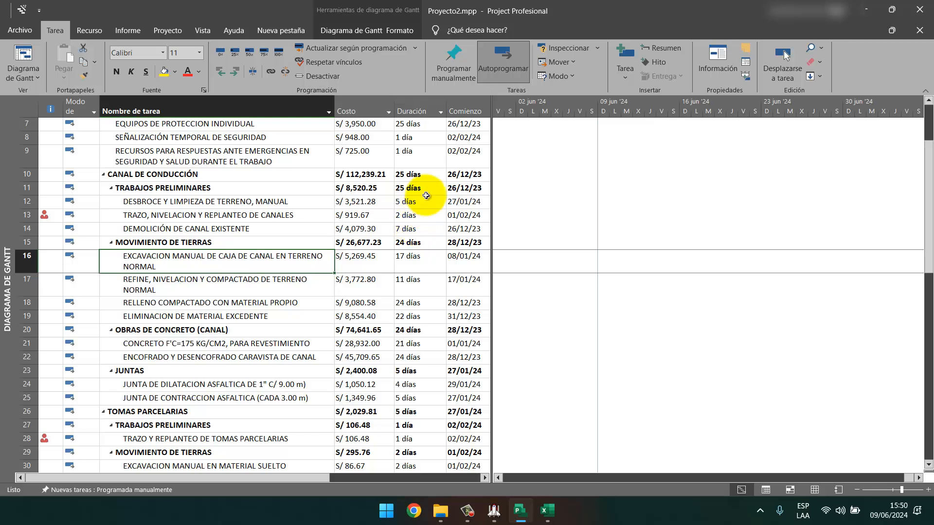
Review the task costs, then set DEMOLICIÓN DE CANAL EXISTENTE's duration to 5 días.
{"action": "left_click_drag", "start_coordinate": [365, 124], "coordinate": [359, 466]}
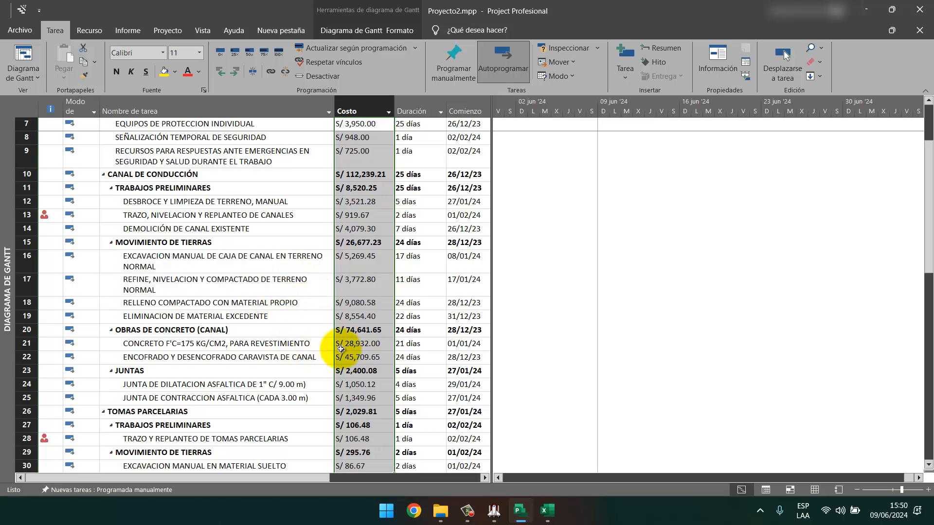
{"action": "left_click", "coordinate": [353, 315]}
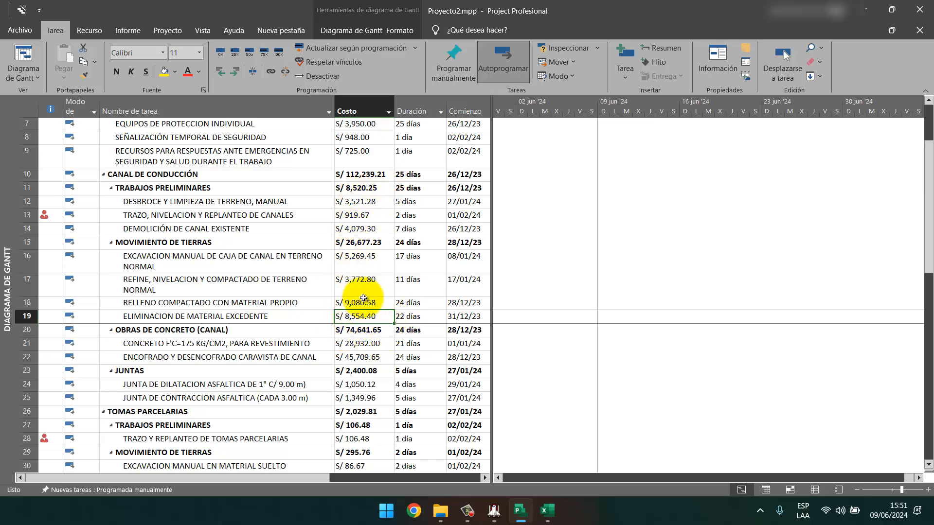
{"action": "left_click", "coordinate": [409, 228]}
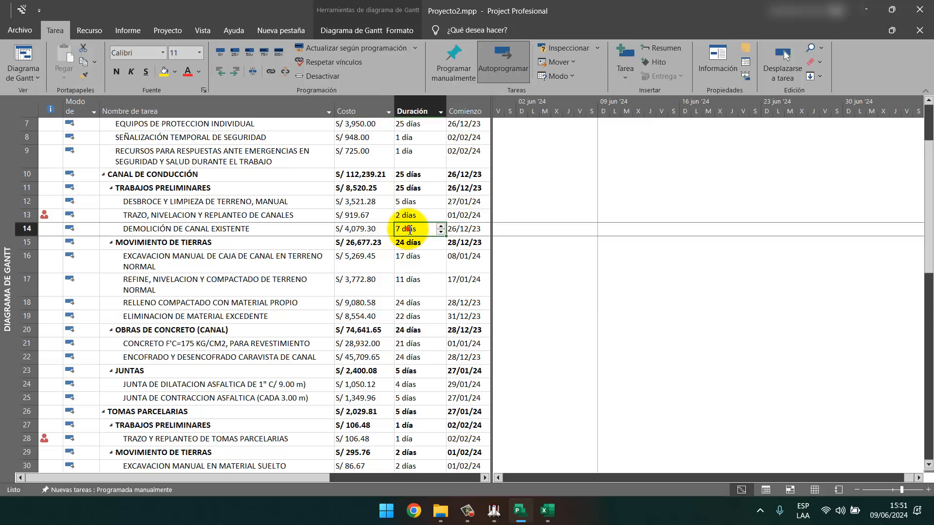
{"action": "type", "text": "5"}
{"action": "key", "text": "Return"}
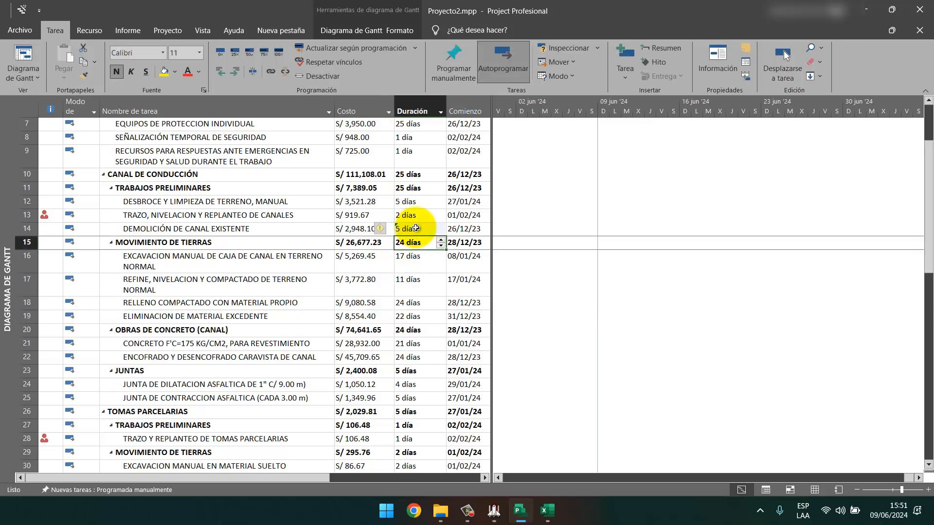